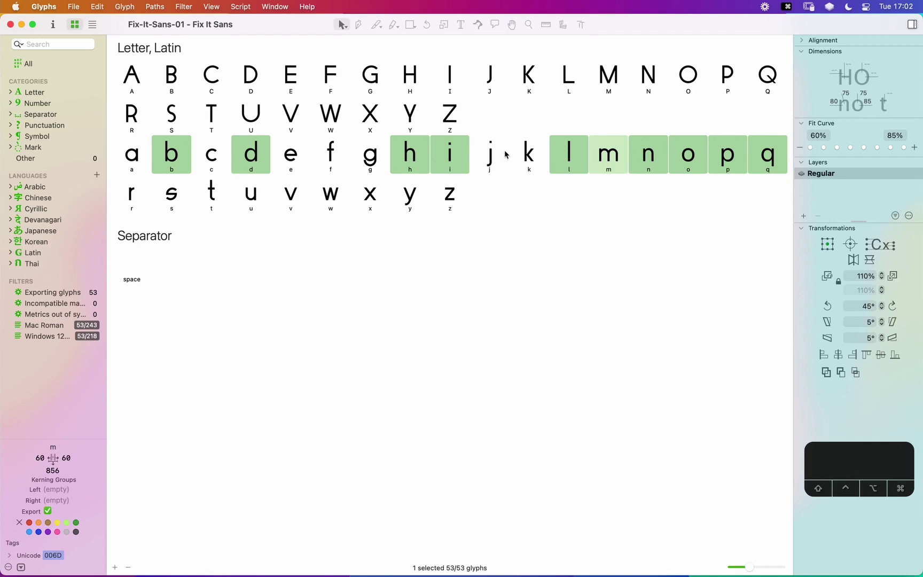
Step: Open the m glyph for editing and add an n beside it for comparison
{"action": "double_click", "coordinate": [612, 158]}
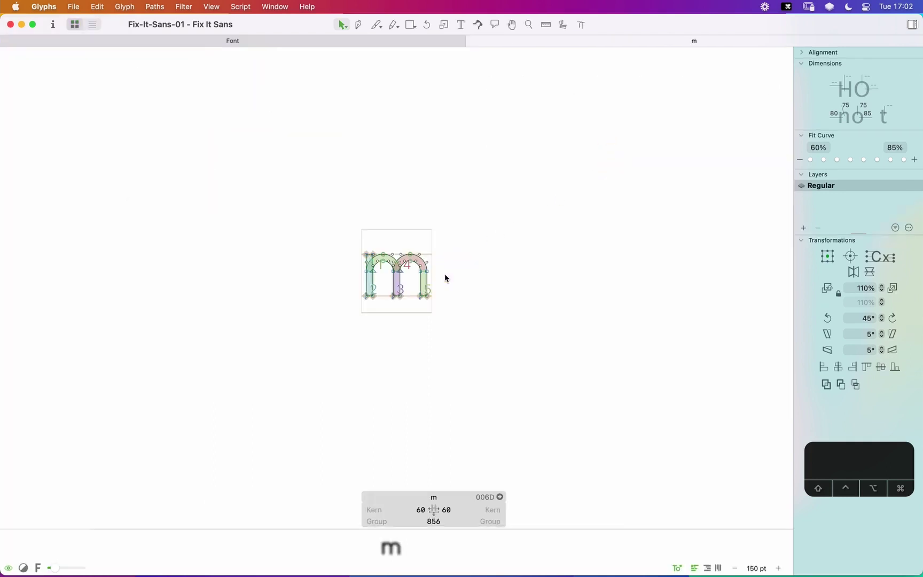
{"action": "type", "text": "t"}
{"action": "type", "text": "n"}
{"action": "key", "text": "Escape"}
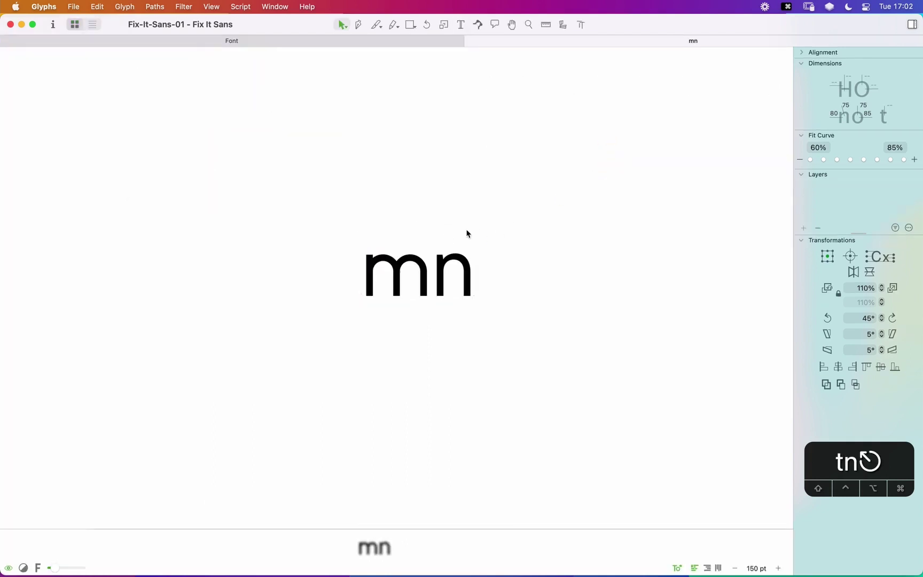
{"action": "key", "text": "z"}
{"action": "left_click_drag", "start_coordinate": [529, 205], "coordinate": [277, 347]}
{"action": "key", "text": "space"}
{"action": "left_click_drag", "start_coordinate": [532, 237], "coordinate": [487, 231]}
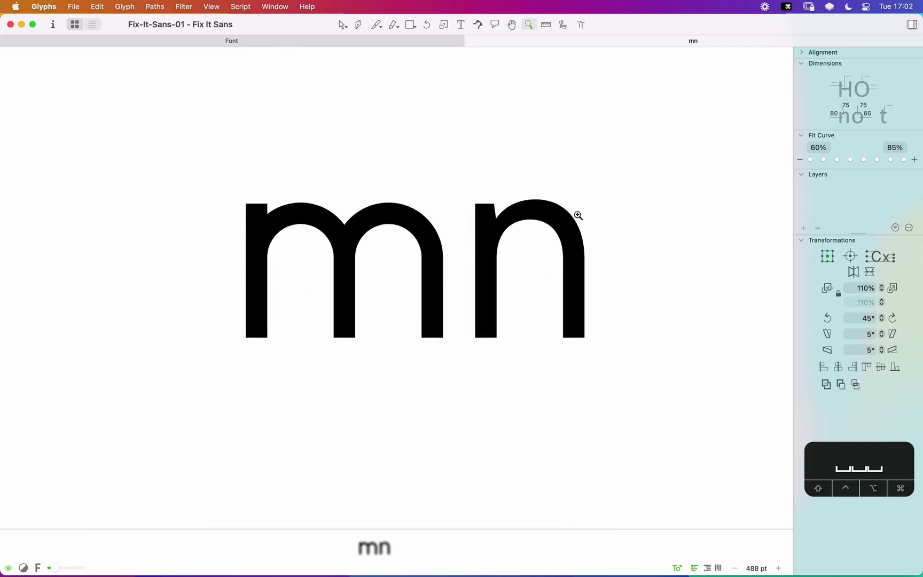
{"action": "key", "text": "v"}
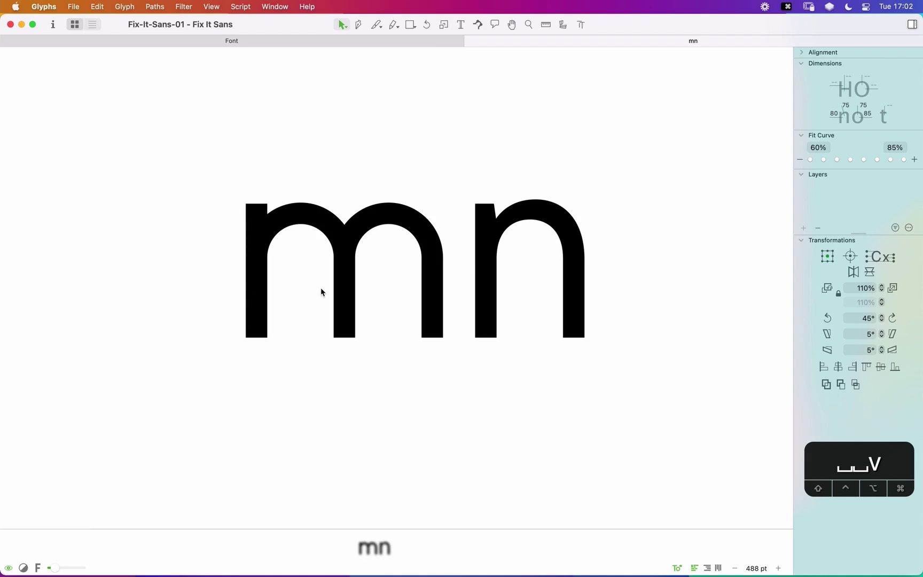
Step: Copy all outlines of the n, and delete the m's first stem, first arch and middle stem
{"action": "double_click", "coordinate": [526, 273]}
{"action": "key", "text": "cmd+a"}
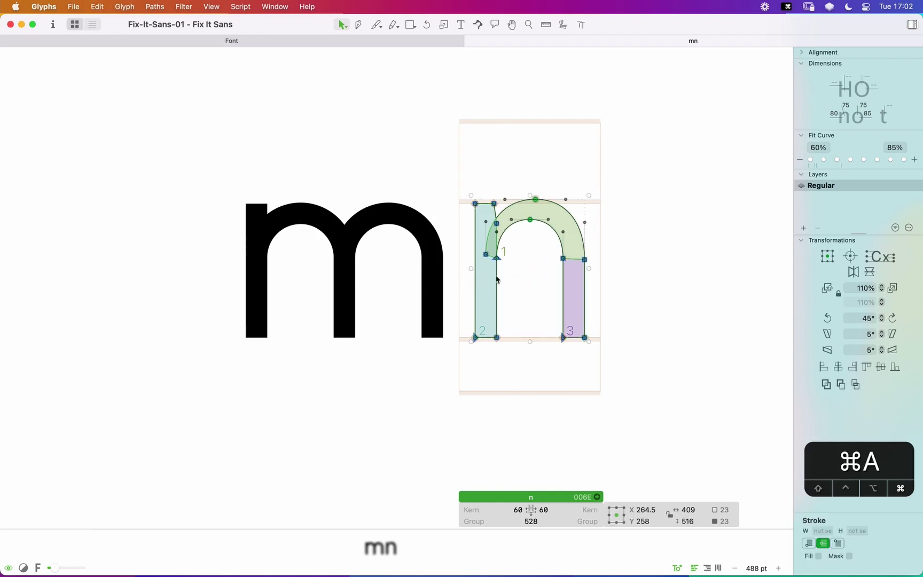
{"action": "double_click", "coordinate": [304, 283]}
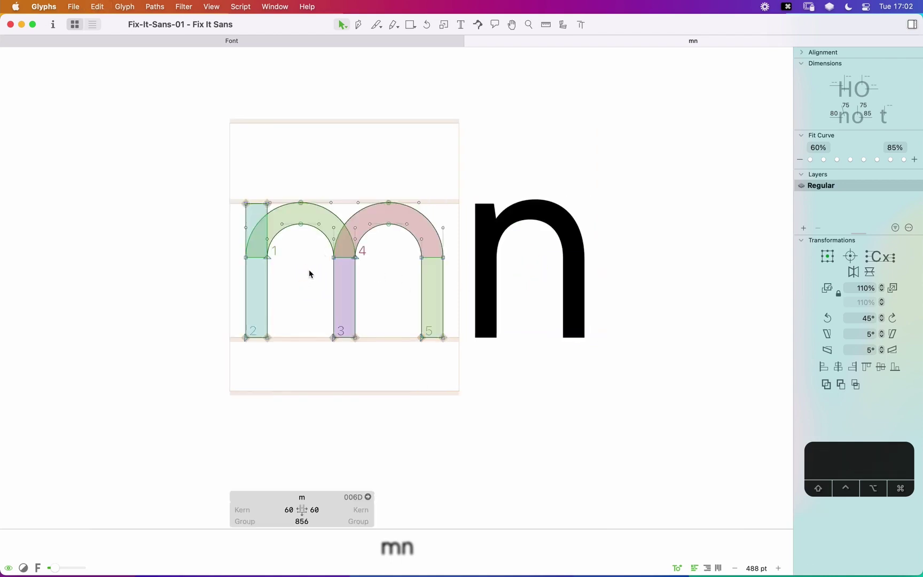
{"action": "left_click", "coordinate": [260, 209]}
{"action": "key", "text": "BackSpace"}
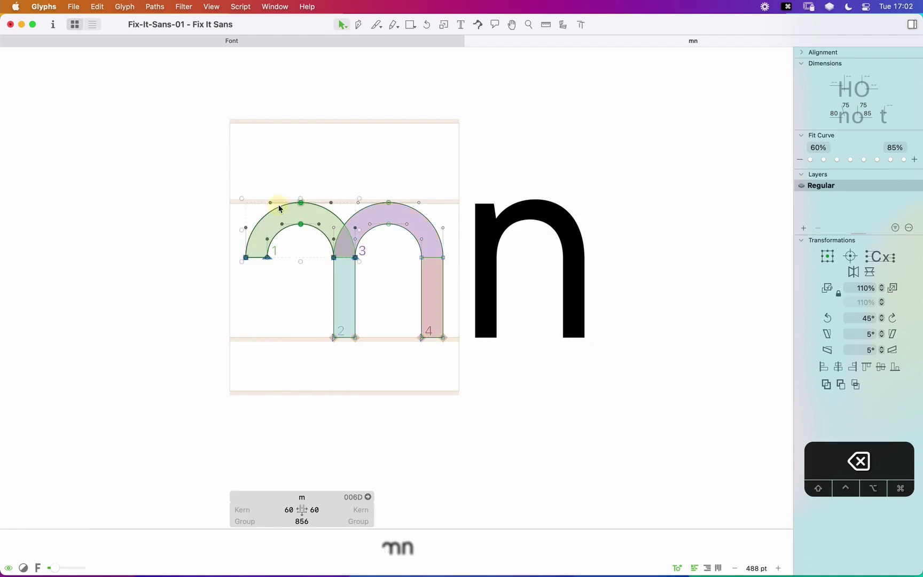
{"action": "key", "text": "BackSpace"}
{"action": "left_click", "coordinate": [337, 288]}
{"action": "key", "text": "BackSpace"}
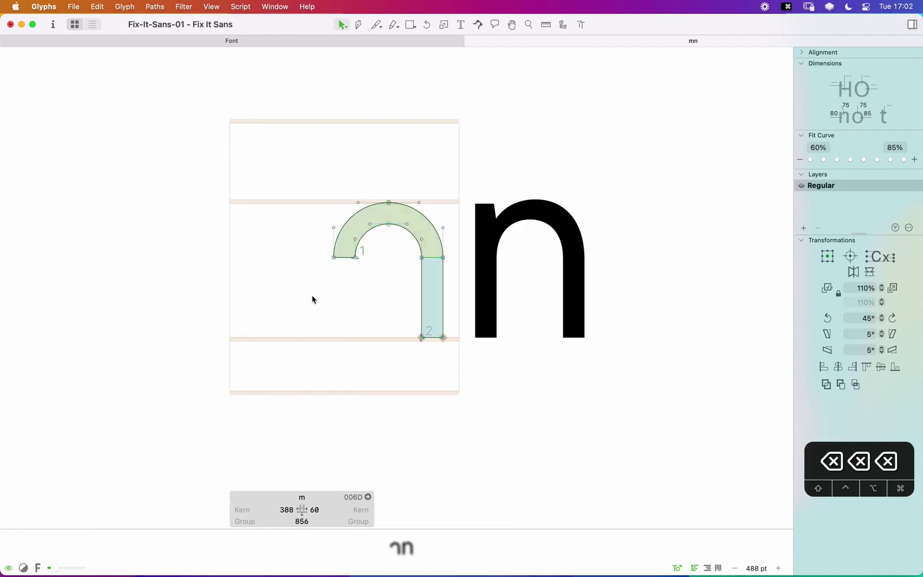
Step: Paste the n's outlines into the m glyph as its first half and preview the letter
{"action": "key", "text": "super+z"}
{"action": "key", "text": "super+z"}
{"action": "key", "text": "super+z"}
{"action": "key", "text": "space"}
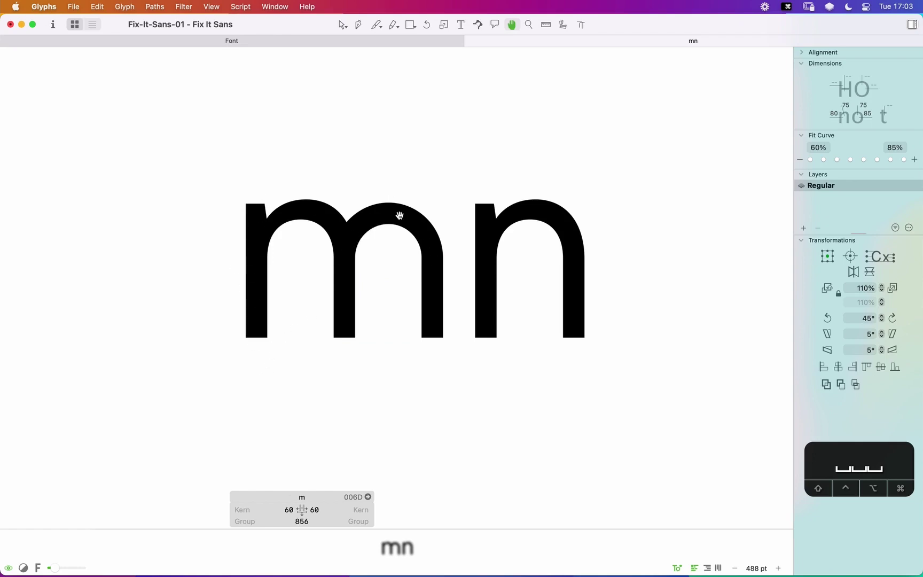
{"action": "scroll", "coordinate": [433, 260], "scroll_direction": "left", "scroll_amount": 1}
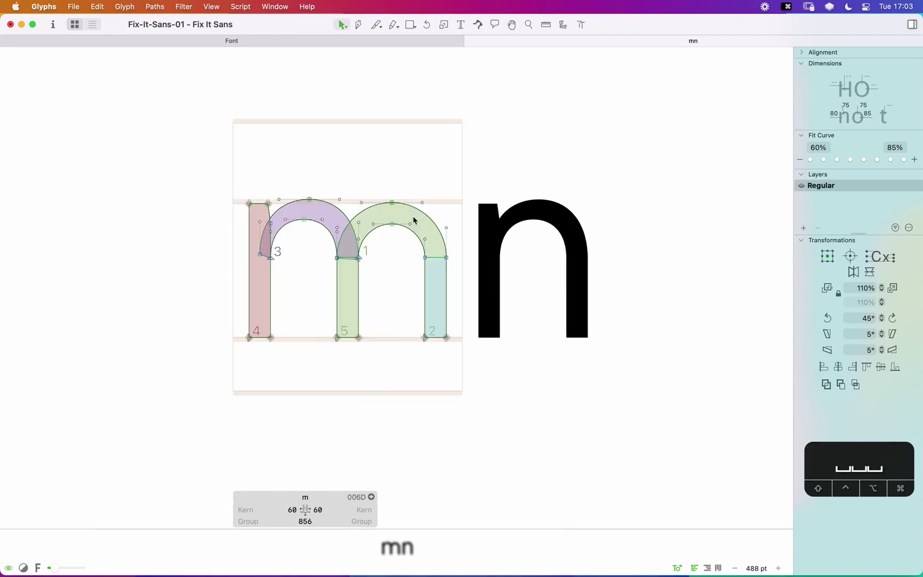
{"action": "key", "text": "space"}
Step: Delete the m's old second arch and its old last stem
{"action": "left_click", "coordinate": [368, 207]}
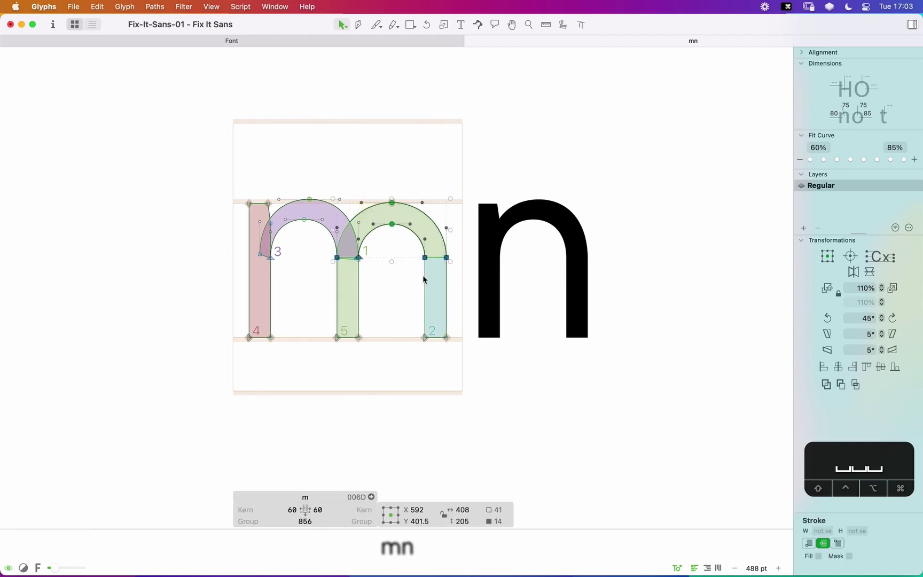
{"action": "key", "text": "BackSpace"}
{"action": "left_click_drag", "start_coordinate": [419, 243], "coordinate": [464, 381]}
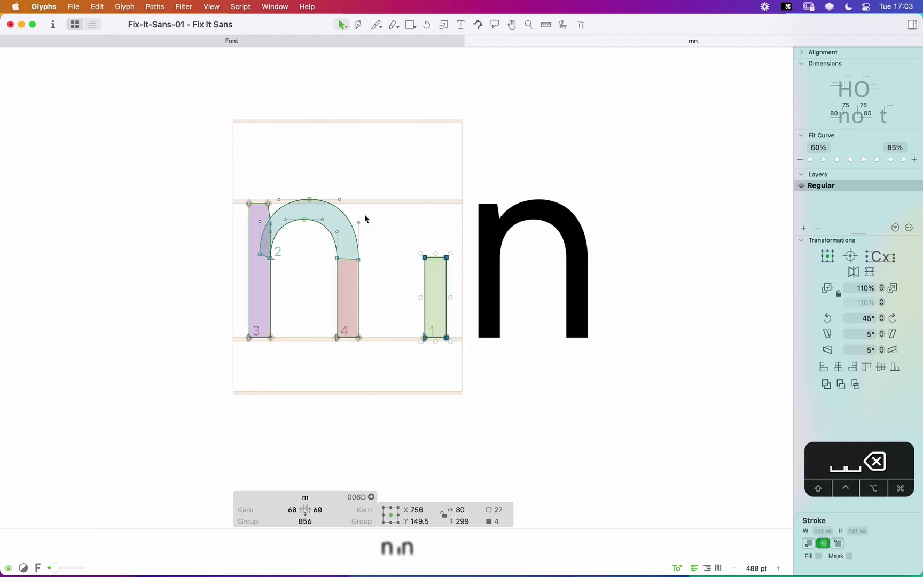
{"action": "key", "text": "BackSpace"}
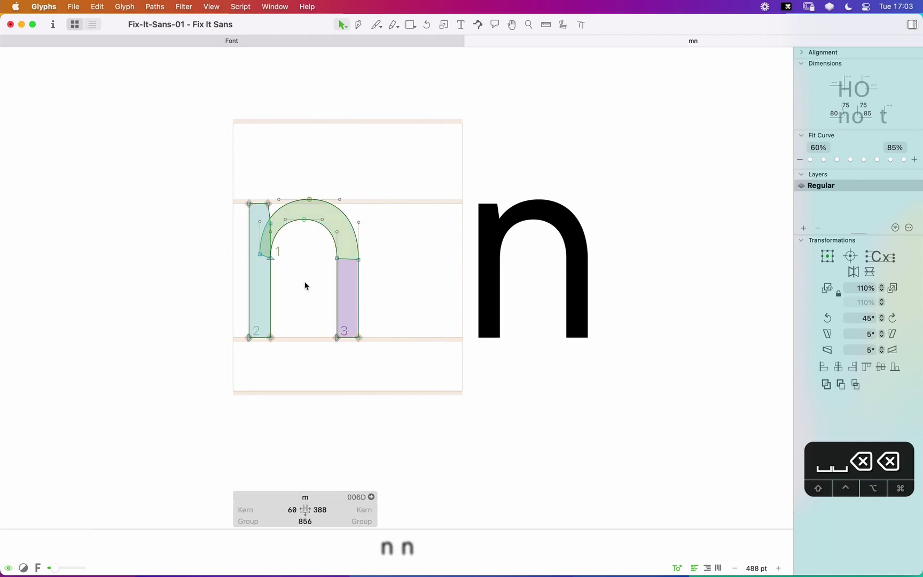
Step: Move the right half of the arch and its right stem 20 units left, keeping the arch's left-side handles in place
{"action": "left_click_drag", "start_coordinate": [378, 136], "coordinate": [294, 385]}
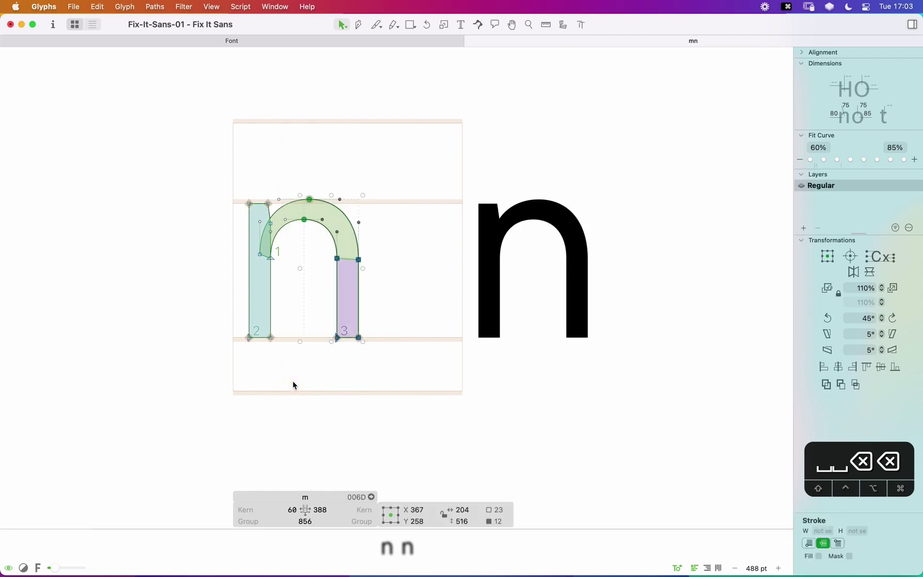
{"action": "key", "text": "shift"}
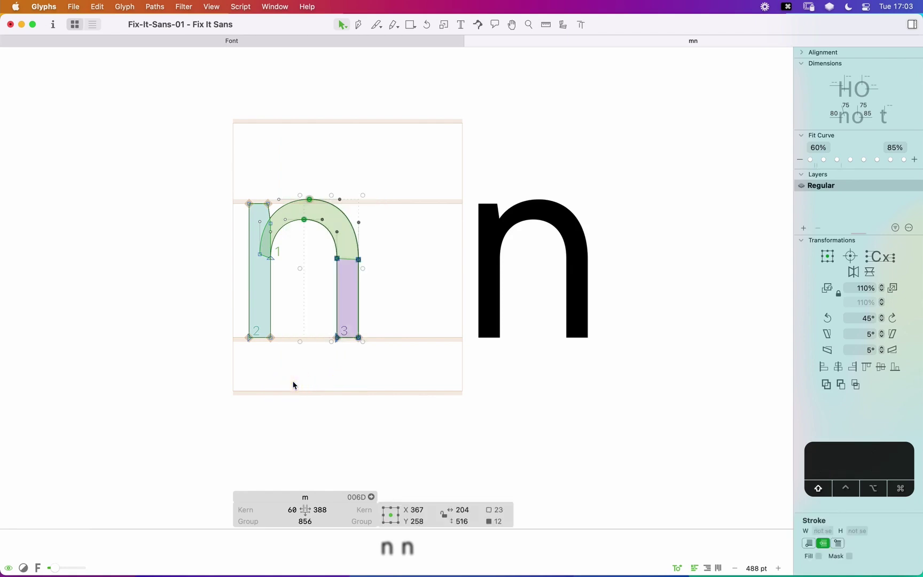
{"action": "key", "text": "shift+Left"}
{"action": "key", "text": "shift+Right"}
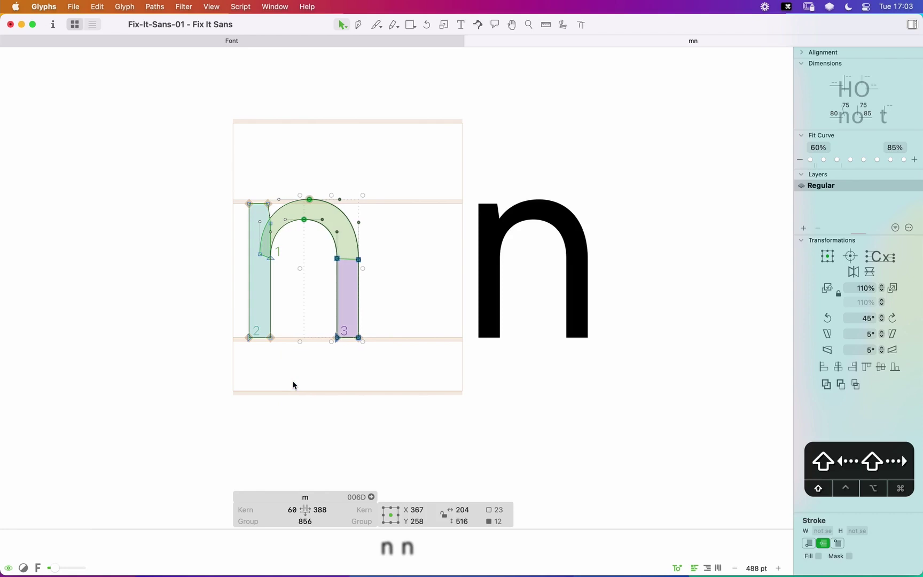
{"action": "key", "text": "alt+shift+Left"}
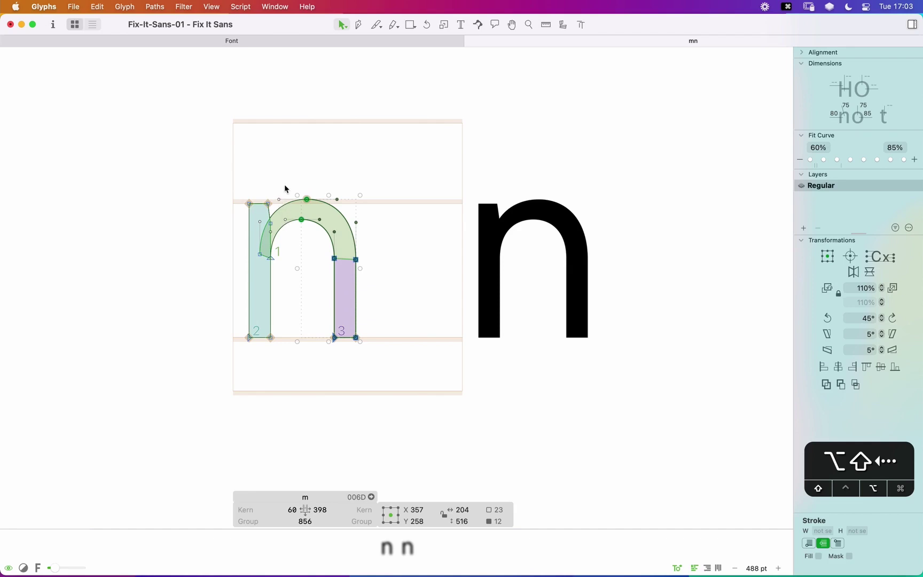
{"action": "key", "text": "alt+shift+Left"}
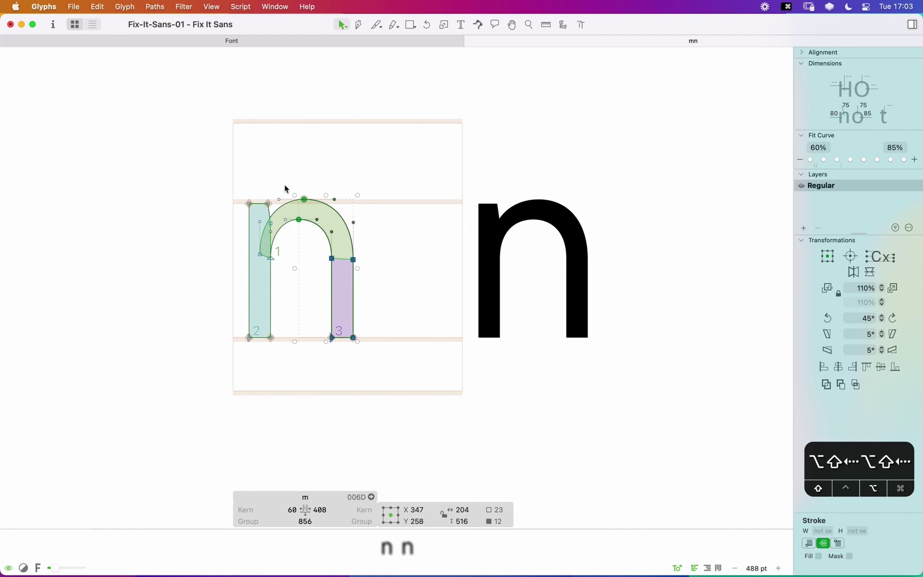
Step: Move only the right stem and the arch's right end with its handles another 20 units left, leaving the arch's top nodes fixed
{"action": "left_click_drag", "start_coordinate": [411, 147], "coordinate": [312, 364]}
{"action": "key", "text": "shift+Left"}
{"action": "key", "text": "shift+Left"}
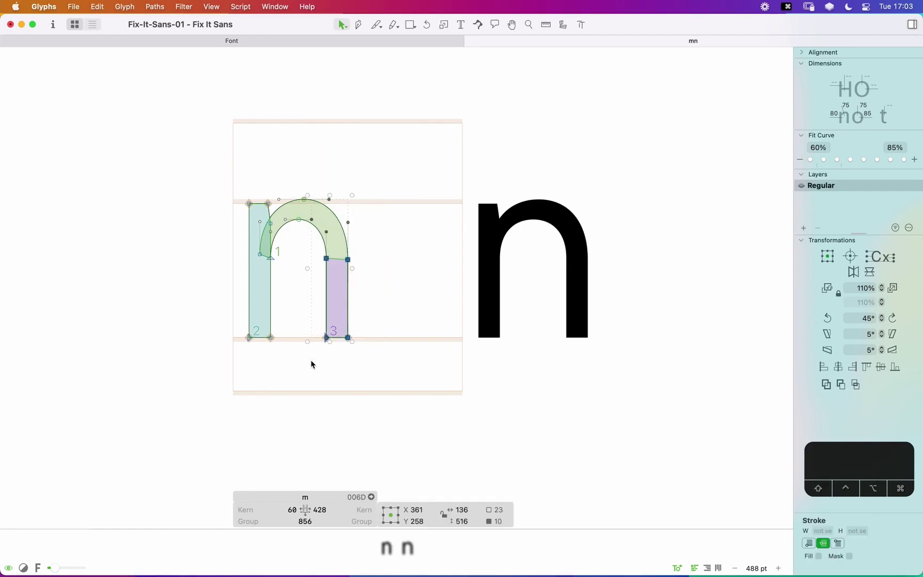
{"action": "key", "text": "space"}
{"action": "left_click_drag", "start_coordinate": [333, 220], "coordinate": [338, 206]}
{"action": "key", "text": "super+z"}
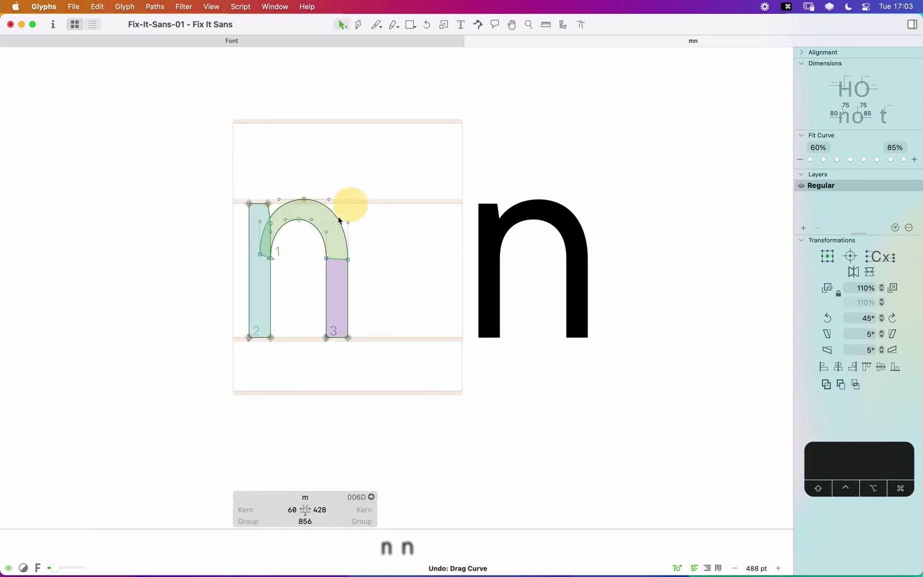
Step: Duplicate the narrowed arch and its right stem, and place the copy beside them as the m's second half
{"action": "left_click", "coordinate": [337, 219]}
{"action": "left_click", "coordinate": [346, 279], "text": "shift"}
{"action": "key", "text": "super+c"}
{"action": "key", "text": "super+v"}
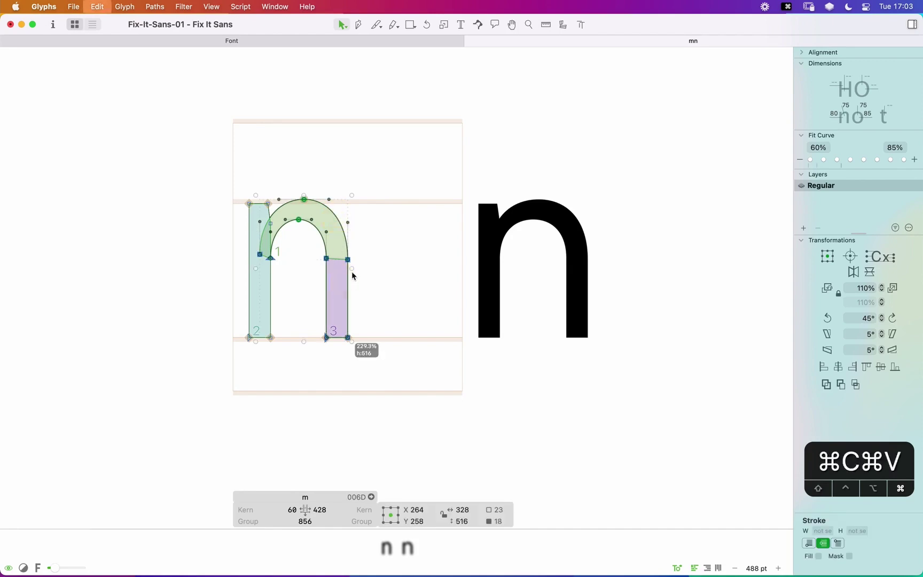
{"action": "left_click_drag", "start_coordinate": [351, 262], "coordinate": [427, 264]}
{"action": "key", "text": "space"}
{"action": "key", "text": "Right"}
{"action": "key", "text": "Right"}
{"action": "key", "text": "Right"}
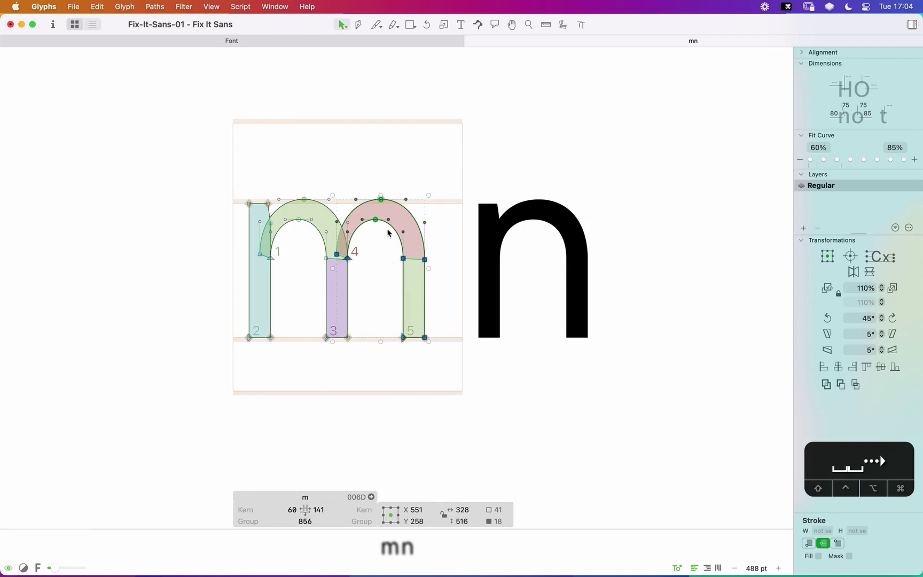
Step: Align the duplicated arch's inner left edge with the middle stem's right edge, at X 552
{"action": "key", "text": "z"}
{"action": "left_click_drag", "start_coordinate": [368, 251], "coordinate": [300, 263]}
{"action": "key", "text": "v"}
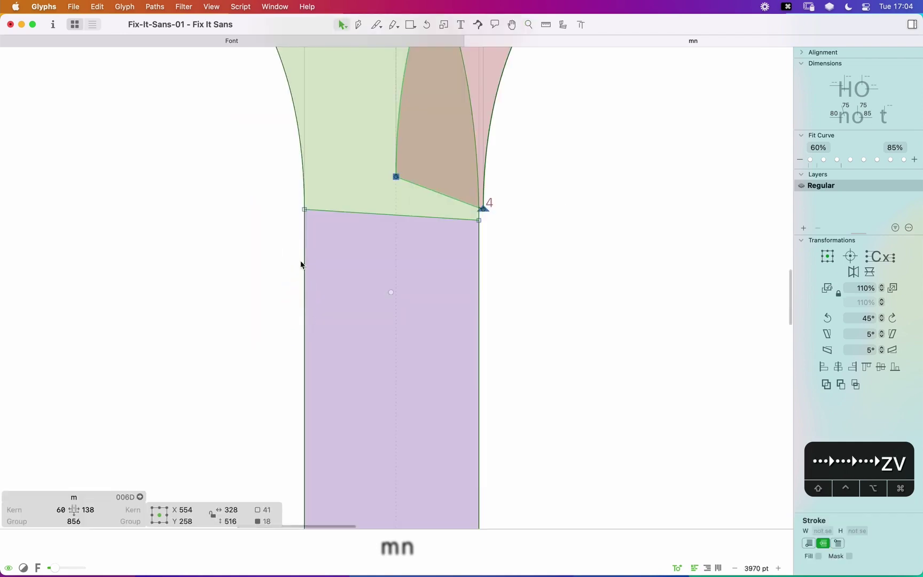
{"action": "key", "text": "Left"}
{"action": "key", "text": "Left"}
Step: Preview the narrowed m and delete the duplicated second arch and stem
{"action": "key", "text": "super+minus"}
{"action": "key", "text": "super+minus"}
{"action": "key", "text": "super+minus"}
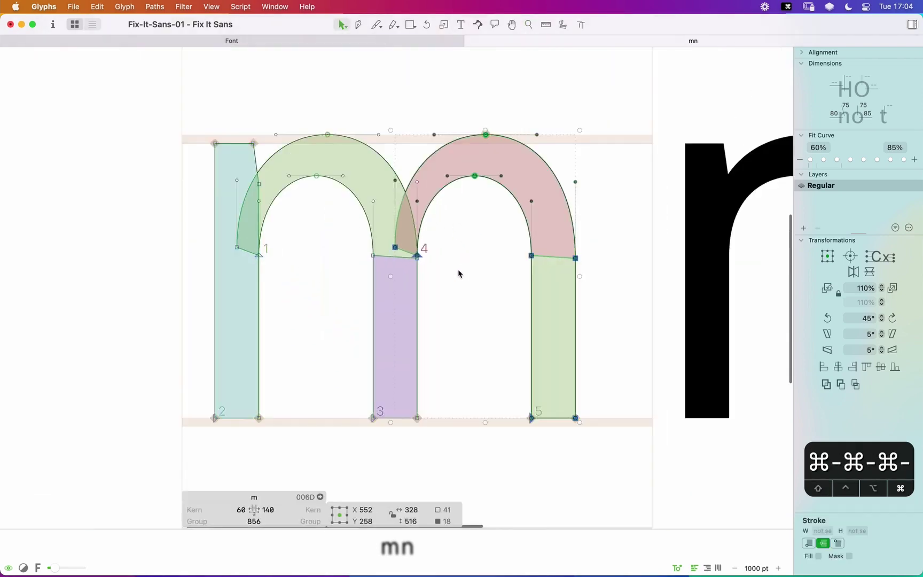
{"action": "key", "text": "space"}
{"action": "left_click_drag", "start_coordinate": [455, 279], "coordinate": [400, 291]}
{"action": "scroll", "coordinate": [399, 291], "scroll_direction": "right", "scroll_amount": 1}
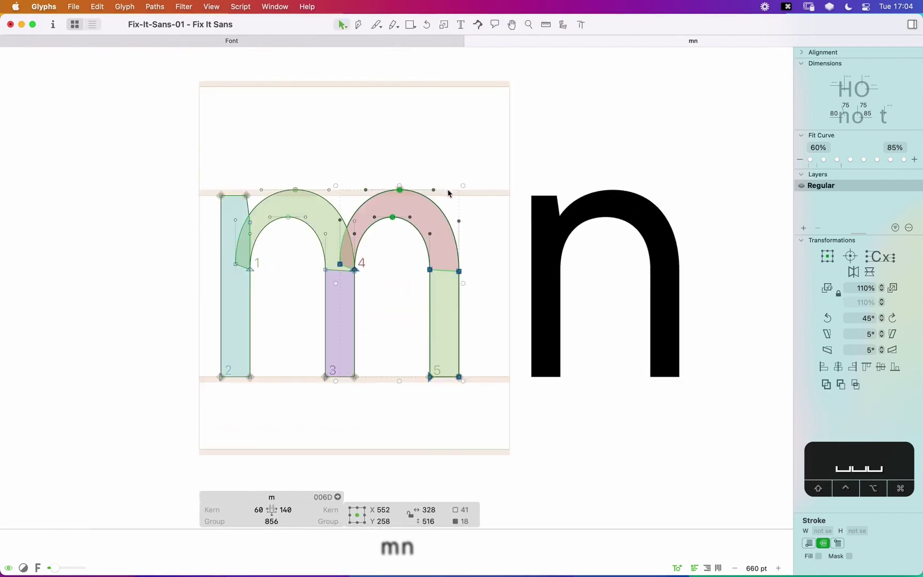
{"action": "key", "text": "BackSpace"}
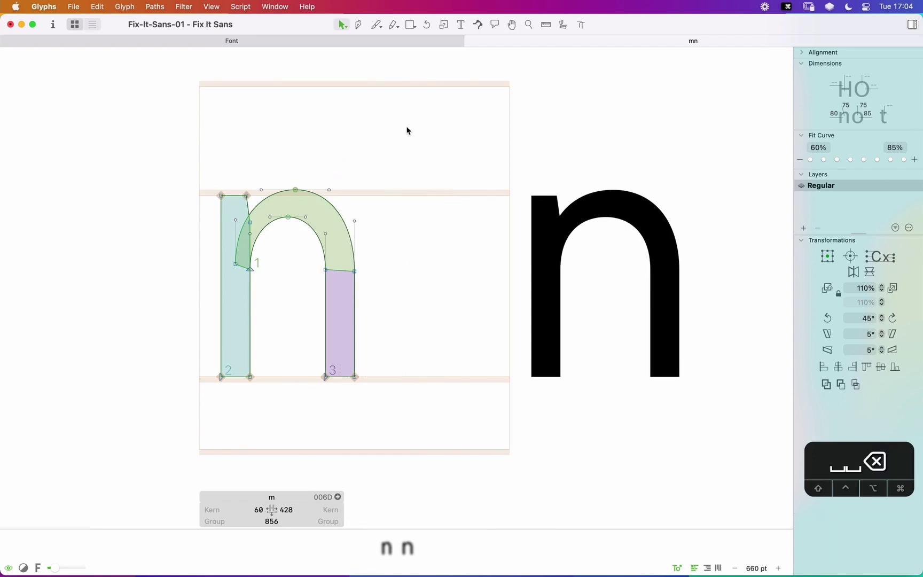
Step: Widen the arch by moving its right half with the stem 10 units right, and the stem end another 10 units
{"action": "left_click_drag", "start_coordinate": [406, 130], "coordinate": [279, 386]}
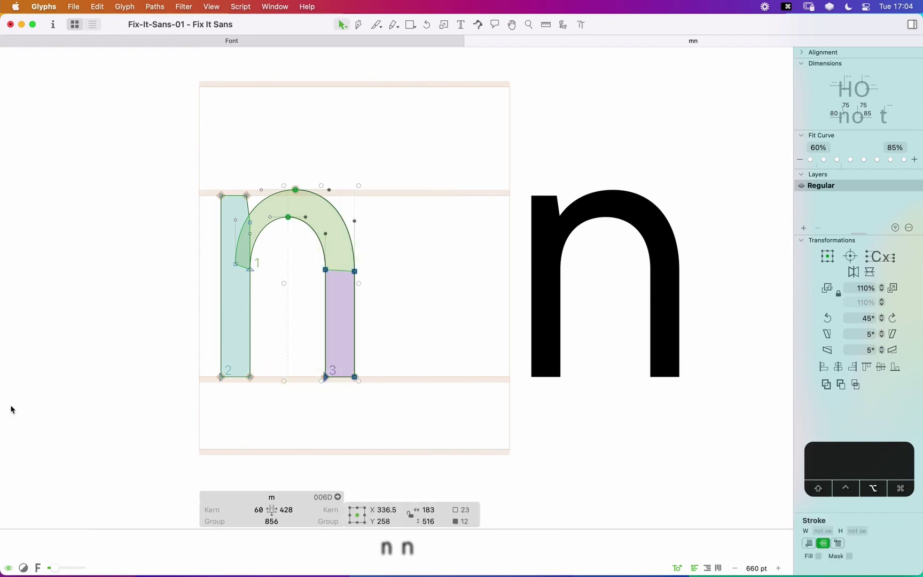
{"action": "key", "text": "alt+shift+Right"}
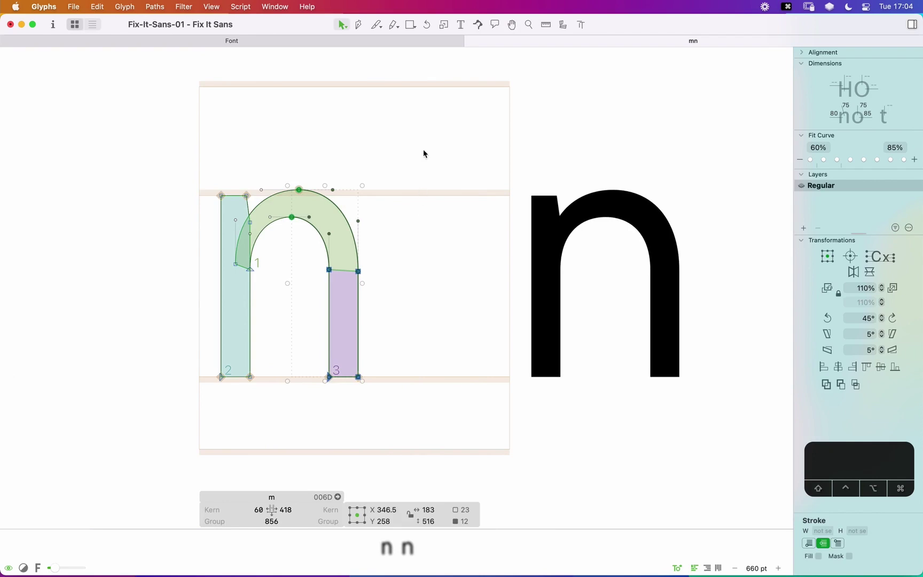
{"action": "left_click_drag", "start_coordinate": [420, 138], "coordinate": [304, 391]}
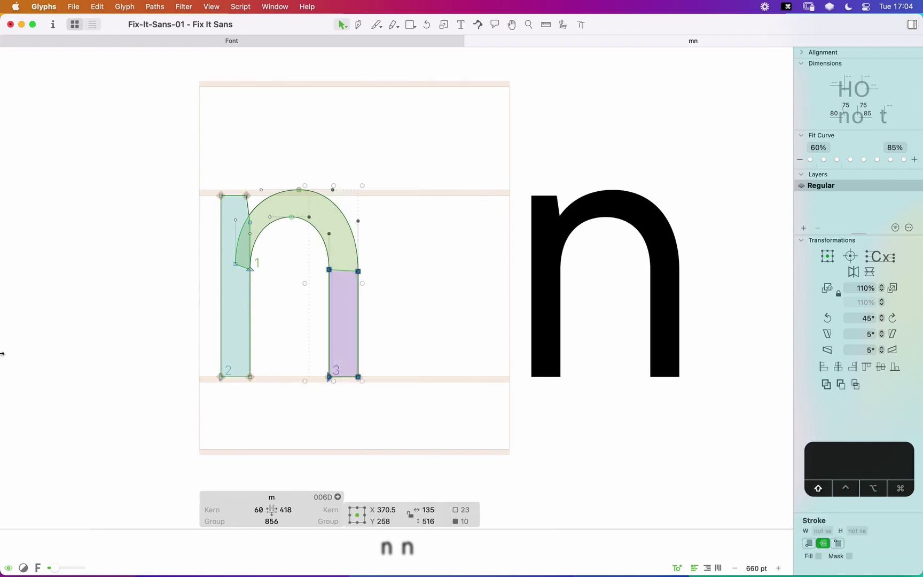
{"action": "key", "text": "shift+Right"}
{"action": "left_click", "coordinate": [399, 237]}
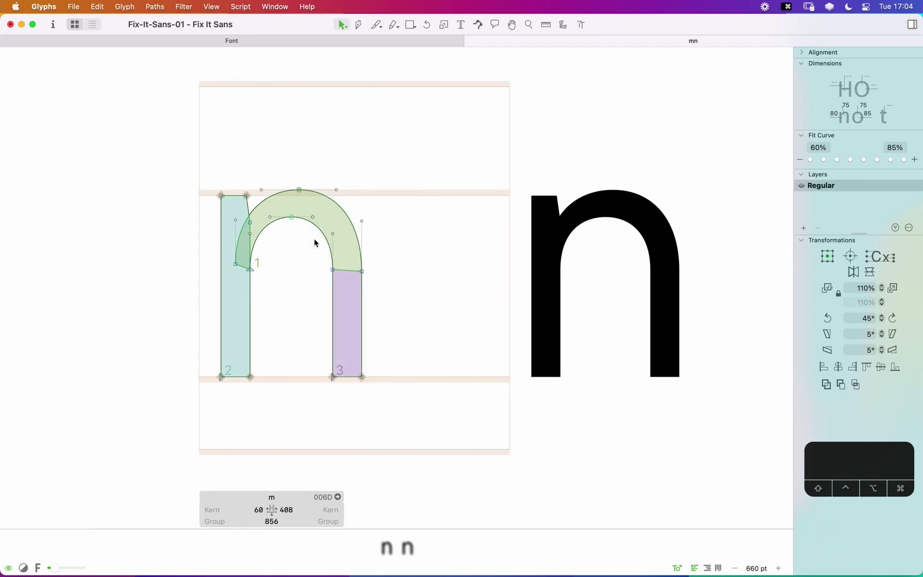
Step: Duplicate the widened arch together with its right stem, and move the copy across to form the m's second half
{"action": "double_click", "coordinate": [319, 235]}
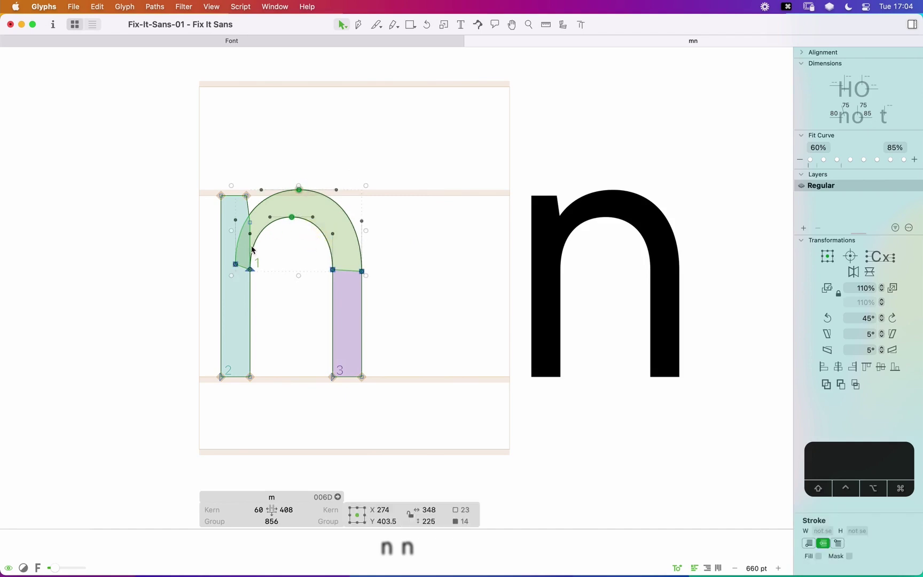
{"action": "double_click", "coordinate": [332, 296]}
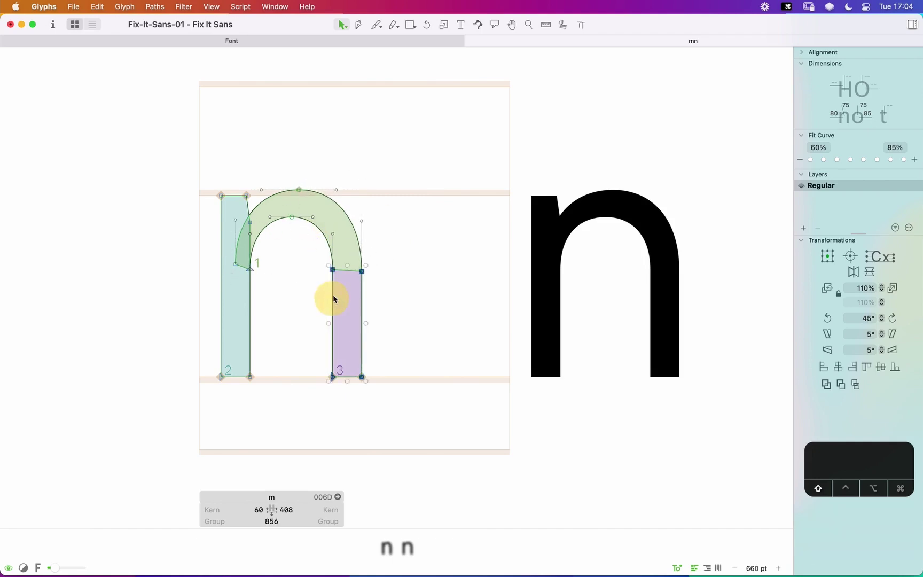
{"action": "double_click", "coordinate": [329, 241], "text": "shift"}
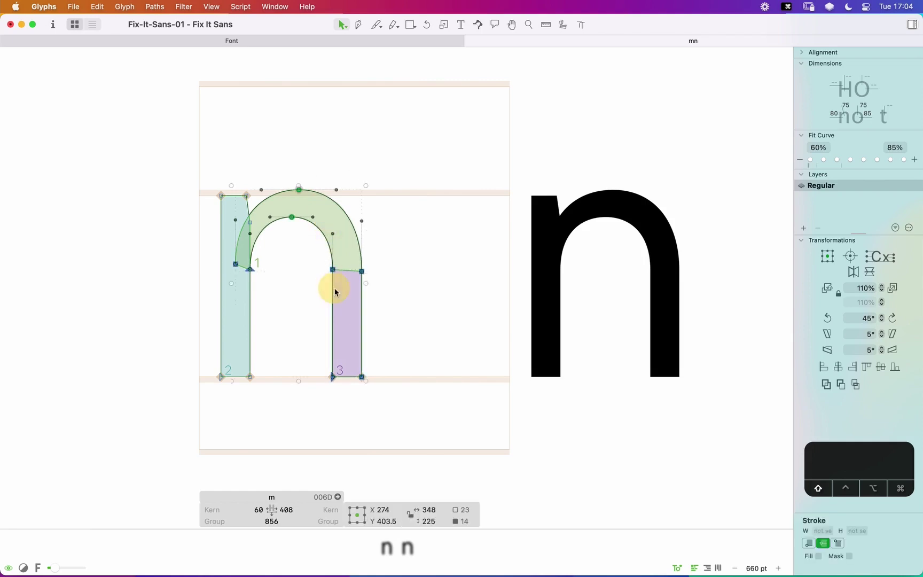
{"action": "left_click_drag", "start_coordinate": [339, 281], "coordinate": [445, 278]}
Step: Align the new second arch with the middle stem's right edge, at X 582, and preview the m next to the n
{"action": "key", "text": "z"}
{"action": "left_click_drag", "start_coordinate": [377, 259], "coordinate": [347, 275]}
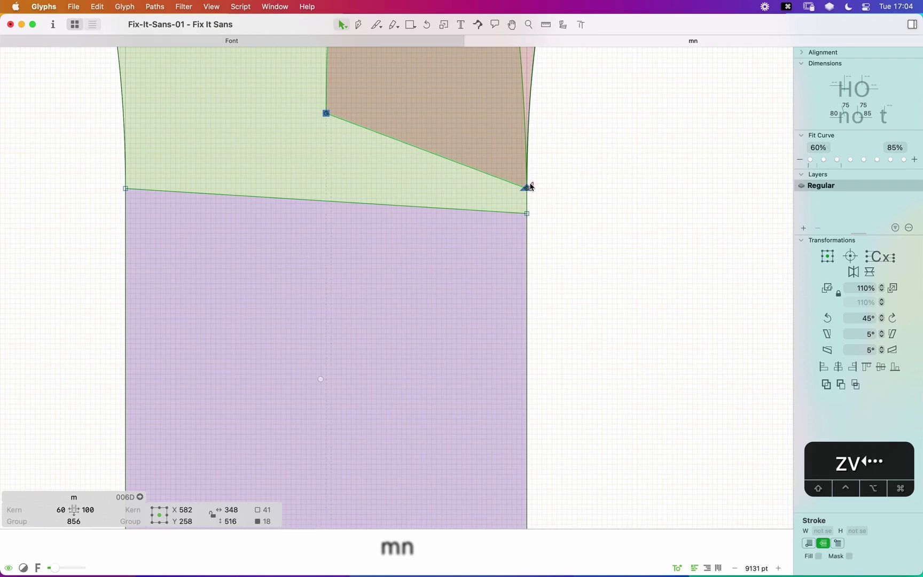
{"action": "key", "text": "cmd+0"}
{"action": "key", "text": "space"}
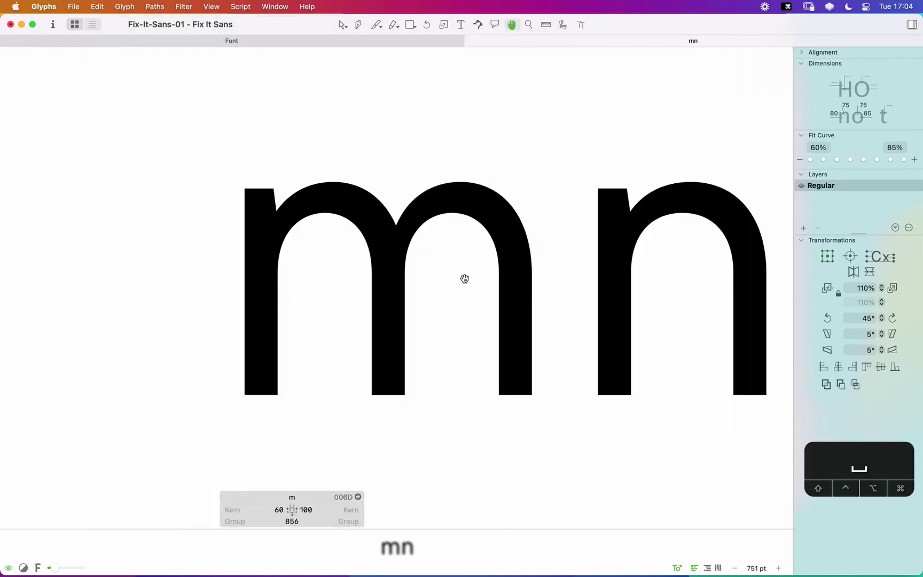
Step: Try to raise the first arch's lower outer corner, together with the middle stem's corner, to Y 296 and undo the move
{"action": "left_click_drag", "start_coordinate": [464, 278], "coordinate": [355, 289]}
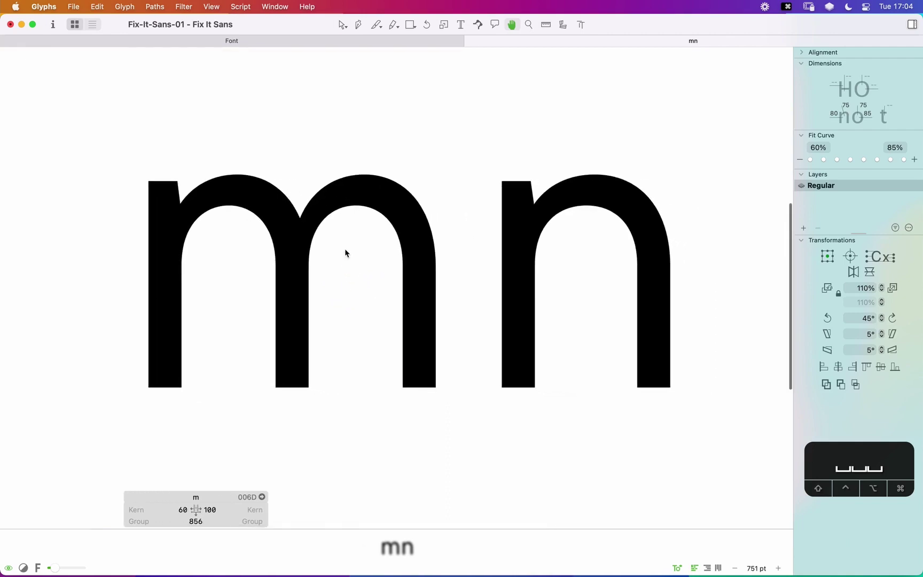
{"action": "key", "text": "z"}
{"action": "left_click_drag", "start_coordinate": [484, 144], "coordinate": [220, 426]}
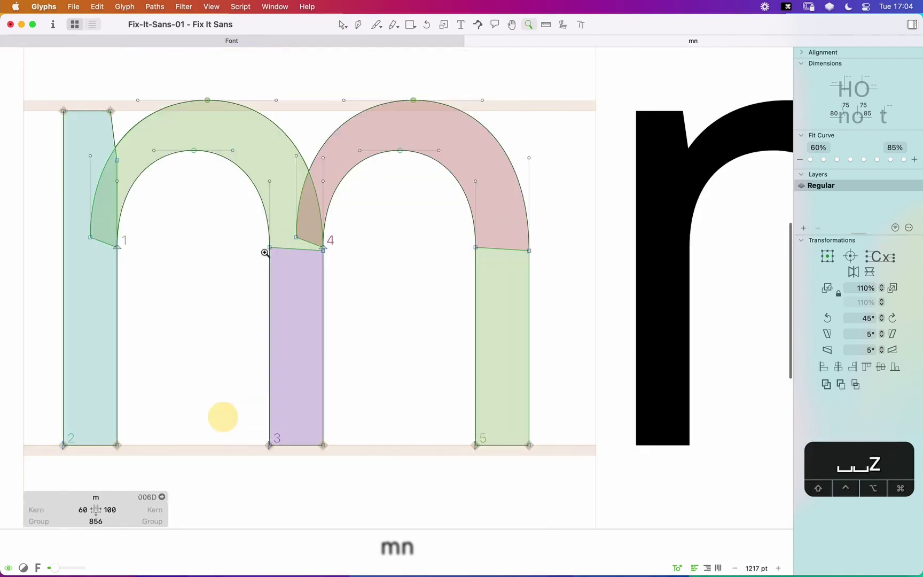
{"action": "left_click", "coordinate": [307, 261]}
{"action": "key", "text": "v"}
{"action": "left_click", "coordinate": [442, 283]}
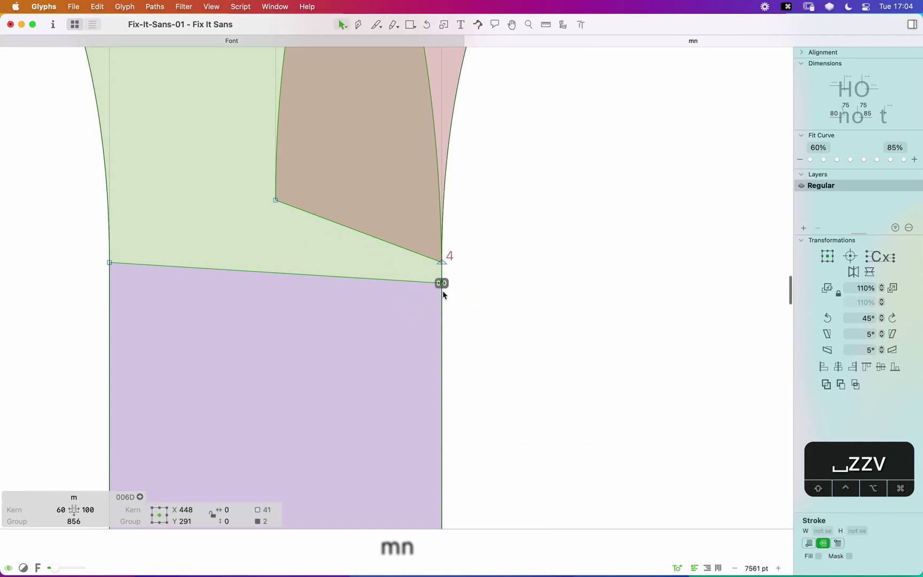
{"action": "key", "text": "alt"}
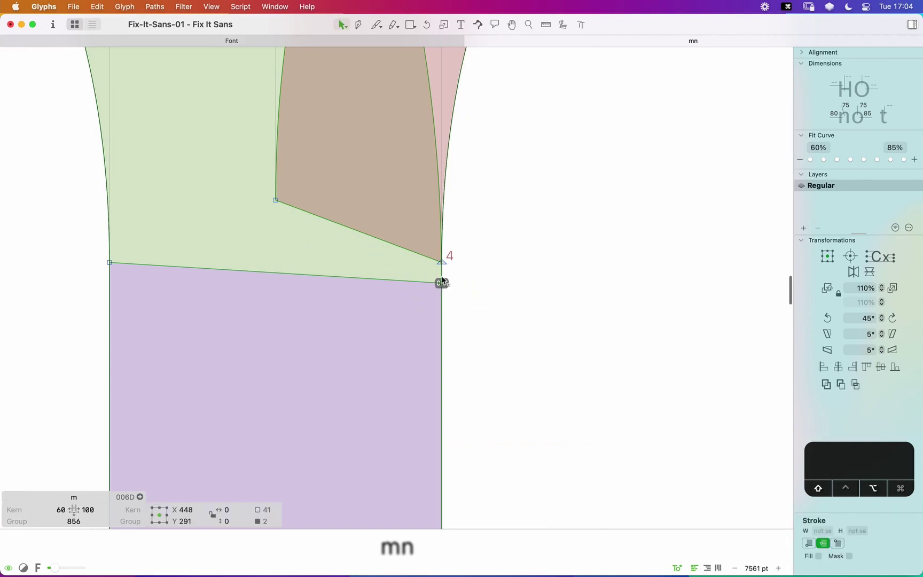
{"action": "left_click_drag", "start_coordinate": [442, 285], "coordinate": [443, 264]}
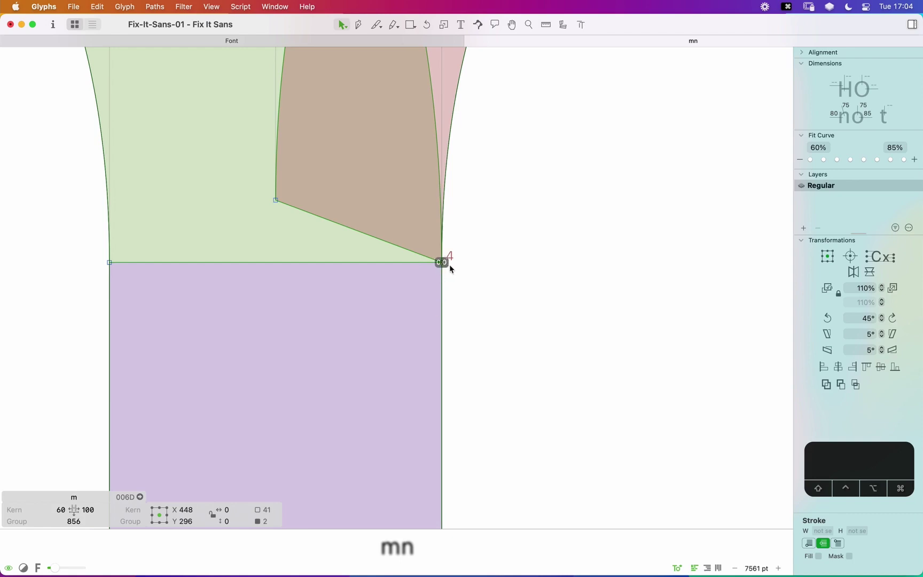
{"action": "key", "text": "super+z"}
{"action": "left_click", "coordinate": [460, 295]}
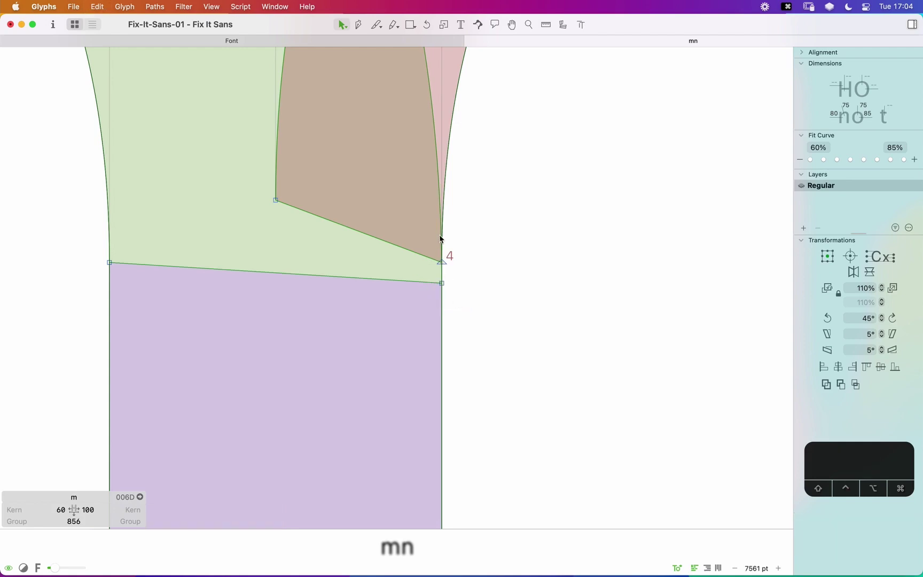
Step: Level the joint between the first arch and the middle stem by raising its outer corner to Y 296, and preview the m
{"action": "key", "text": "cmd+minus"}
{"action": "key", "text": "cmd+minus"}
{"action": "key", "text": "space"}
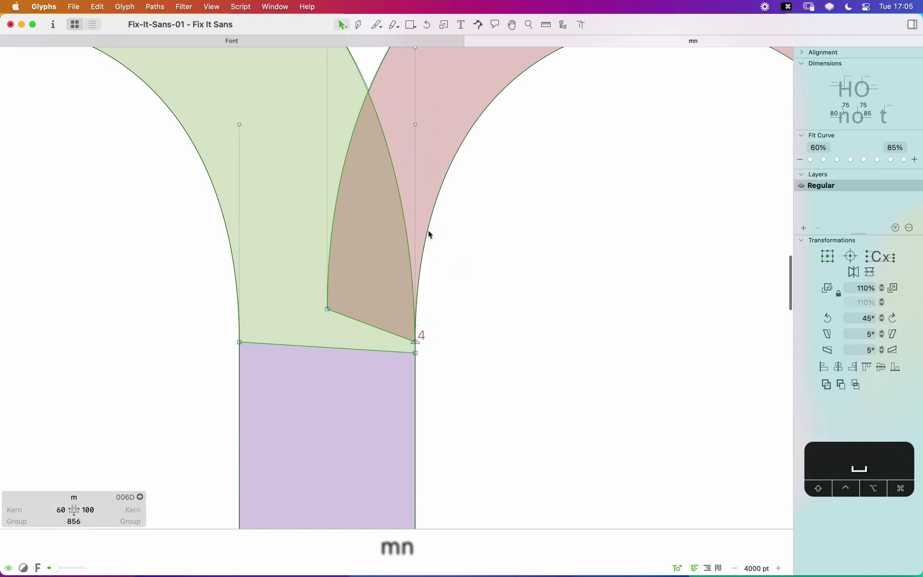
{"action": "left_click_drag", "start_coordinate": [416, 353], "coordinate": [416, 342]}
{"action": "left_click", "coordinate": [437, 352]}
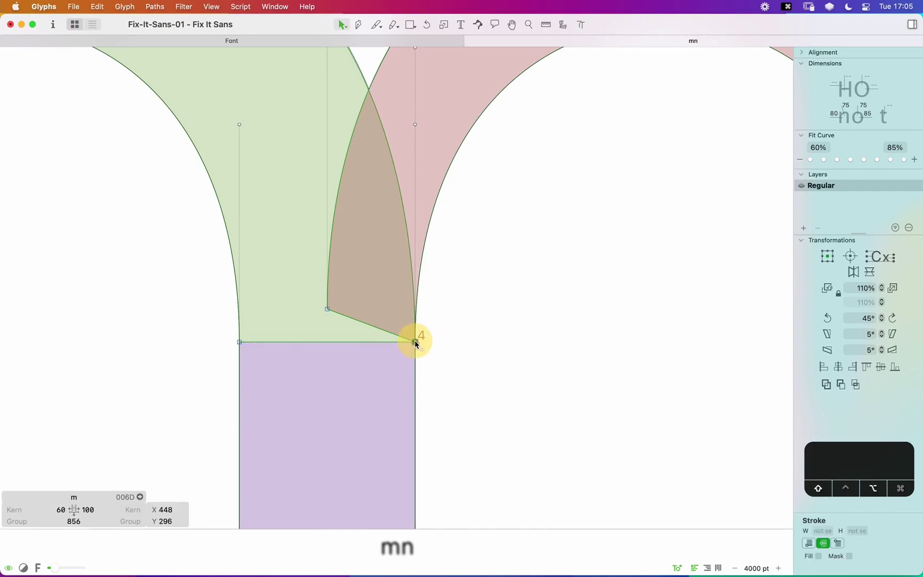
{"action": "scroll", "coordinate": [422, 371], "scroll_direction": "down", "scroll_amount": 5}
{"action": "scroll", "coordinate": [402, 398], "scroll_direction": "up", "scroll_amount": 3}
{"action": "key", "text": "space"}
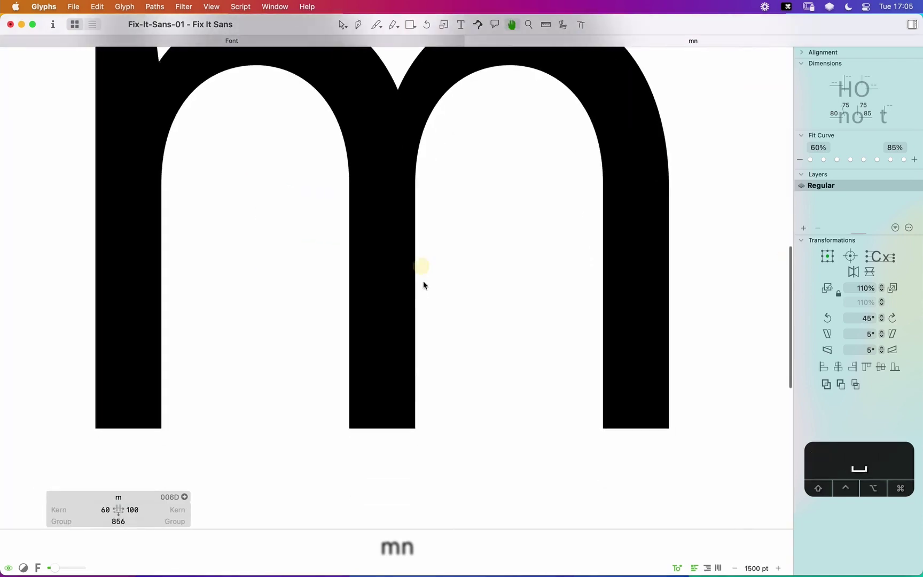
Step: Check the middle stem's join by nudging the stem 10 units down and back, and preview the whole m
{"action": "double_click", "coordinate": [413, 319]}
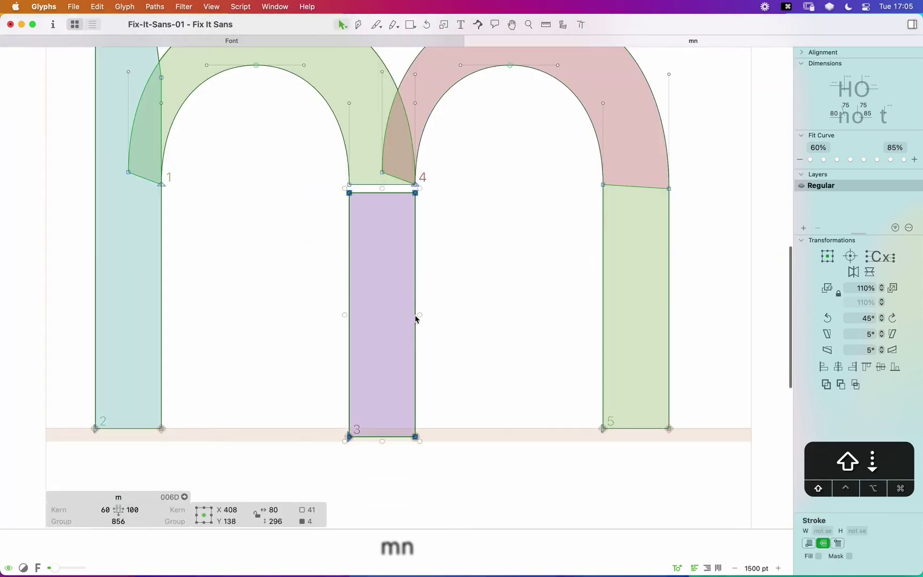
{"action": "key", "text": "cmd+minus"}
{"action": "key", "text": "space"}
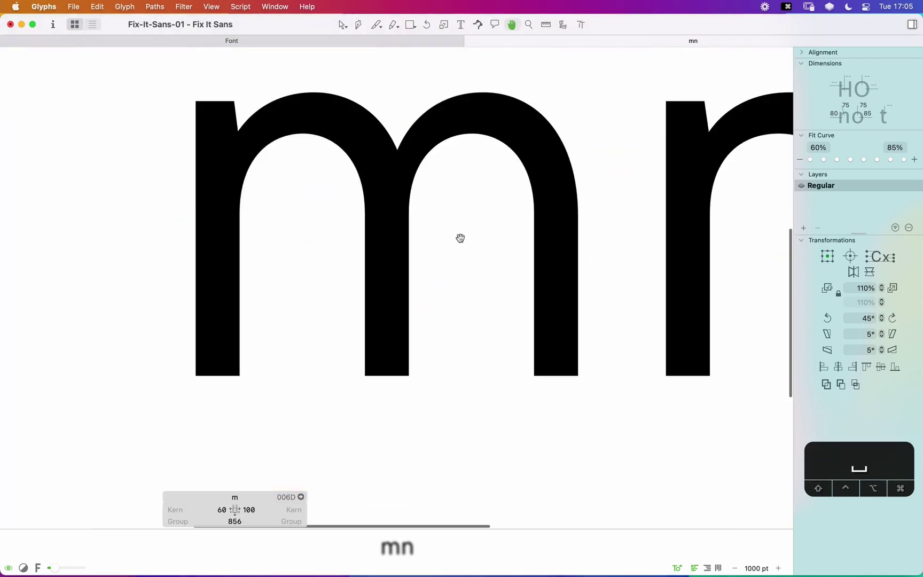
{"action": "left_click_drag", "start_coordinate": [460, 237], "coordinate": [404, 282]}
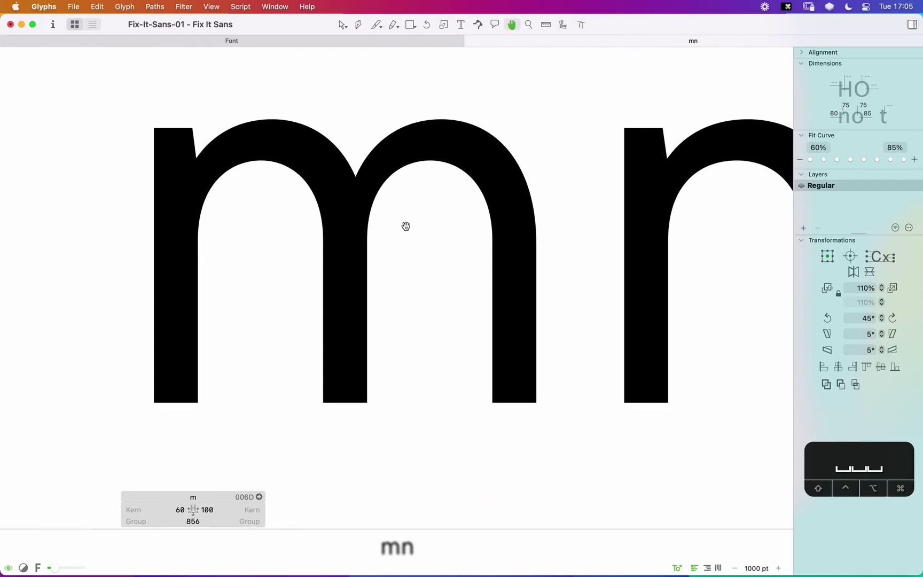
{"action": "left_click", "coordinate": [368, 240]}
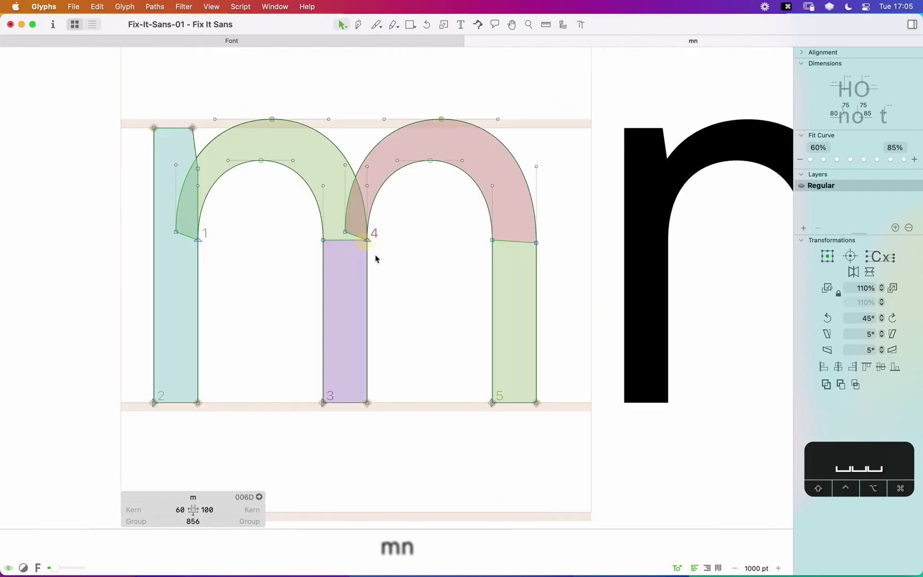
{"action": "left_click", "coordinate": [368, 240]}
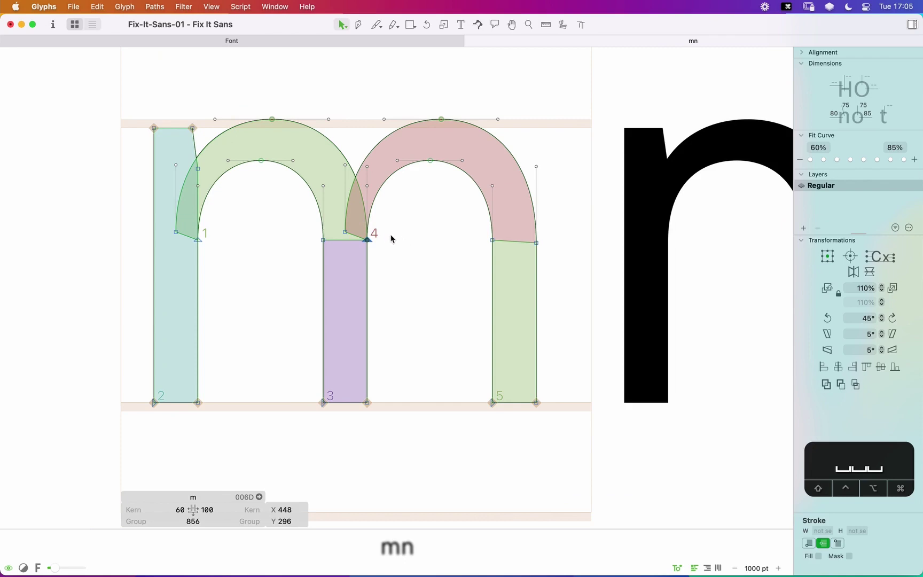
Step: Compare the m's joins and proportions with the n at smaller preview sizes
{"action": "left_click_drag", "start_coordinate": [541, 239], "coordinate": [439, 267]}
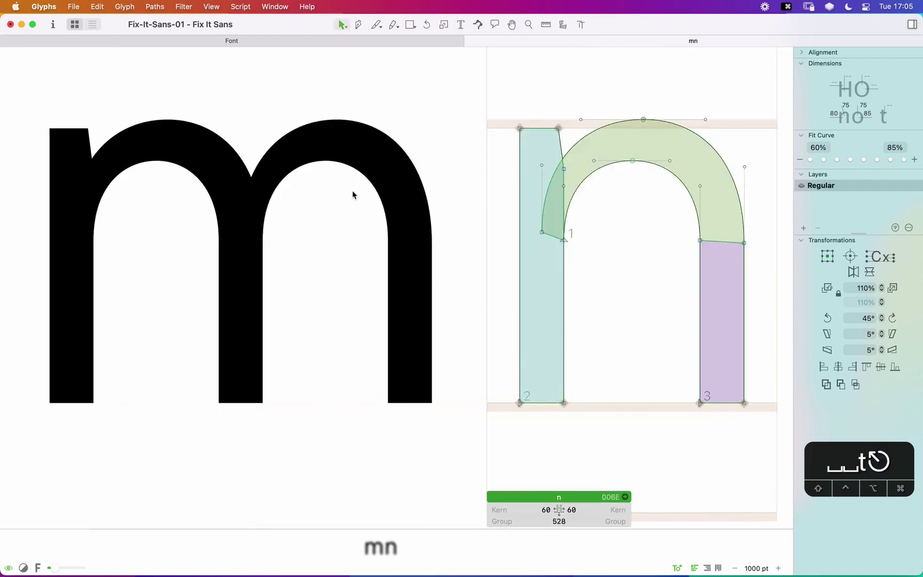
{"action": "left_click_drag", "start_coordinate": [352, 196], "coordinate": [476, 200]}
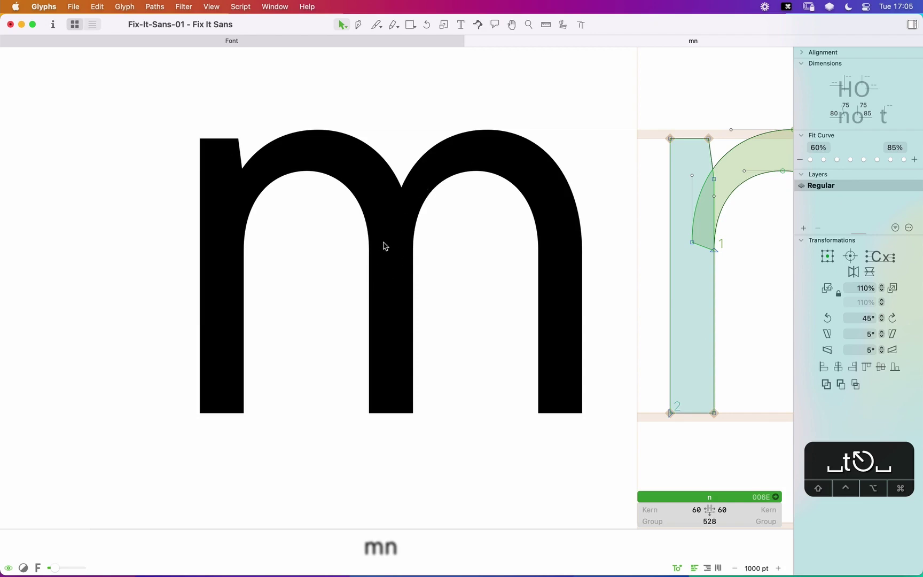
{"action": "key", "text": "super+minus"}
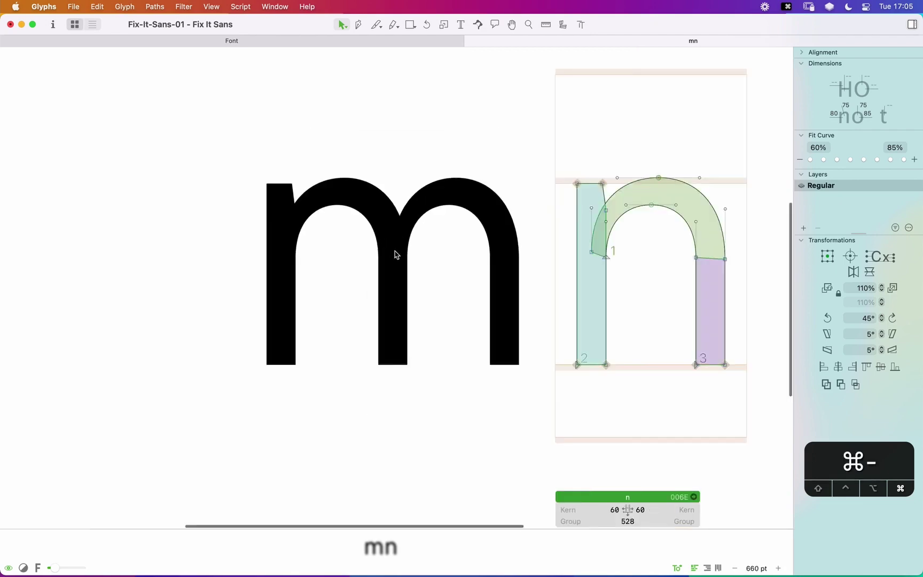
{"action": "key", "text": "super+minus"}
{"action": "left_click_drag", "start_coordinate": [450, 251], "coordinate": [367, 258]}
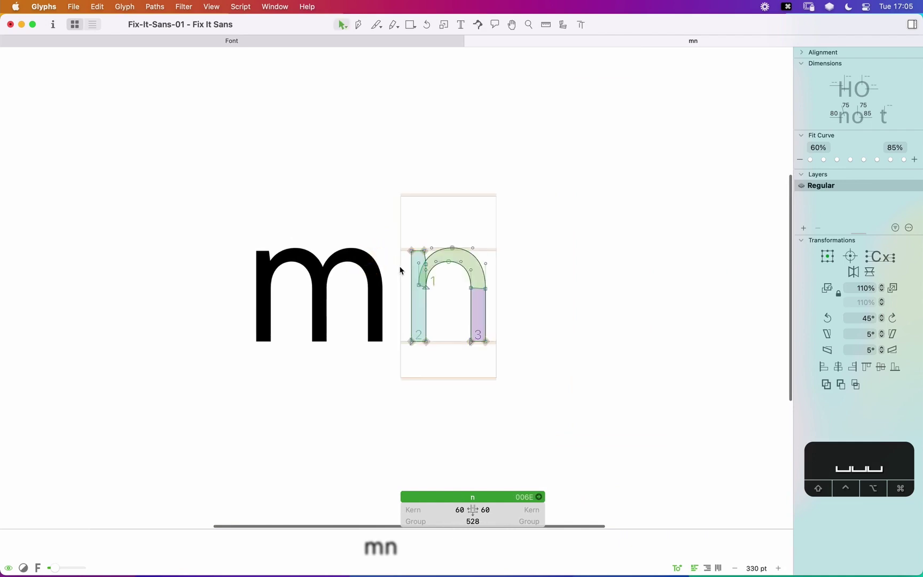
Step: Set the m's right sidebearing to 60 and preview its spacing next to the n
{"action": "double_click", "coordinate": [349, 310]}
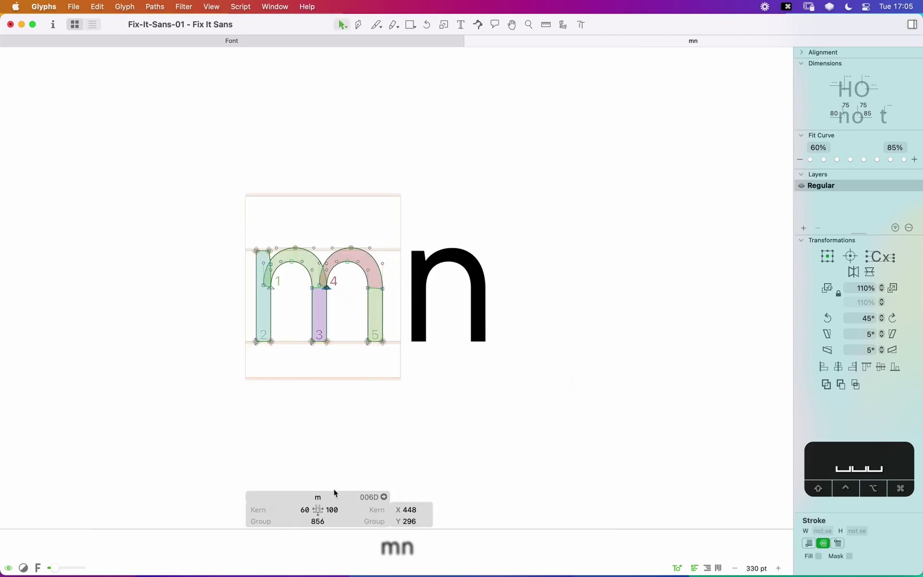
{"action": "type", "text": "60"}
{"action": "key", "text": "Return"}
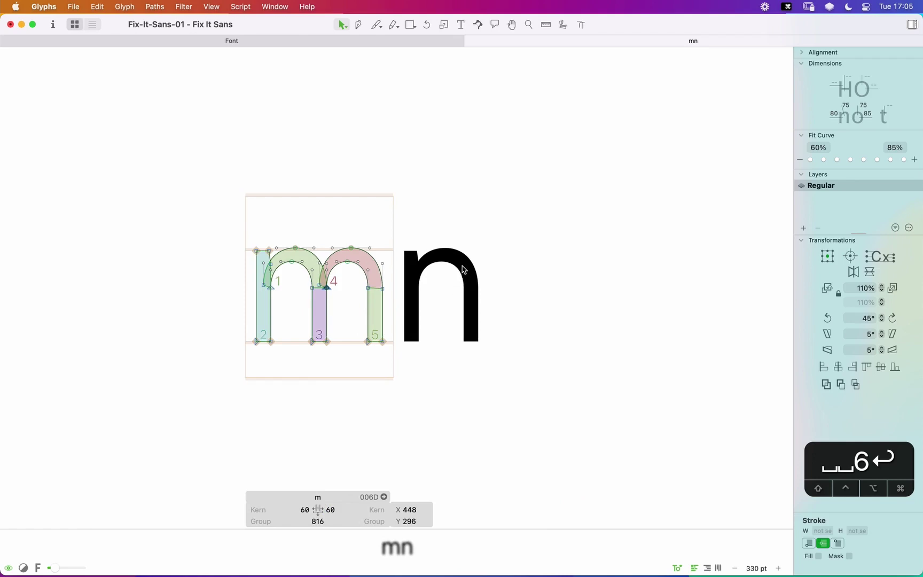
{"action": "key", "text": "t"}
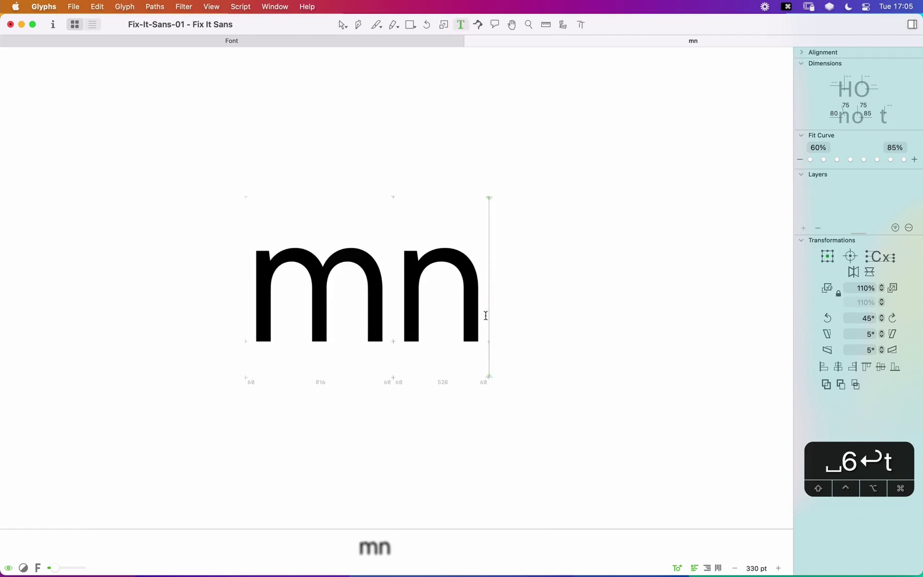
{"action": "key", "text": "Escape"}
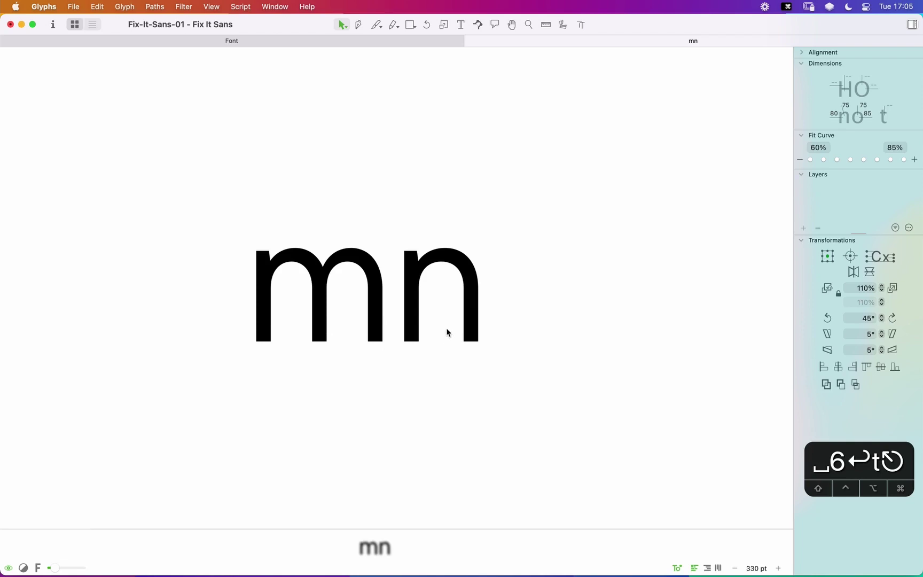
Step: Preview the m in the sample words "mill" and "boom", viewing the second word at a small size
{"action": "key", "text": "r"}
{"action": "key", "text": "t"}
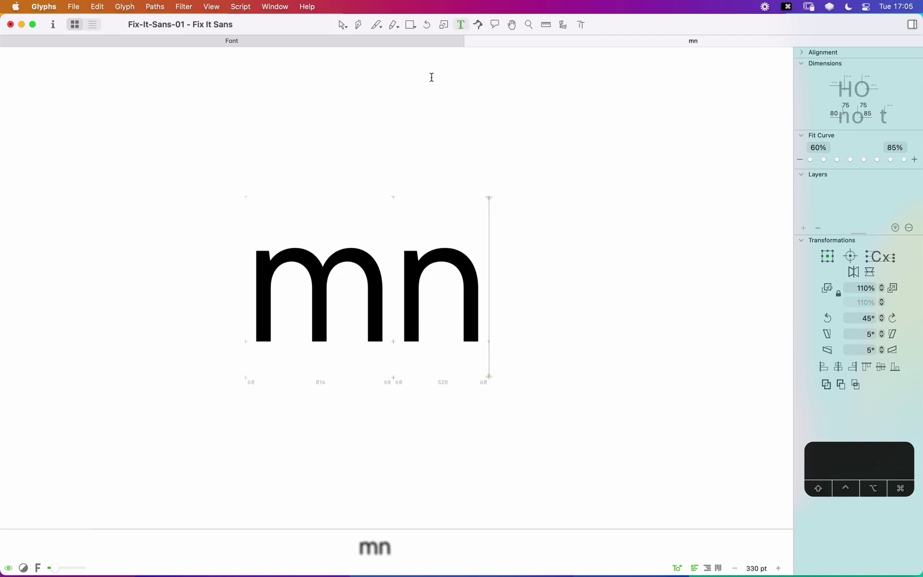
{"action": "key", "text": "BackSpace"}
{"action": "type", "text": "ill"}
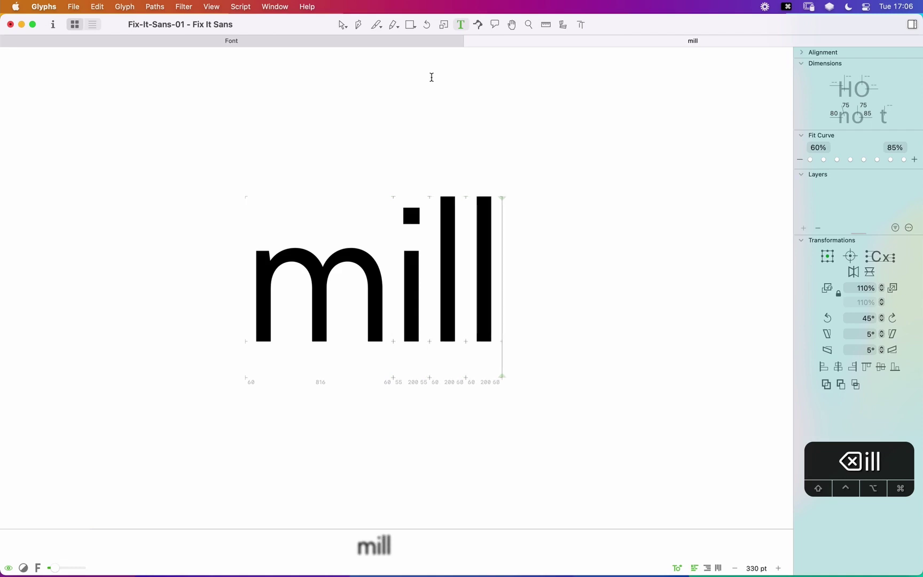
{"action": "key", "text": "super+a"}
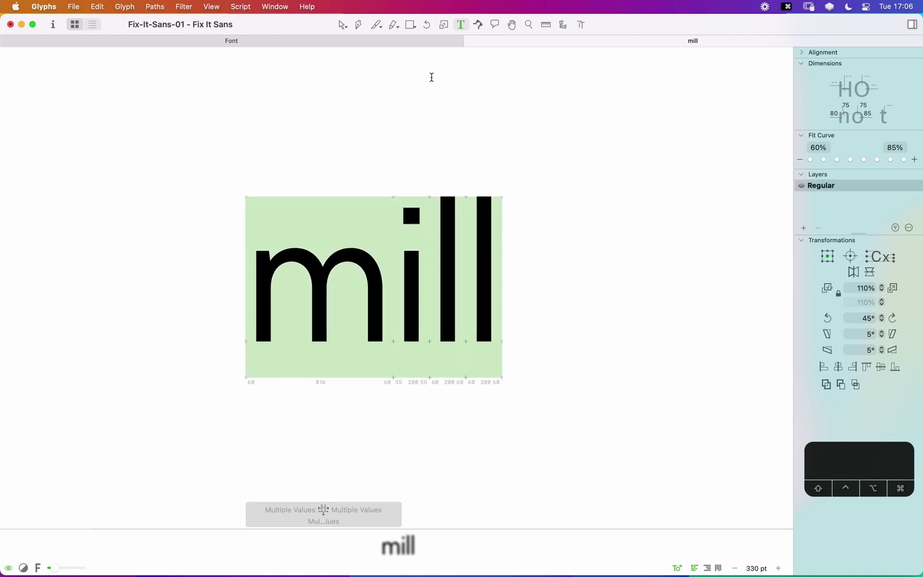
{"action": "type", "text": "boom"}
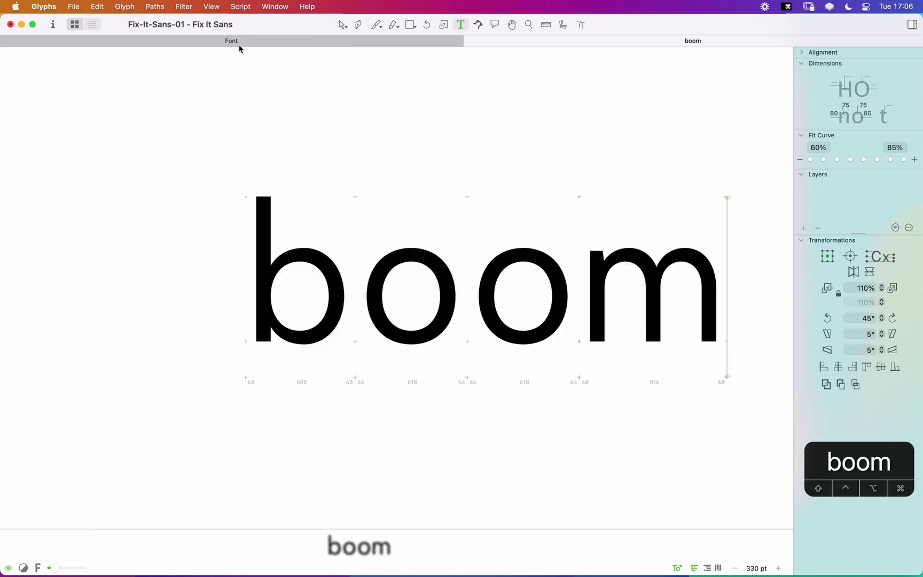
{"action": "key", "text": "super+minus"}
{"action": "key", "text": "super+minus"}
{"action": "key", "text": "Escape"}
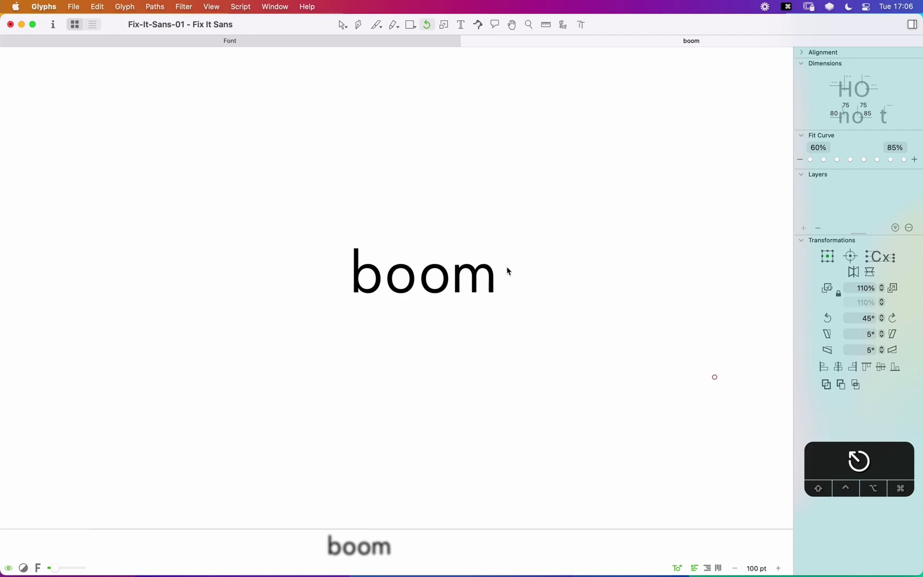
Step: Try to replace the m's second arch with a copy of the first arch placed over it
{"action": "key", "text": "space"}
{"action": "left_click_drag", "start_coordinate": [526, 263], "coordinate": [367, 325]}
{"action": "key", "text": "z"}
{"action": "key", "text": "v"}
{"action": "double_click", "coordinate": [441, 294]}
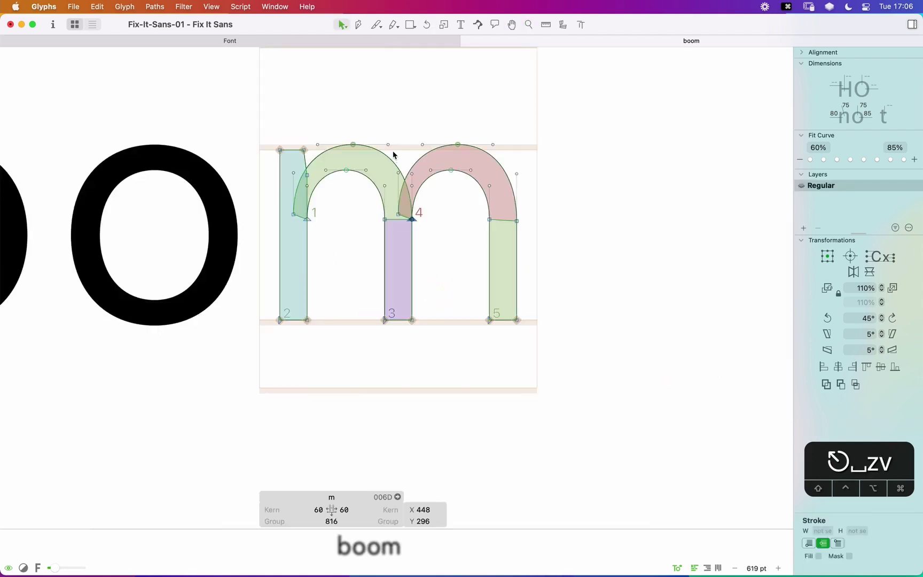
{"action": "left_click", "coordinate": [401, 176]}
{"action": "left_click_drag", "start_coordinate": [346, 170], "coordinate": [451, 175]}
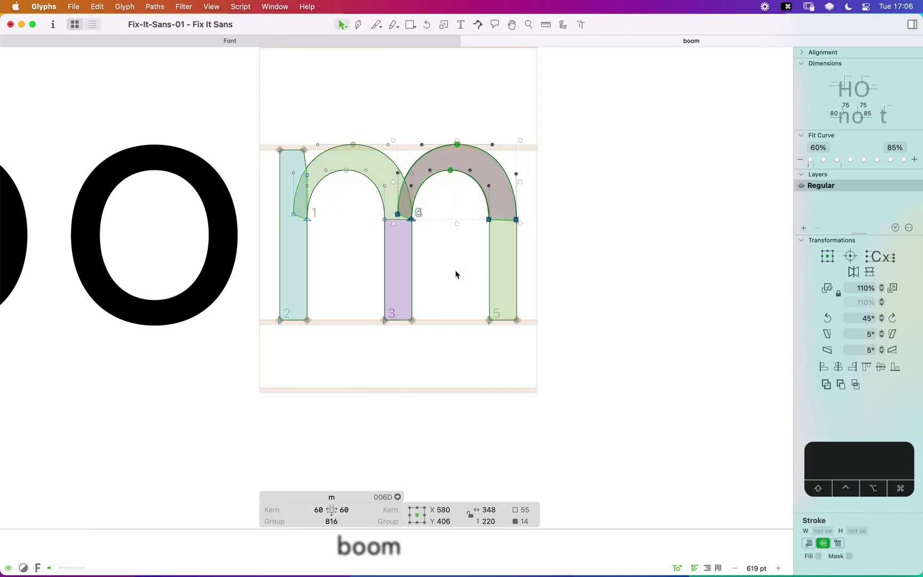
{"action": "key", "text": "Escape"}
Step: Preview the word "boom" at a smaller size to judge the m beside the round letters
{"action": "key", "text": "super+minus"}
{"action": "key", "text": "super+minus"}
{"action": "key", "text": "super+minus"}
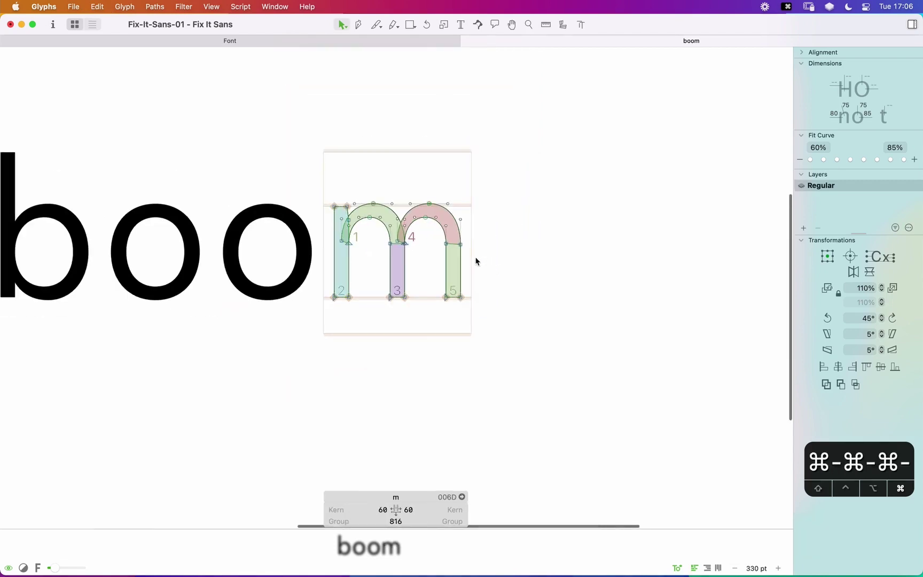
{"action": "key", "text": "space"}
{"action": "left_click_drag", "start_coordinate": [463, 266], "coordinate": [424, 257]}
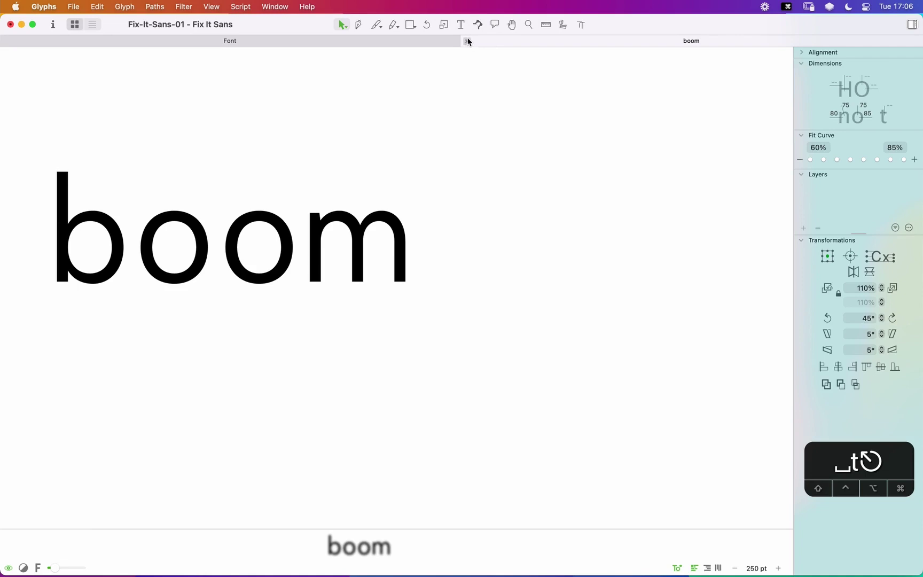
Step: Close the "boom" tab and mark the m glyph dark green like the other corrected letters
{"action": "left_click", "coordinate": [467, 41]}
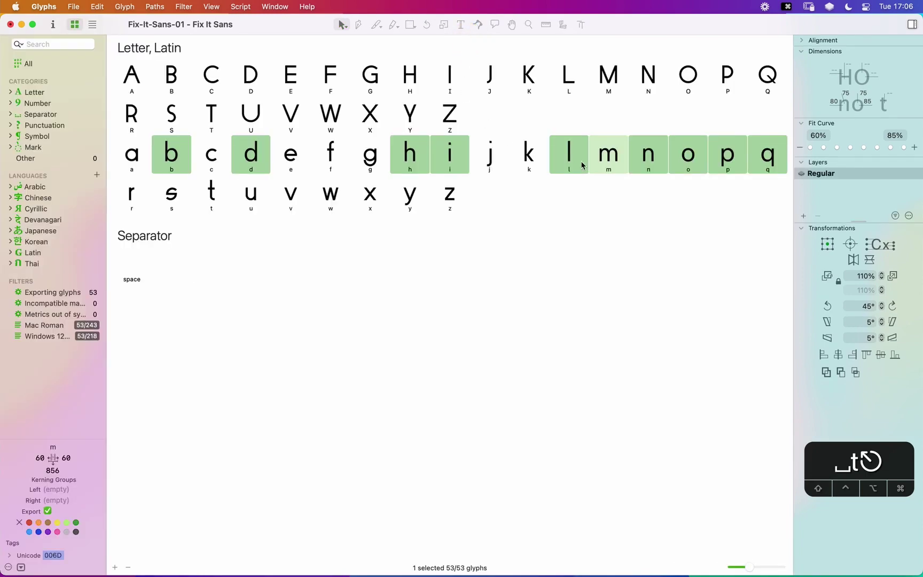
{"action": "left_click", "coordinate": [77, 523]}
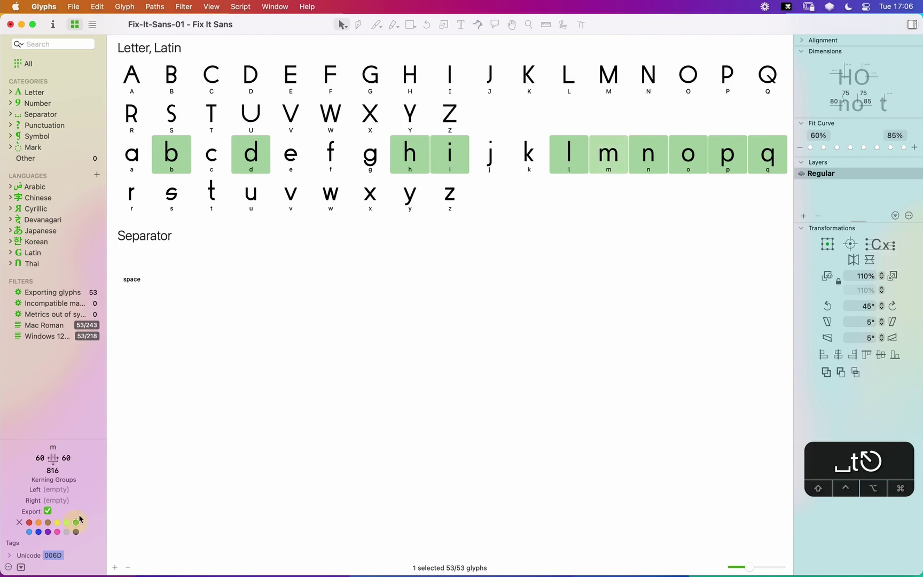
Step: Select the lowercase u glyph in the font overview
{"action": "left_click", "coordinate": [410, 208]}
{"action": "left_click", "coordinate": [437, 207]}
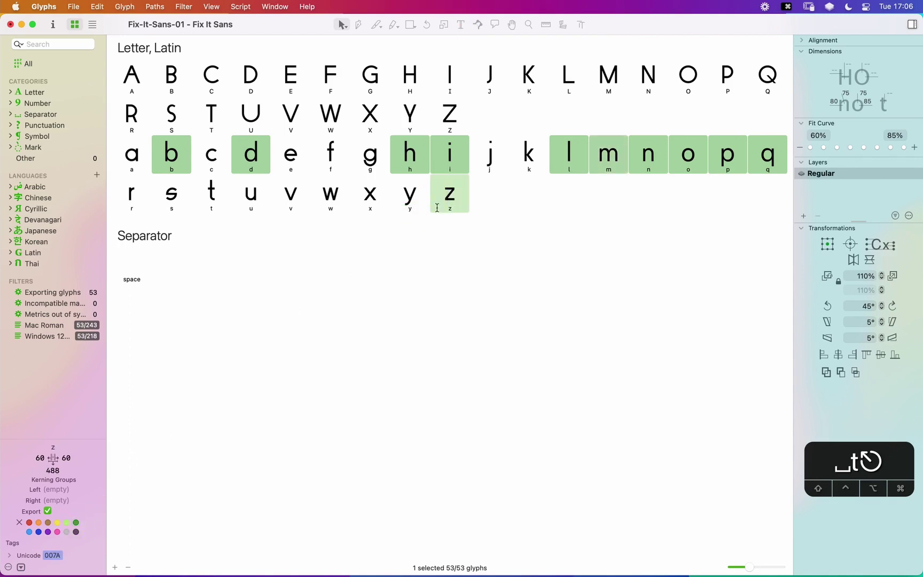
{"action": "left_click", "coordinate": [253, 199]}
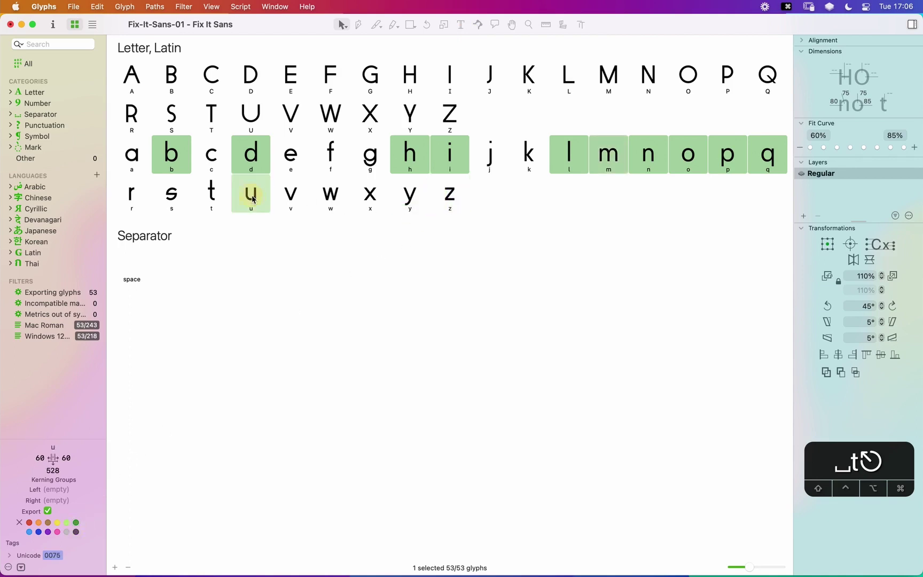
Step: Open the lowercase u in a new edit tab and place an n before it for comparison
{"action": "double_click", "coordinate": [252, 199]}
{"action": "type", "text": "t"}
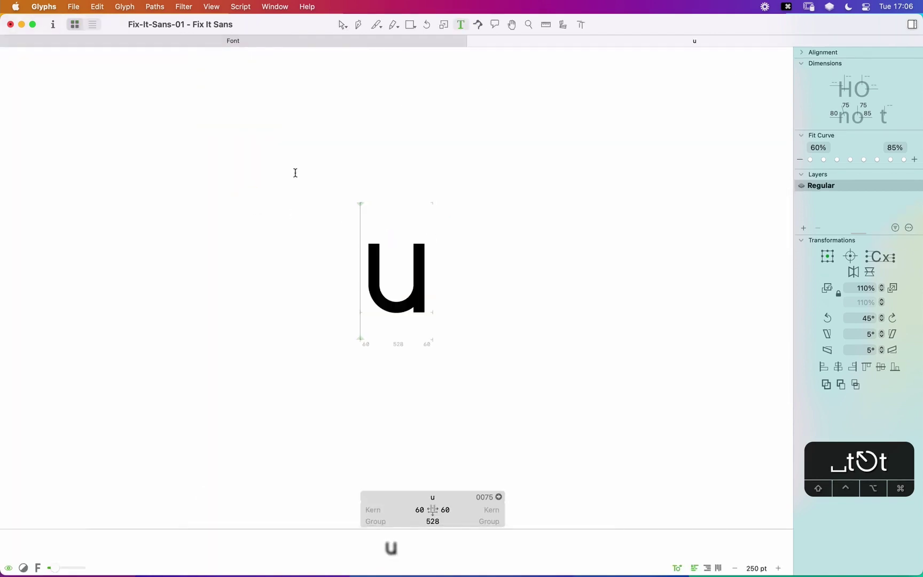
{"action": "type", "text": "u"}
{"action": "key", "text": "BackSpace"}
{"action": "type", "text": "n"}
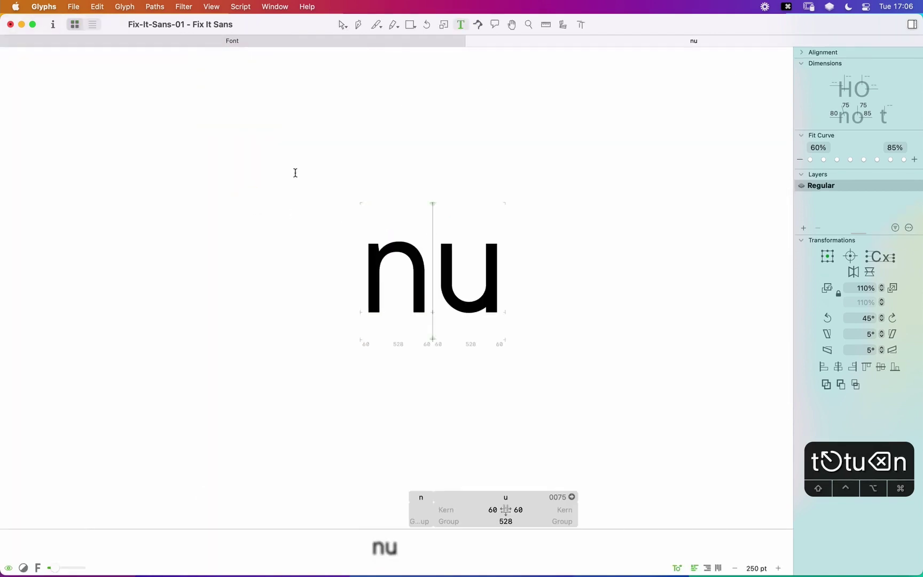
Step: Replace all outlines of the u with a copy of the n's outlines
{"action": "key", "text": "Escape"}
{"action": "key", "text": "z"}
{"action": "left_click_drag", "start_coordinate": [552, 186], "coordinate": [267, 369]}
{"action": "key", "text": "v"}
{"action": "double_click", "coordinate": [384, 260]}
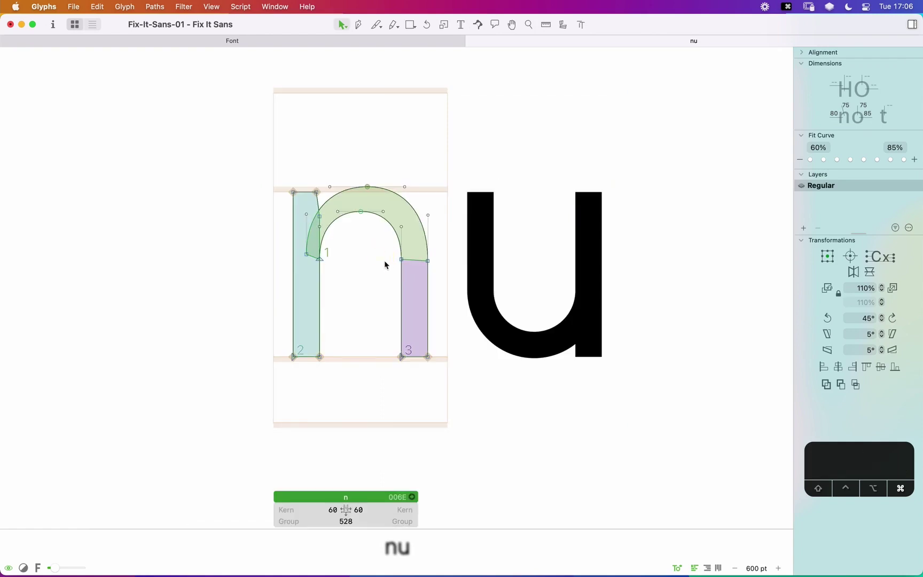
{"action": "key", "text": "cmd+a"}
{"action": "key", "text": "cmd+c"}
{"action": "double_click", "coordinate": [535, 263]}
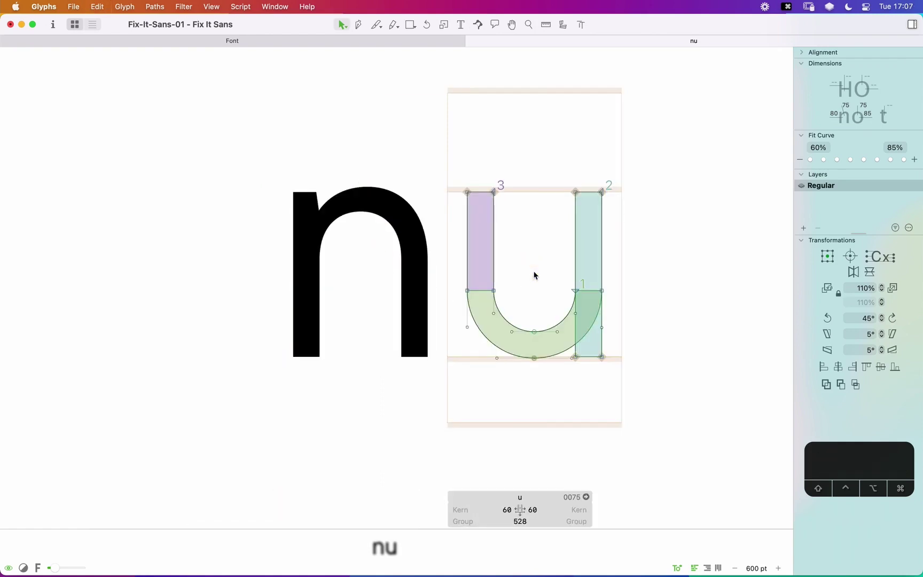
{"action": "key", "text": "super+a"}
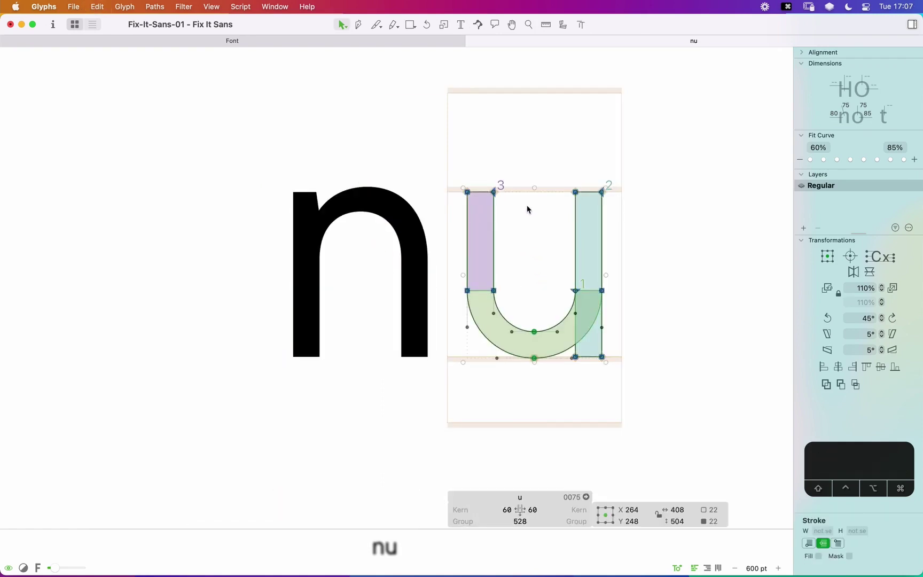
{"action": "key", "text": "BackSpace"}
{"action": "key", "text": "super+v"}
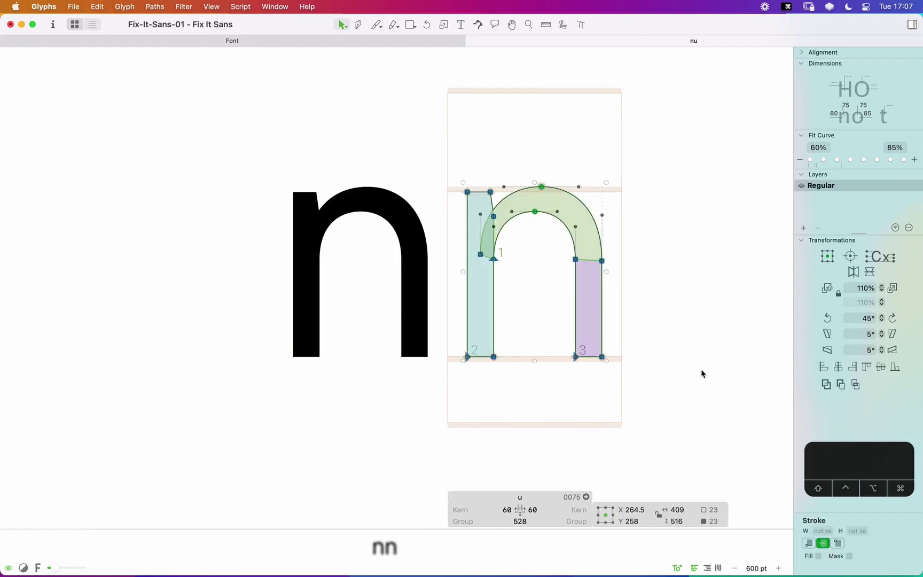
Step: Flip the pasted outlines horizontally and vertically, and shift them down so the u's full-height stem stands on the baseline
{"action": "left_click", "coordinate": [853, 273]}
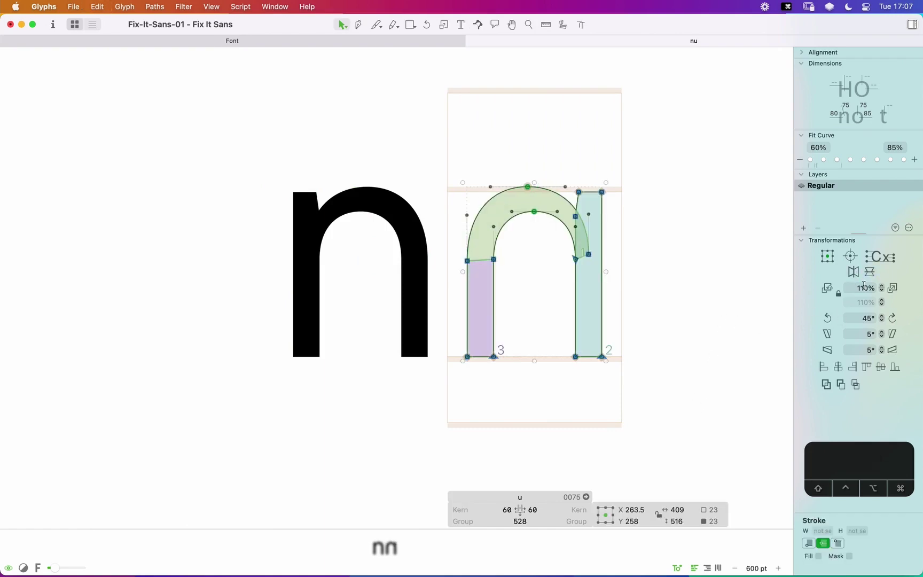
{"action": "left_click", "coordinate": [874, 275]}
{"action": "key", "text": "z"}
{"action": "left_click", "coordinate": [510, 295]}
{"action": "key", "text": "v"}
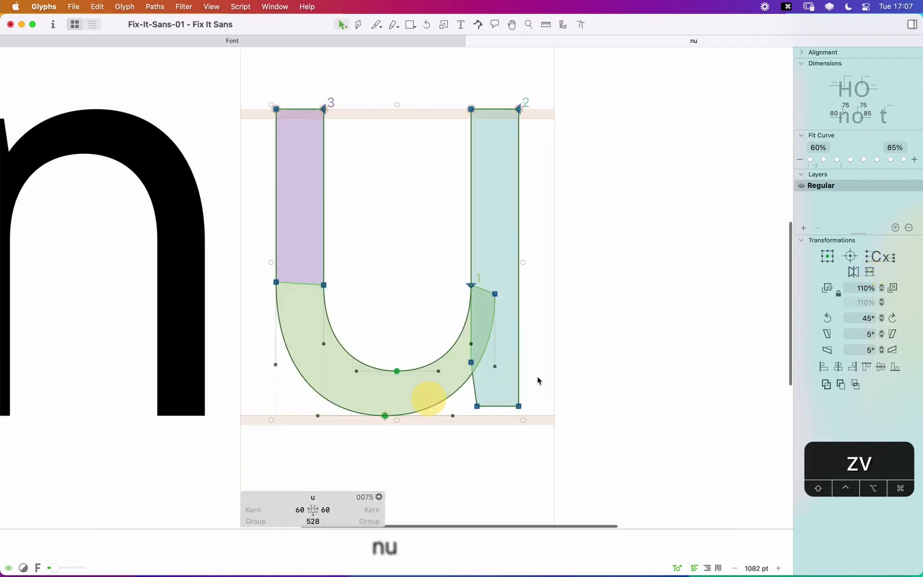
{"action": "left_click_drag", "start_coordinate": [519, 408], "coordinate": [519, 419]}
{"action": "key", "text": "super+minus"}
{"action": "key", "text": "super+minus"}
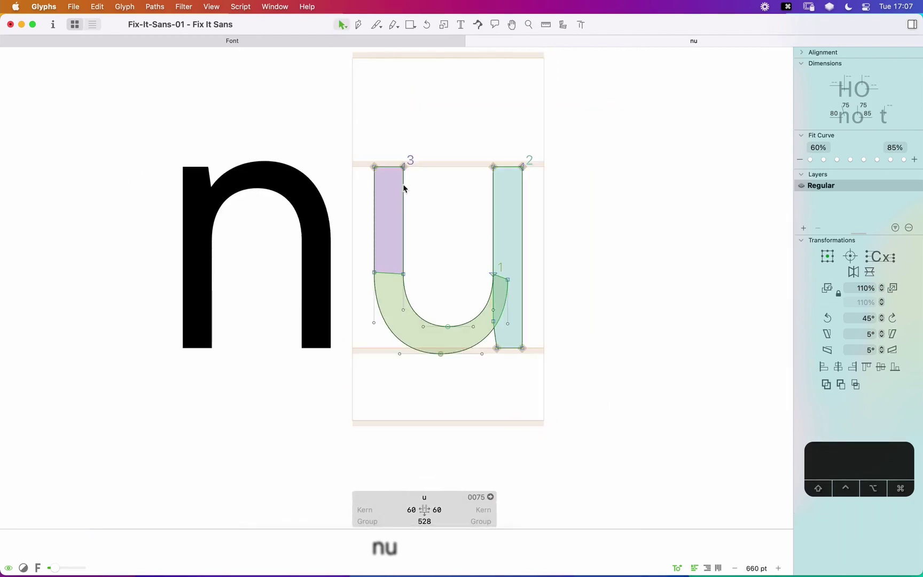
Step: Narrow the u by moving the nodes of its left stem and the adjoining bowl part 10 units to the right
{"action": "left_click_drag", "start_coordinate": [419, 135], "coordinate": [366, 367]}
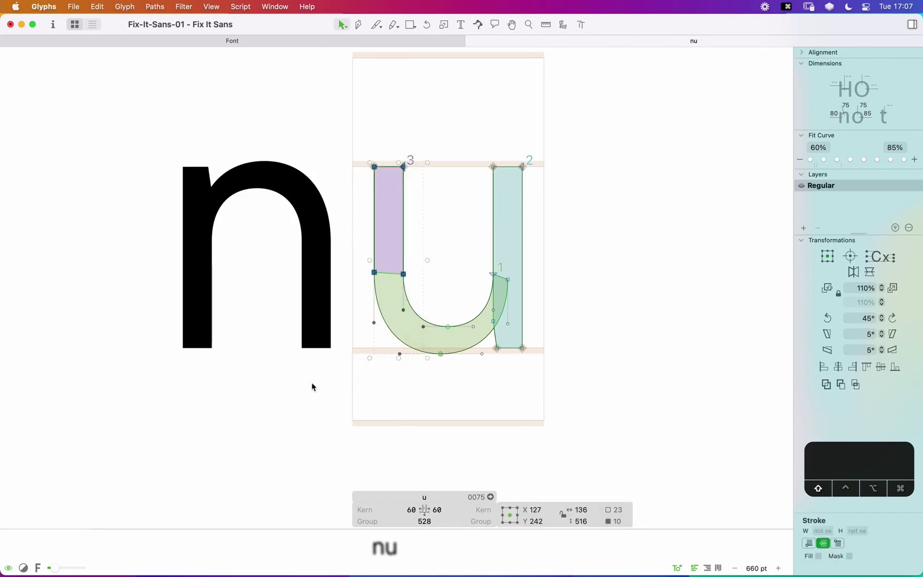
{"action": "key", "text": "shift+Right"}
{"action": "key", "text": "cmd+minus"}
{"action": "key", "text": "space"}
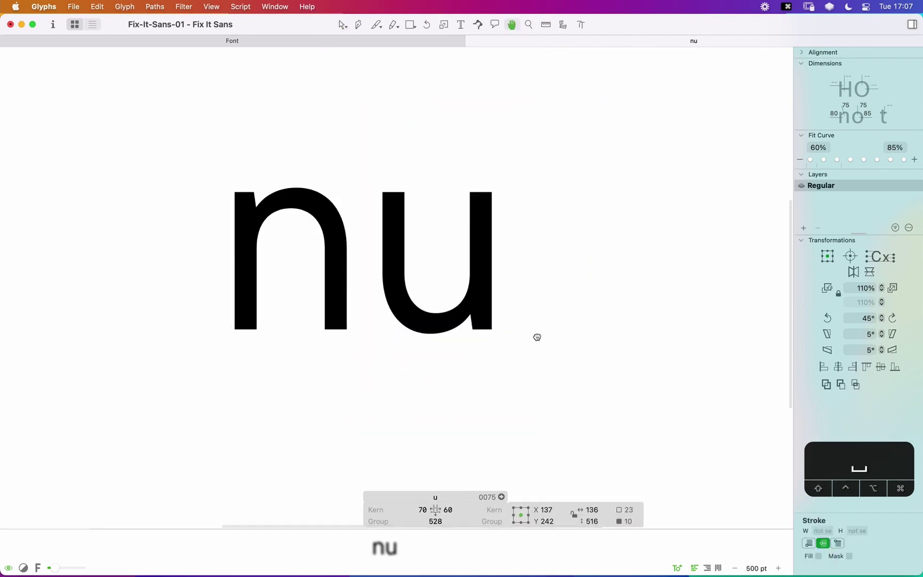
{"action": "left_click_drag", "start_coordinate": [537, 337], "coordinate": [569, 329]}
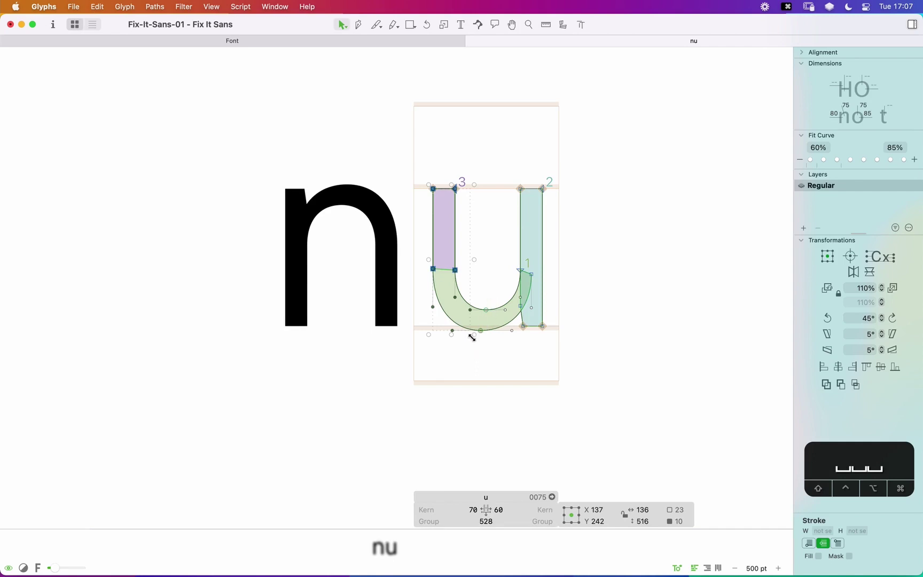
{"action": "key", "text": "space"}
Step: Try moving the two lowest on-curve nodes of the u's bowl 10 units to the right
{"action": "left_click_drag", "start_coordinate": [489, 349], "coordinate": [476, 300]}
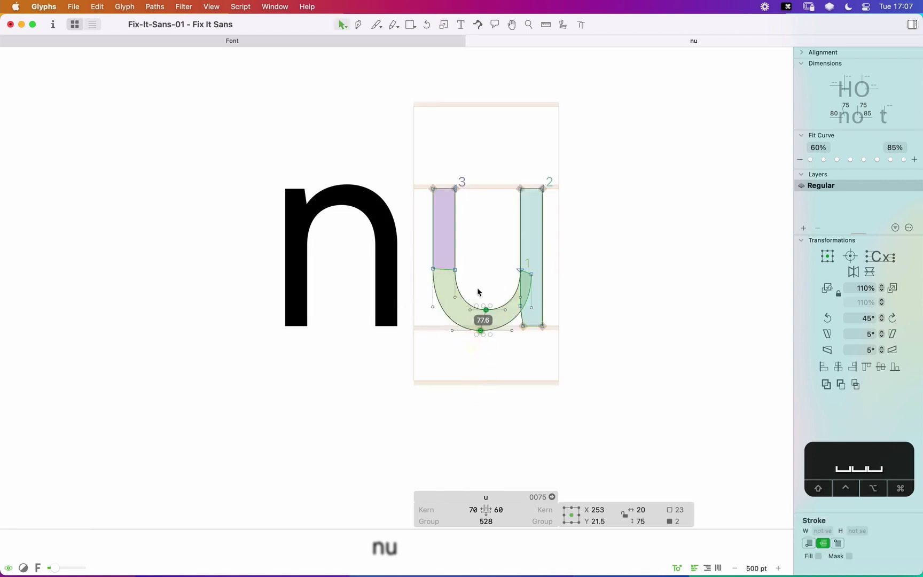
{"action": "key", "text": "space"}
{"action": "key", "text": "space"}
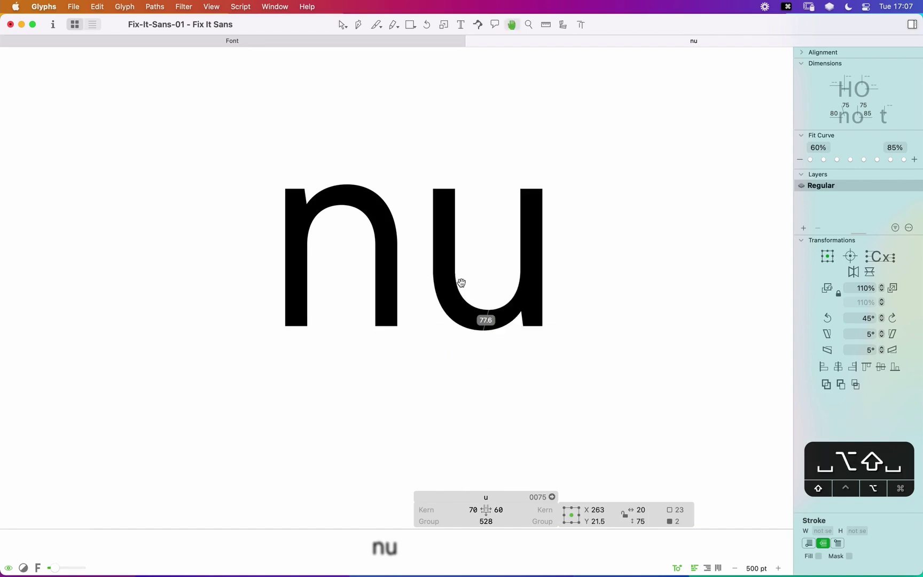
{"action": "key", "text": "Escape"}
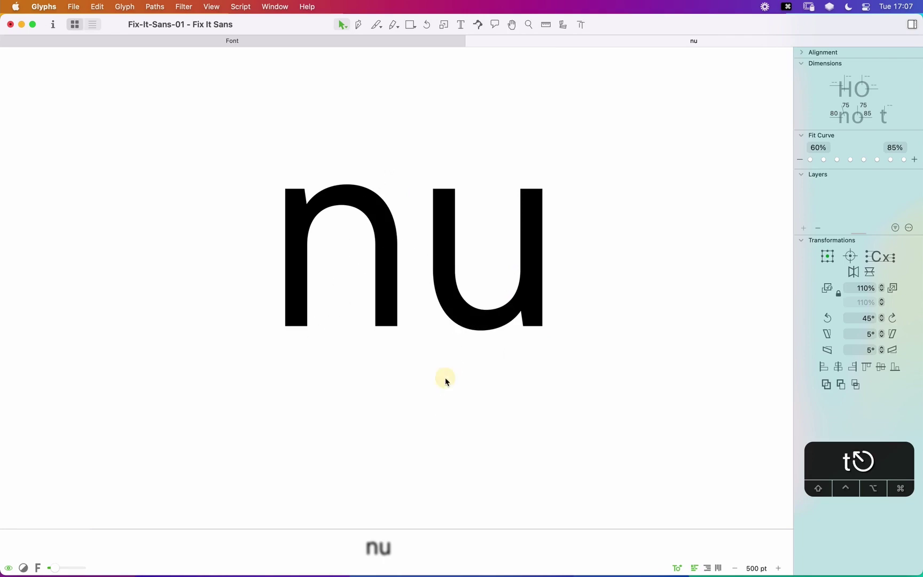
Step: Try raising the nodes where the u's left stem meets the bowl by 10 units, and undo the move
{"action": "double_click", "coordinate": [476, 273]}
{"action": "left_click_drag", "start_coordinate": [461, 261], "coordinate": [406, 292]}
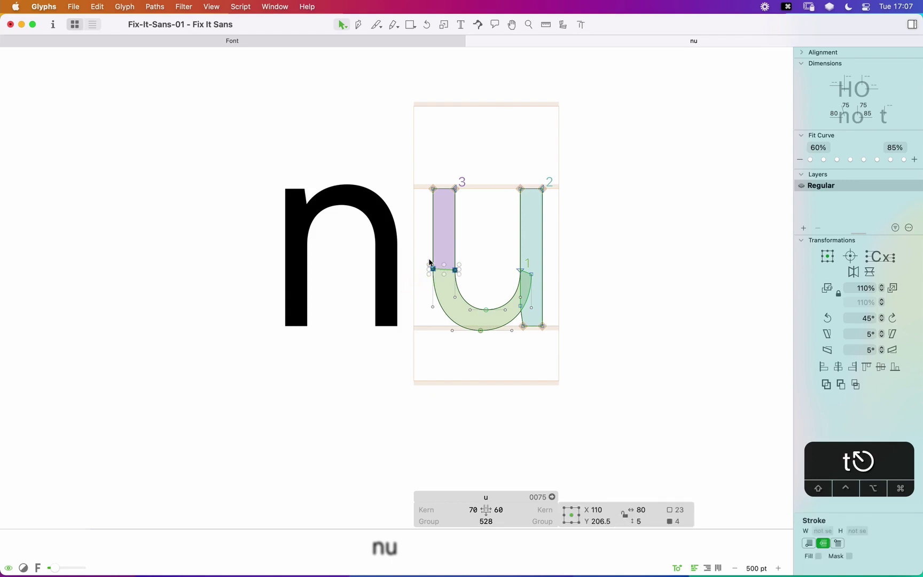
{"action": "key", "text": "alt+shift+Up"}
{"action": "key", "text": "space"}
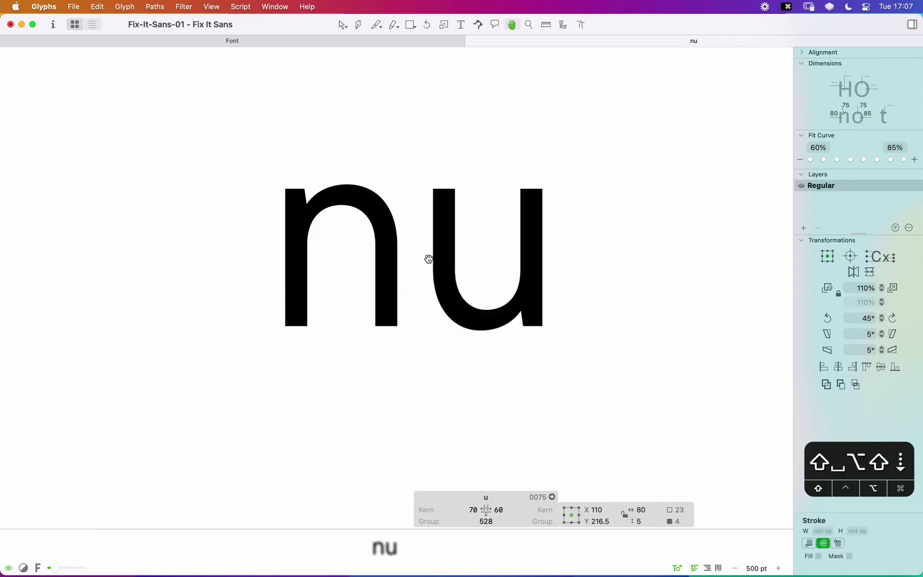
{"action": "key", "text": "super+z"}
{"action": "key", "text": "super+z"}
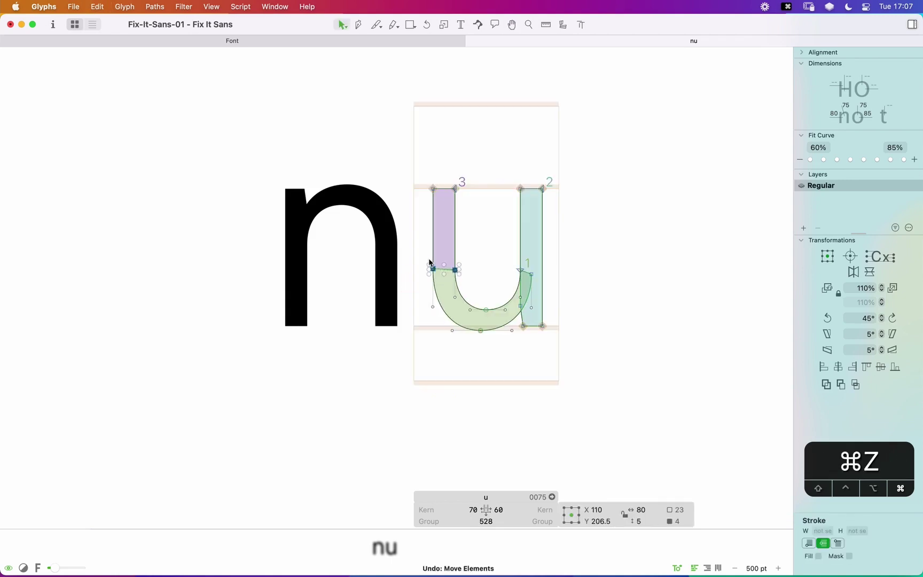
Step: Move the two vertical curve handles below the left stem of the u down 10 units and preview "nu" at a smaller size
{"action": "key", "text": "space"}
{"action": "left_click_drag", "start_coordinate": [469, 285], "coordinate": [413, 315]}
{"action": "left_click", "coordinate": [422, 309]}
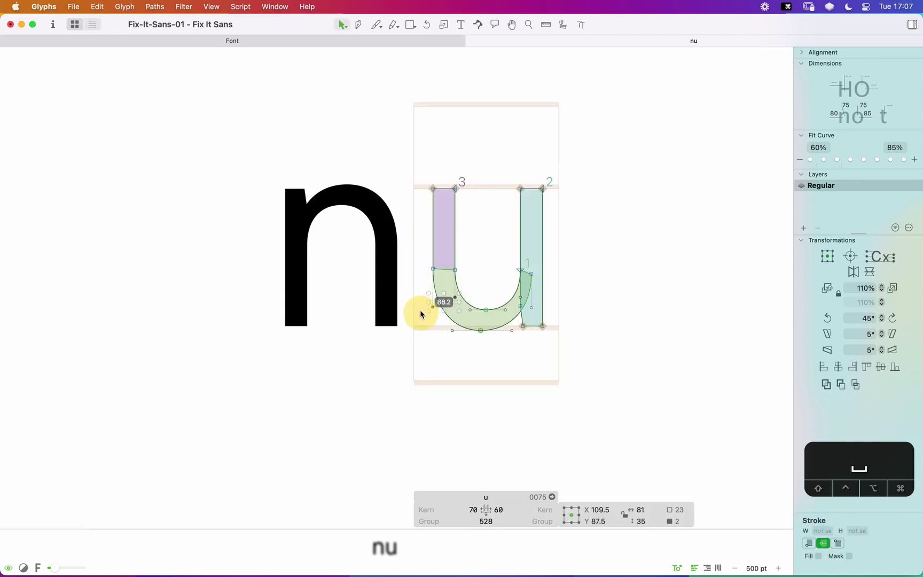
{"action": "key", "text": "shift+space"}
{"action": "key", "text": "shift+Down"}
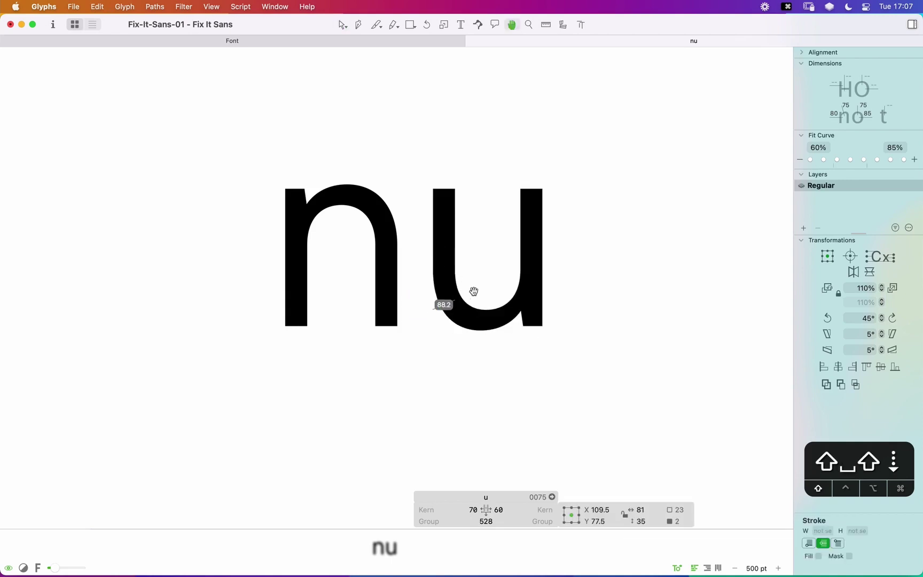
{"action": "left_click_drag", "start_coordinate": [470, 291], "coordinate": [450, 288]}
{"action": "key", "text": "t"}
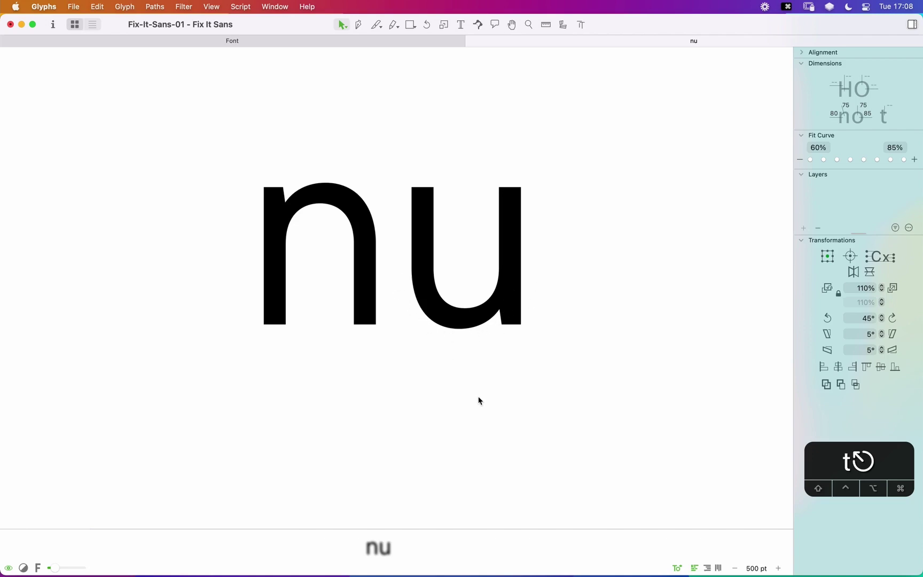
{"action": "key", "text": "super+minus"}
Step: Set the u's left sidebearing to 60 and preview its spacing beside the n
{"action": "double_click", "coordinate": [445, 281]}
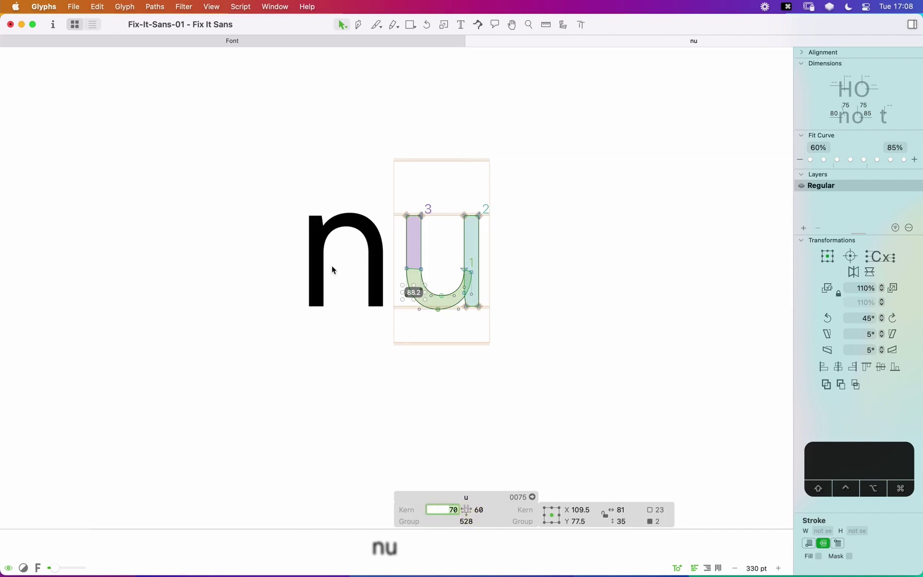
{"action": "double_click", "coordinate": [332, 267]}
{"action": "double_click", "coordinate": [453, 258]}
{"action": "left_click", "coordinate": [477, 504]}
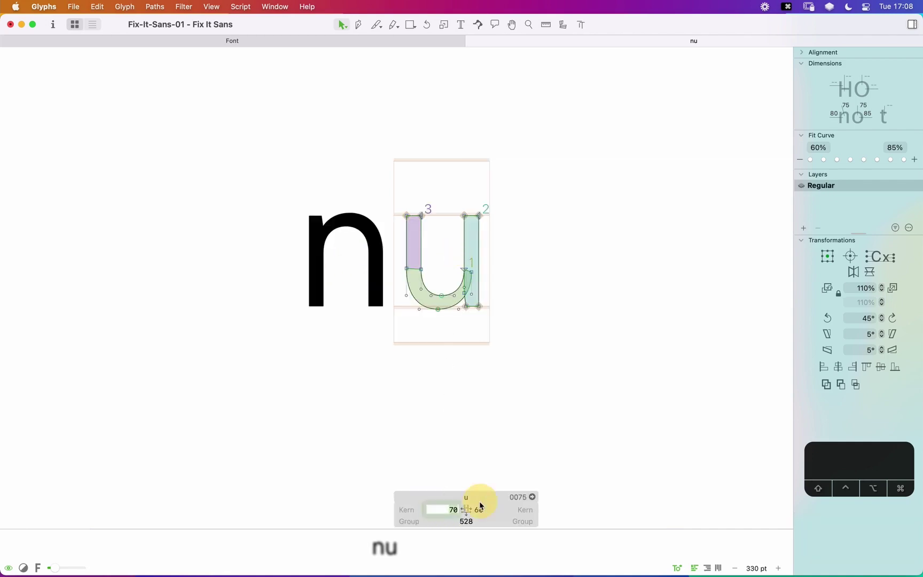
{"action": "type", "text": "60"}
{"action": "key", "text": "t"}
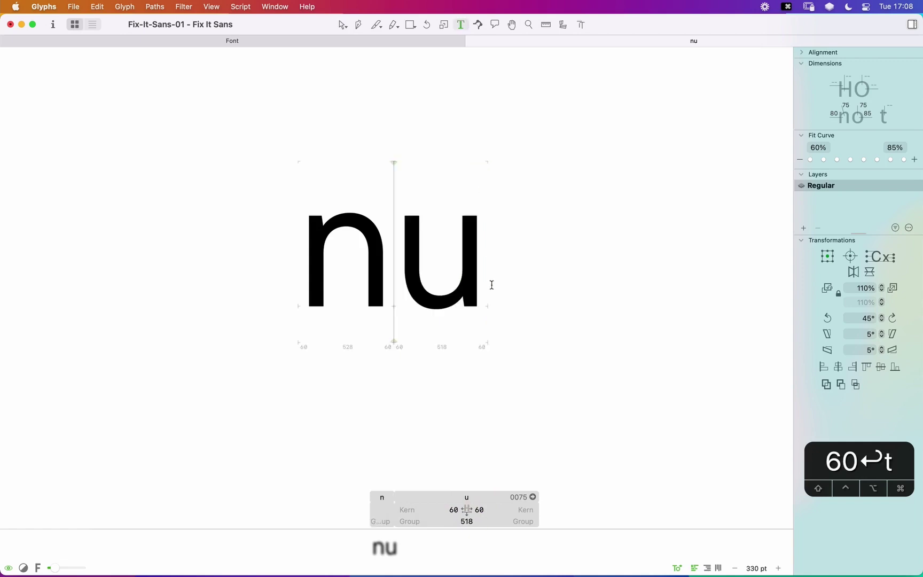
{"action": "key", "text": "Escape"}
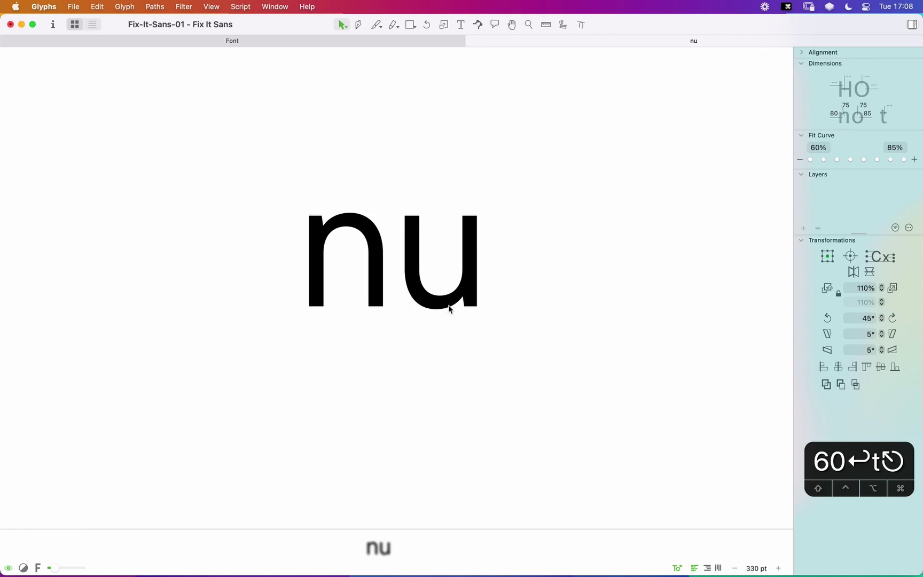
Step: Examine the smoothness of the u's bowl with the curvature display switched on, and hide the display again
{"action": "double_click", "coordinate": [436, 270]}
{"action": "key", "text": "super+shift+x"}
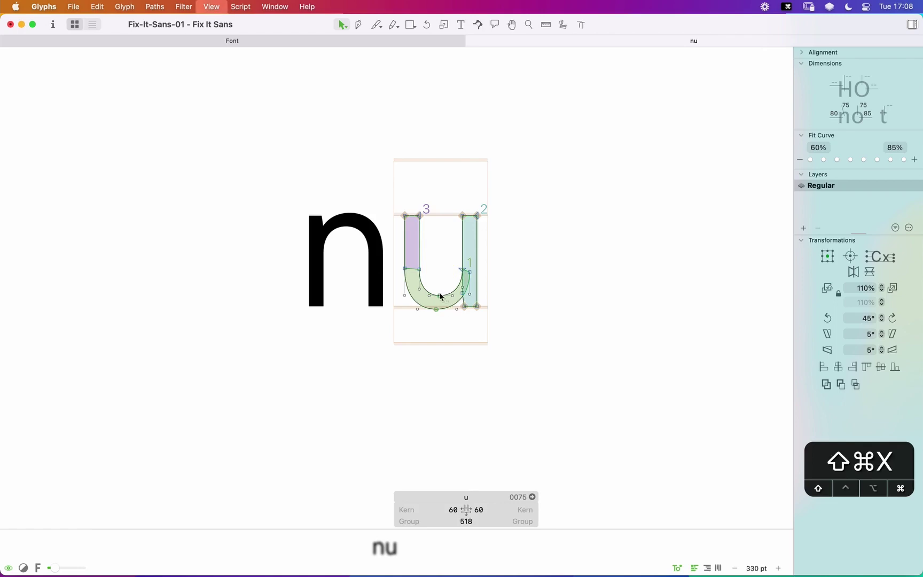
{"action": "key", "text": "z"}
{"action": "left_click_drag", "start_coordinate": [515, 215], "coordinate": [315, 383]}
{"action": "key", "text": "v"}
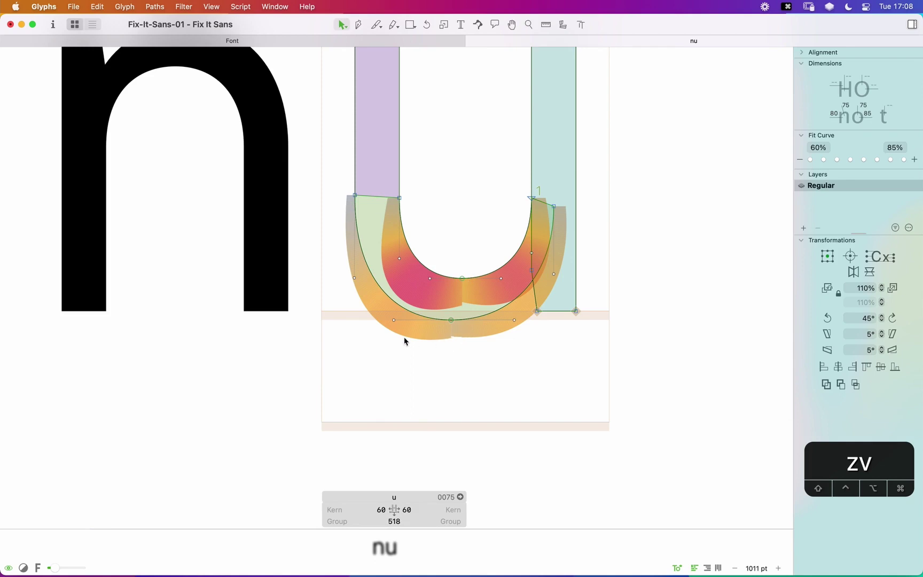
{"action": "left_click", "coordinate": [483, 371]}
{"action": "key", "text": "space"}
{"action": "left_click_drag", "start_coordinate": [507, 363], "coordinate": [495, 395]}
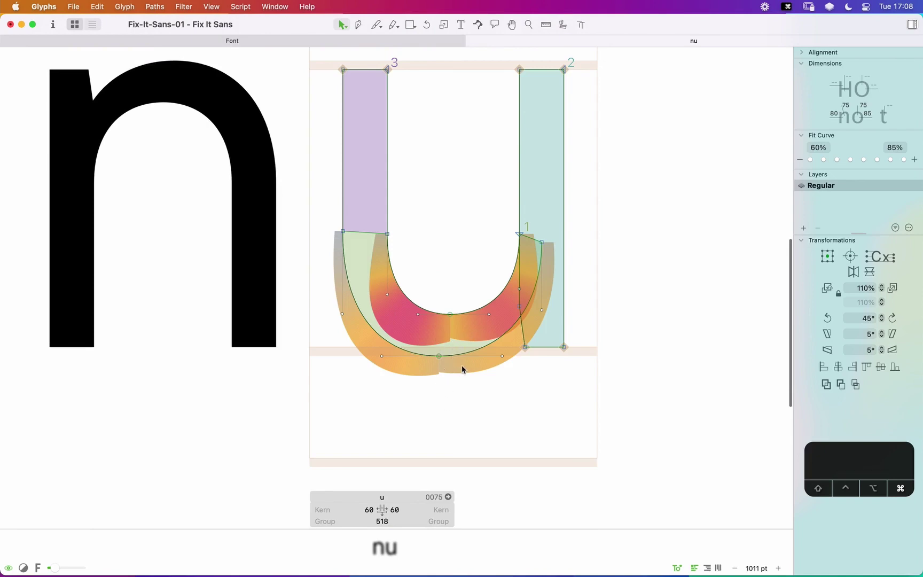
{"action": "key", "text": "super+shift+x"}
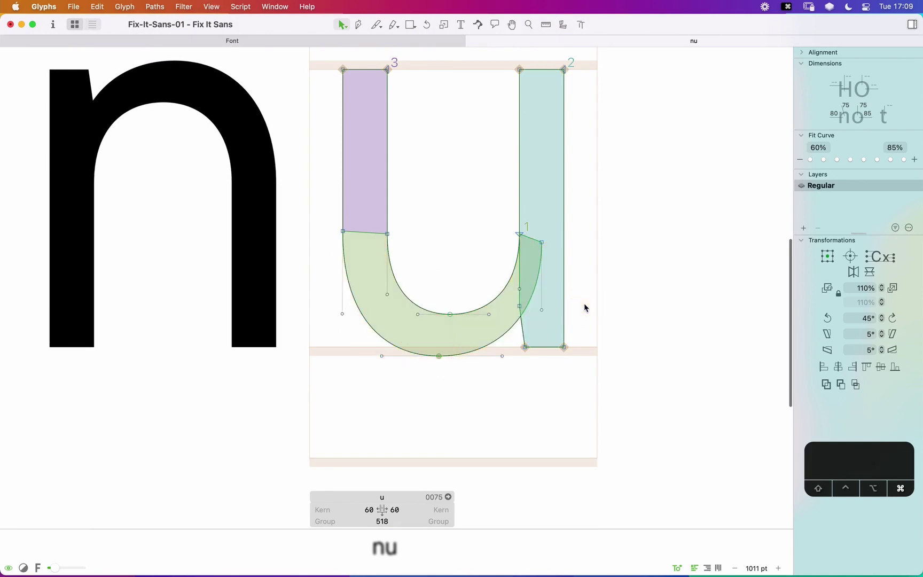
Step: Close the "nu" tab after a final preview and mark the u glyph dark green like the other corrected letters
{"action": "key", "text": "super+minus"}
{"action": "key", "text": "super+minus"}
{"action": "key", "text": "super+minus"}
{"action": "key", "text": "space"}
{"action": "left_click_drag", "start_coordinate": [515, 265], "coordinate": [503, 270]}
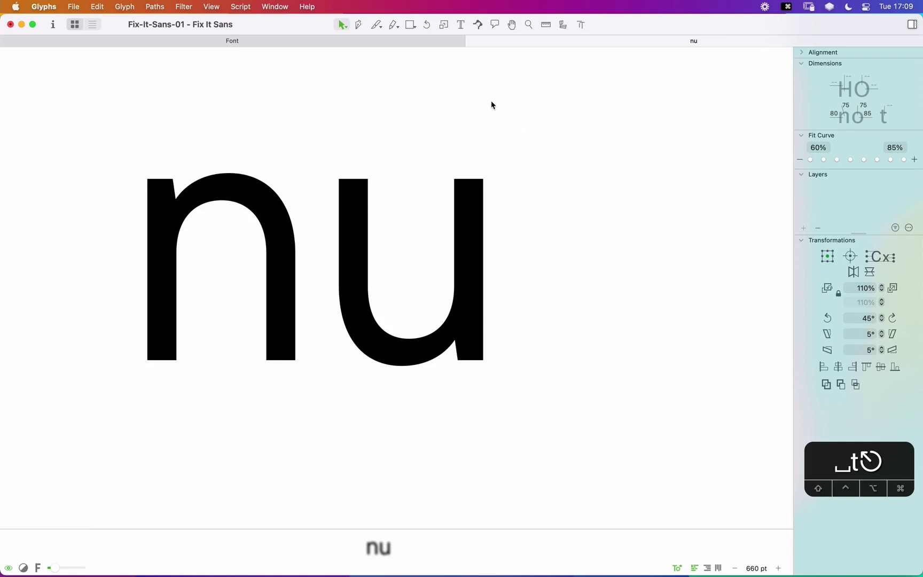
{"action": "left_click", "coordinate": [472, 41]}
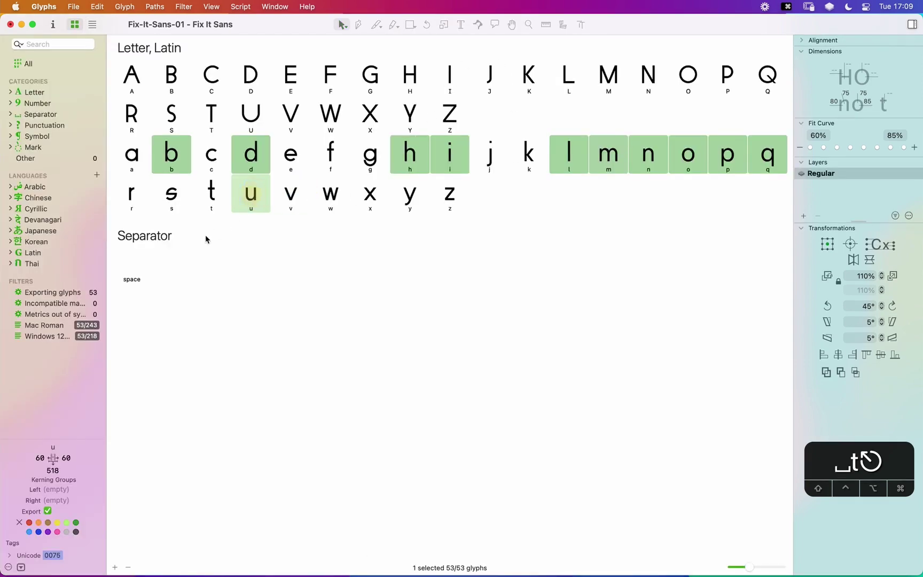
{"action": "left_click", "coordinate": [74, 523]}
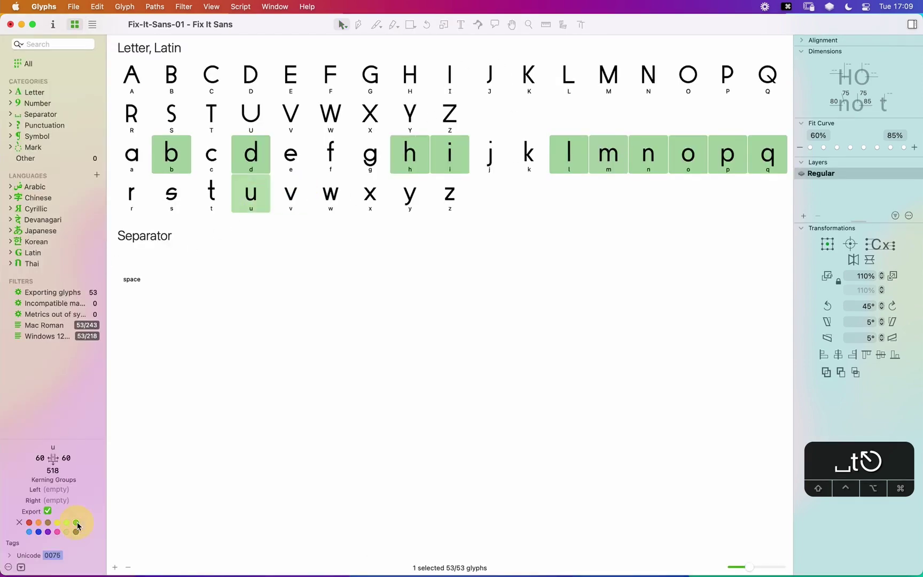
Step: Open the lowercase g in a new edit tab and view its whole outline at 500 pt
{"action": "left_click", "coordinate": [297, 198]}
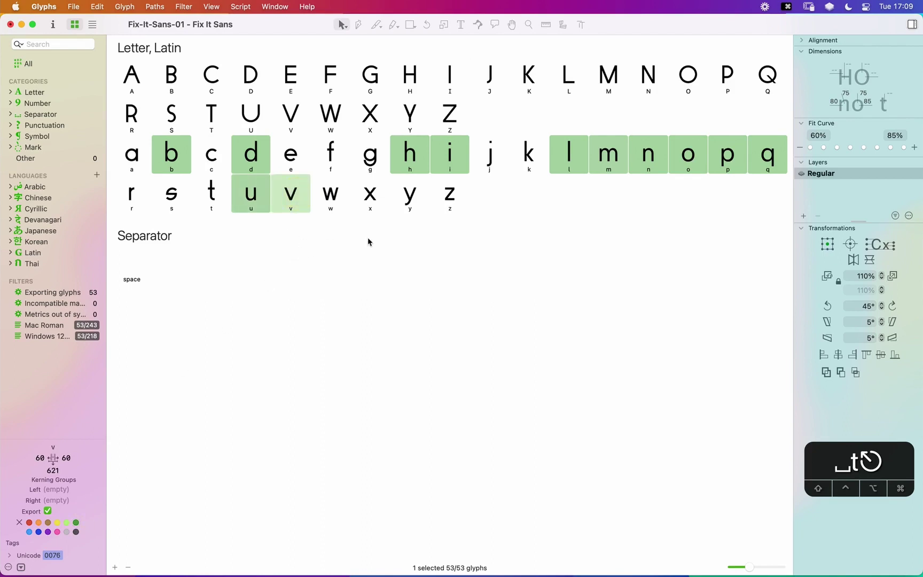
{"action": "double_click", "coordinate": [371, 163]}
{"action": "key", "text": "space"}
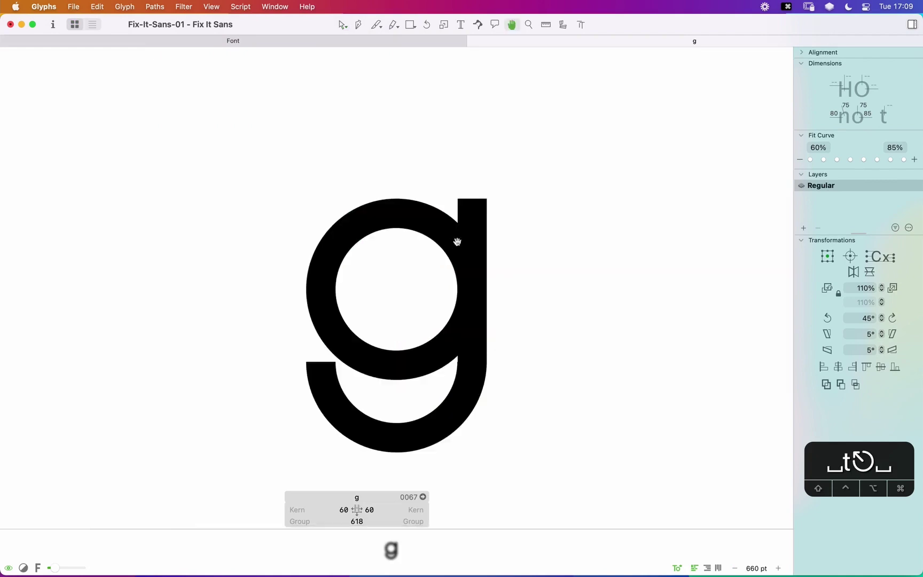
{"action": "left_click_drag", "start_coordinate": [451, 233], "coordinate": [510, 183]}
{"action": "key", "text": "super+minus"}
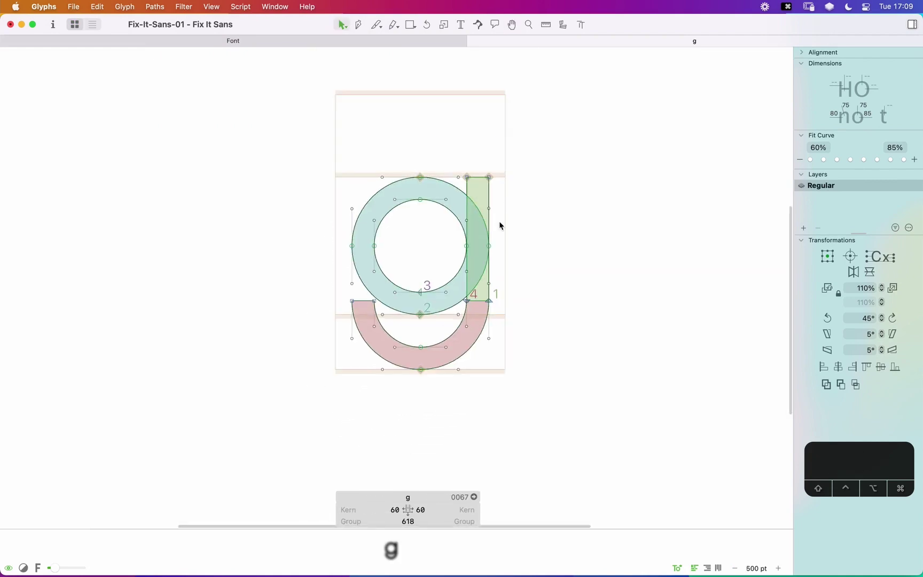
Step: Insert a q in front of the g in the edit tab for comparison and return to editing the g's outline
{"action": "left_click", "coordinate": [512, 226]}
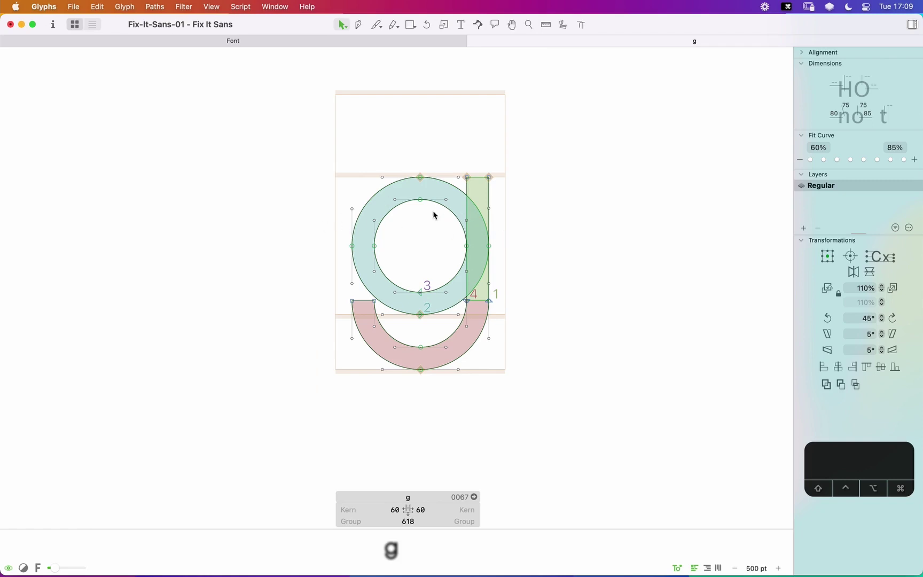
{"action": "type", "text": "t"}
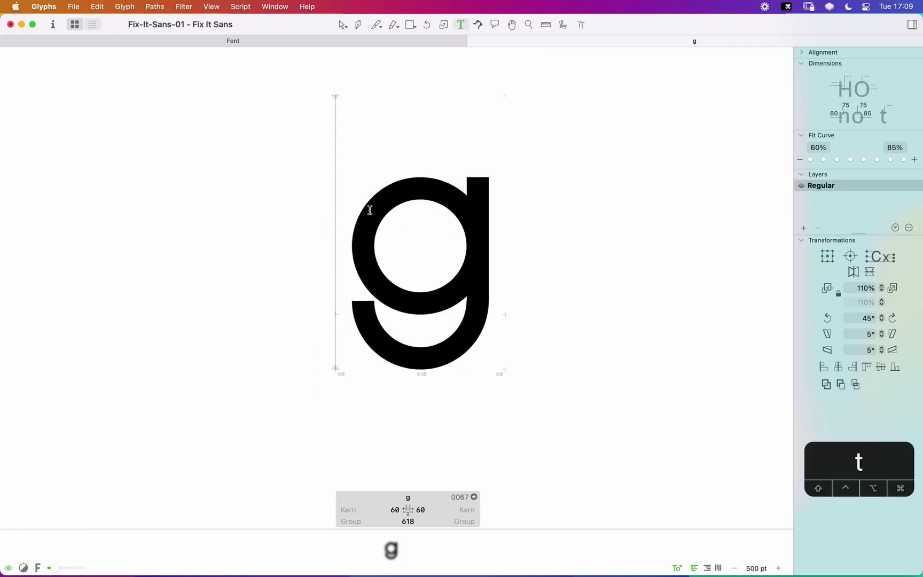
{"action": "type", "text": "q"}
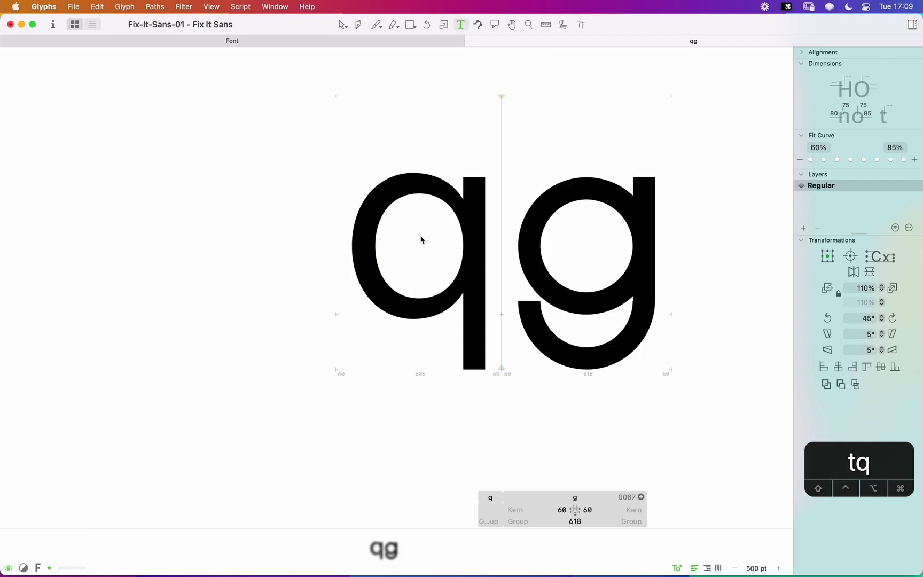
{"action": "key", "text": "Escape"}
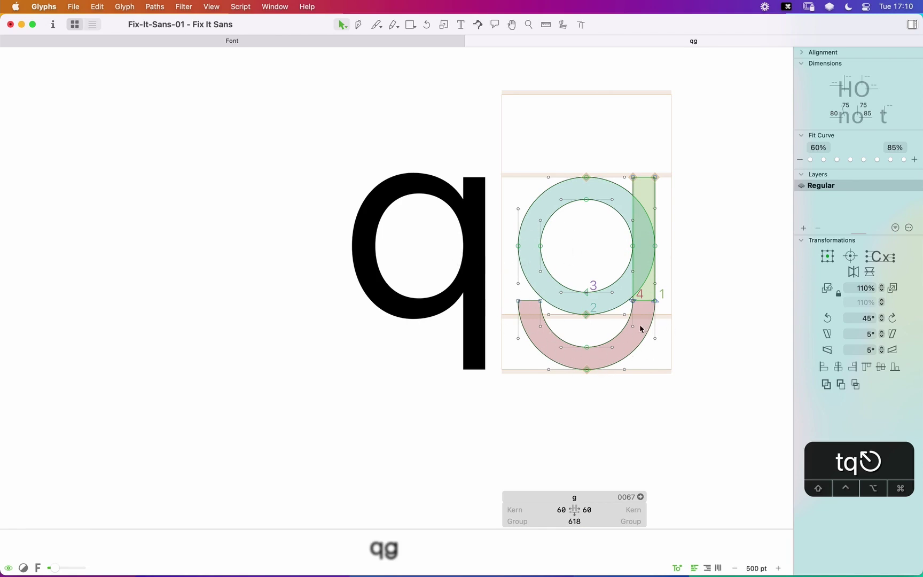
Step: Delete the circular bowl and the stem from the g, keeping only its curved tail
{"action": "left_click", "coordinate": [544, 326]}
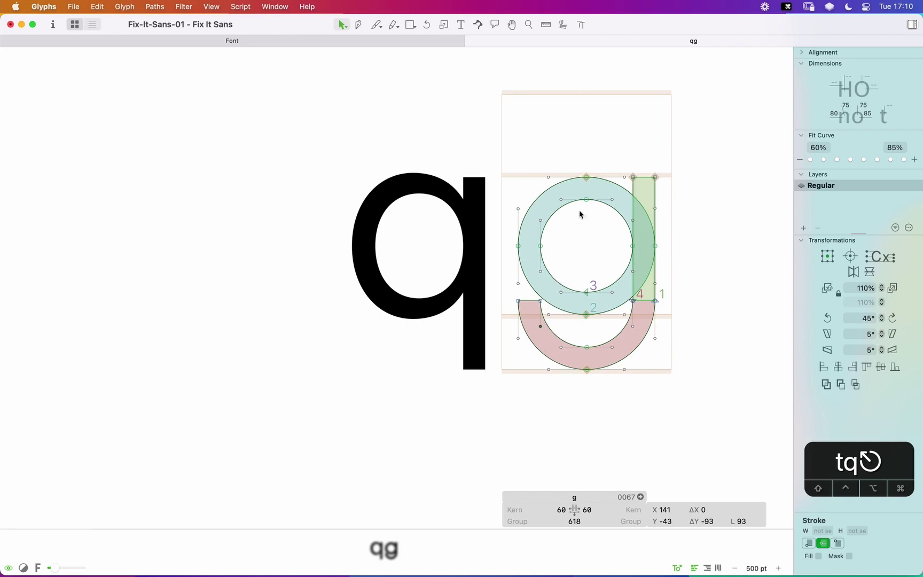
{"action": "left_click", "coordinate": [608, 316]}
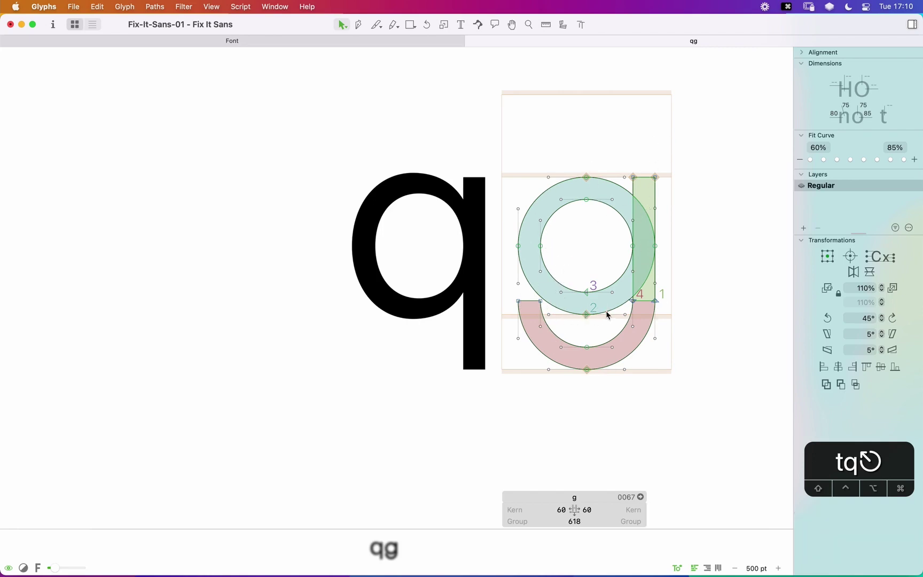
{"action": "left_click", "coordinate": [619, 300]}
{"action": "key", "text": "BackSpace"}
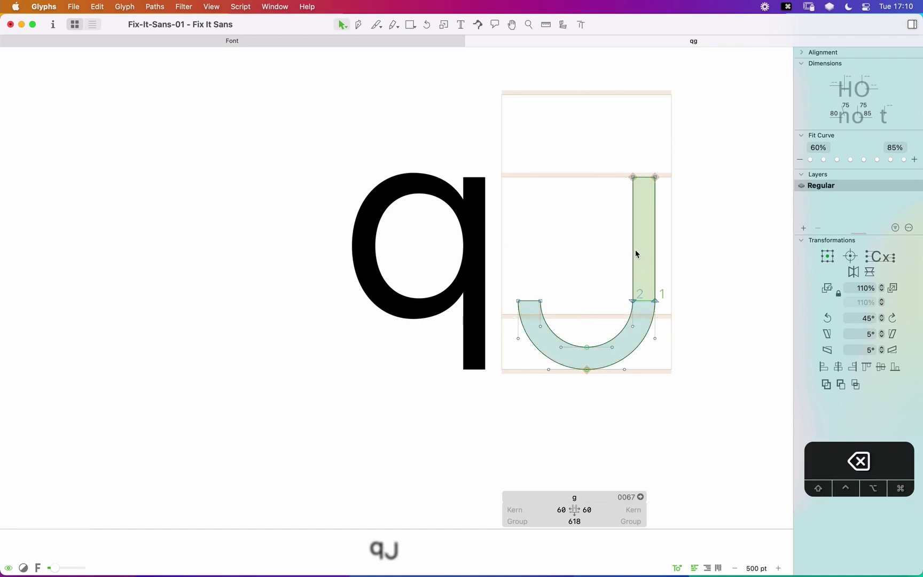
{"action": "left_click", "coordinate": [635, 248]}
{"action": "key", "text": "BackSpace"}
Step: Copy all the outlines of the q and paste them into the g
{"action": "double_click", "coordinate": [421, 270]}
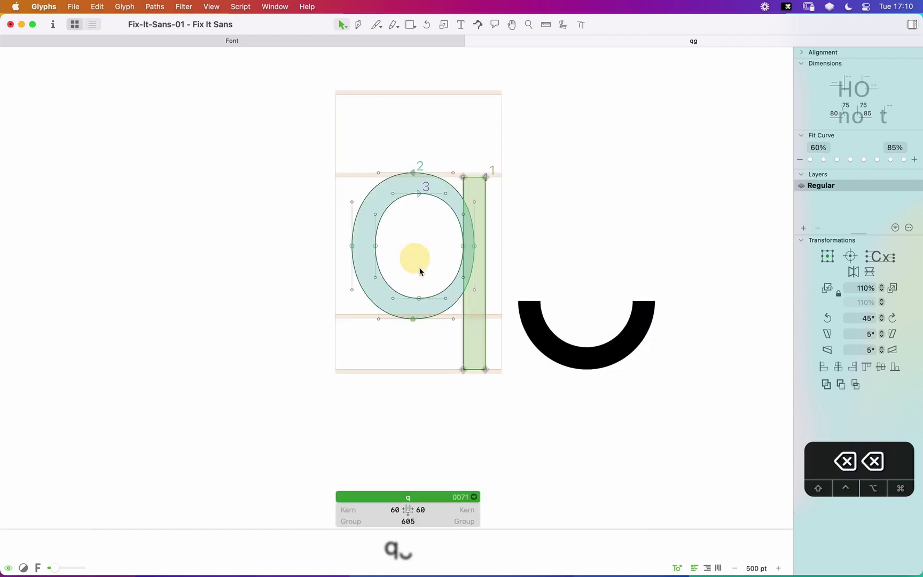
{"action": "key", "text": "super+a"}
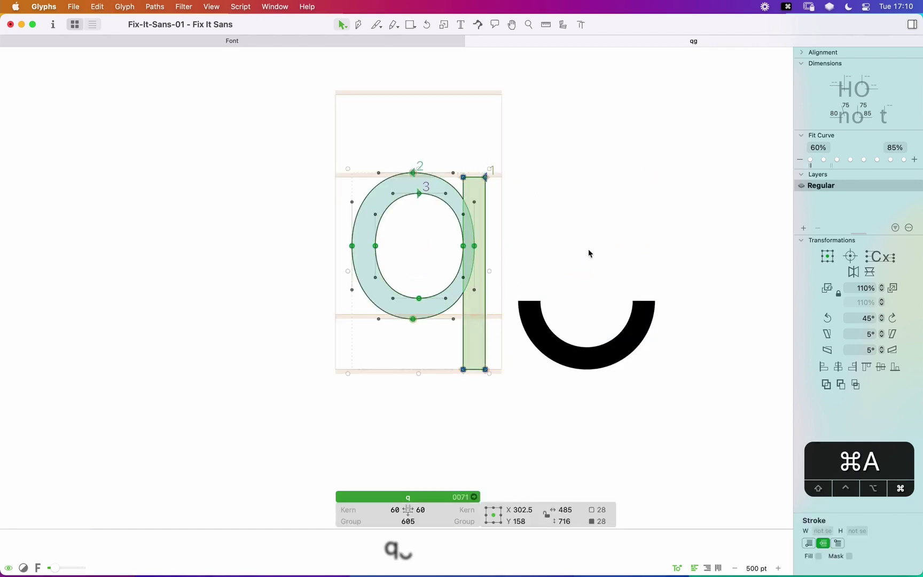
{"action": "key", "text": "super+c"}
{"action": "double_click", "coordinate": [602, 247]}
{"action": "key", "text": "super+v"}
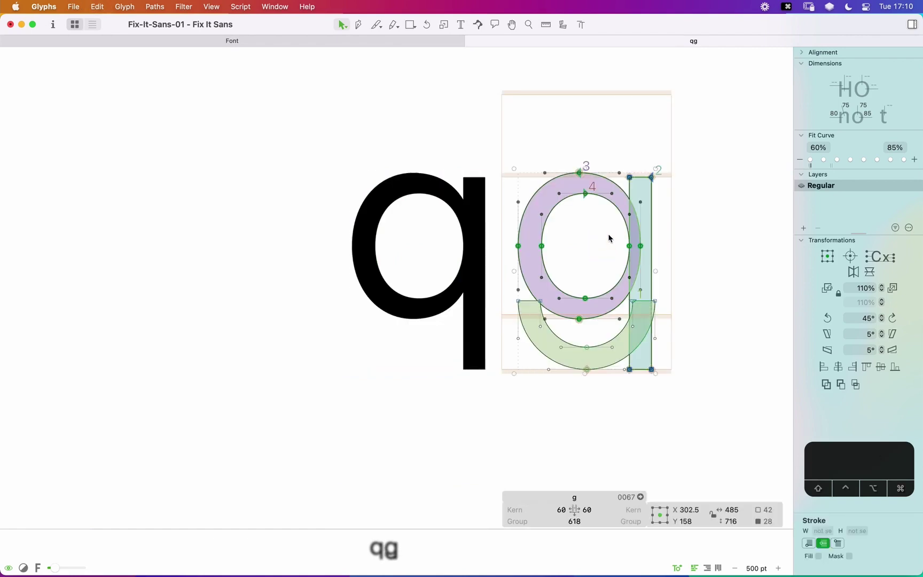
Step: Shift the pasted q outlines 13 units right to line up the stem with the tail's outer edge, and preview the result
{"action": "key", "text": "shift+Right"}
{"action": "key", "text": "Right"}
{"action": "key", "text": "Right"}
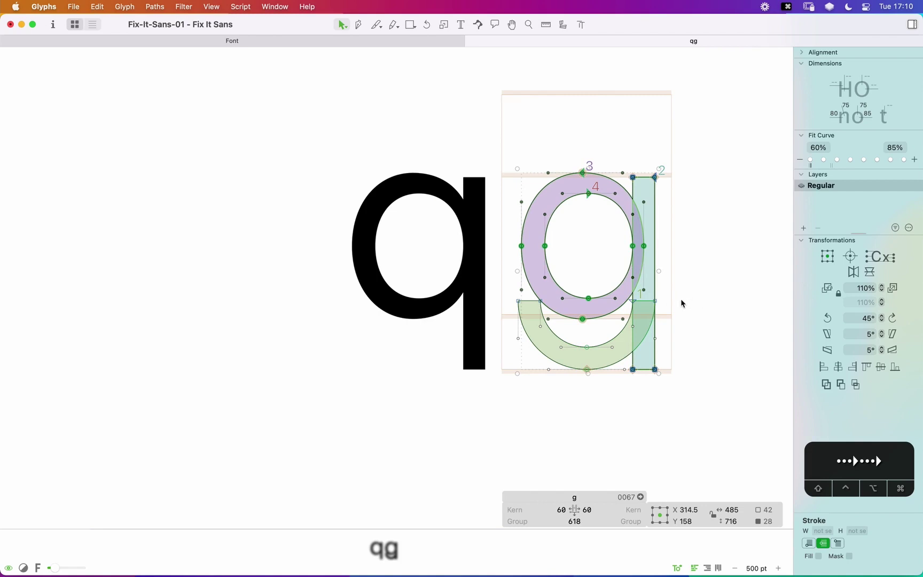
{"action": "key", "text": "Right"}
{"action": "key", "text": "Right"}
{"action": "key", "text": "Right"}
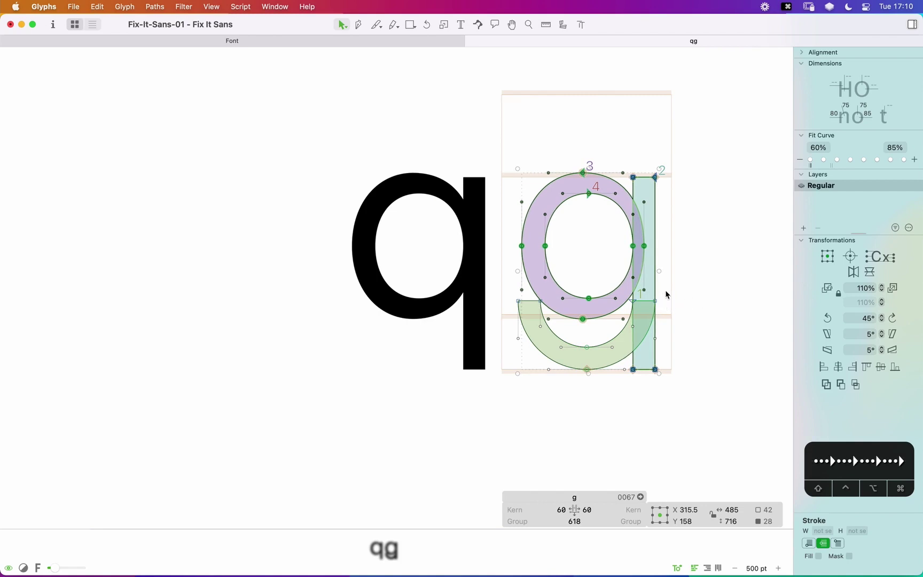
{"action": "left_click", "coordinate": [670, 294]}
{"action": "key", "text": "space"}
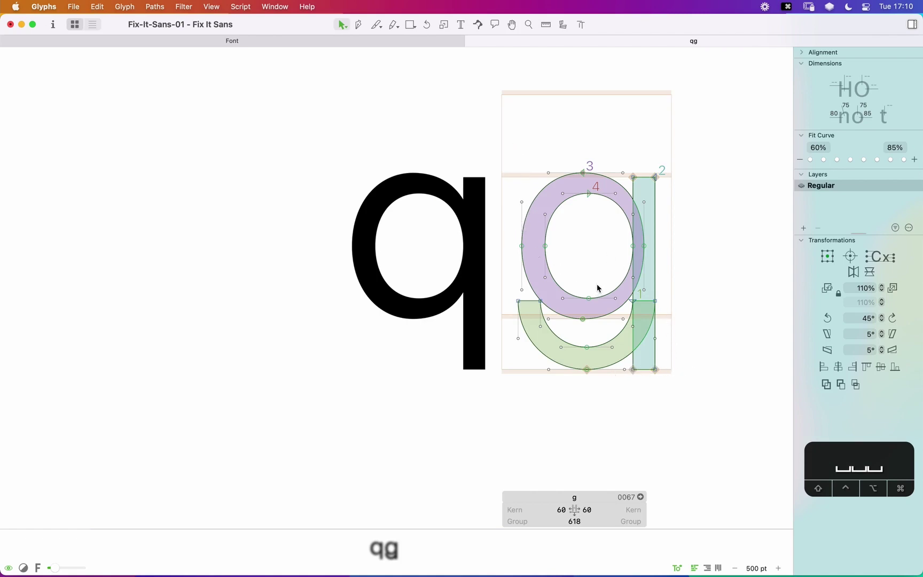
Step: Select the bowl's bottom nodes with all handles of its lower half, inner and outer, and raise them 30 units
{"action": "left_click_drag", "start_coordinate": [674, 266], "coordinate": [614, 290]}
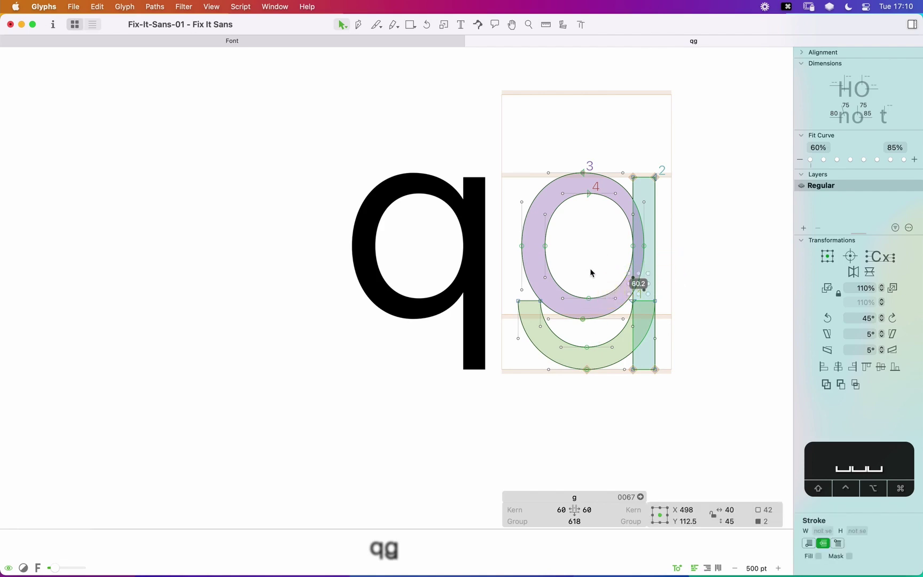
{"action": "left_click", "coordinate": [695, 280]}
{"action": "left_click", "coordinate": [633, 277]}
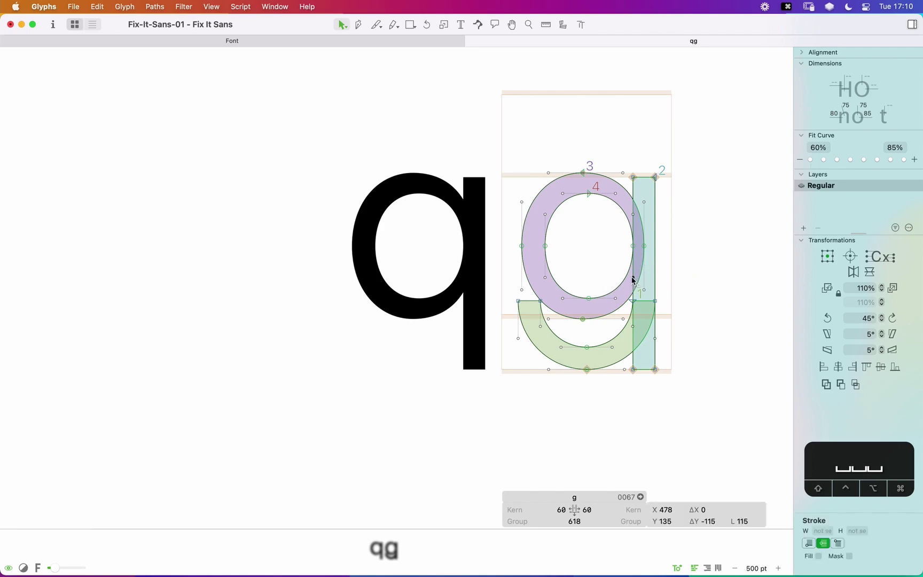
{"action": "left_click", "coordinate": [644, 292], "text": "shift"}
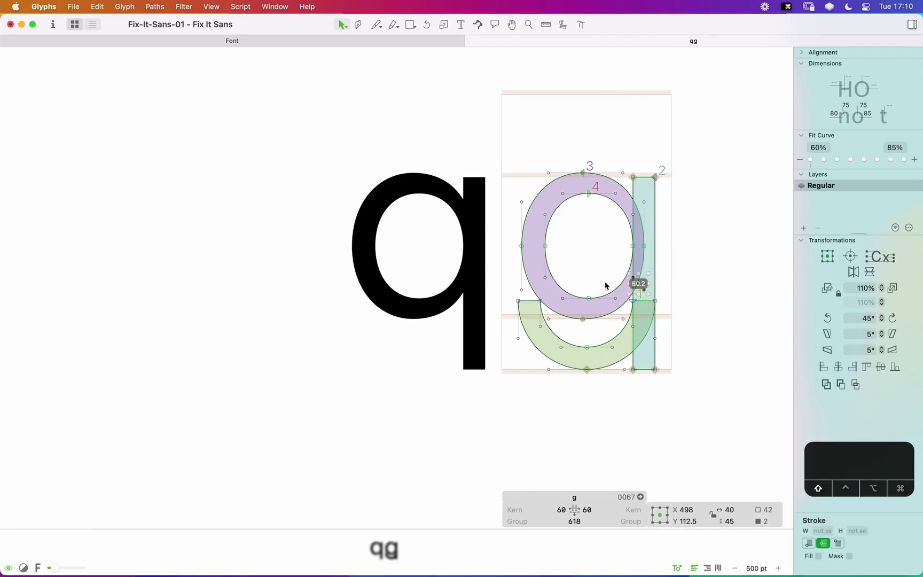
{"action": "left_click_drag", "start_coordinate": [605, 283], "coordinate": [625, 325]}
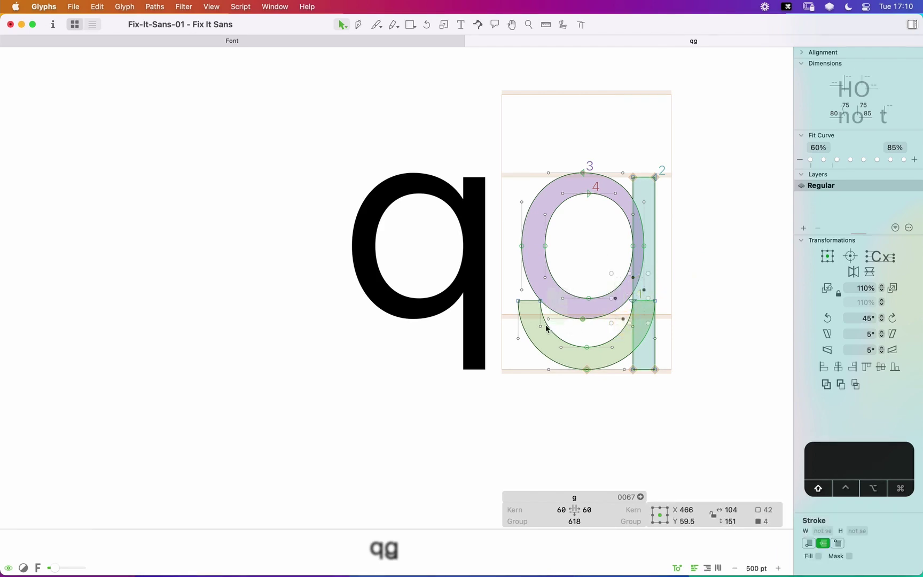
{"action": "left_click_drag", "start_coordinate": [569, 289], "coordinate": [546, 326]}
{"action": "left_click_drag", "start_coordinate": [554, 267], "coordinate": [509, 292]}
{"action": "left_click", "coordinate": [521, 289], "text": "shift"}
{"action": "key", "text": "shift+Down"}
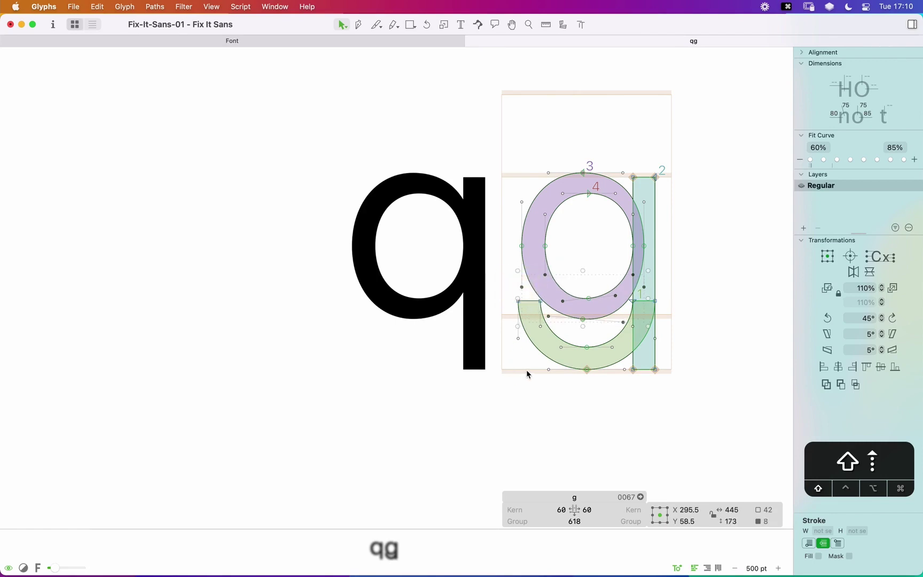
{"action": "key", "text": "shift+Up"}
{"action": "key", "text": "shift+Down"}
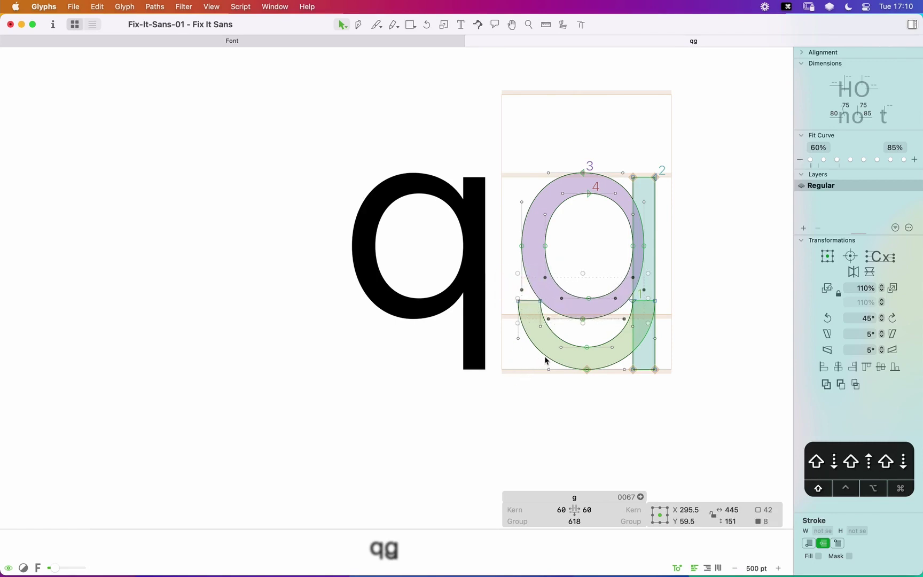
{"action": "left_click_drag", "start_coordinate": [587, 263], "coordinate": [584, 328]}
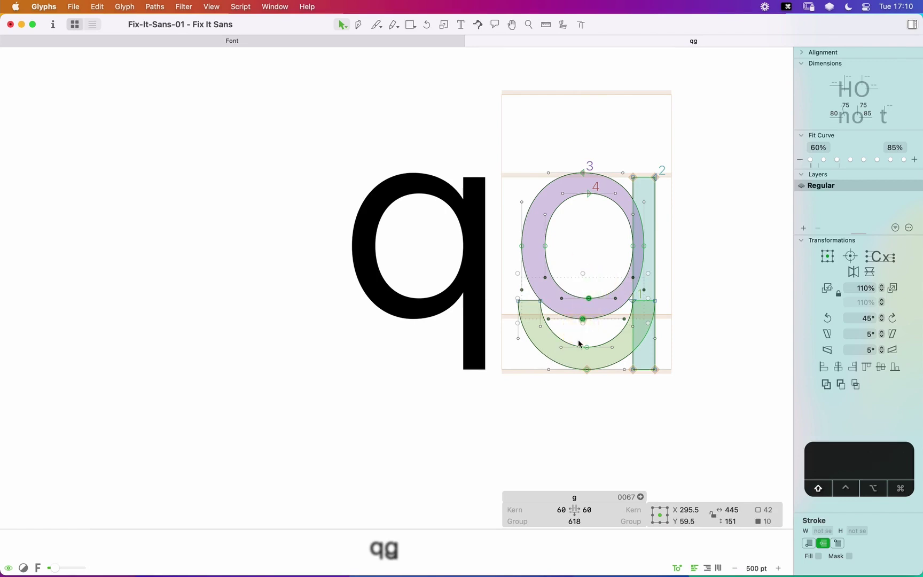
{"action": "key", "text": "shift+Up"}
{"action": "key", "text": "shift+Up"}
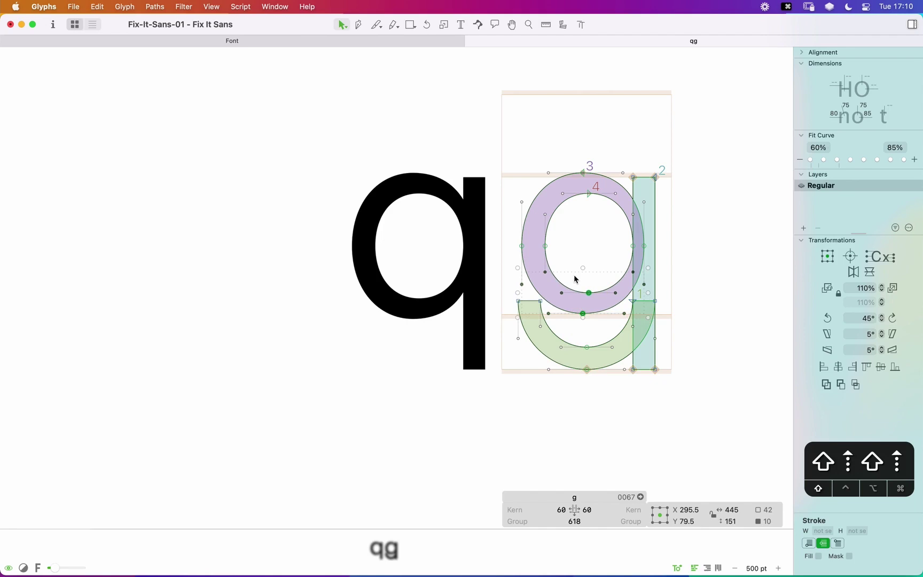
{"action": "key", "text": "shift+Up"}
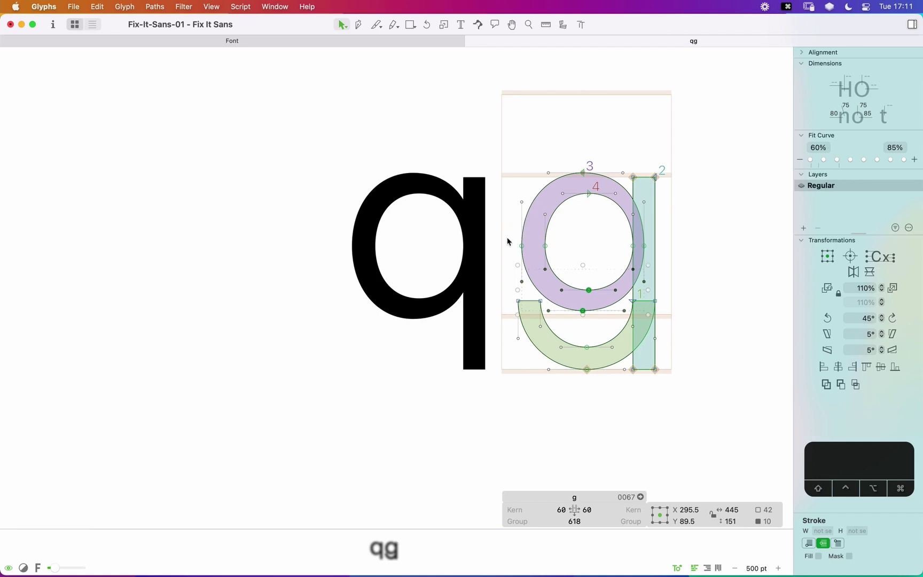
Step: Raise the bowl's four side extreme nodes to Y 270 without moving their handles
{"action": "left_click_drag", "start_coordinate": [508, 242], "coordinate": [667, 253]}
{"action": "key", "text": "alt+shift+Up"}
{"action": "key", "text": "alt+shift+Up"}
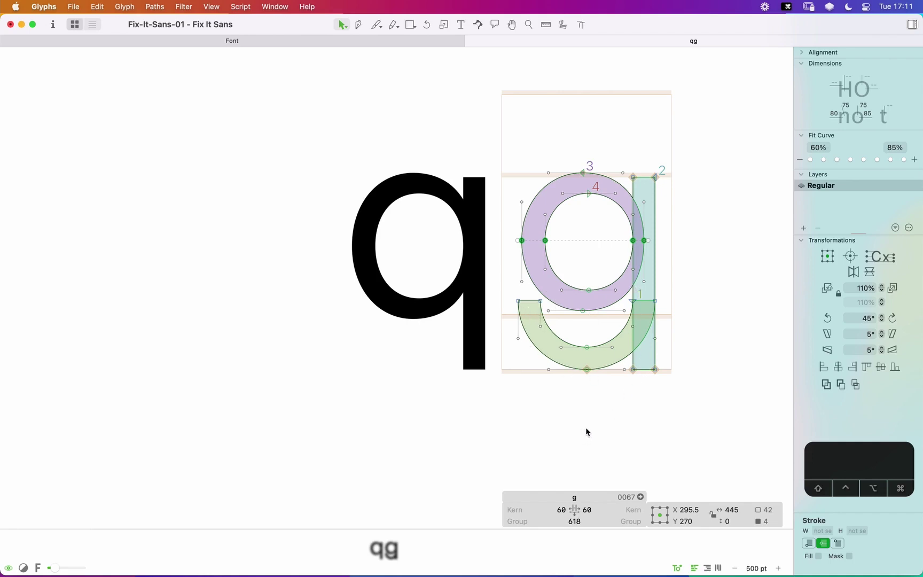
Step: Move the g's whole curved tail 17 units down so it overshoots the descender line
{"action": "left_click", "coordinate": [608, 340]}
{"action": "double_click", "coordinate": [619, 341]}
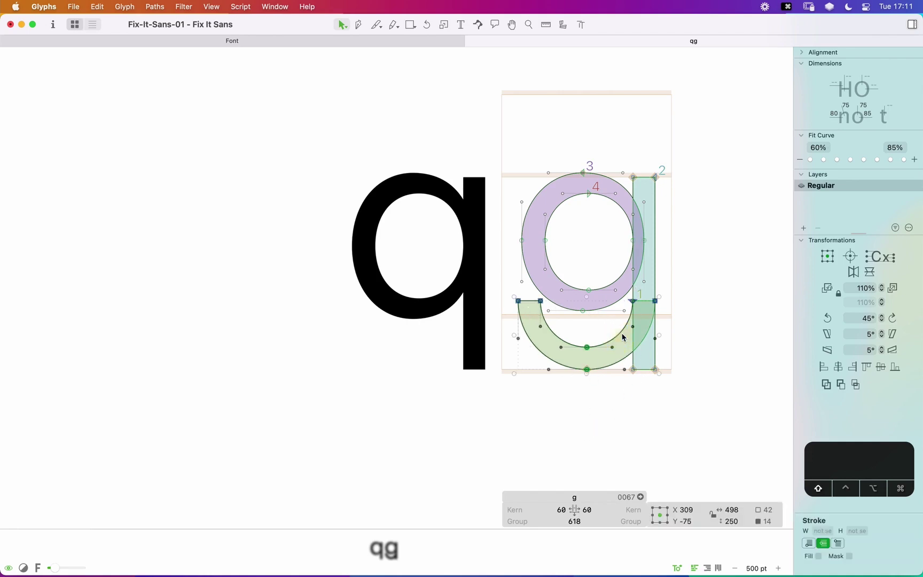
{"action": "key", "text": "shift+Down"}
{"action": "key", "text": "Down"}
{"action": "key", "text": "Down"}
{"action": "key", "text": "Down"}
{"action": "key", "text": "Down"}
{"action": "key", "text": "Down"}
{"action": "key", "text": "Down"}
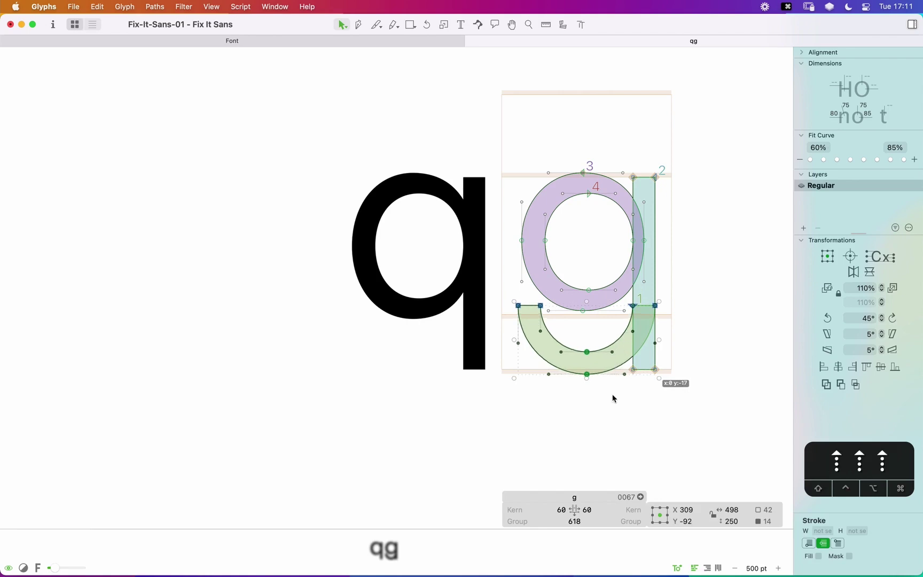
Step: Preview the g beside the q, comparing them at a large size and at 330 pt
{"action": "key", "text": "z"}
{"action": "key", "text": "x"}
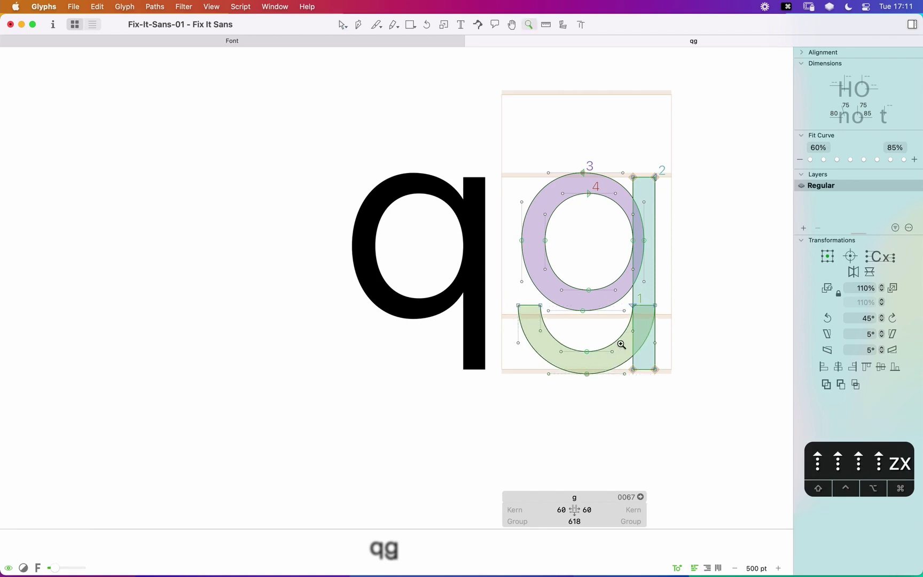
{"action": "left_click", "coordinate": [569, 384]}
{"action": "key", "text": "super+0"}
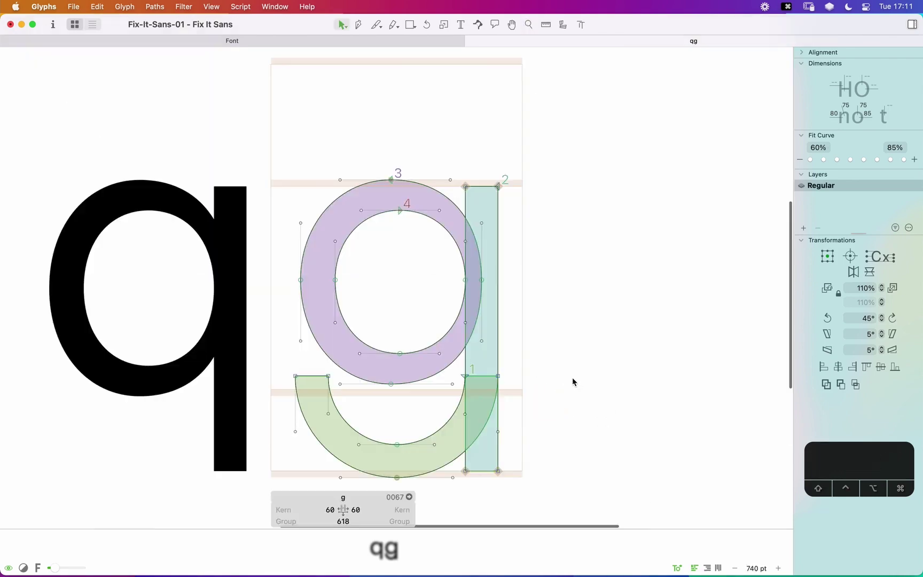
{"action": "key", "text": "space"}
{"action": "left_click_drag", "start_coordinate": [573, 381], "coordinate": [696, 325]}
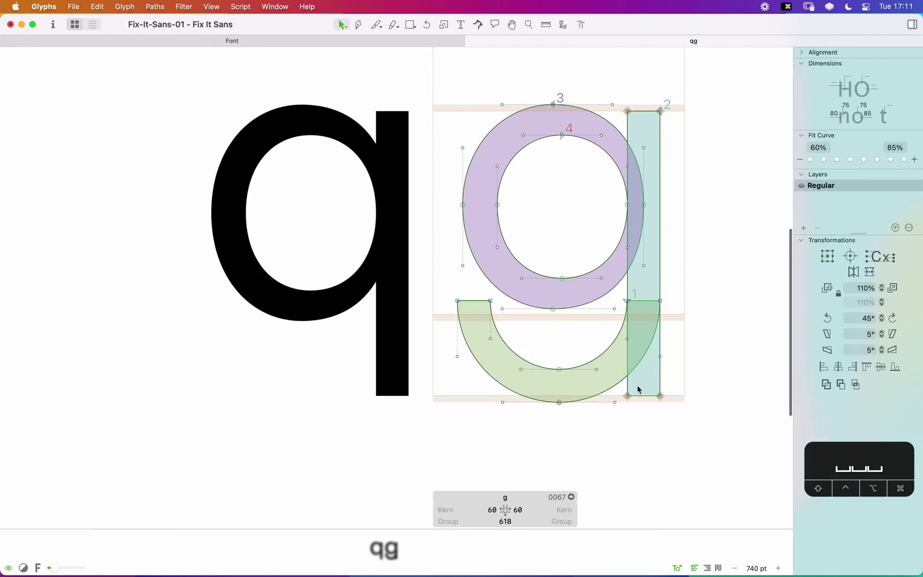
{"action": "key", "text": "super+minus"}
{"action": "key", "text": "super+minus"}
{"action": "key", "text": "super+minus"}
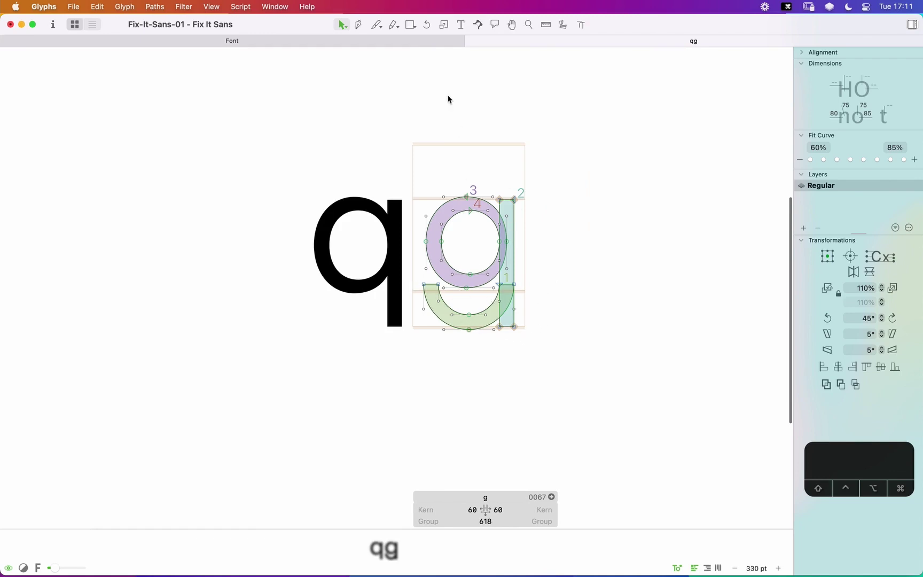
Step: Select the lowercase c together with the g in the font overview and open both in a new edit tab
{"action": "left_click", "coordinate": [404, 42]}
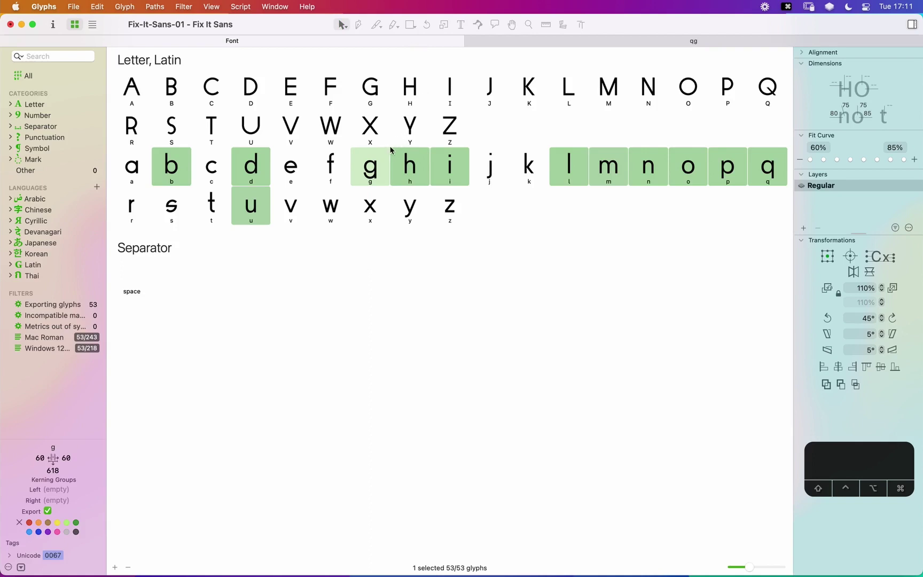
{"action": "left_click", "coordinate": [211, 174], "text": "super"}
{"action": "double_click", "coordinate": [211, 175]}
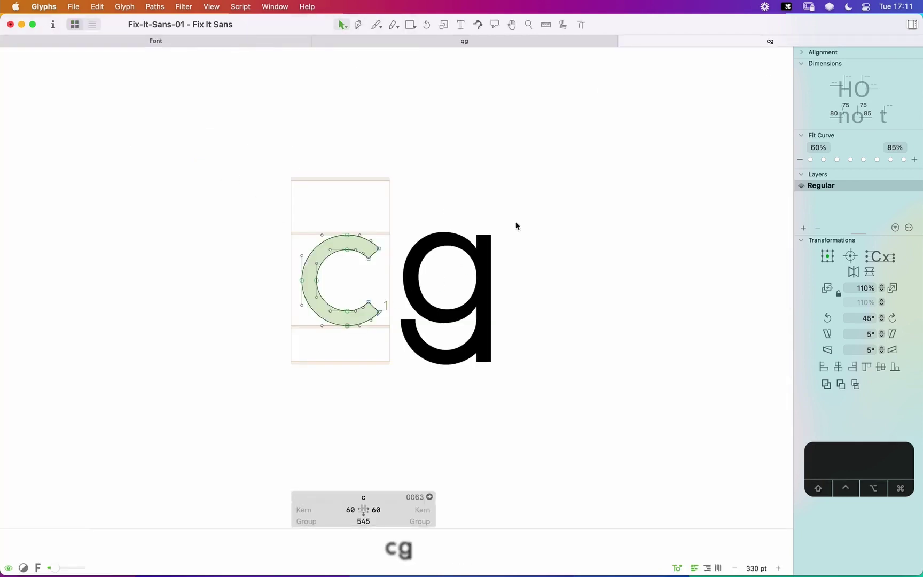
{"action": "key", "text": "z"}
{"action": "left_click_drag", "start_coordinate": [565, 165], "coordinate": [284, 373]}
{"action": "key", "text": "v"}
{"action": "key", "text": "space"}
{"action": "left_click_drag", "start_coordinate": [330, 339], "coordinate": [478, 216]}
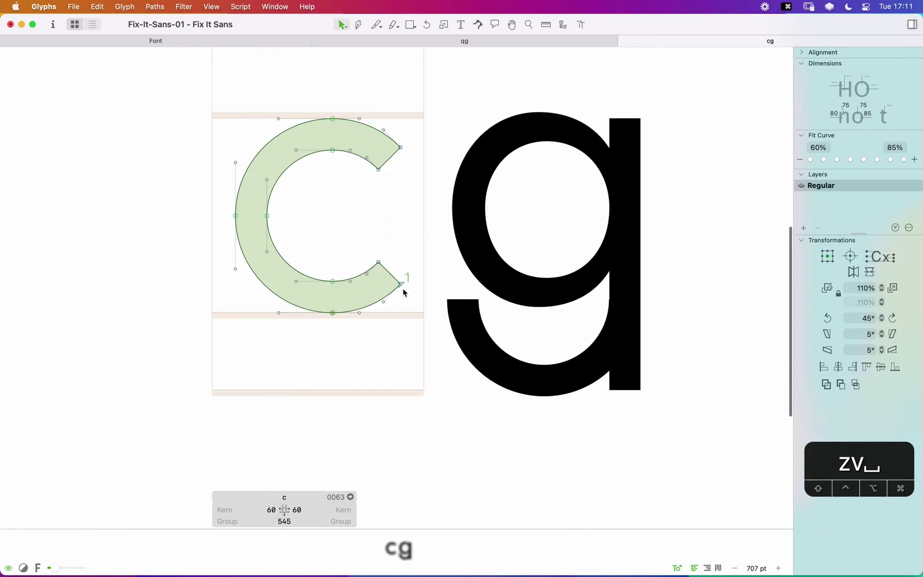
Step: Delete the g's curved tail and shorten the stem so its bottom edge sits on the baseline at Y 0
{"action": "double_click", "coordinate": [538, 347]}
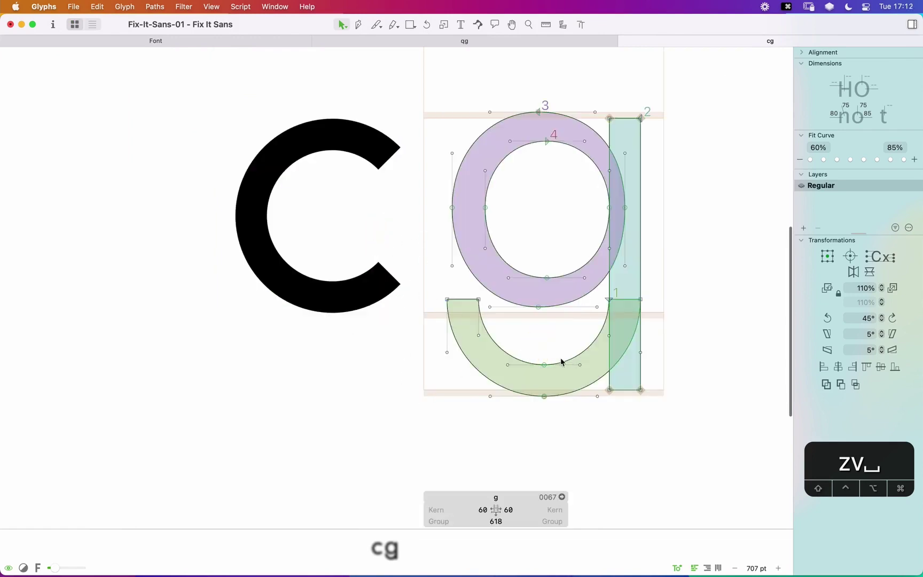
{"action": "double_click", "coordinate": [583, 357]}
{"action": "key", "text": "BackSpace"}
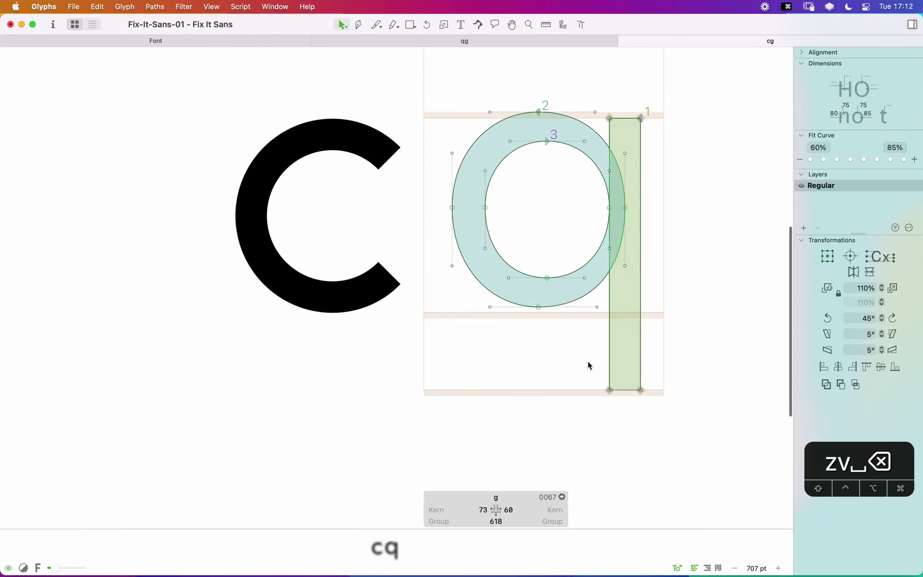
{"action": "left_click_drag", "start_coordinate": [587, 367], "coordinate": [643, 317]}
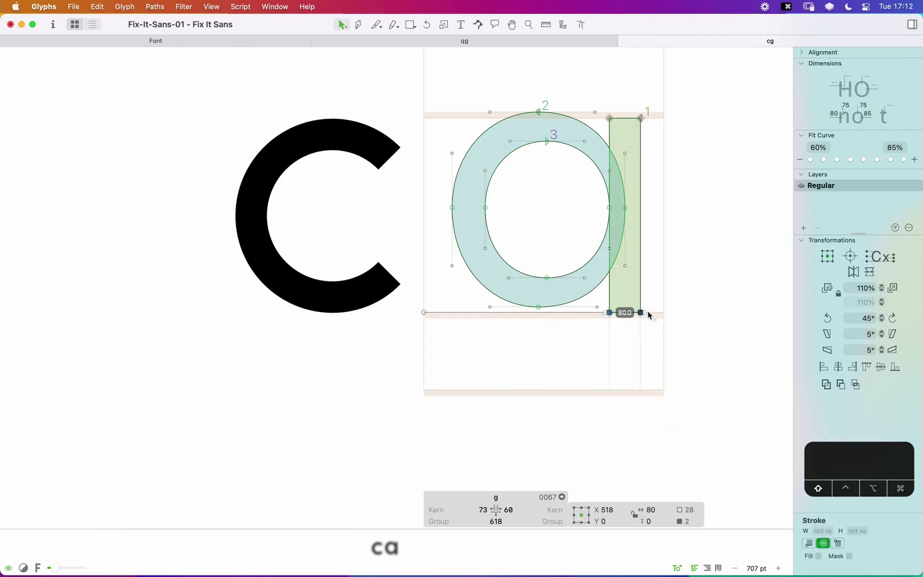
Step: Copy the lower half of the c's outline, paste it into the g and move it below the baseline
{"action": "left_click", "coordinate": [604, 354]}
{"action": "double_click", "coordinate": [358, 230]}
{"action": "left_click_drag", "start_coordinate": [218, 197], "coordinate": [417, 325]}
{"action": "double_click", "coordinate": [568, 363]}
{"action": "key", "text": "super+v"}
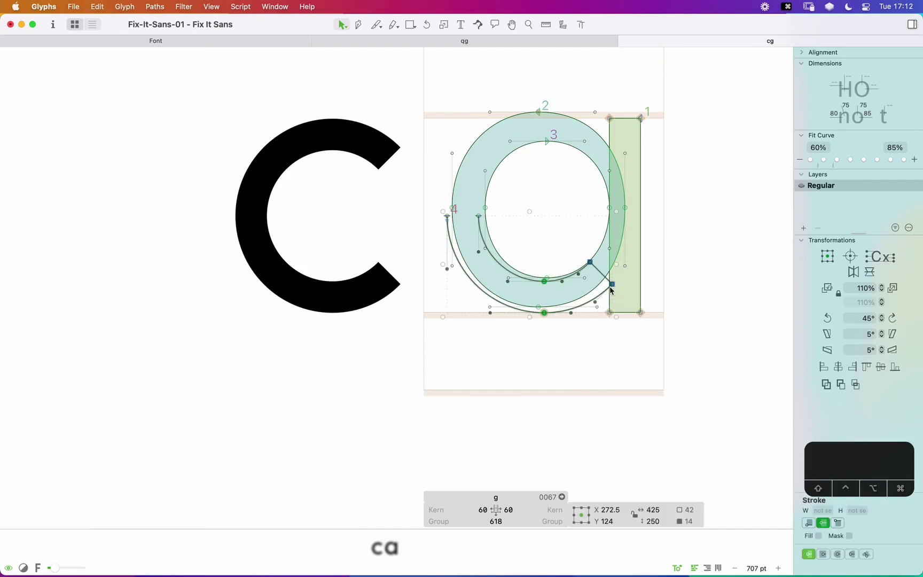
{"action": "left_click_drag", "start_coordinate": [613, 290], "coordinate": [612, 427]}
Step: Close the pasted curve's open end with a straight segment between its two upper nodes, using the Pen tool
{"action": "key", "text": "p"}
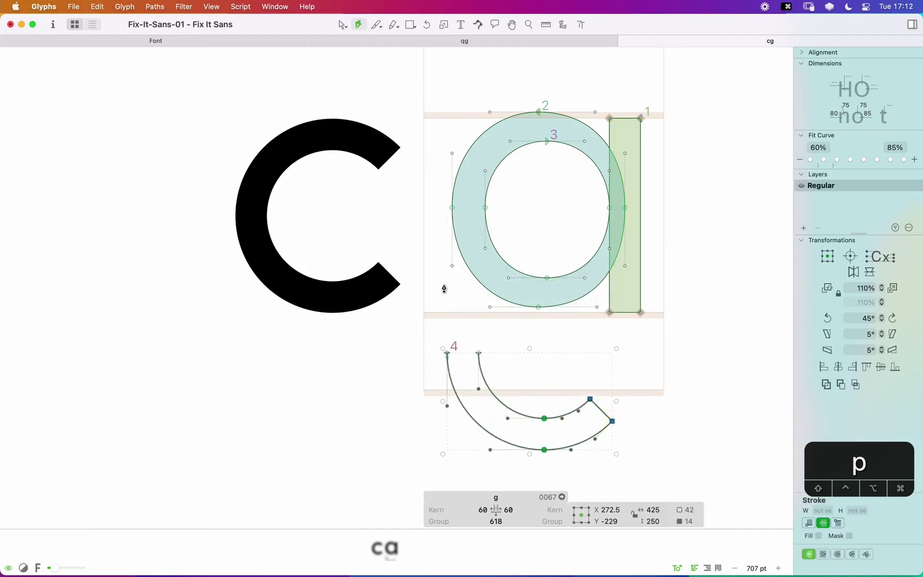
{"action": "left_click", "coordinate": [479, 354]}
{"action": "left_click", "coordinate": [447, 353]}
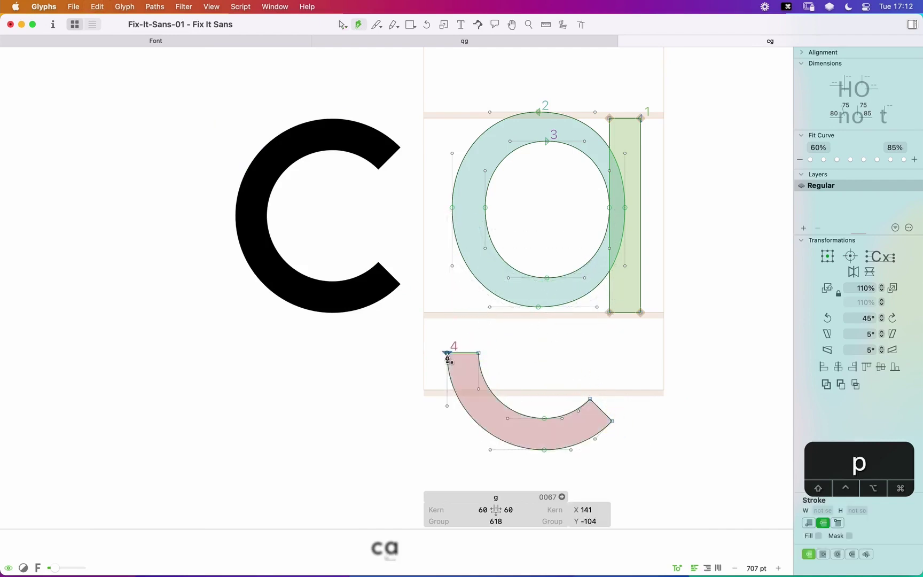
Step: Flip the whole pasted curve horizontally and position it beneath the g's stem as a tail, centred at X 282.5, Y -90
{"action": "key", "text": "v"}
{"action": "left_click", "coordinate": [494, 384]}
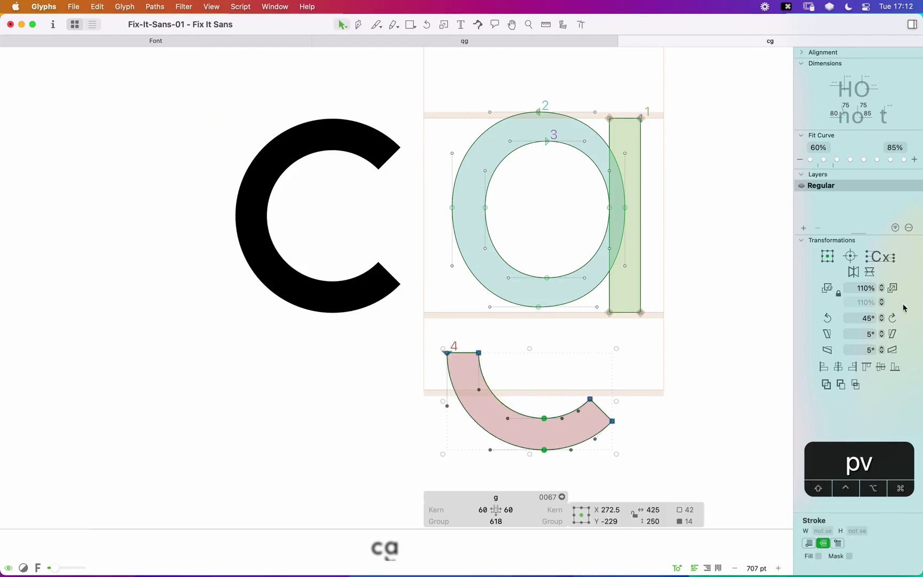
{"action": "left_click", "coordinate": [853, 272]}
{"action": "left_click_drag", "start_coordinate": [611, 353], "coordinate": [618, 305]}
{"action": "key", "text": "shift+Up"}
{"action": "key", "text": "shift+Up"}
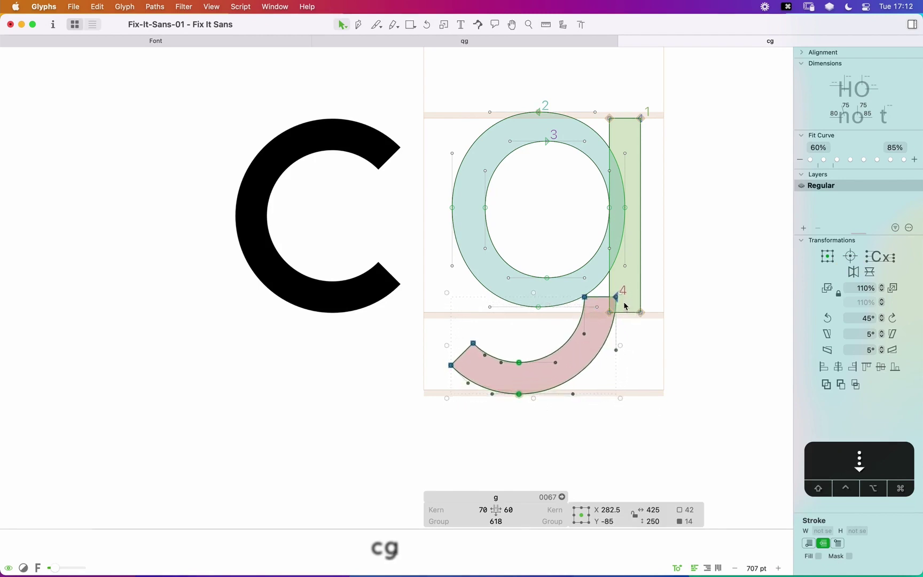
{"action": "key", "text": "Down"}
{"action": "key", "text": "Down"}
{"action": "key", "text": "Down"}
{"action": "key", "text": "Down"}
{"action": "key", "text": "Down"}
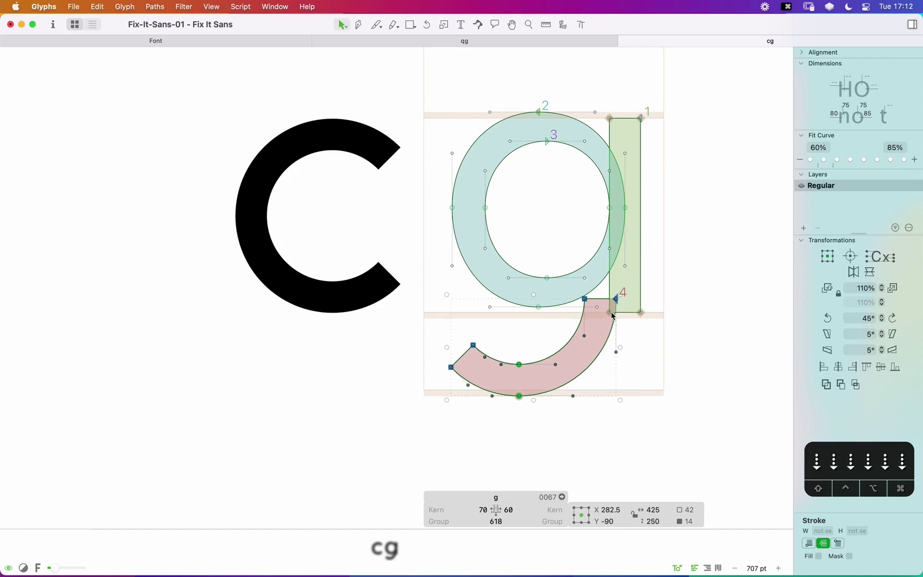
Step: Adjust the tail's horizontal placement to a centre of X 285.5 and preview the shape beside the c
{"action": "key", "text": "space"}
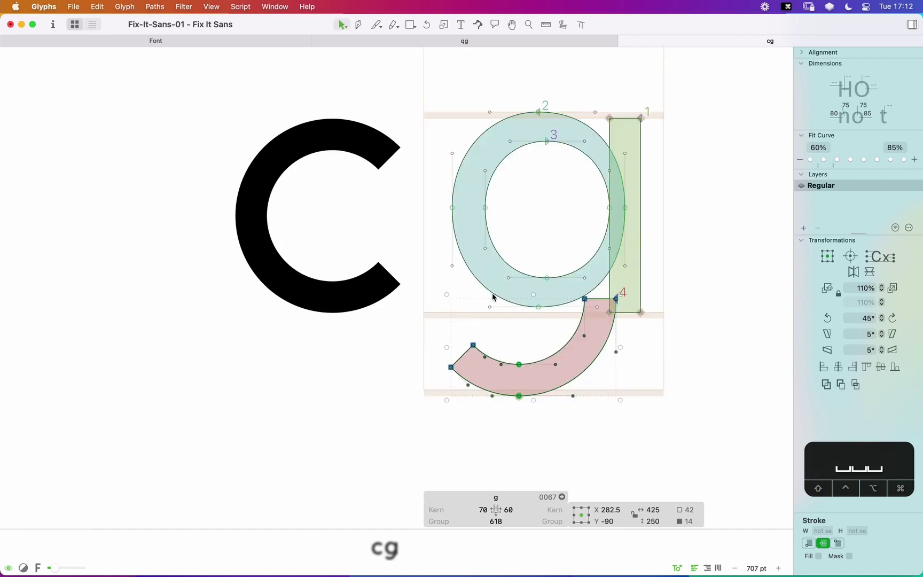
{"action": "key", "text": "shift+Right"}
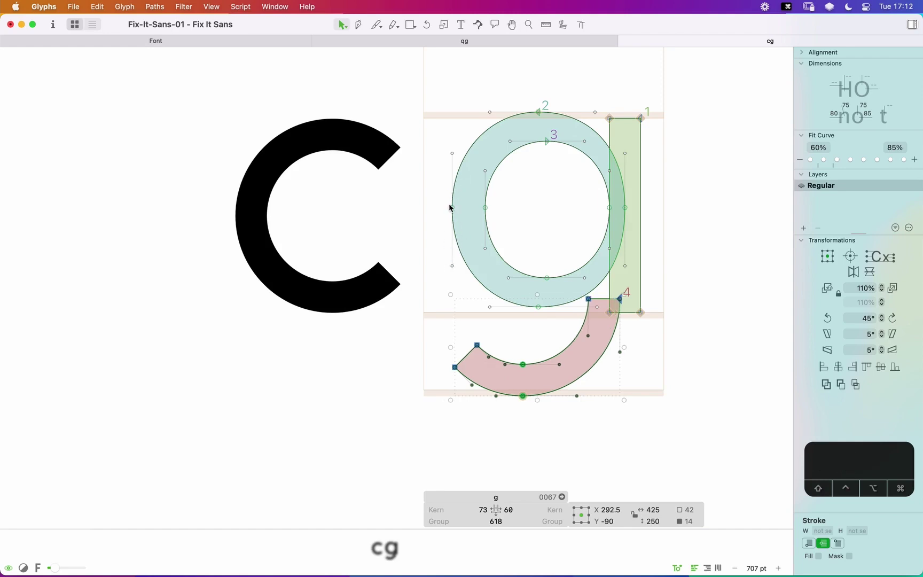
{"action": "key", "text": "space"}
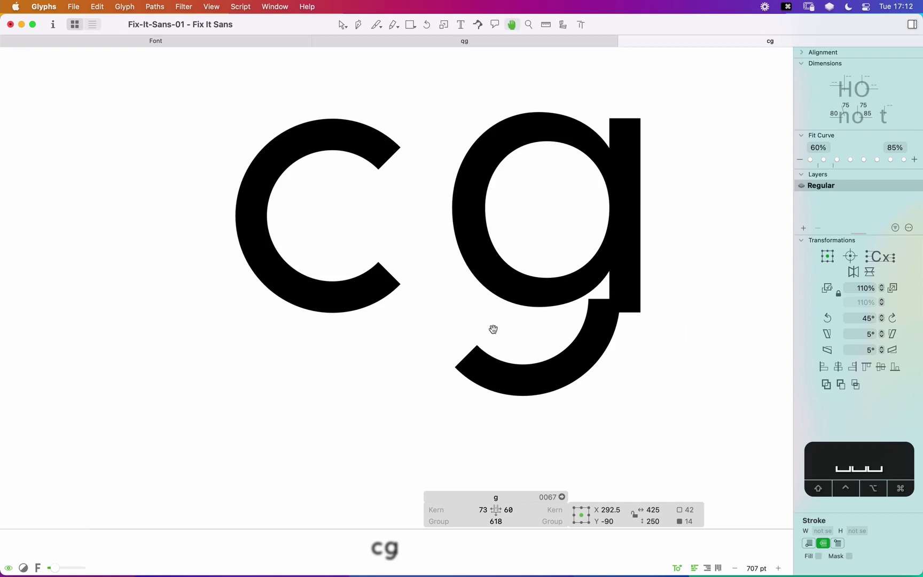
{"action": "key", "text": "v"}
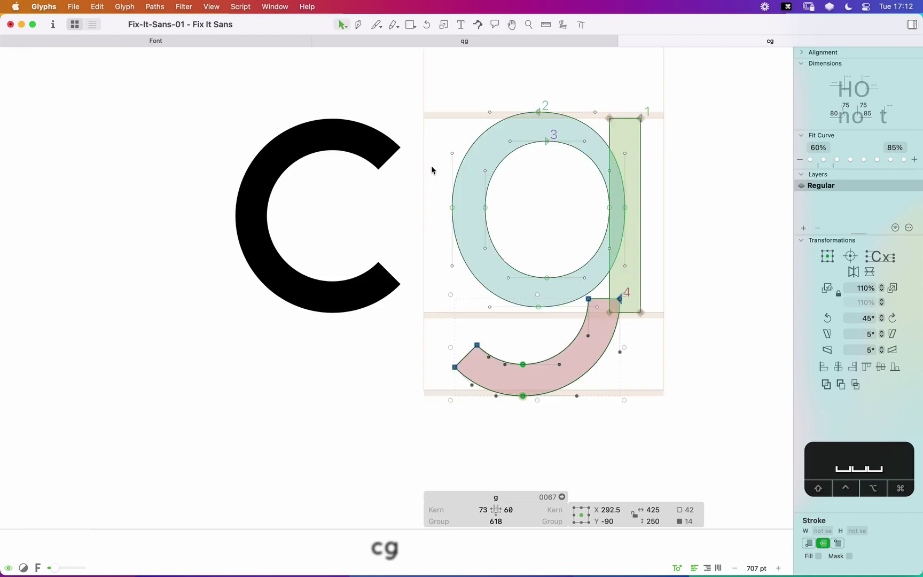
{"action": "key", "text": "Left"}
{"action": "key", "text": "Left"}
{"action": "key", "text": "Left"}
{"action": "key", "text": "Left"}
{"action": "key", "text": "Left"}
{"action": "key", "text": "Left"}
{"action": "key", "text": "Left"}
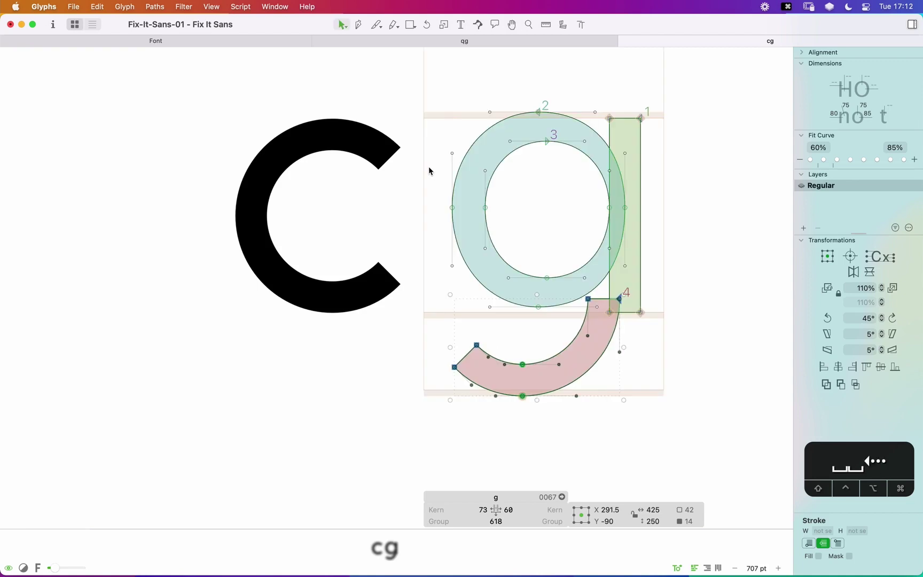
{"action": "key", "text": "Right"}
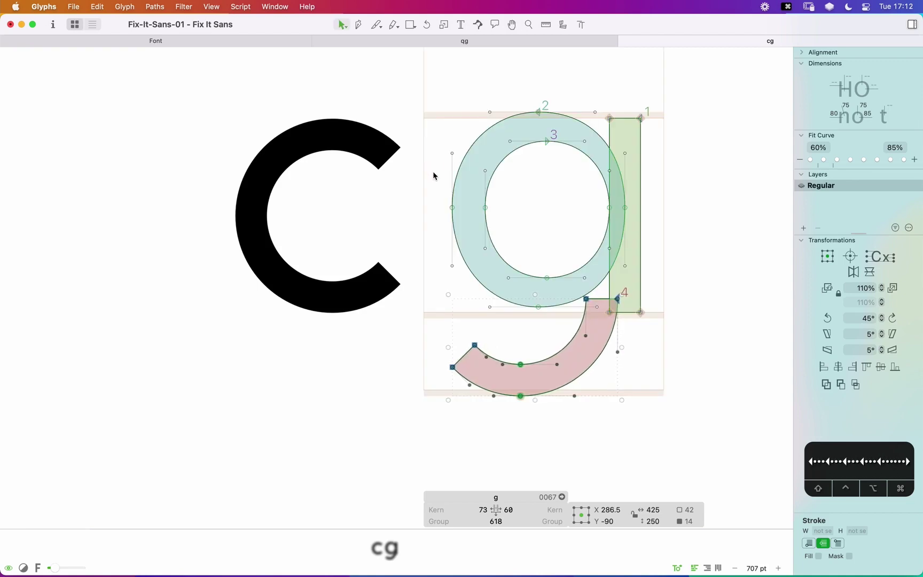
{"action": "key", "text": "Left"}
{"action": "key", "text": "space"}
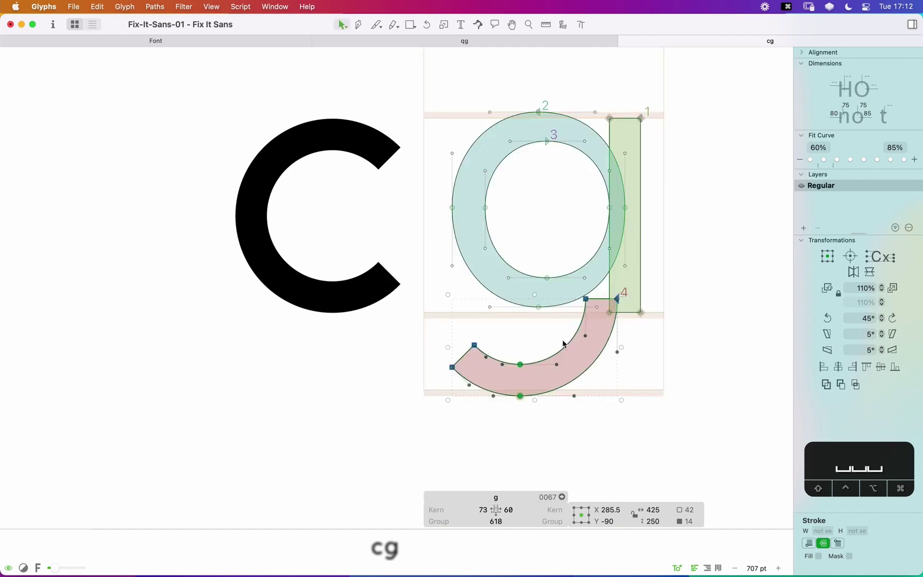
Step: Move the tail's two top nodes to the right until the outer one lines up with the stem's right edge
{"action": "left_click", "coordinate": [586, 322]}
{"action": "left_click", "coordinate": [586, 299]}
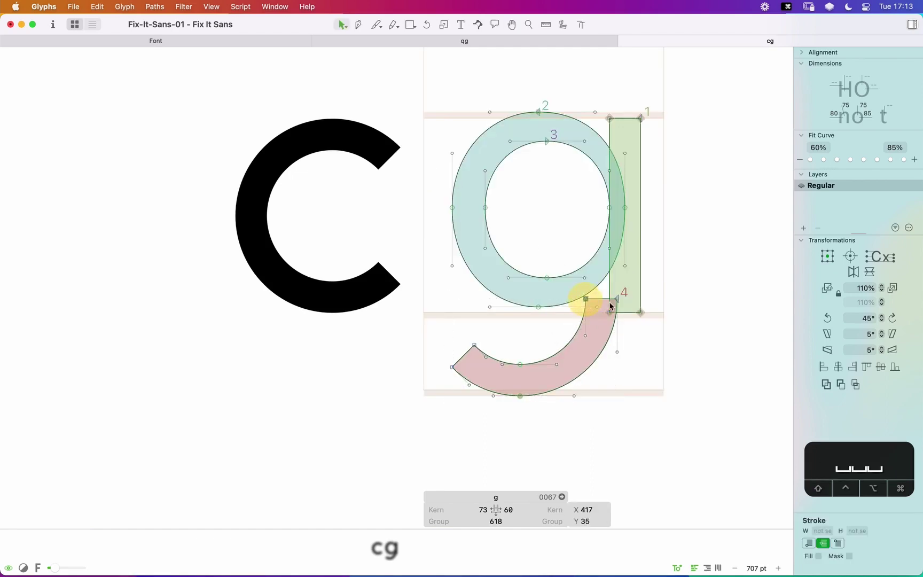
{"action": "left_click", "coordinate": [618, 300], "text": "shift"}
{"action": "left_click_drag", "start_coordinate": [617, 301], "coordinate": [534, 371]}
{"action": "key", "text": "z"}
{"action": "key", "text": "v"}
{"action": "key", "text": "Right"}
{"action": "key", "text": "Right"}
{"action": "key", "text": "Right"}
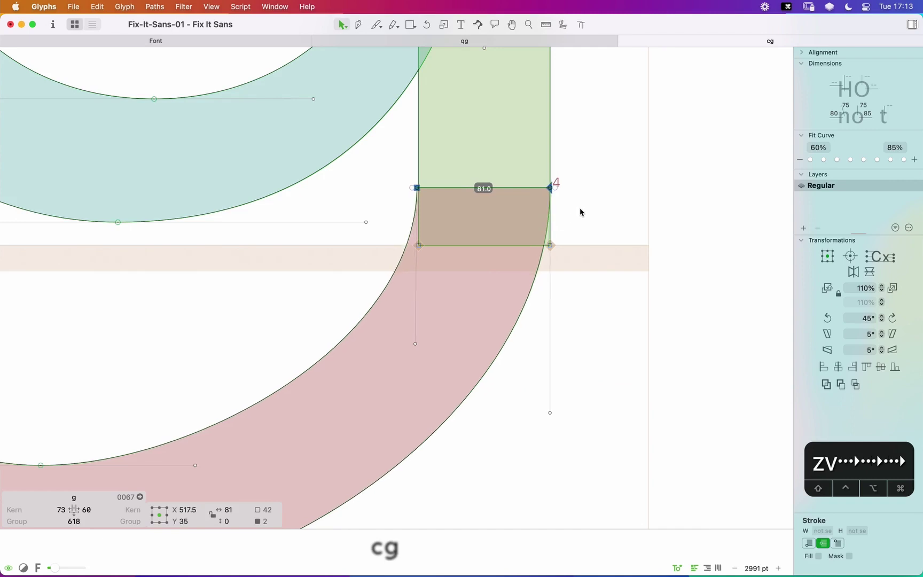
{"action": "key", "text": "space"}
Step: Shift the tail's inner top node 1 unit right to align with the stem's left edge and preview the g
{"action": "left_click", "coordinate": [419, 186]}
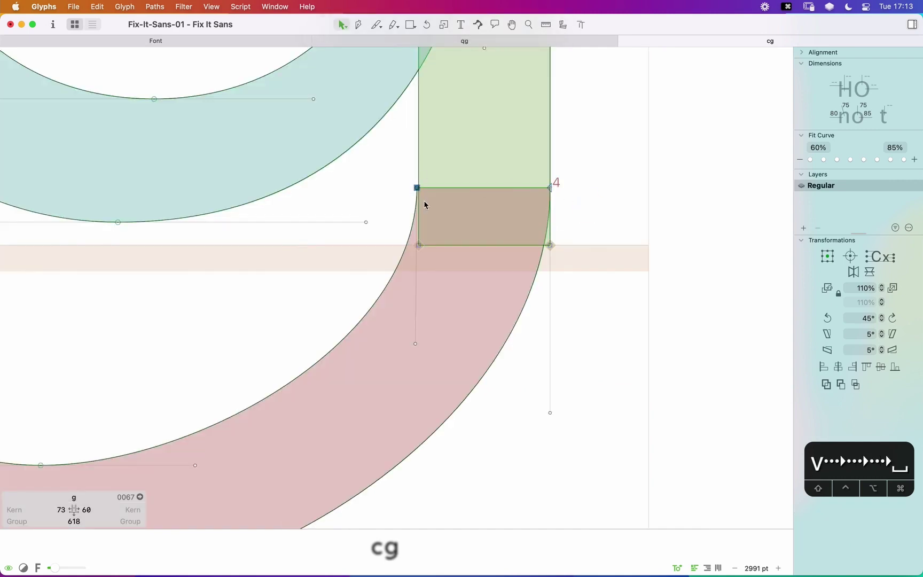
{"action": "key", "text": "Right"}
{"action": "left_click", "coordinate": [386, 203]}
{"action": "key", "text": "cmd+minus"}
{"action": "key", "text": "cmd+minus"}
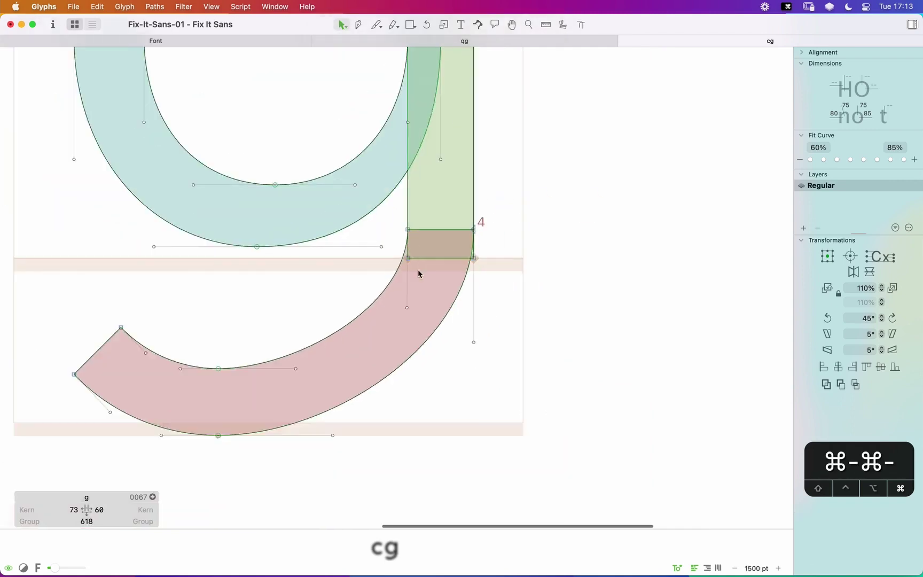
{"action": "key", "text": "space"}
{"action": "key", "text": "space"}
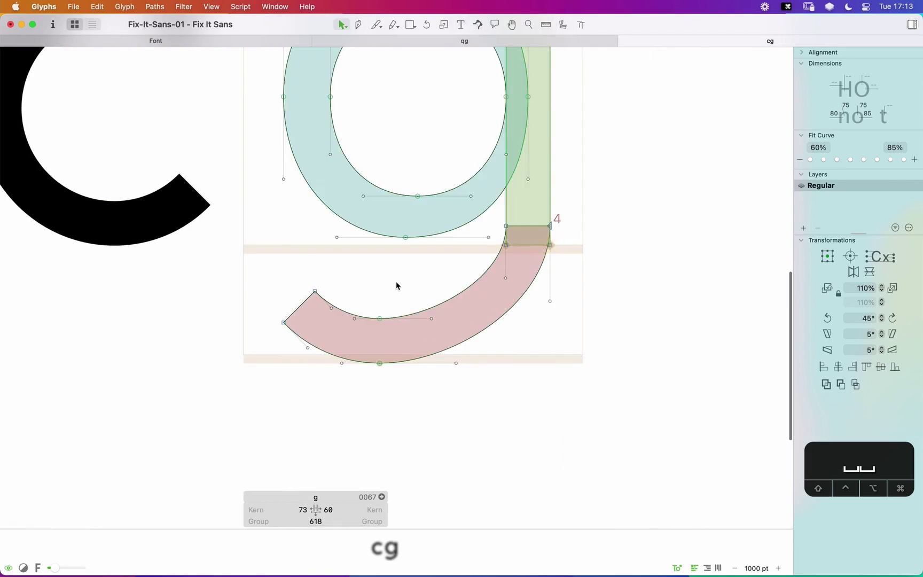
Step: Move the tail's two bottom extreme nodes right to X 313, then preview the curve next to the c
{"action": "left_click_drag", "start_coordinate": [396, 286], "coordinate": [416, 363]}
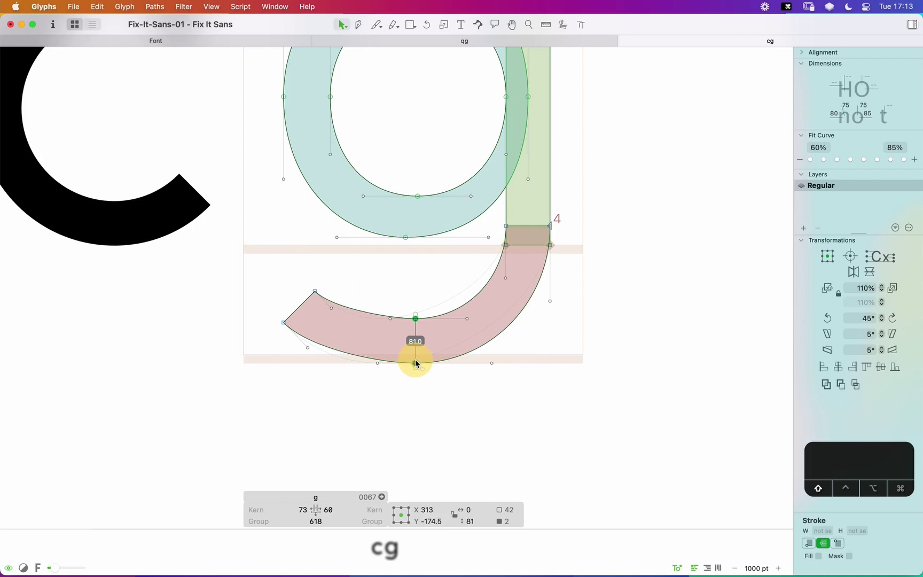
{"action": "left_click_drag", "start_coordinate": [415, 363], "coordinate": [415, 363]}
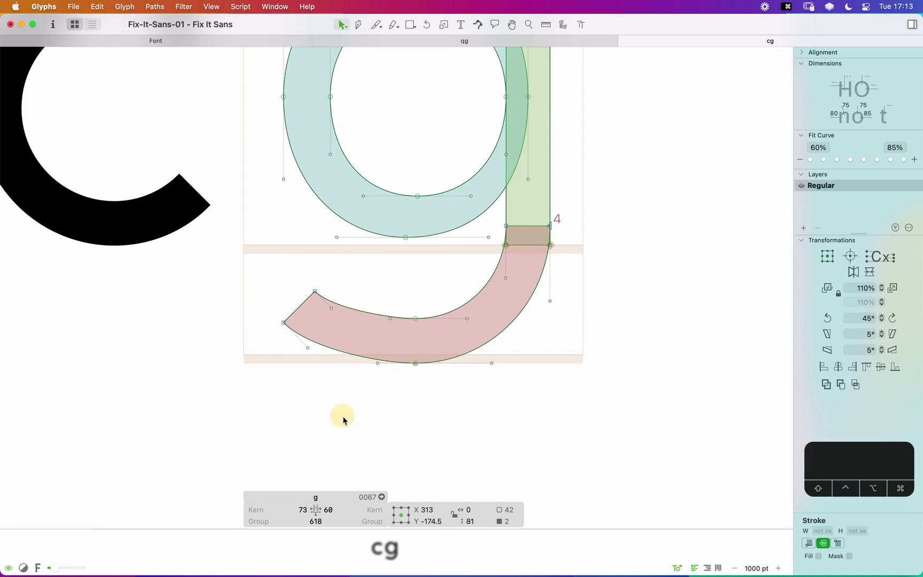
{"action": "key", "text": "super+minus"}
{"action": "key", "text": "space"}
{"action": "left_click_drag", "start_coordinate": [448, 356], "coordinate": [511, 340]}
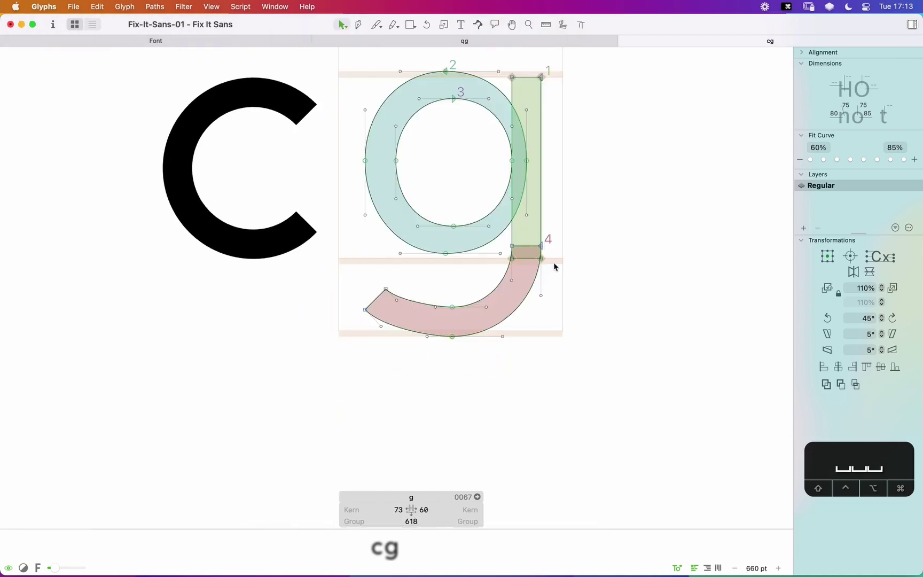
Step: Raise the stem's two bottom nodes to Y 35 so they meet the tail's top edge, and preview the join
{"action": "key", "text": "z"}
{"action": "left_click_drag", "start_coordinate": [562, 219], "coordinate": [425, 317]}
{"action": "key", "text": "v"}
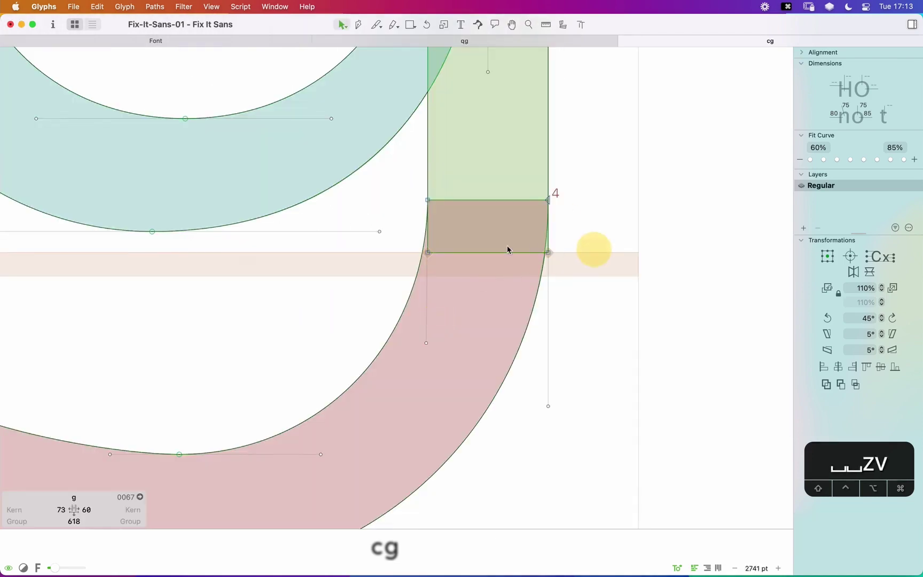
{"action": "left_click", "coordinate": [427, 252]}
{"action": "left_click_drag", "start_coordinate": [549, 252], "coordinate": [553, 198]}
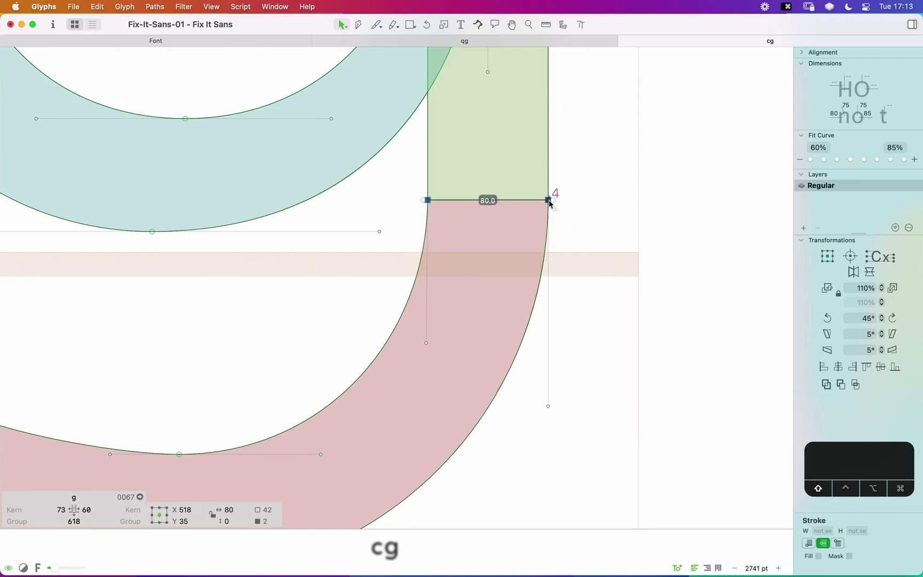
{"action": "left_click", "coordinate": [570, 200]}
{"action": "key", "text": "super+minus"}
{"action": "key", "text": "super+minus"}
{"action": "key", "text": "super+minus"}
{"action": "key", "text": "space"}
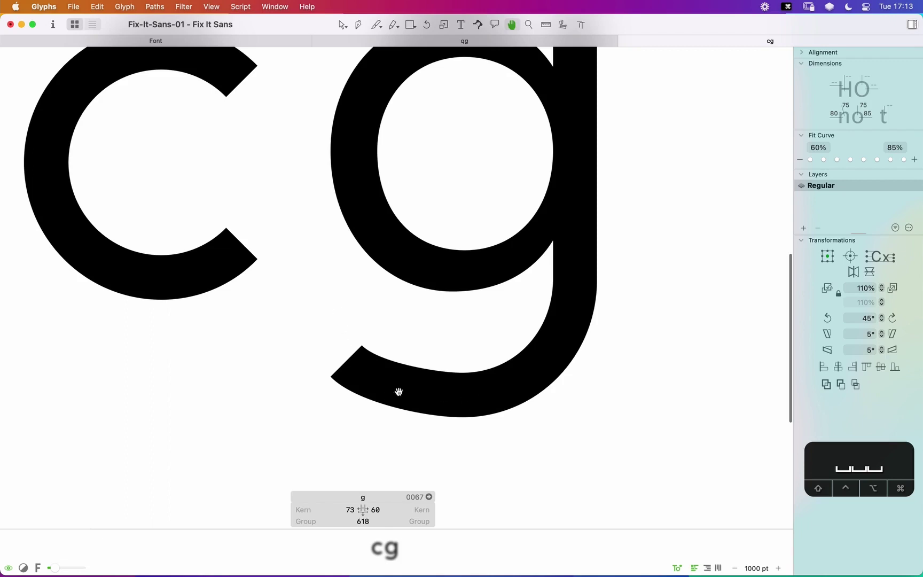
Step: Raise the two nodes at the tail's angled tip 40 units to a centre of X 101.5, Y -72.5, and preview
{"action": "key", "text": "v"}
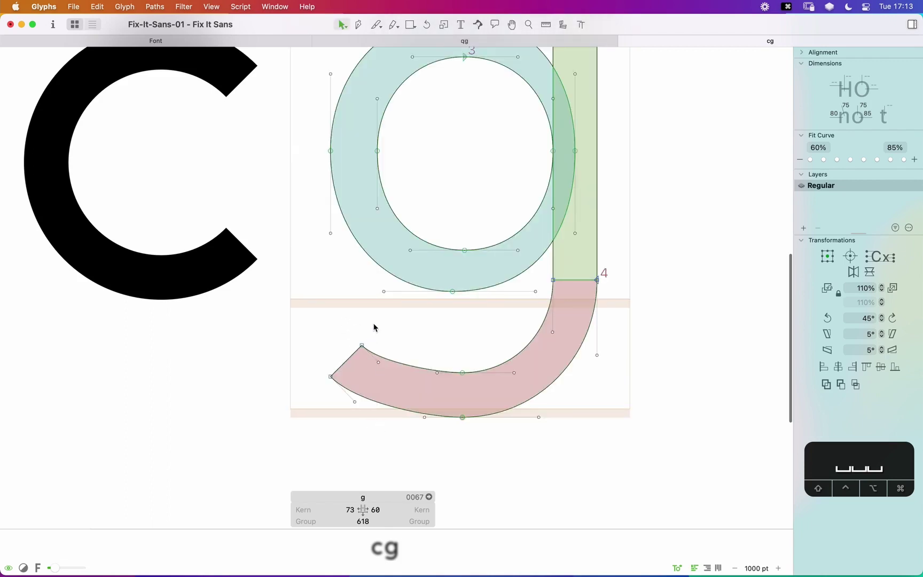
{"action": "left_click_drag", "start_coordinate": [374, 324], "coordinate": [315, 383]}
{"action": "key", "text": "shift+Up"}
{"action": "key", "text": "shift+Up"}
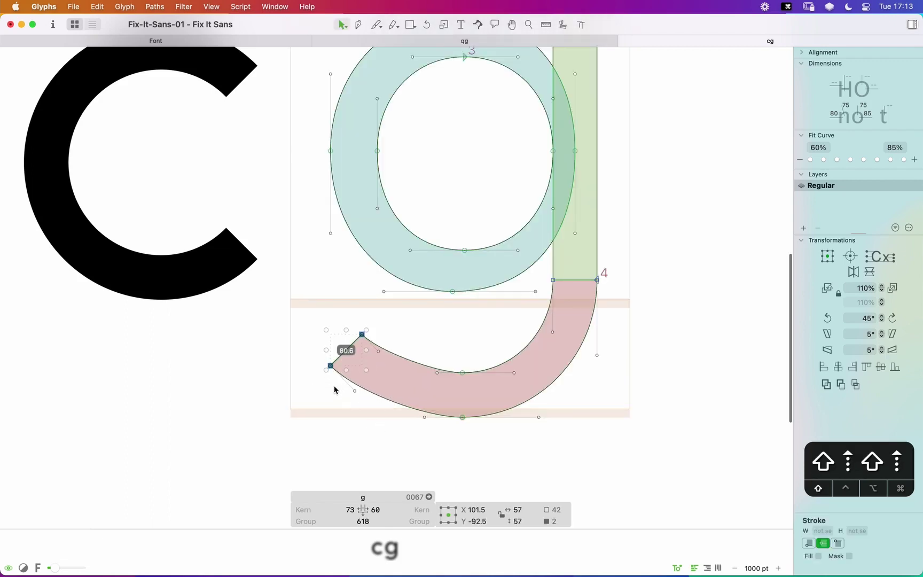
{"action": "key", "text": "shift+Up"}
{"action": "key", "text": "shift+Right"}
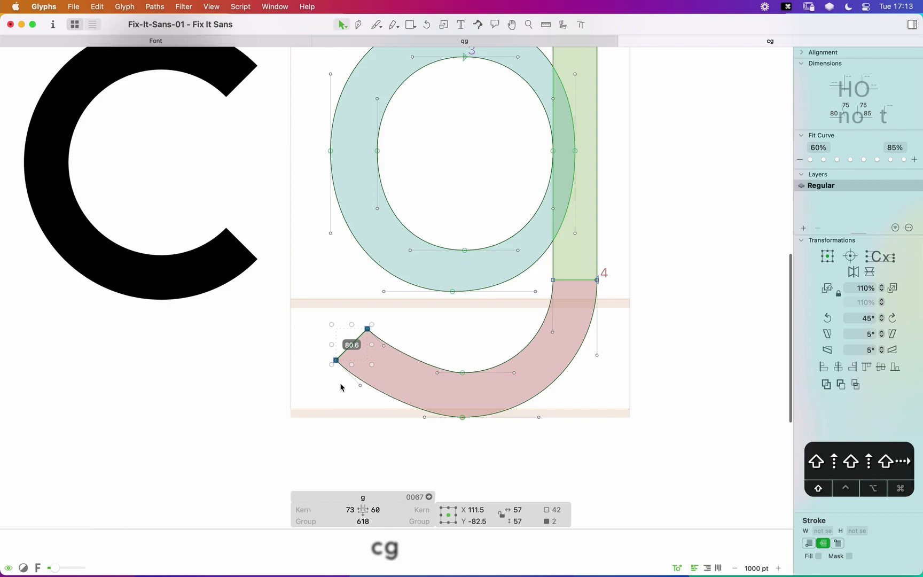
{"action": "key", "text": "shift+Left"}
{"action": "key", "text": "shift+Up"}
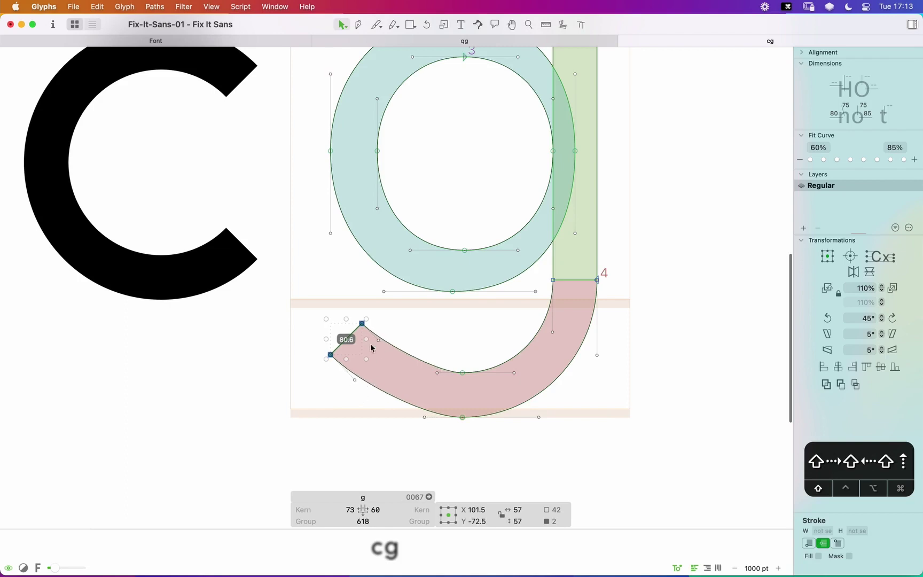
{"action": "key", "text": "space"}
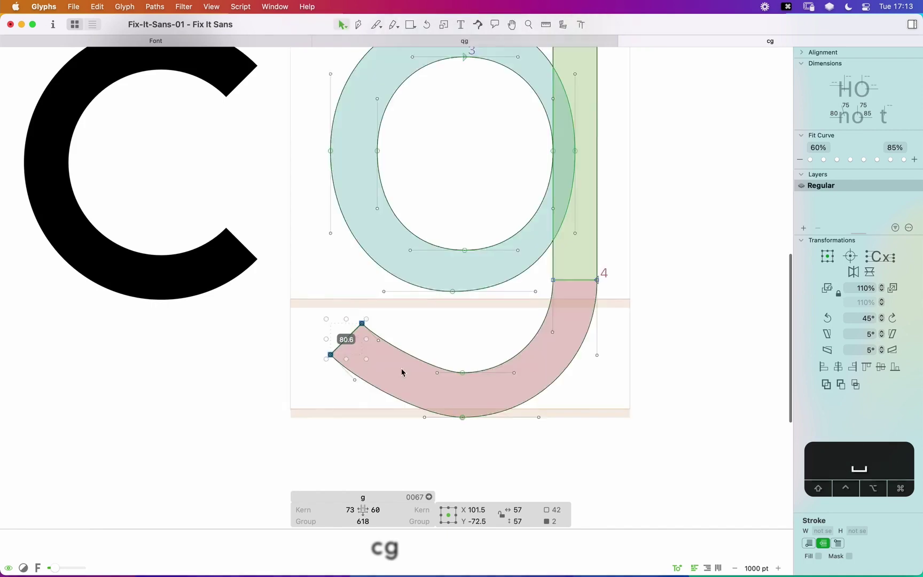
Step: Extend the two left-hand handles at the bottom of the tail outward to a centre of X 205.5 and preview
{"action": "left_click", "coordinate": [405, 434]}
{"action": "left_click_drag", "start_coordinate": [405, 434], "coordinate": [443, 368]}
{"action": "key", "text": "shift+Left"}
{"action": "key", "text": "shift+Left"}
{"action": "key", "text": "shift+Left"}
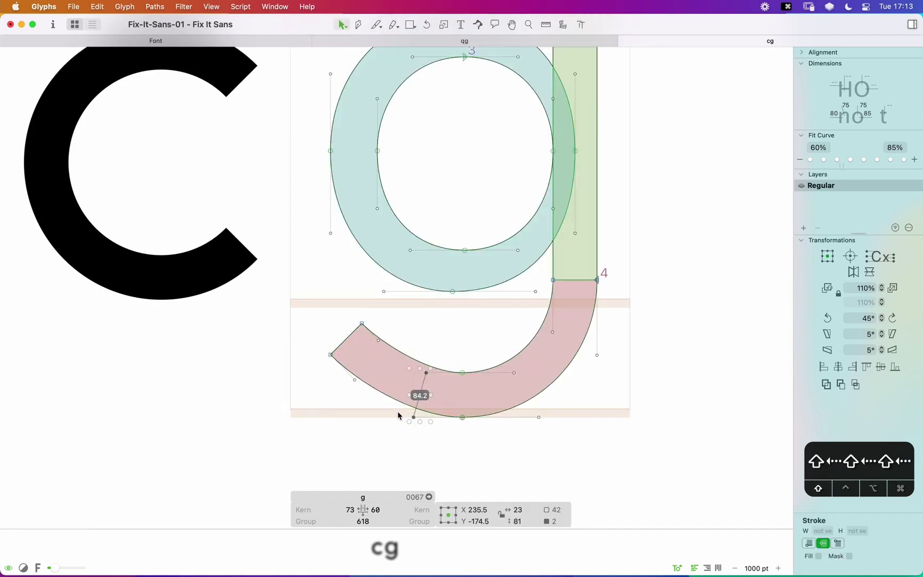
{"action": "key", "text": "shift+Right"}
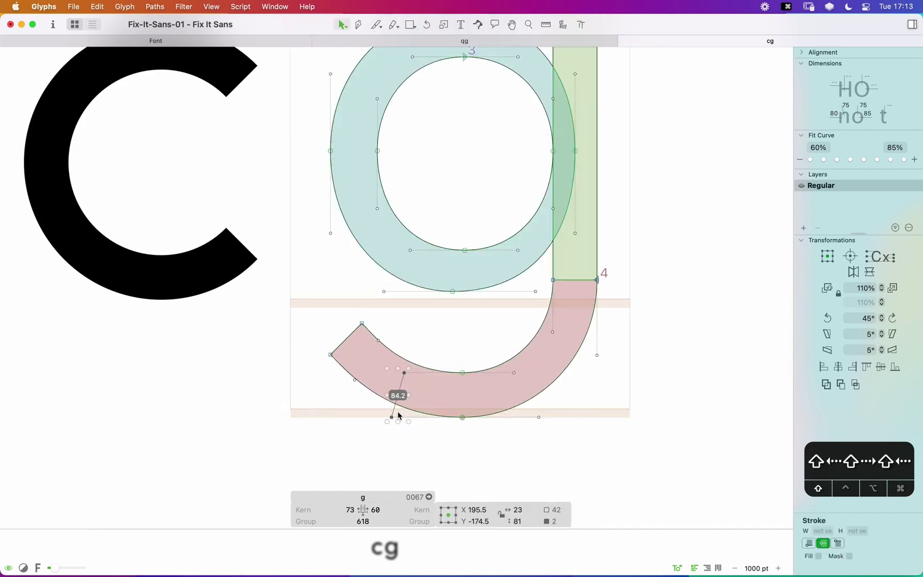
{"action": "key", "text": "space"}
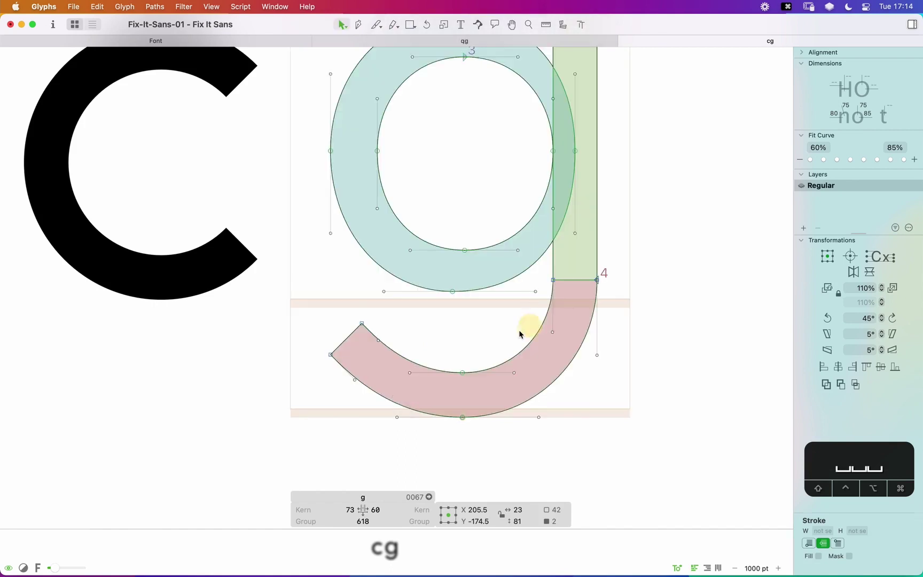
Step: Fine-tune the tail's bottom curve by nudging its two left-hand handles a few single units further left
{"action": "left_click", "coordinate": [486, 469]}
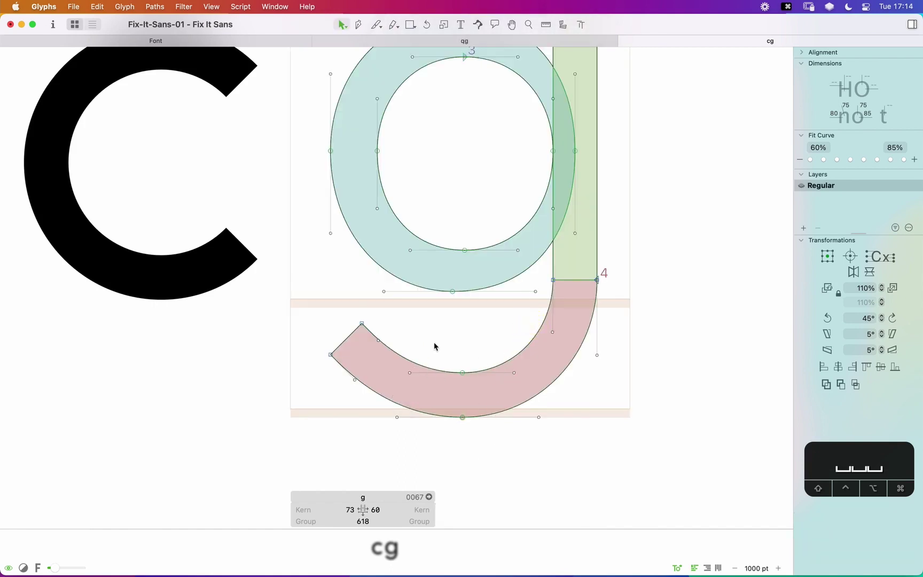
{"action": "left_click_drag", "start_coordinate": [391, 442], "coordinate": [386, 442]}
{"action": "key", "text": "Left"}
{"action": "key", "text": "Left"}
{"action": "key", "text": "Left"}
{"action": "key", "text": "Left"}
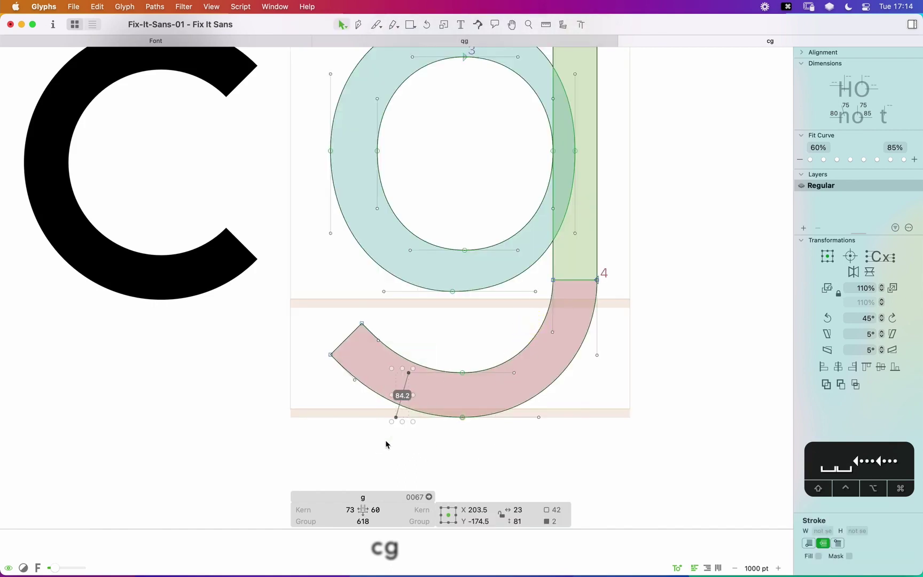
{"action": "left_click", "coordinate": [451, 350]}
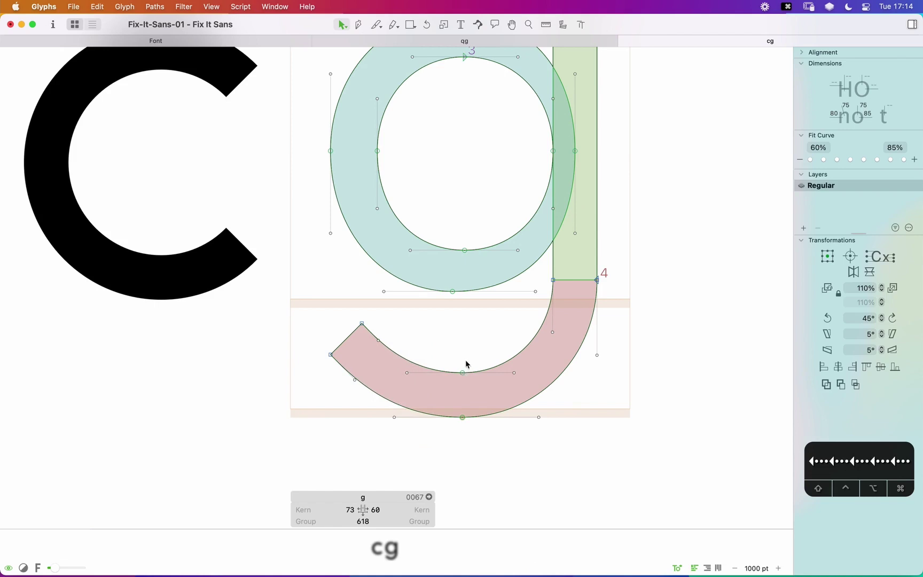
Step: Preview the g's tail at two zoom levels and turn on the curvature display to examine its curves
{"action": "left_click_drag", "start_coordinate": [468, 393], "coordinate": [485, 378]}
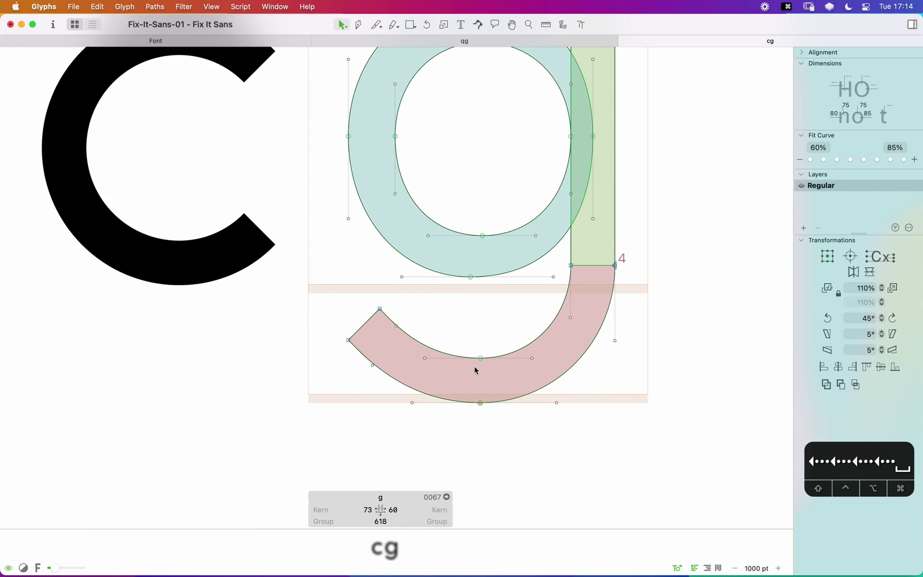
{"action": "key", "text": "space"}
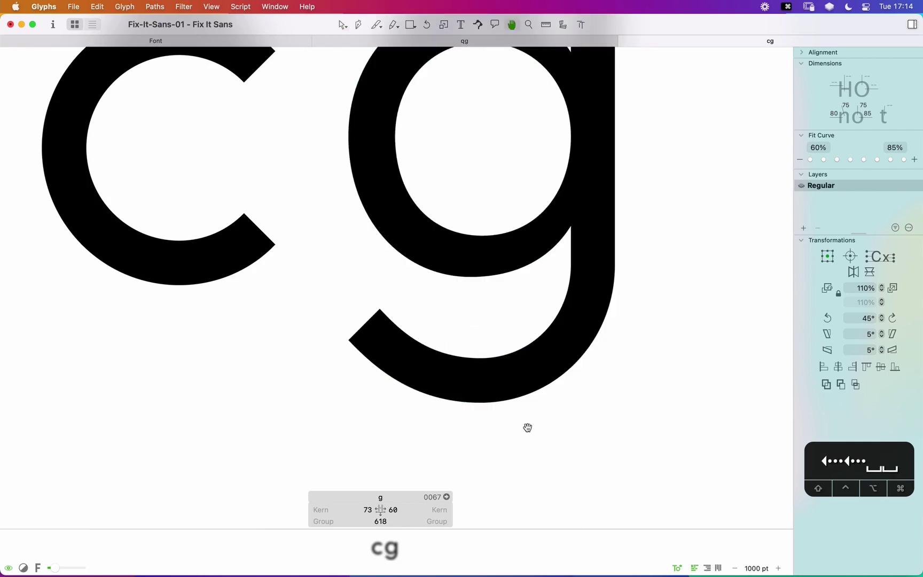
{"action": "key", "text": "cmd+minus"}
{"action": "key", "text": "cmd+plus"}
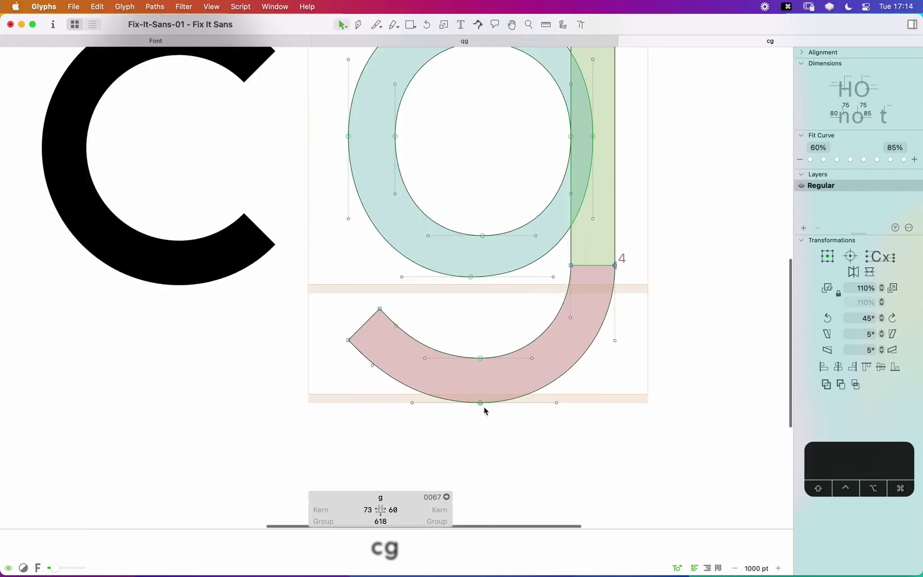
{"action": "key", "text": "cmd+shift+x"}
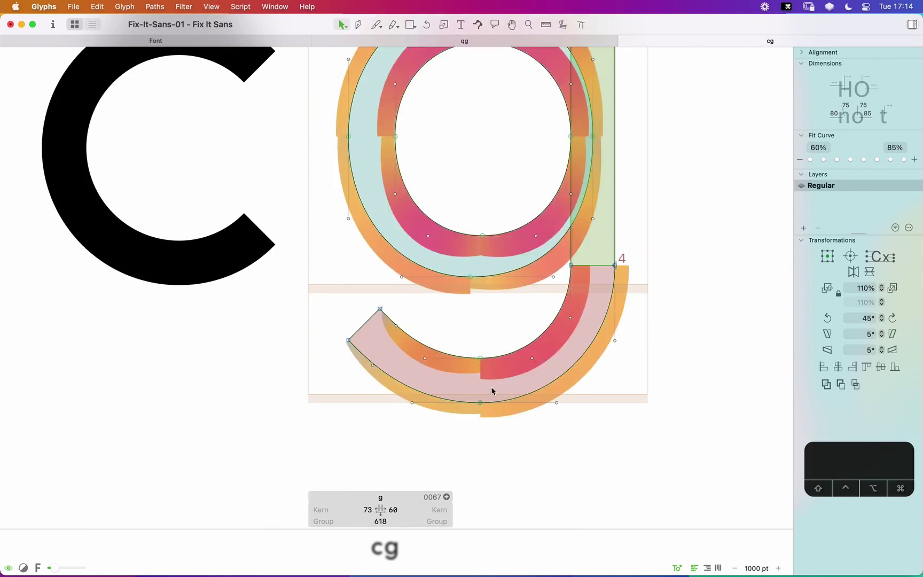
Step: Slide the two bottom curve nodes of the tail left to X 304 while keeping their handles in place, and preview
{"action": "left_click_drag", "start_coordinate": [493, 344], "coordinate": [472, 430]}
{"action": "key", "text": "alt+Left"}
{"action": "key", "text": "alt+Left"}
{"action": "key", "text": "alt+Left"}
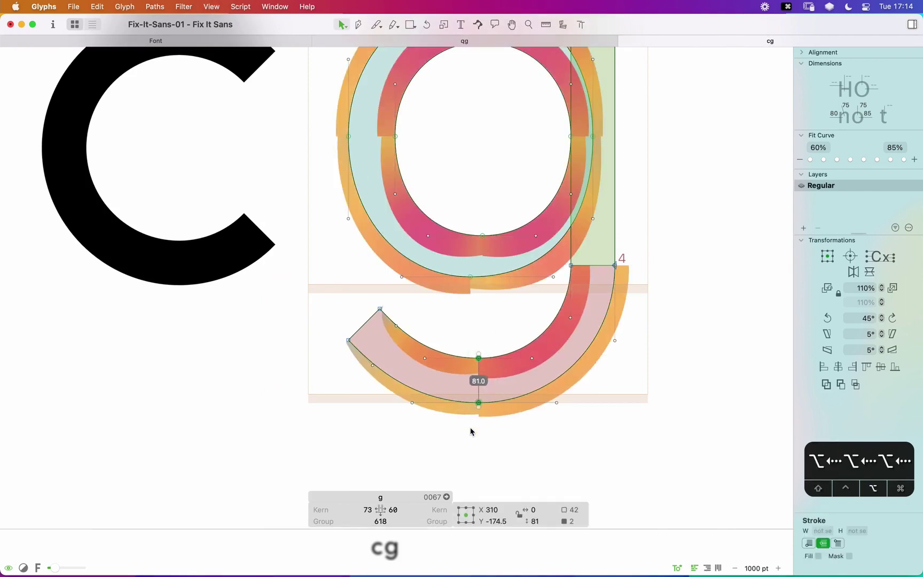
{"action": "key", "text": "alt+Left"}
{"action": "key", "text": "alt+Left"}
{"action": "key", "text": "alt+Left"}
{"action": "key", "text": "alt+Left"}
{"action": "key", "text": "alt+Left"}
{"action": "key", "text": "alt+Left"}
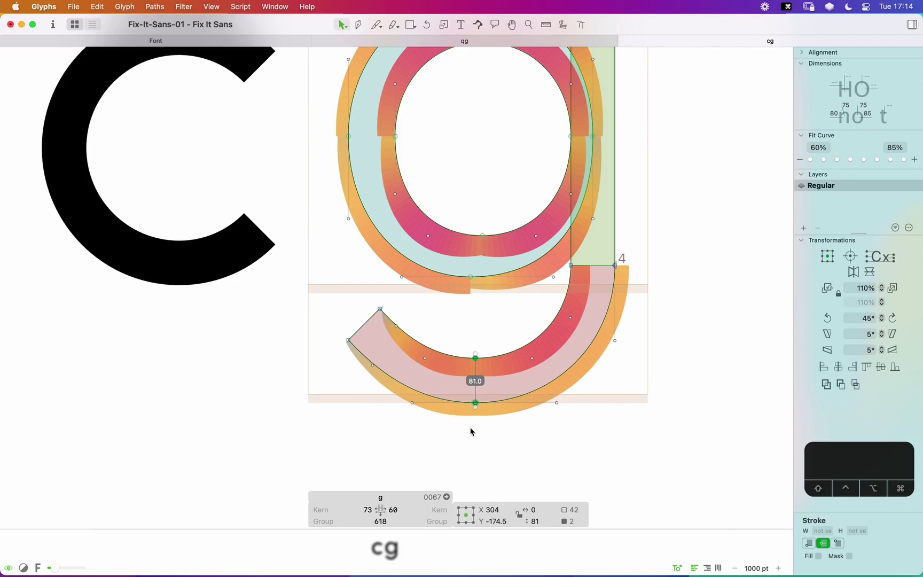
{"action": "left_click", "coordinate": [587, 418]}
{"action": "key", "text": "space"}
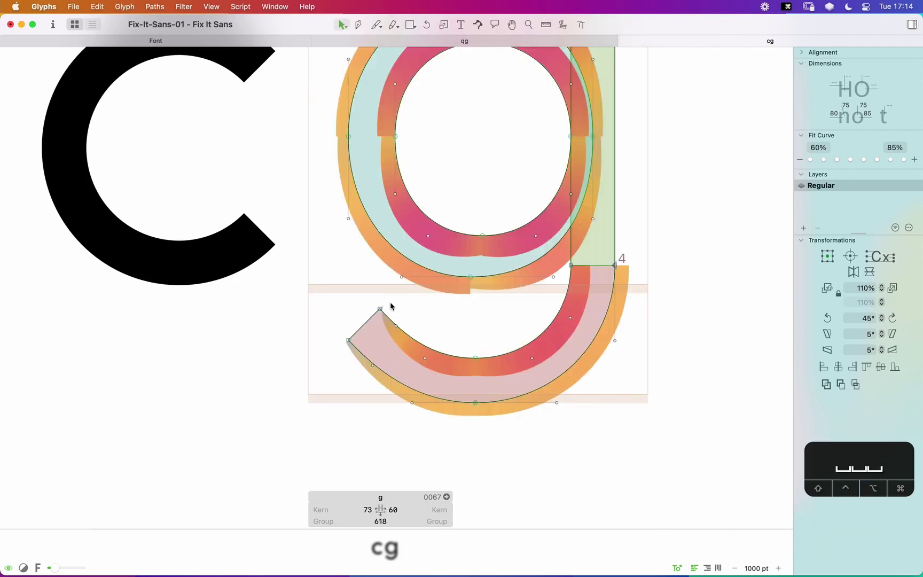
Step: Try raising the two nodes at the tail's angled tip by 10 units, restore them, and preview
{"action": "left_click_drag", "start_coordinate": [392, 305], "coordinate": [320, 373]}
{"action": "key", "text": "shift+Up"}
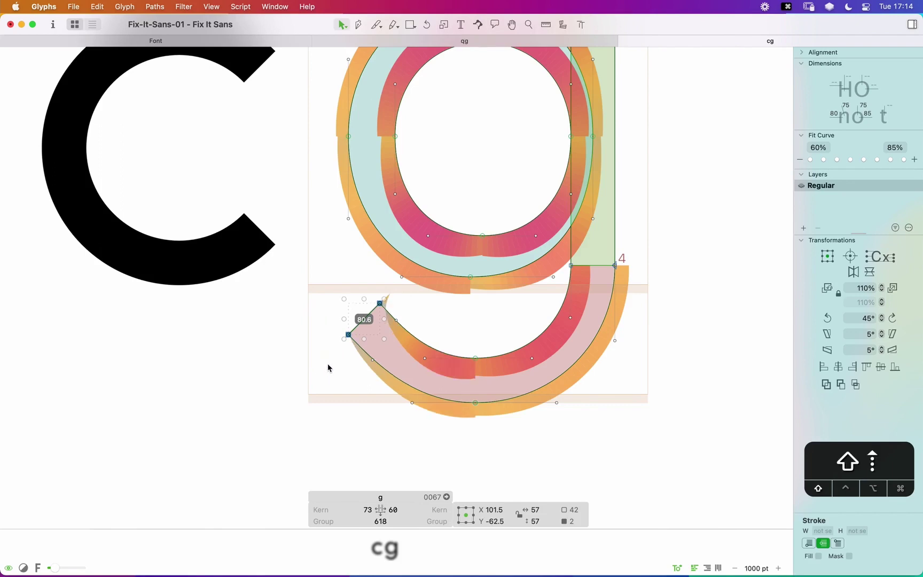
{"action": "key", "text": "shift+Up"}
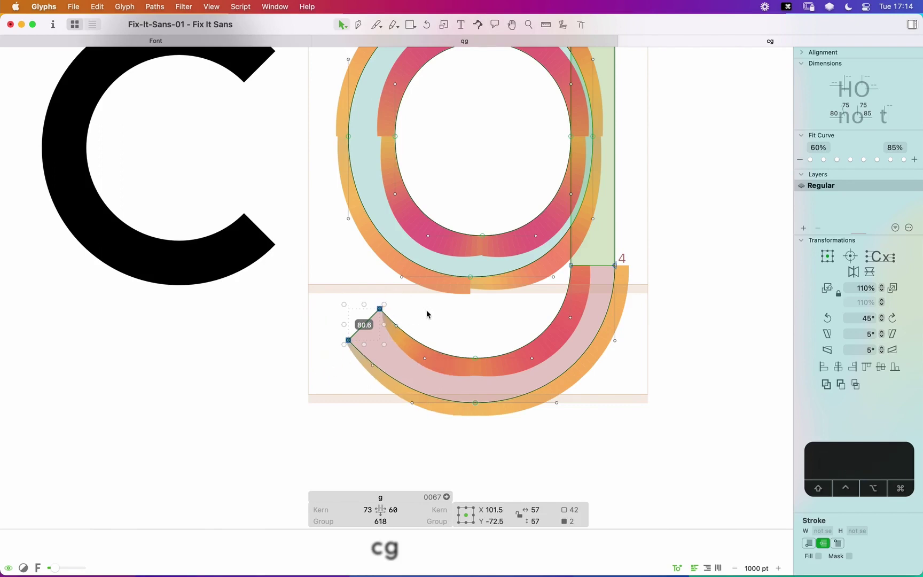
{"action": "key", "text": "space"}
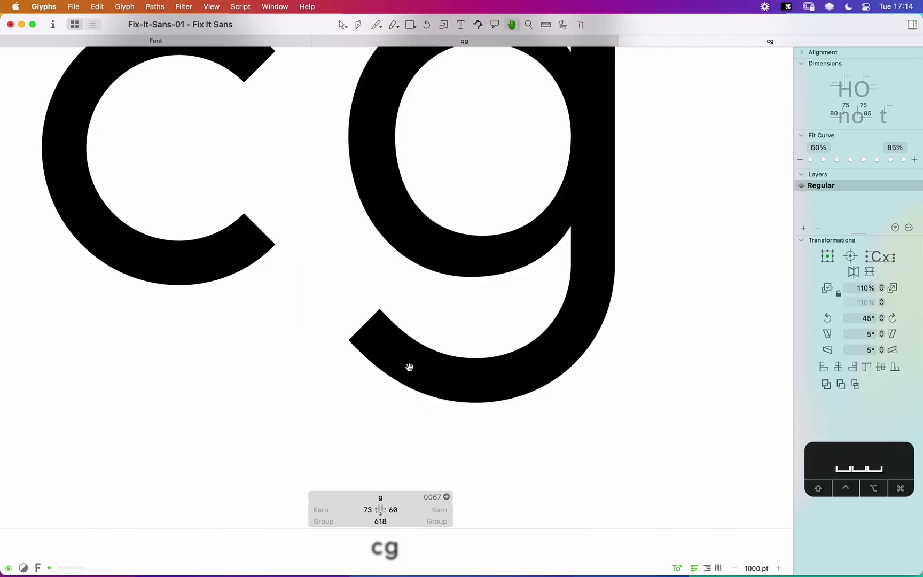
Step: Nudge the two tip nodes to a centre of X 104.5, Y -69.5 without moving their handles, and hide the curvature display
{"action": "left_click_drag", "start_coordinate": [383, 295], "coordinate": [329, 351]}
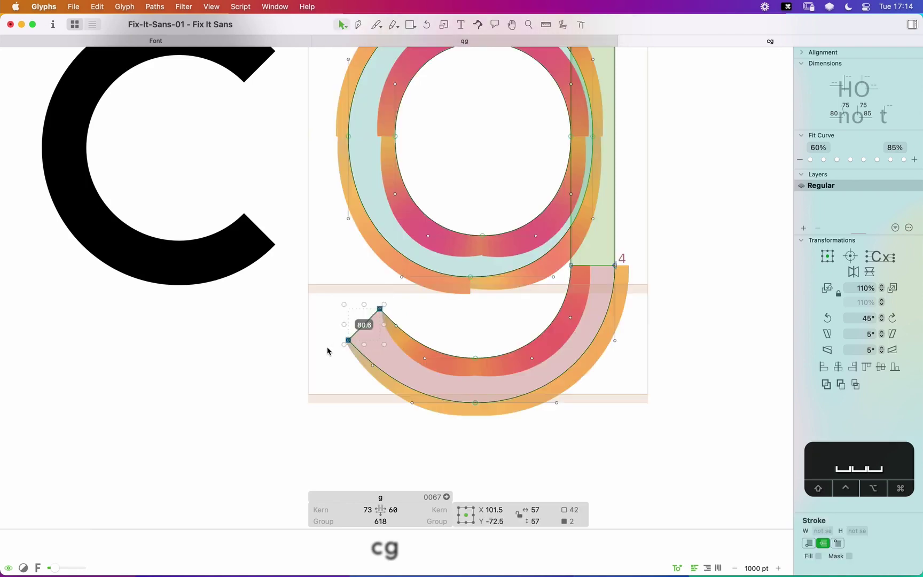
{"action": "key", "text": "alt+Right"}
{"action": "key", "text": "alt+Right"}
{"action": "key", "text": "alt+Right"}
{"action": "key", "text": "alt+Right"}
{"action": "key", "text": "alt+Up"}
{"action": "key", "text": "alt+Up"}
{"action": "key", "text": "alt+Up"}
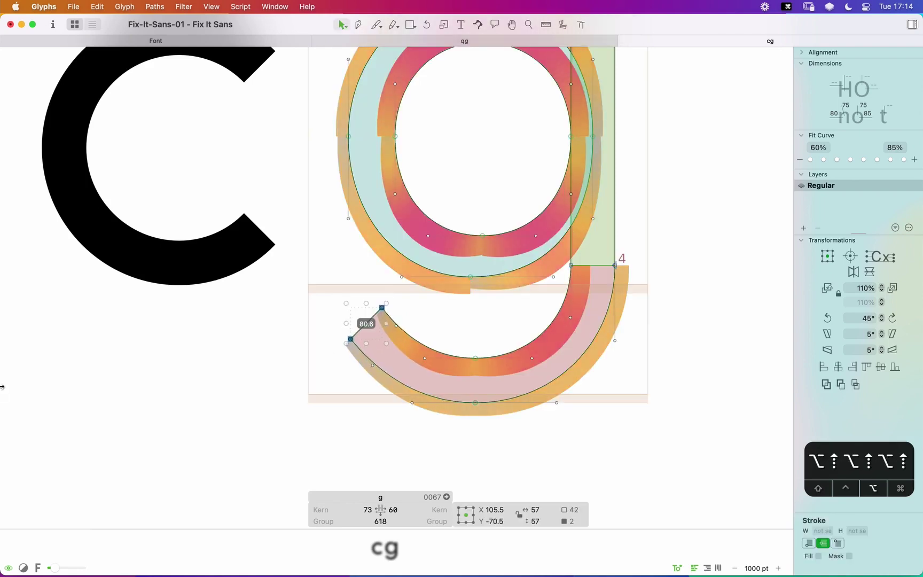
{"action": "key", "text": "alt+Right"}
{"action": "key", "text": "alt+Left"}
{"action": "key", "text": "alt+Left"}
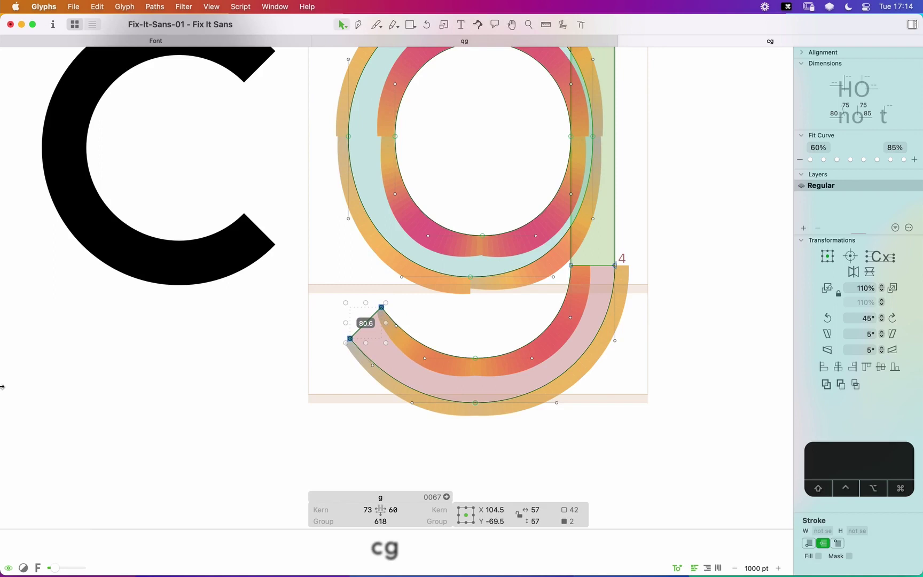
{"action": "key", "text": "space"}
{"action": "left_click_drag", "start_coordinate": [396, 323], "coordinate": [469, 402]}
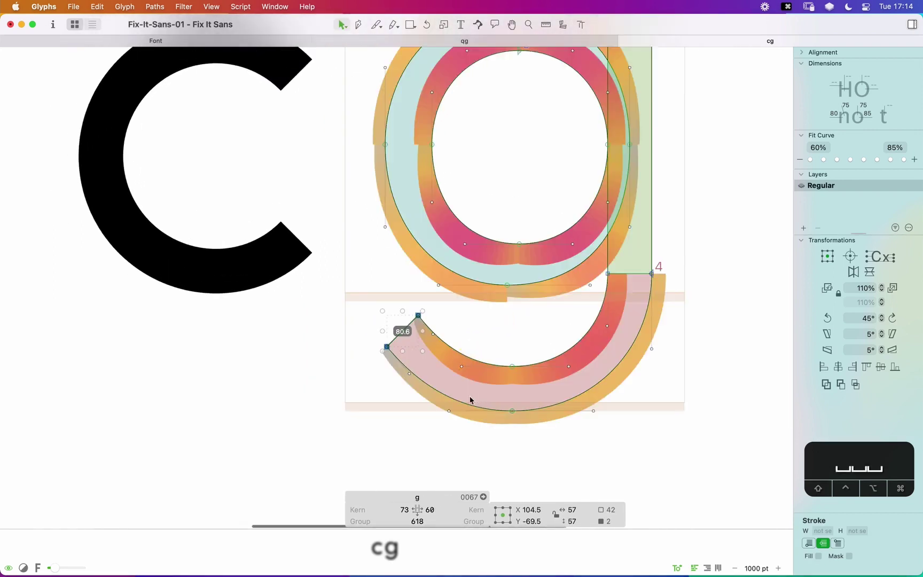
{"action": "left_click", "coordinate": [494, 328]}
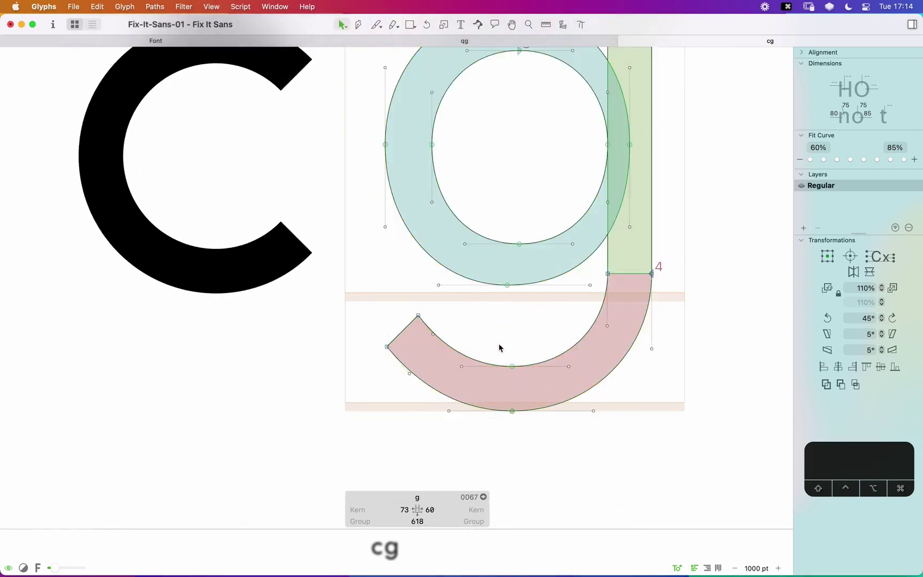
Step: Add a second g to the sample text, preview the letters together, and zoom in on the new g for editing
{"action": "key", "text": "super+minus"}
{"action": "type", "text": "t"}
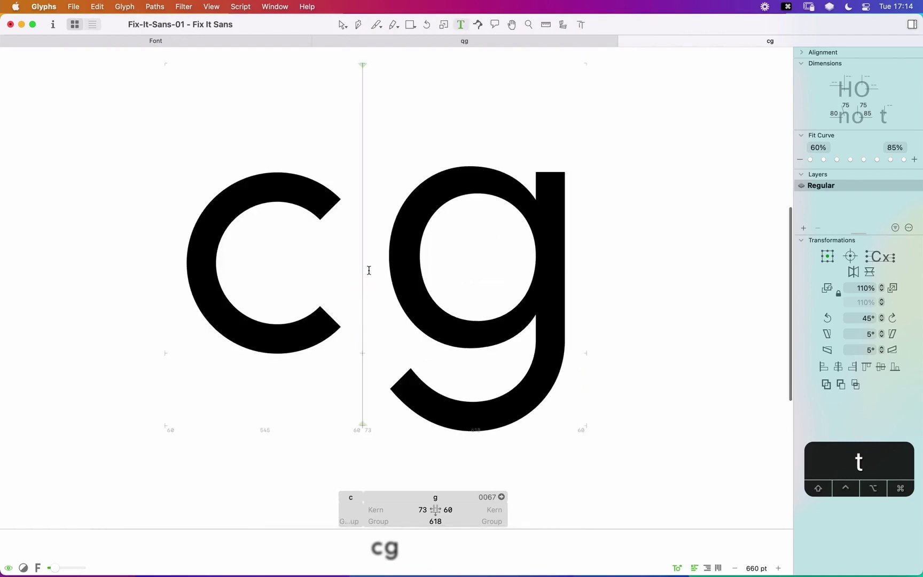
{"action": "type", "text": "g"}
{"action": "key", "text": "Escape"}
{"action": "left_click_drag", "start_coordinate": [622, 303], "coordinate": [500, 288]}
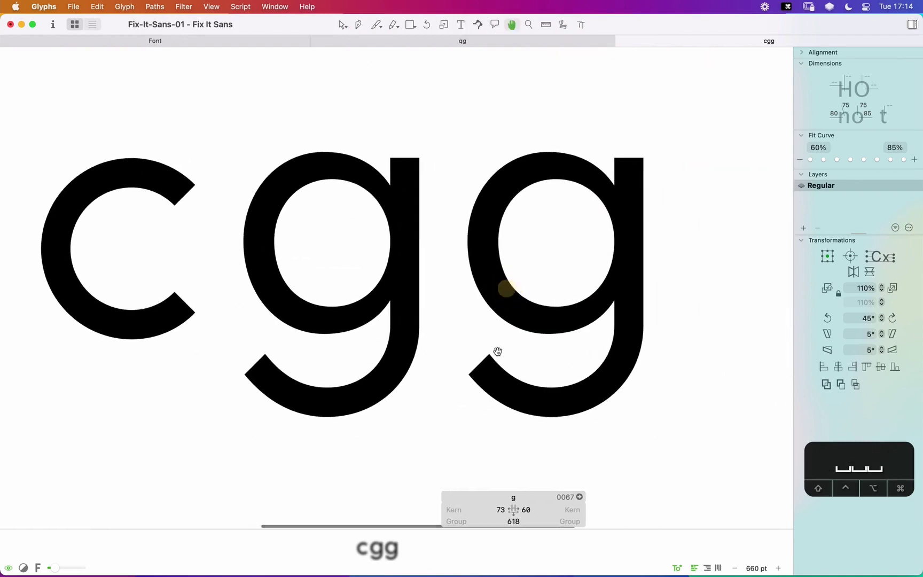
{"action": "key", "text": "super+equal"}
{"action": "left_click_drag", "start_coordinate": [571, 301], "coordinate": [518, 261]}
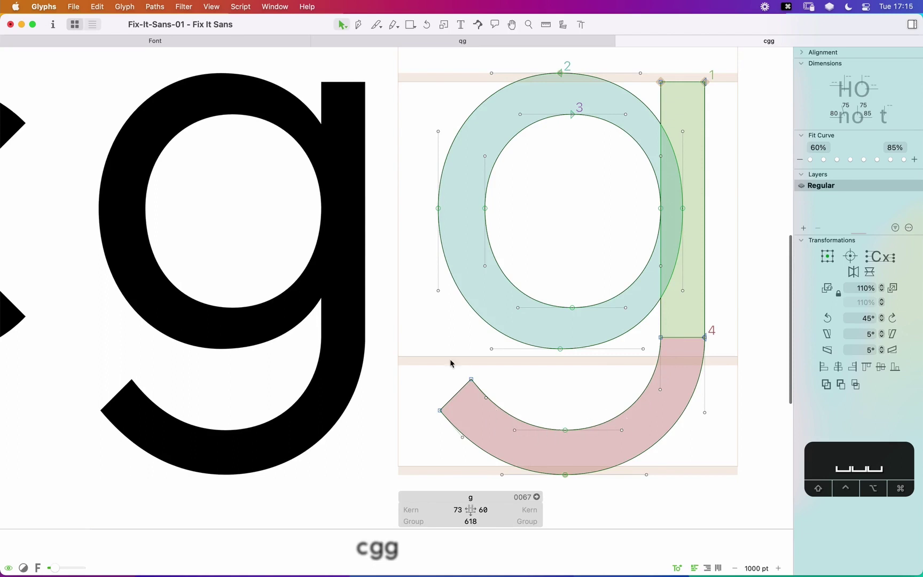
Step: Duplicate the tail in place, flip the copy horizontally, and shift it left to X 292 so the bottom nodes align
{"action": "left_click", "coordinate": [644, 403]}
{"action": "key", "text": "super+c"}
{"action": "key", "text": "super+v"}
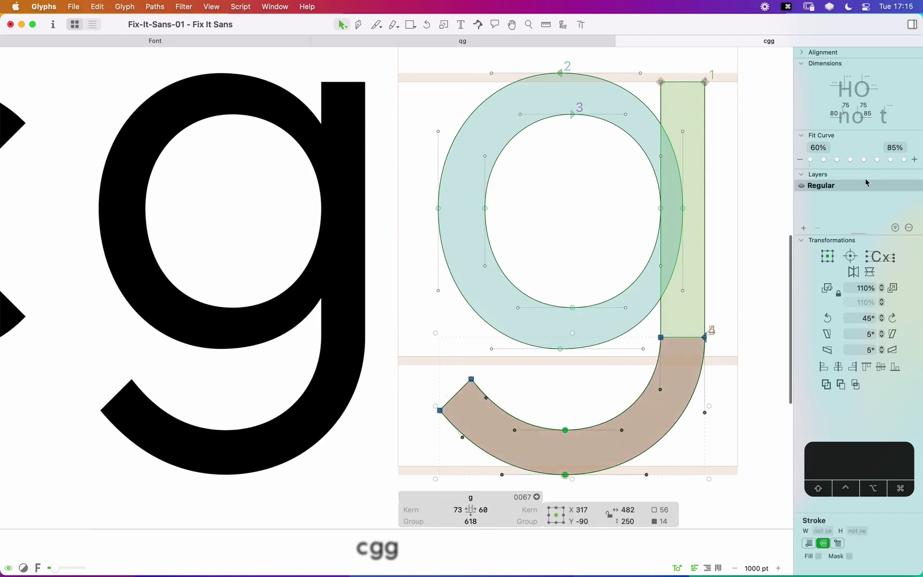
{"action": "left_click", "coordinate": [853, 271]}
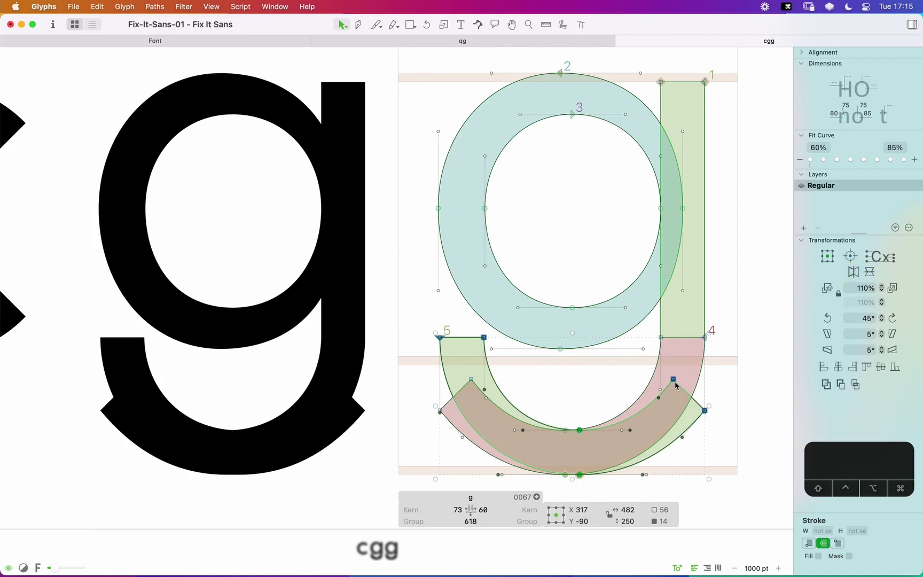
{"action": "left_click_drag", "start_coordinate": [675, 384], "coordinate": [661, 388]}
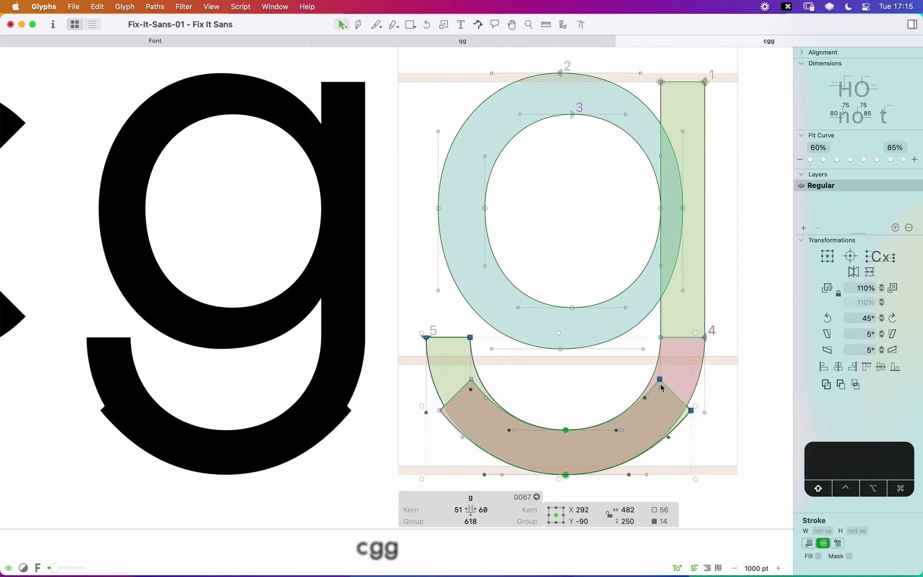
Step: Try moving the original tail's tip nodes onto the mirrored copy's outer curve, and undo each attempt
{"action": "key", "text": "z"}
{"action": "left_click_drag", "start_coordinate": [541, 367], "coordinate": [391, 484]}
{"action": "key", "text": "v"}
{"action": "left_click", "coordinate": [363, 190]}
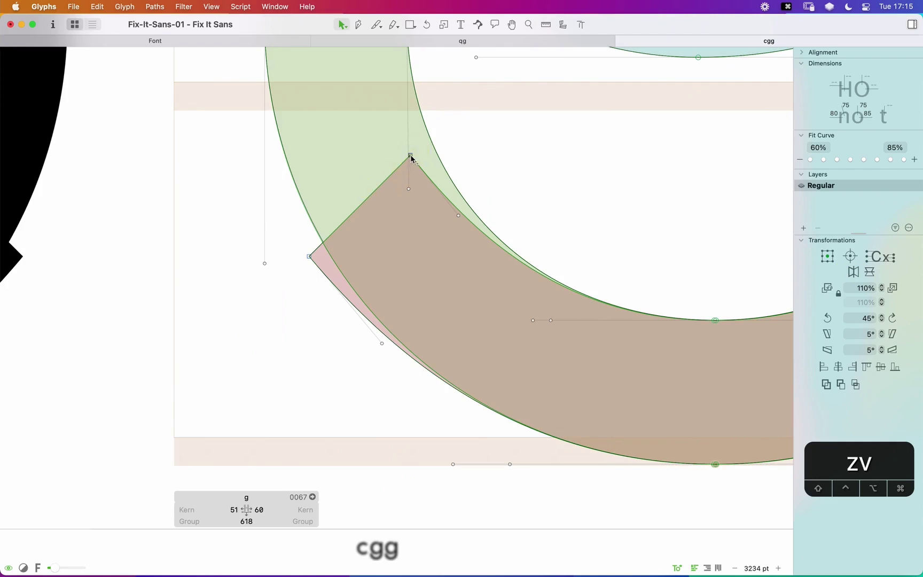
{"action": "left_click", "coordinate": [410, 155]}
{"action": "left_click", "coordinate": [309, 259], "text": "shift"}
{"action": "left_click_drag", "start_coordinate": [309, 258], "coordinate": [325, 239]}
{"action": "key", "text": "cmd+z"}
{"action": "left_click", "coordinate": [291, 295]}
{"action": "left_click", "coordinate": [411, 155]}
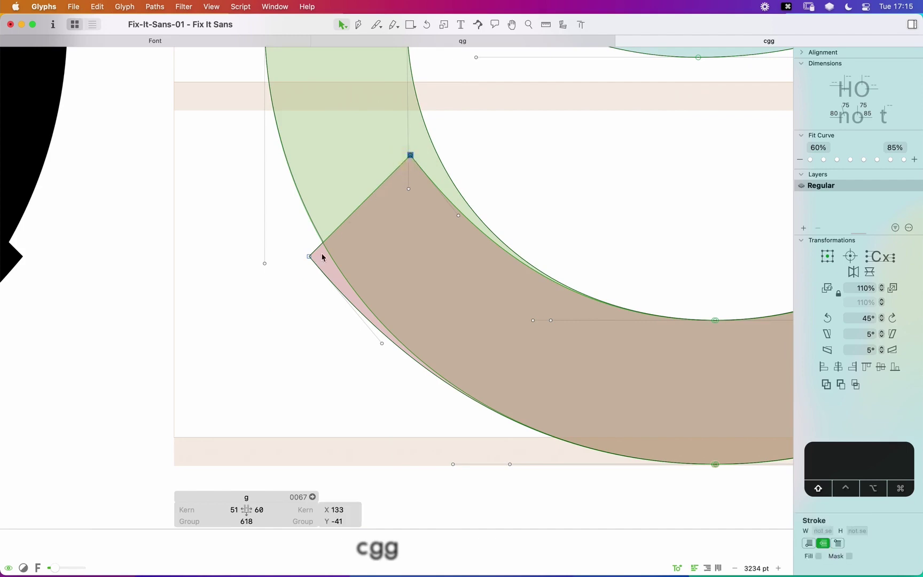
{"action": "left_click", "coordinate": [310, 256]}
{"action": "left_click_drag", "start_coordinate": [308, 258], "coordinate": [314, 249]}
{"action": "key", "text": "super+z"}
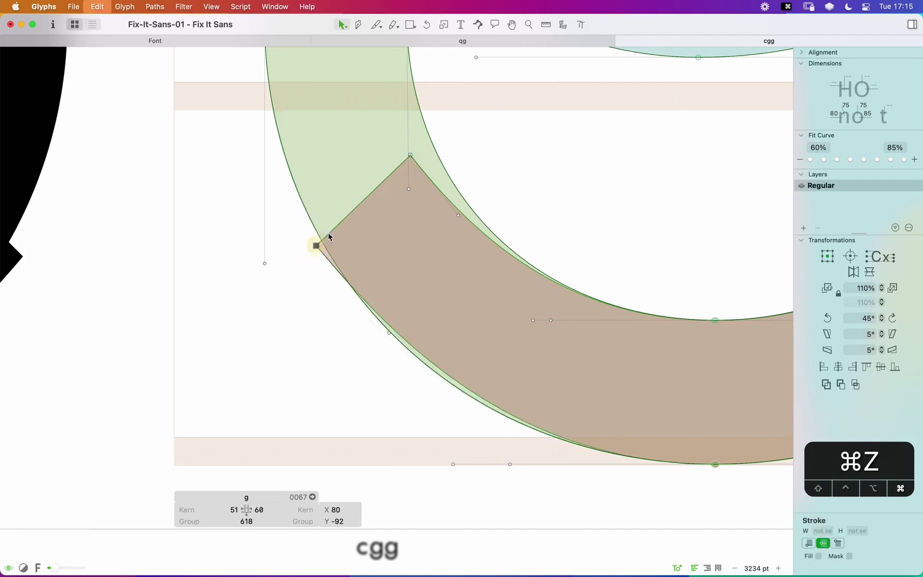
{"action": "left_click", "coordinate": [410, 155], "text": "shift"}
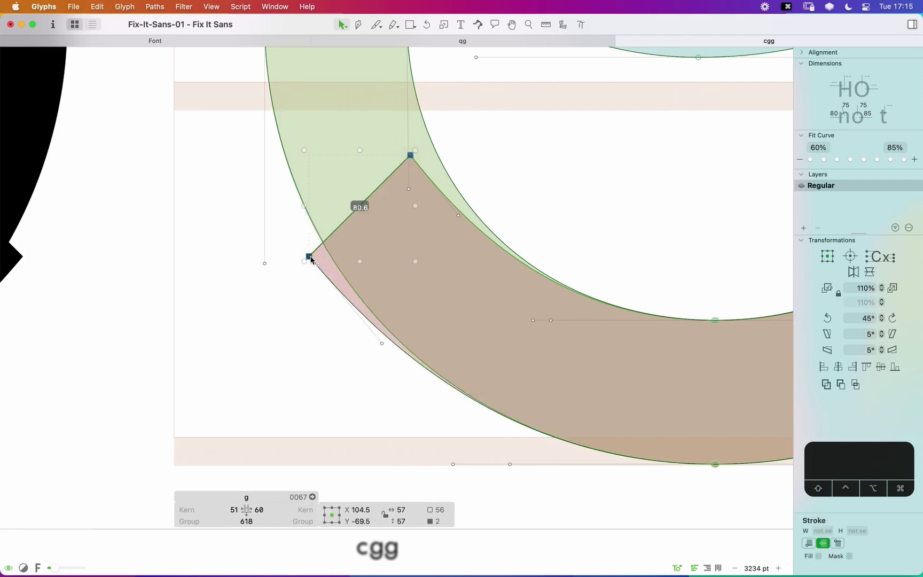
{"action": "left_click_drag", "start_coordinate": [311, 260], "coordinate": [325, 239]}
{"action": "key", "text": "super+z"}
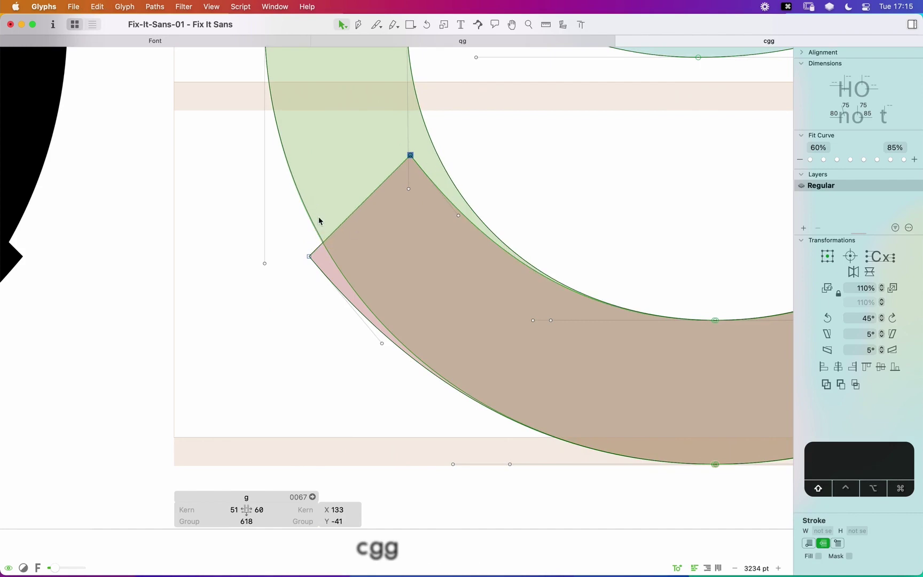
Step: Move the original tail's two tip nodes to a centre of X 112.5, Y -59.5 against the mirrored copy, and preview
{"action": "left_click", "coordinate": [309, 258]}
{"action": "left_click", "coordinate": [410, 155], "text": "shift"}
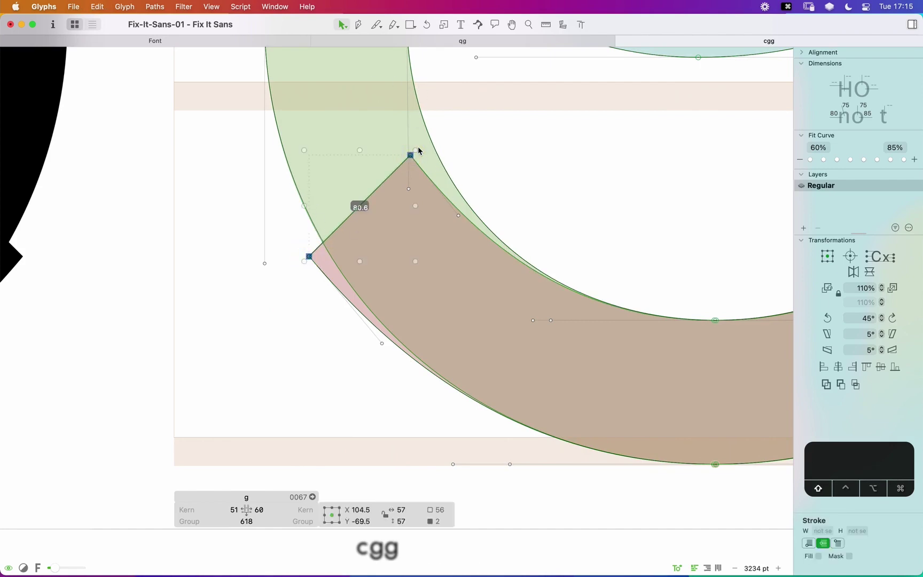
{"action": "key", "text": "shift+Right"}
{"action": "key", "text": "shift+Up"}
{"action": "key", "text": "Left"}
{"action": "key", "text": "Left"}
{"action": "key", "text": "Left"}
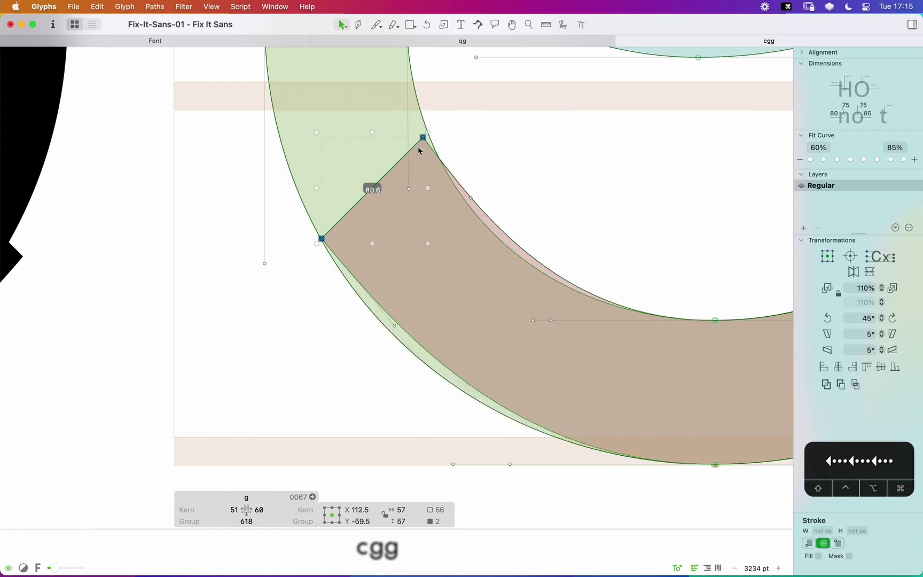
{"action": "key", "text": "Right"}
{"action": "key", "text": "Right"}
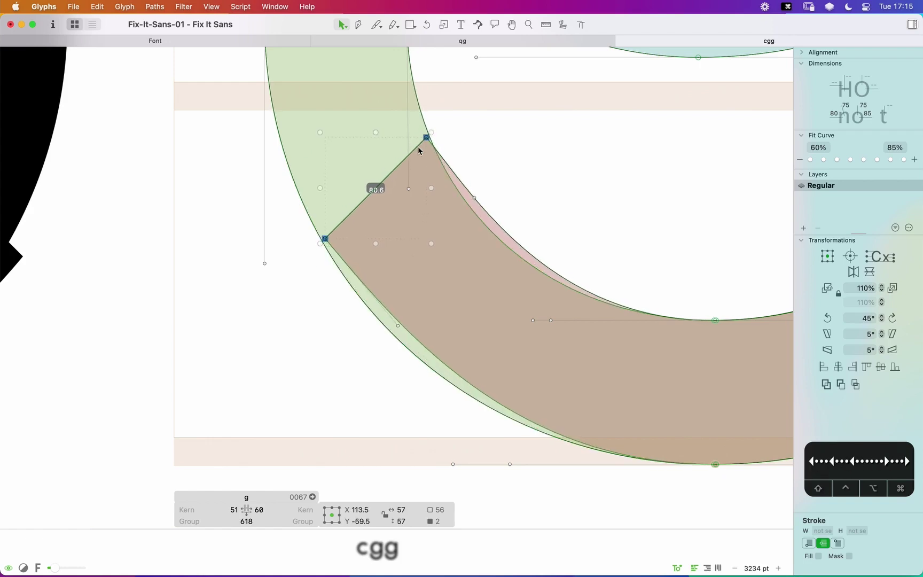
{"action": "key", "text": "Left"}
{"action": "key", "text": "Left"}
{"action": "key", "text": "Right"}
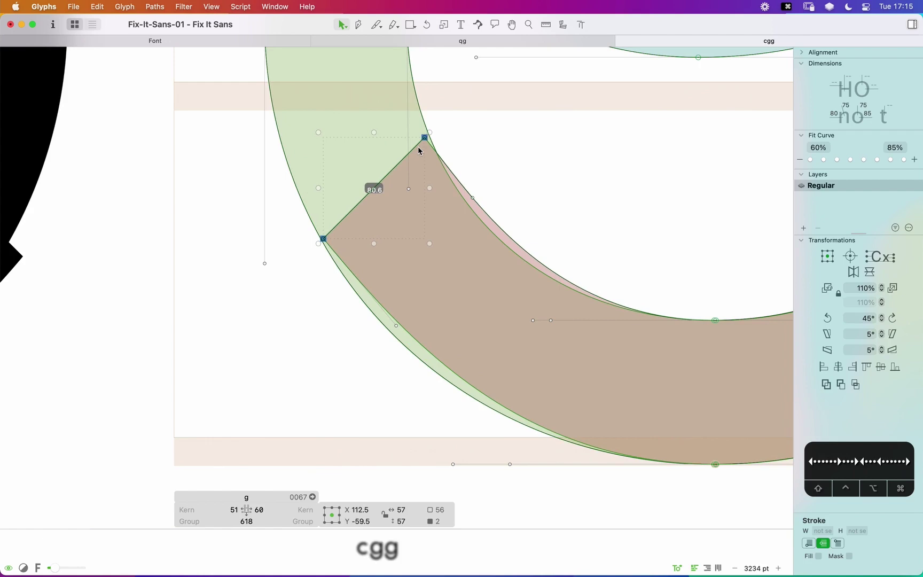
{"action": "left_click", "coordinate": [513, 196]}
{"action": "key", "text": "cmd+minus"}
{"action": "key", "text": "space"}
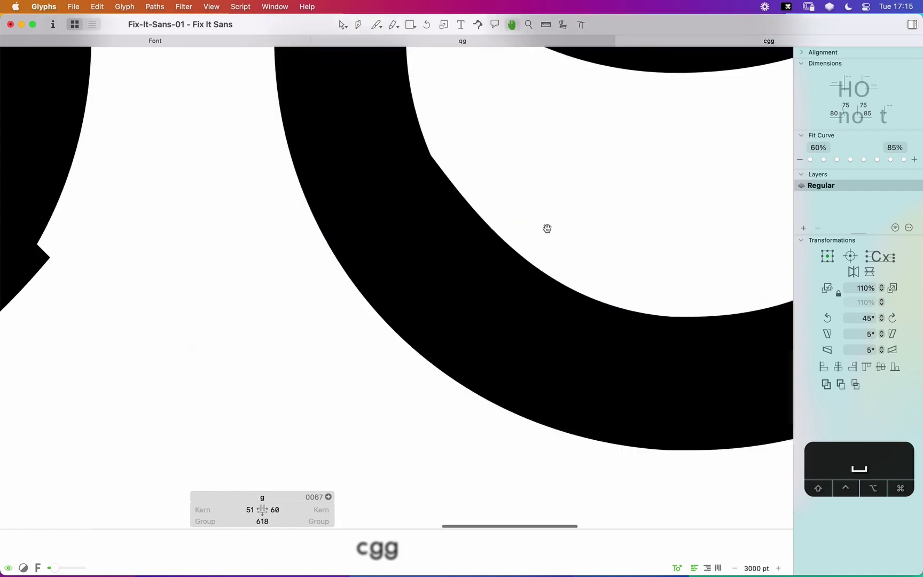
Step: Move the two handles next to the tail's tip to a centre of X 140.5, Y -111 so the curves follow the mirrored copy
{"action": "left_click_drag", "start_coordinate": [546, 228], "coordinate": [446, 196]}
{"action": "left_click_drag", "start_coordinate": [401, 140], "coordinate": [340, 252]}
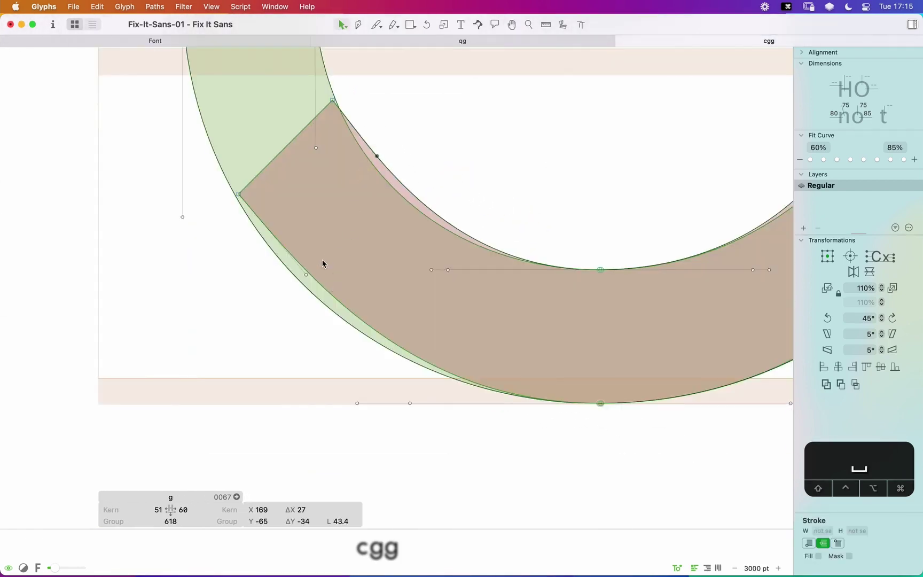
{"action": "left_click", "coordinate": [306, 275], "text": "shift"}
{"action": "key", "text": "shift+Down"}
{"action": "key", "text": "shift+Left"}
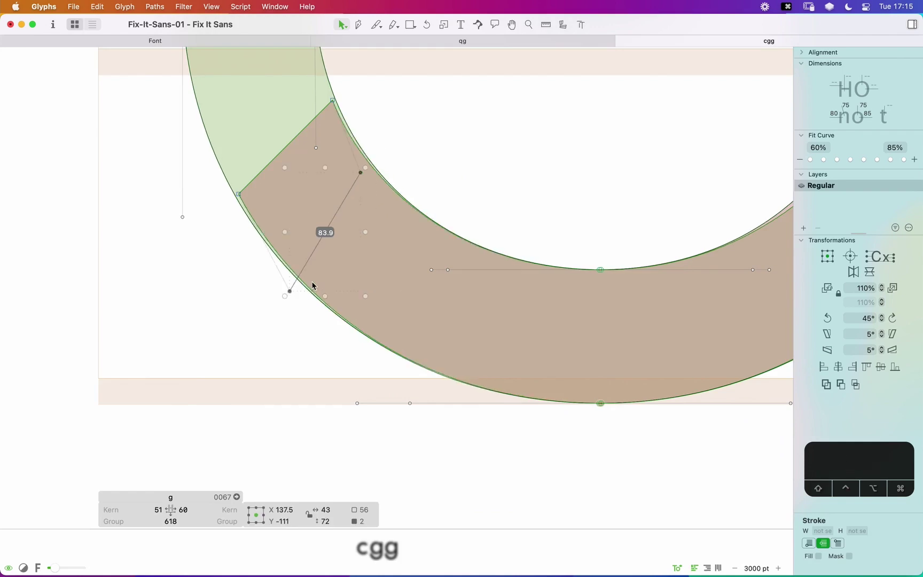
{"action": "key", "text": "Right"}
{"action": "key", "text": "Right"}
{"action": "key", "text": "Right"}
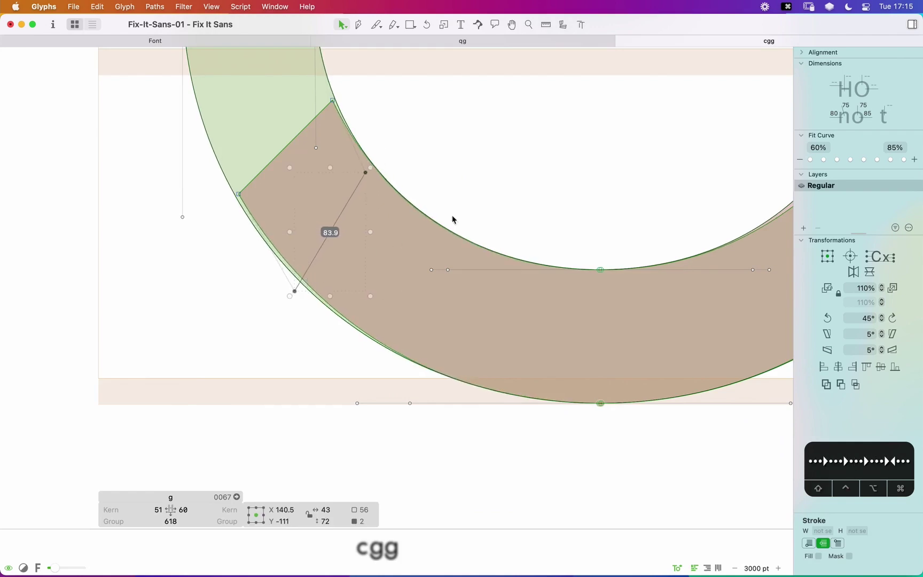
{"action": "left_click", "coordinate": [506, 186]}
{"action": "key", "text": "super+minus"}
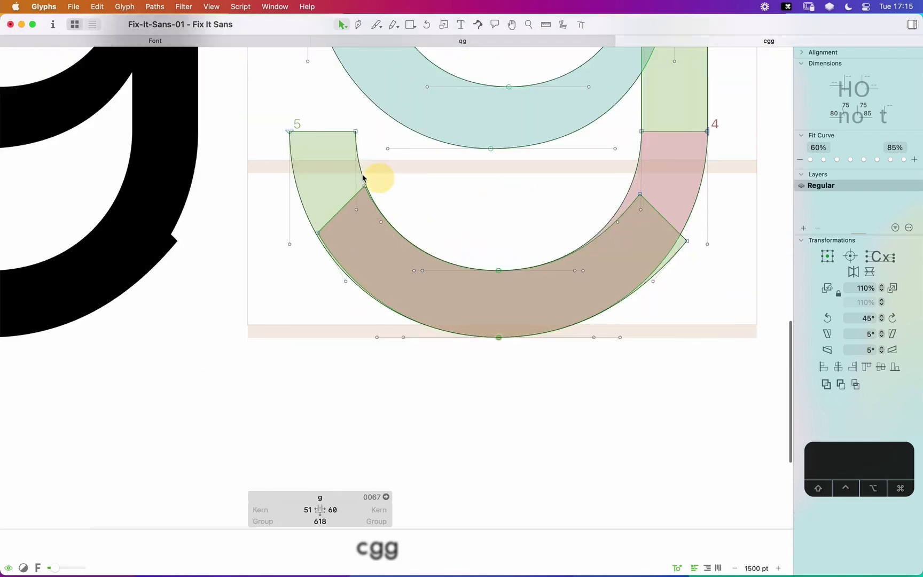
Step: Delete the mirrored copy of the tail from the g and preview the letter beside its neighbours
{"action": "double_click", "coordinate": [354, 165]}
{"action": "key", "text": "BackSpace"}
{"action": "scroll", "coordinate": [414, 182], "scroll_direction": "down", "scroll_amount": 5}
{"action": "key", "text": "space"}
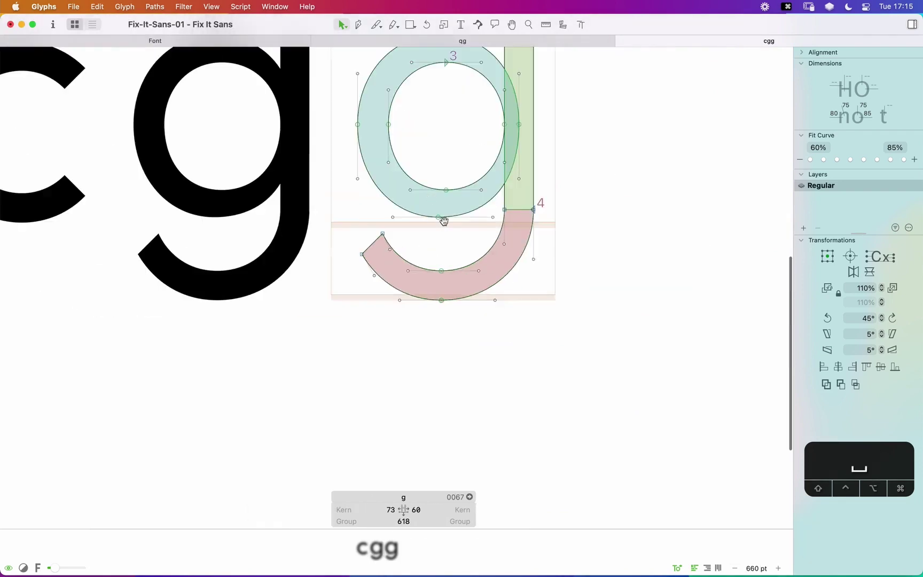
{"action": "left_click_drag", "start_coordinate": [414, 182], "coordinate": [556, 266]}
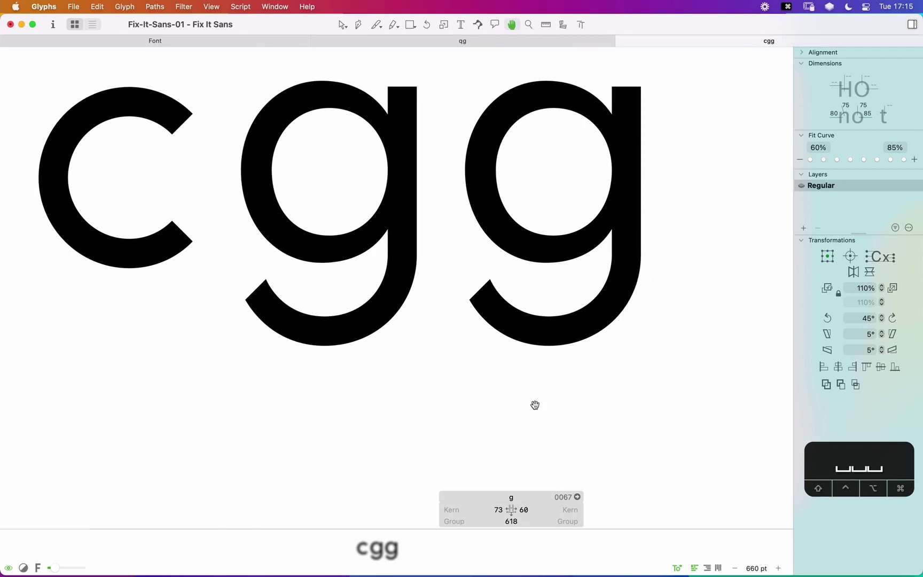
Step: Inspect the tail's tip points and measure the stroke thickness along the slanted cut and further along the tail
{"action": "key", "text": "z"}
{"action": "left_click_drag", "start_coordinate": [552, 239], "coordinate": [412, 367]}
{"action": "key", "text": "v"}
{"action": "left_click", "coordinate": [358, 257]}
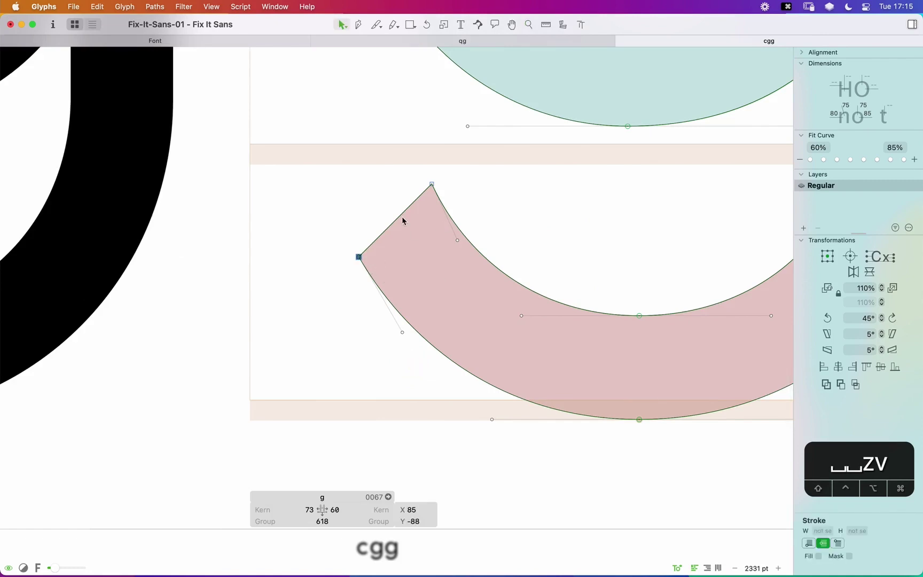
{"action": "left_click", "coordinate": [457, 240]}
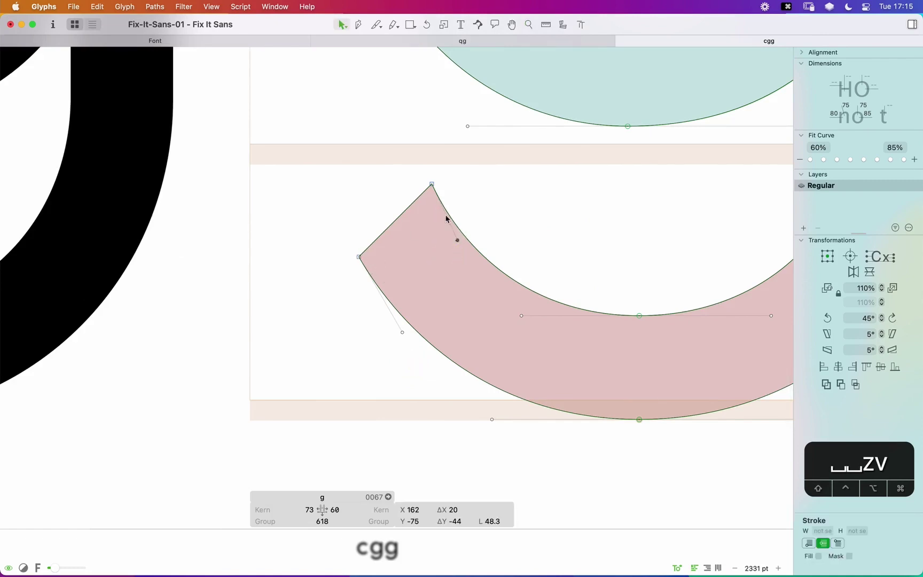
{"action": "key", "text": "space"}
{"action": "key", "text": "l"}
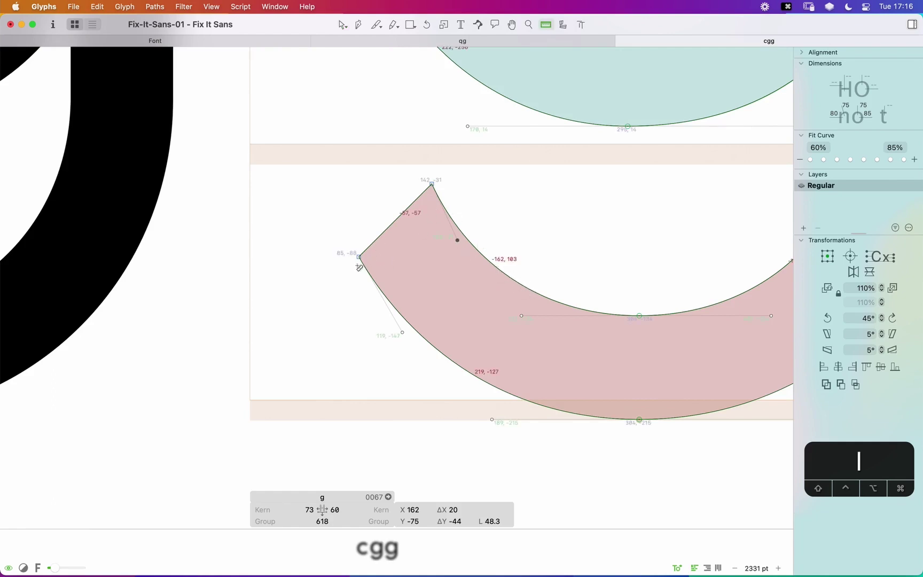
{"action": "left_click_drag", "start_coordinate": [359, 267], "coordinate": [450, 172]}
{"action": "mouse_move", "coordinate": [416, 371]}
{"action": "left_mouse_down"}
{"action": "mouse_move", "coordinate": [501, 248]}
{"action": "mouse_move", "coordinate": [535, 232]}
{"action": "left_mouse_up"}
Step: Move the tail's inner tip node diagonally along the cut to X 134, Y -39 to thin the terminal
{"action": "key", "text": "v"}
{"action": "left_click", "coordinate": [431, 184]}
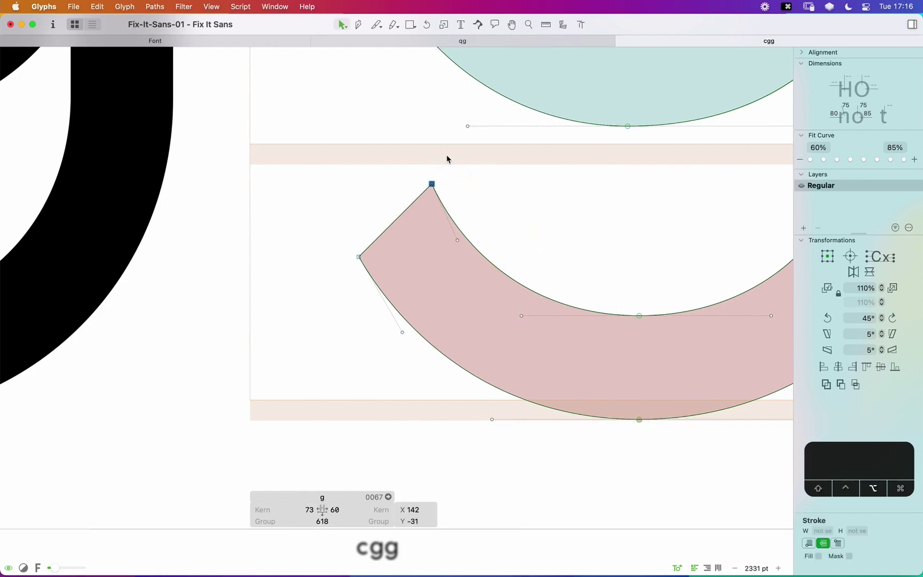
{"action": "key", "text": "alt+Down"}
{"action": "key", "text": "alt+Left"}
{"action": "key", "text": "alt+Down"}
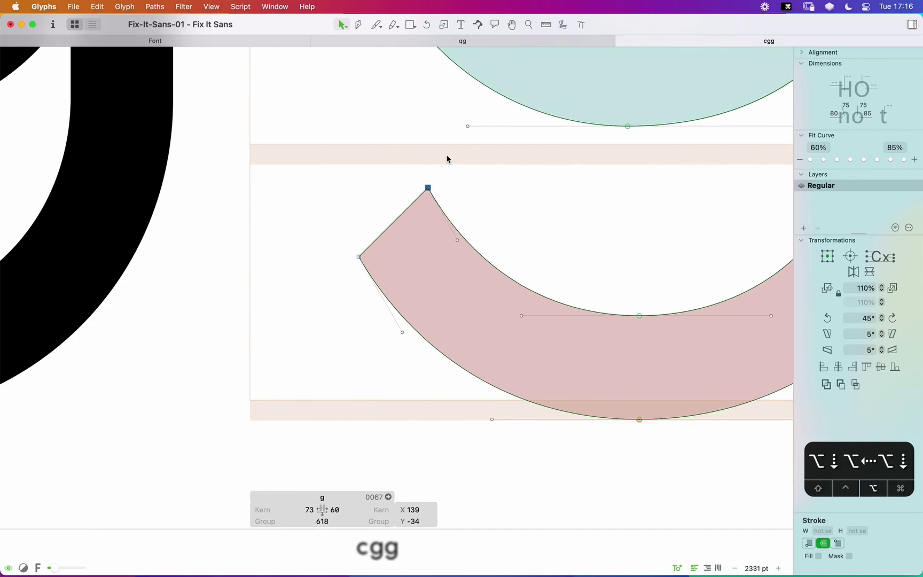
{"action": "key", "text": "alt+Left"}
{"action": "key", "text": "alt+Down"}
{"action": "key", "text": "alt+Left"}
{"action": "key", "text": "alt+Down"}
{"action": "key", "text": "alt+Left"}
{"action": "key", "text": "alt+Down"}
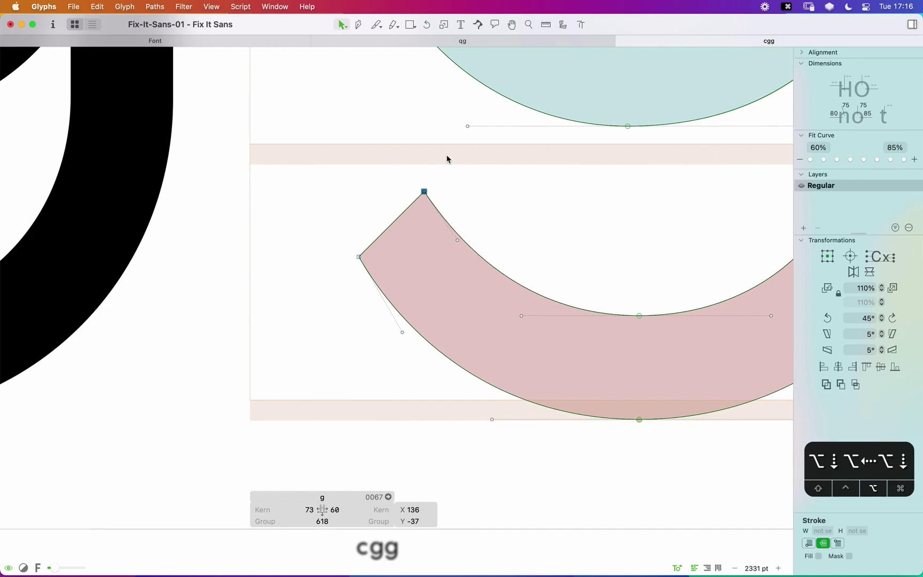
{"action": "key", "text": "alt+Left"}
{"action": "key", "text": "alt+Down"}
{"action": "key", "text": "alt+Left"}
{"action": "key", "text": "alt+Down"}
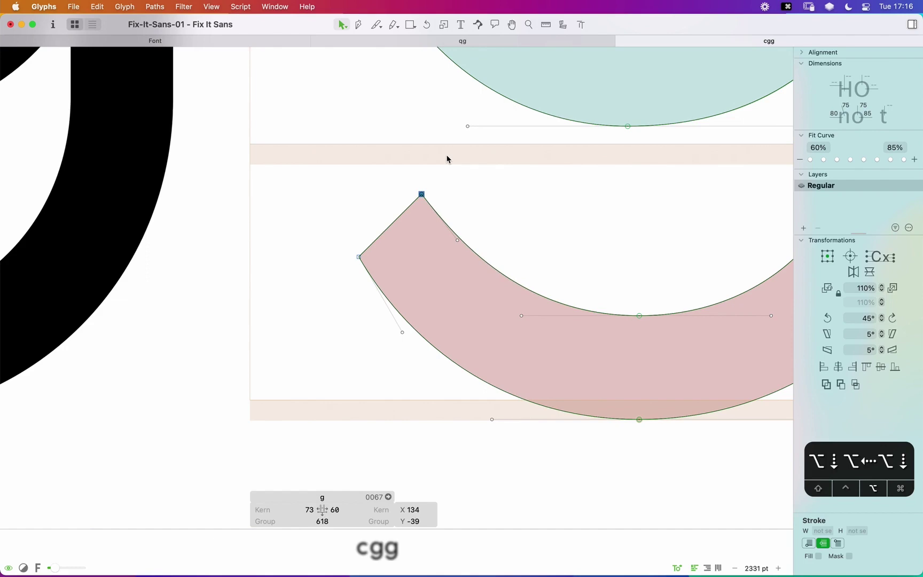
Step: Preview the g's tail and move the inner tip node back up along the cut to X 138, Y -35
{"action": "key", "text": "space"}
{"action": "key", "text": "cmd+minus"}
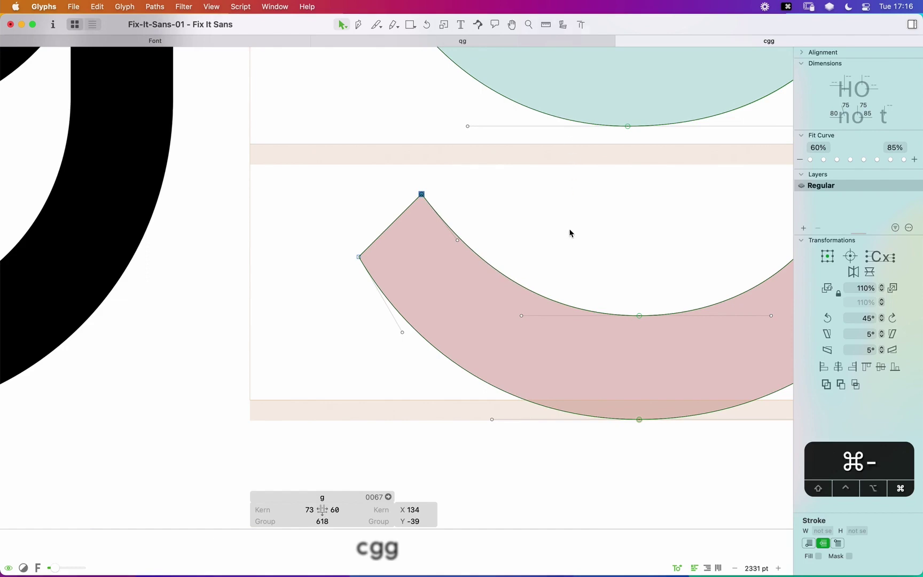
{"action": "left_click_drag", "start_coordinate": [484, 210], "coordinate": [613, 234]}
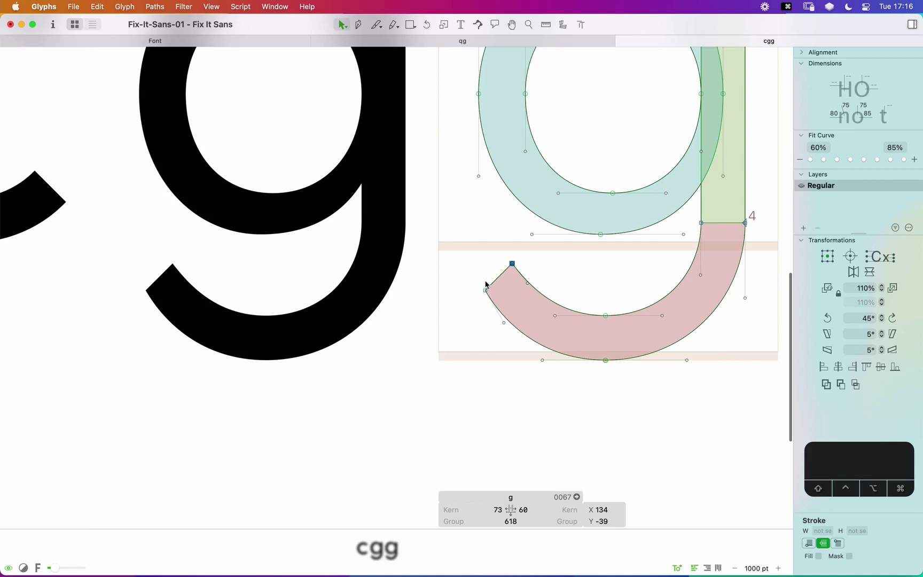
{"action": "key", "text": "alt+Up"}
{"action": "key", "text": "alt+Right"}
{"action": "key", "text": "alt+Up"}
{"action": "key", "text": "alt+Right"}
{"action": "key", "text": "alt+Up"}
{"action": "key", "text": "alt+Right"}
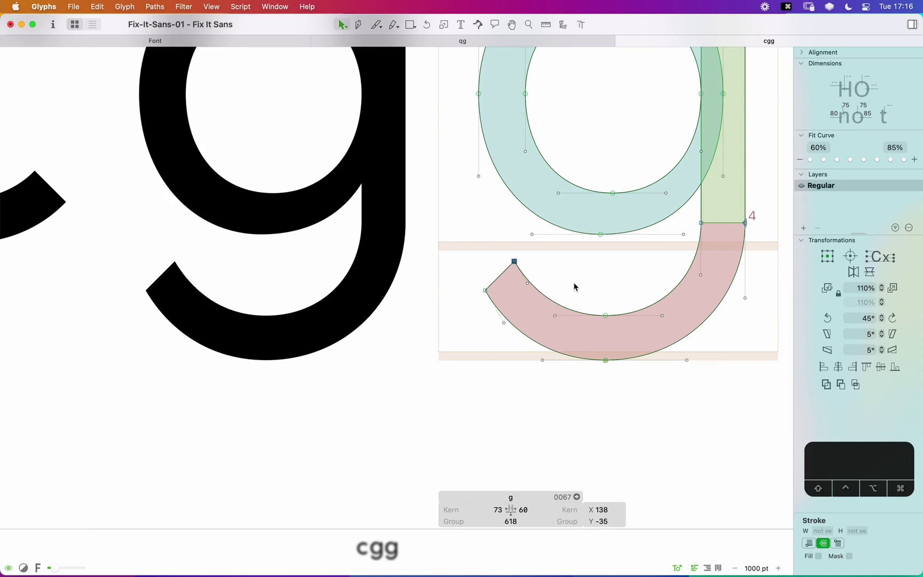
Step: Move the two handles left of the tail's bottom nodes to a centre of X 190.5, Y -174.5, and the two tip handles to X 150.5, Y -111
{"action": "left_click_drag", "start_coordinate": [569, 302], "coordinate": [534, 377]}
{"action": "key", "text": "shift+Left"}
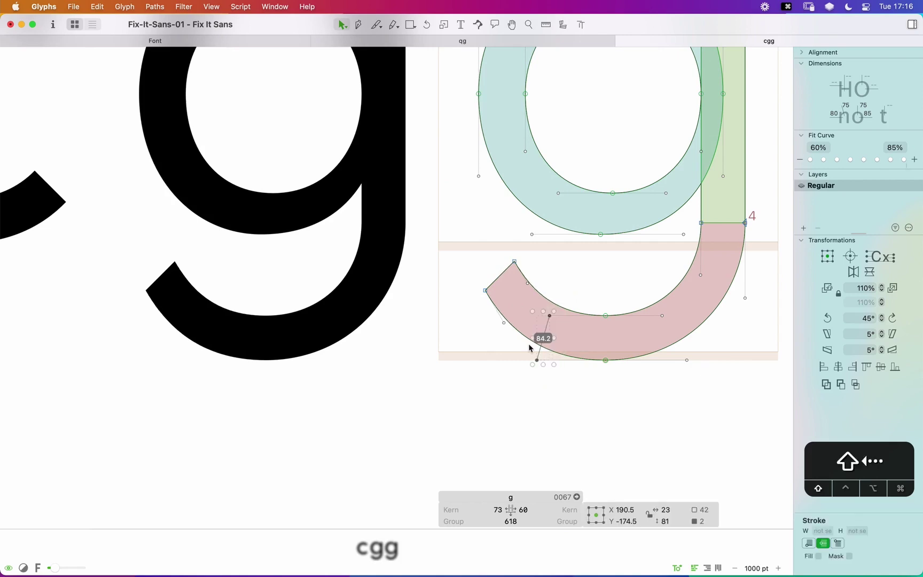
{"action": "key", "text": "shift+Right"}
{"action": "key", "text": "shift+Left"}
{"action": "left_click_drag", "start_coordinate": [544, 282], "coordinate": [495, 345]}
{"action": "key", "text": "shift+Right"}
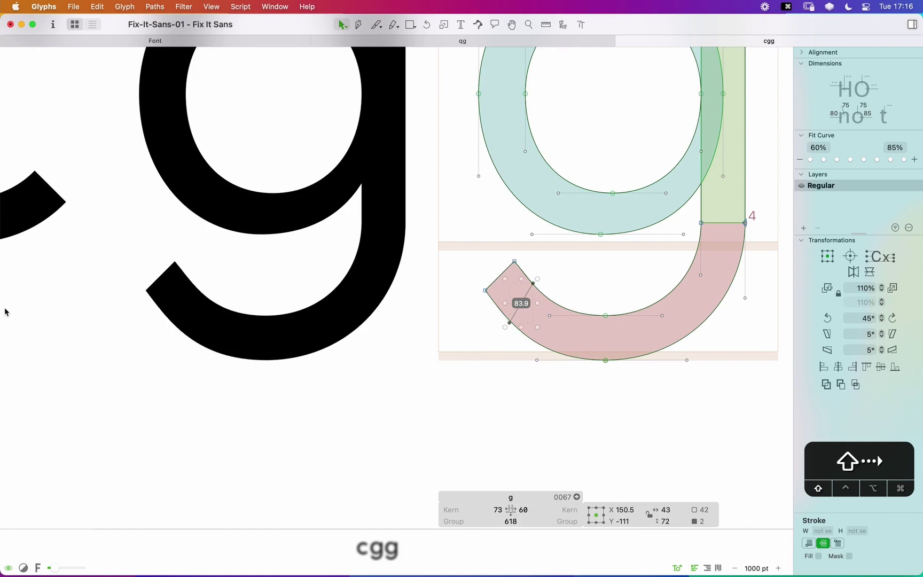
Step: Shift the handle pair beside the g tail's terminal horizontally to X 149.5
{"action": "key", "text": "shift+Left"}
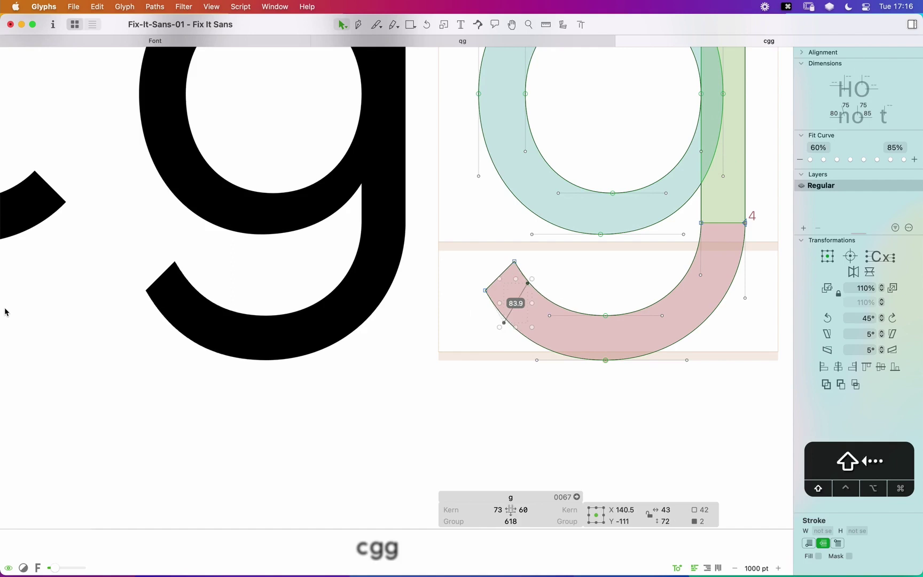
{"action": "key", "text": "shift+Left"}
{"action": "key", "text": "shift+Right"}
{"action": "key", "text": "Right"}
{"action": "key", "text": "Right"}
{"action": "key", "text": "Right"}
{"action": "key", "text": "Right"}
{"action": "key", "text": "Right"}
{"action": "key", "text": "Right"}
{"action": "key", "text": "Right"}
{"action": "key", "text": "Right"}
{"action": "key", "text": "Right"}
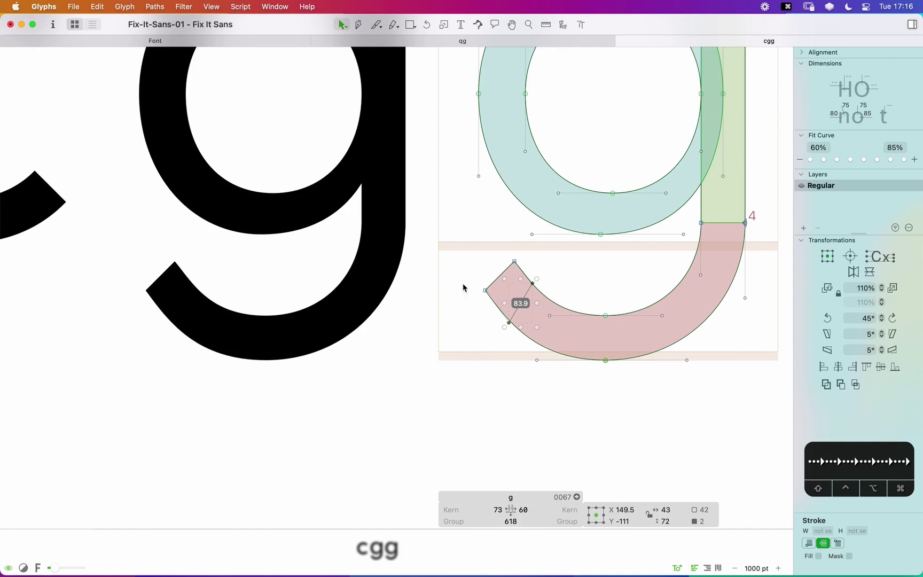
Step: Move the tail's left bottom handle pair to X 200.5 and slide the two bottom extreme nodes to X 314 without moving their handles
{"action": "key", "text": "shift+Right"}
{"action": "key", "text": "shift+Right"}
{"action": "key", "text": "shift+Right"}
{"action": "key", "text": "shift+Right"}
{"action": "key", "text": "shift+Right"}
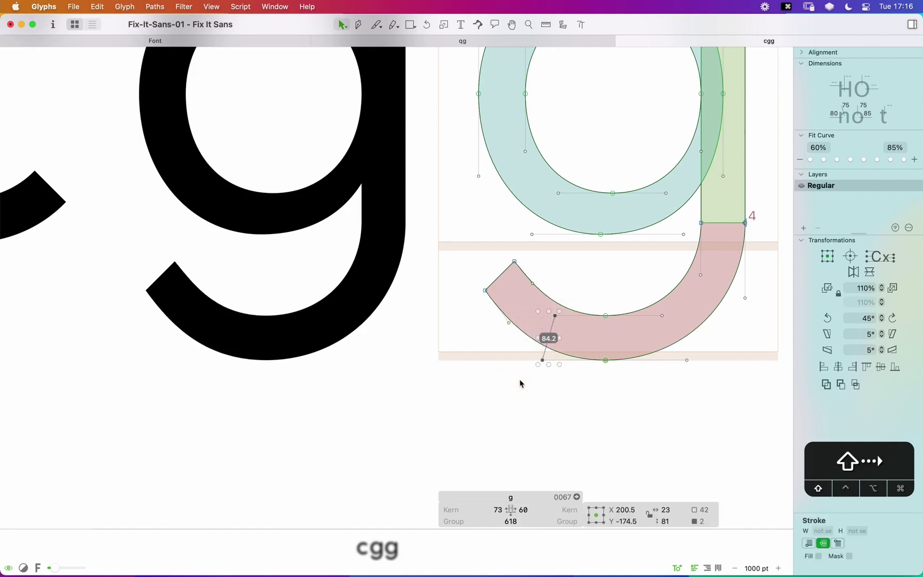
{"action": "left_click_drag", "start_coordinate": [633, 285], "coordinate": [579, 398]}
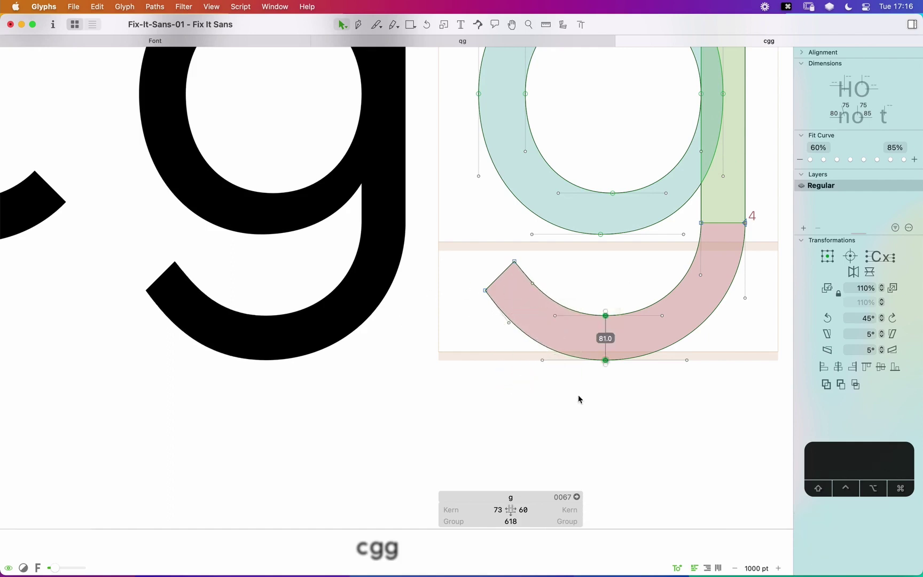
{"action": "key", "text": "alt+shift+Right"}
{"action": "key", "text": "space"}
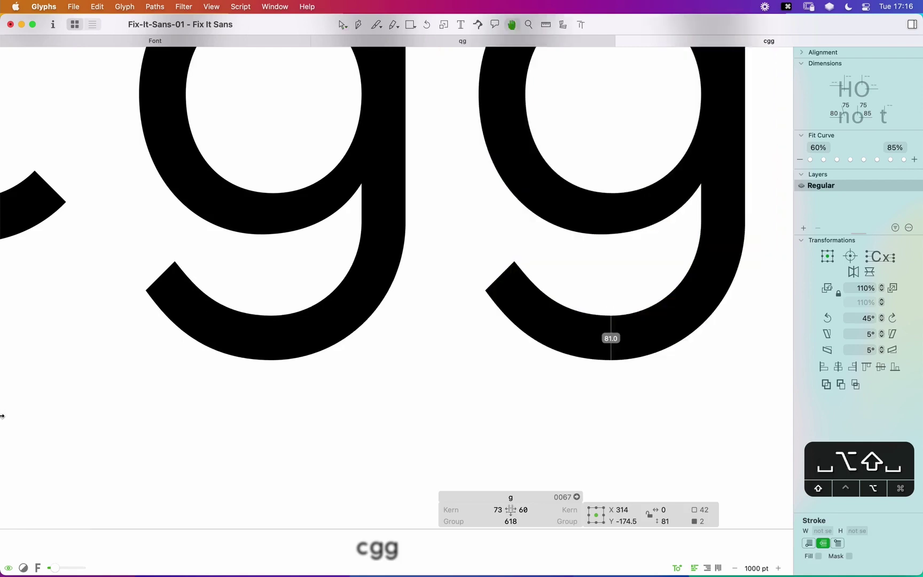
Step: Shift the right bottom handle pair of the tail 10 units right and the left bottom pair to X 190.5
{"action": "left_click_drag", "start_coordinate": [655, 292], "coordinate": [711, 398]}
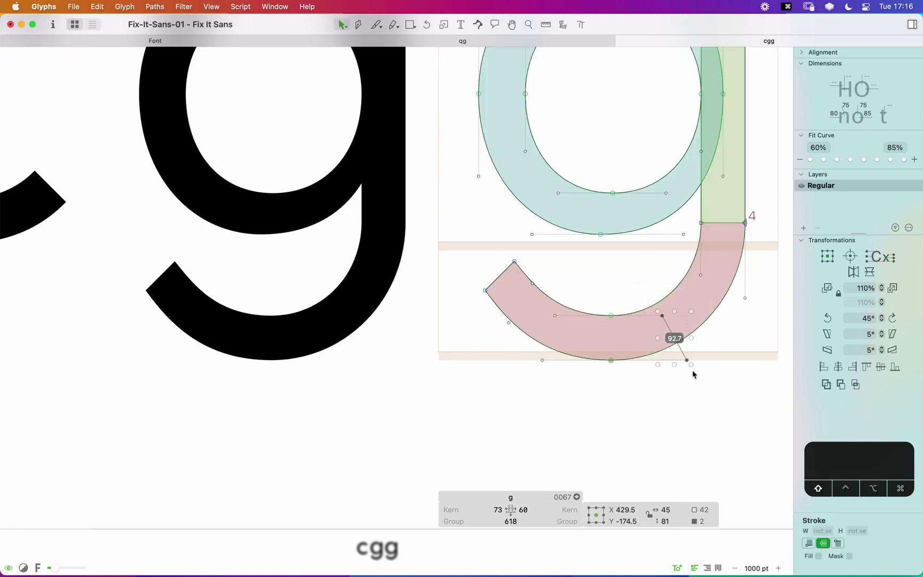
{"action": "left_click_drag", "start_coordinate": [580, 290], "coordinate": [536, 370]}
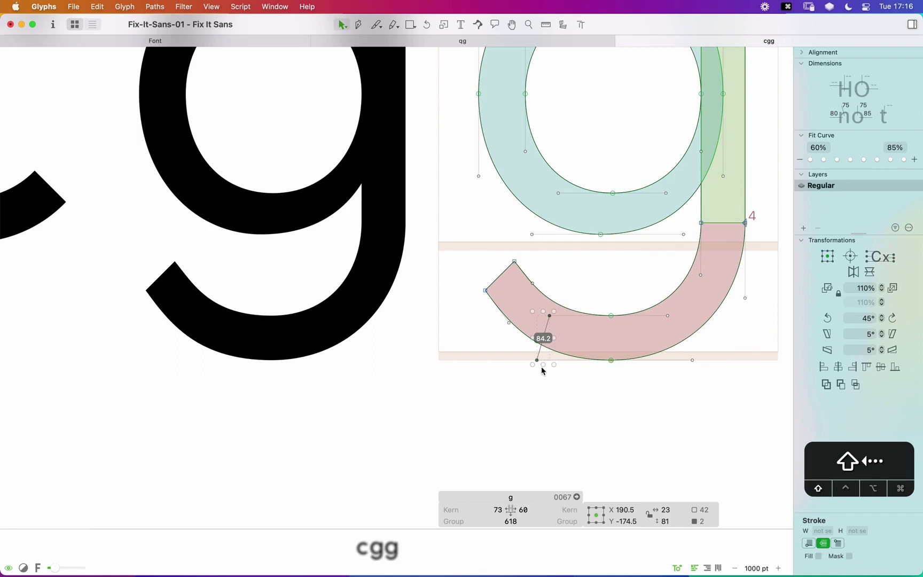
{"action": "key", "text": "space"}
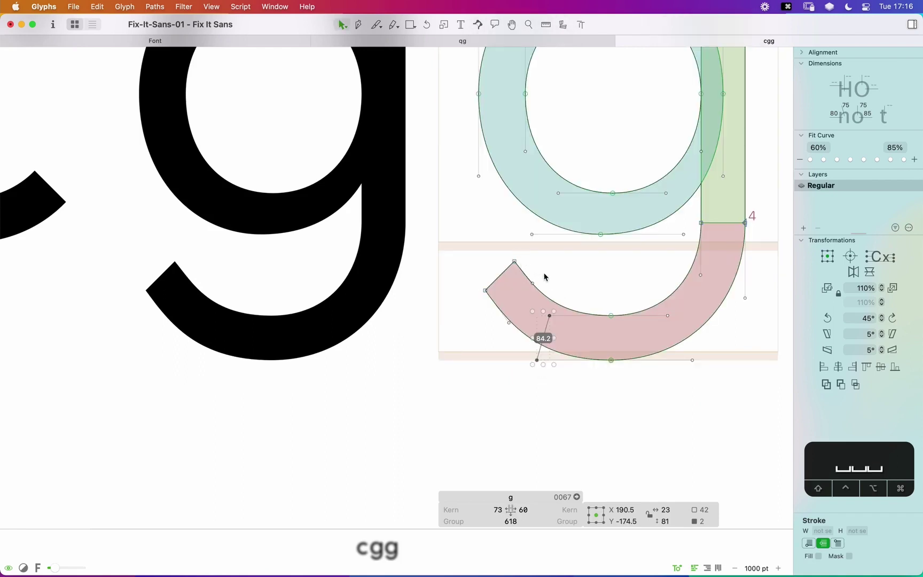
Step: Move the inner curve handle beside the tail's terminal to X 161, Y -65
{"action": "left_click_drag", "start_coordinate": [544, 277], "coordinate": [527, 300]}
{"action": "key", "text": "shift+Down"}
{"action": "key", "text": "shift+Right"}
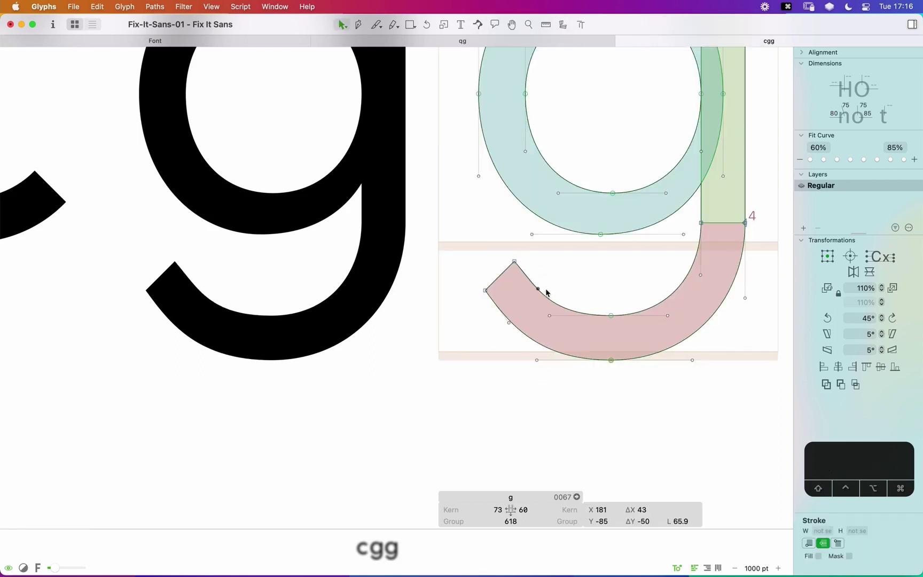
{"action": "key", "text": "shift+Left"}
{"action": "key", "text": "shift+Up"}
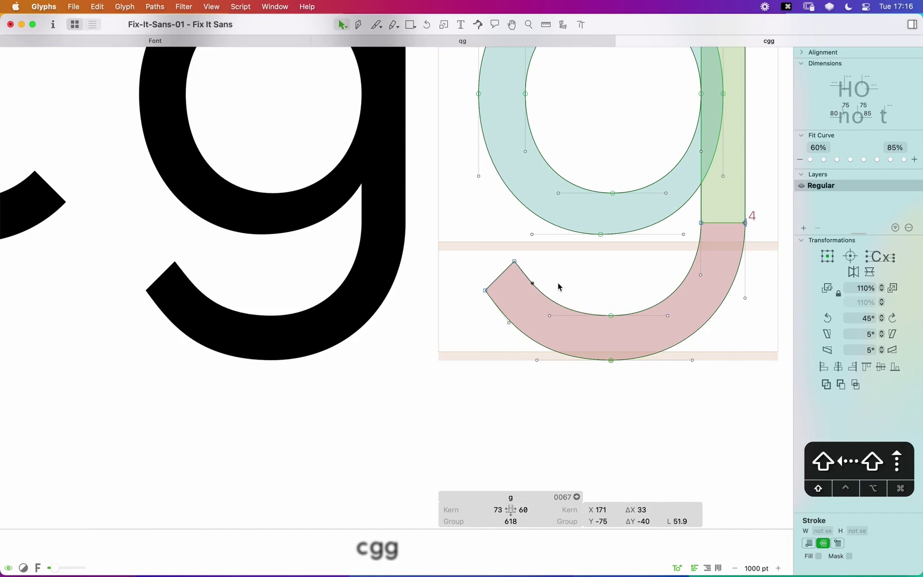
{"action": "key", "text": "shift+Left"}
{"action": "key", "text": "shift+Up"}
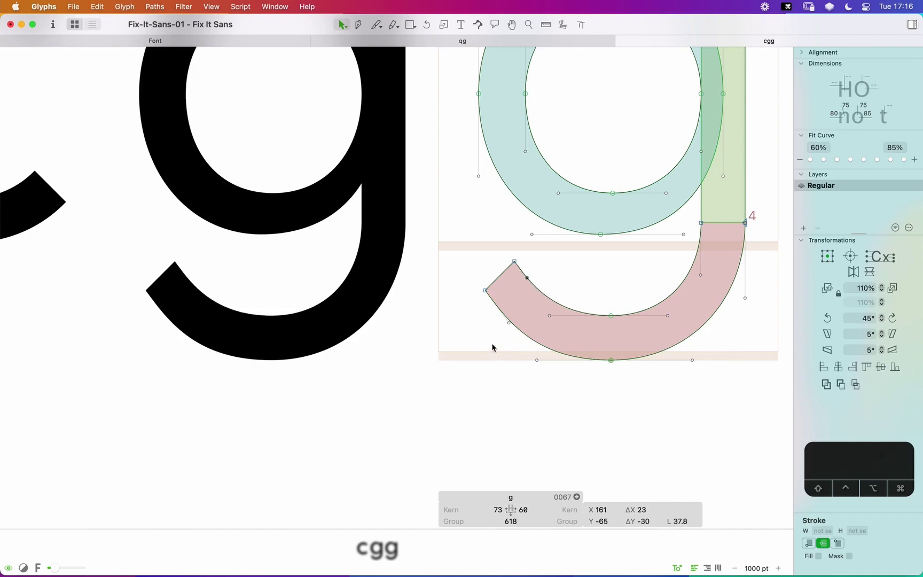
Step: Move the outer handle beside the tail's terminal to X 108, Y -127, and the left bottom handle pair to X 180.5
{"action": "left_click", "coordinate": [509, 323]}
{"action": "key", "text": "shift+Left"}
{"action": "key", "text": "shift+Up"}
{"action": "key", "text": "shift+Left"}
{"action": "key", "text": "shift+Up"}
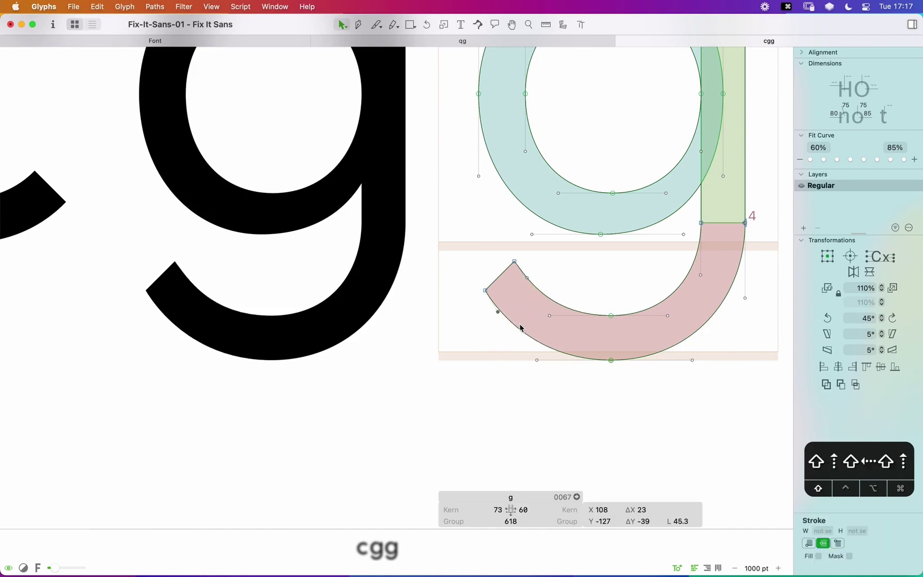
{"action": "left_click_drag", "start_coordinate": [571, 292], "coordinate": [505, 388]}
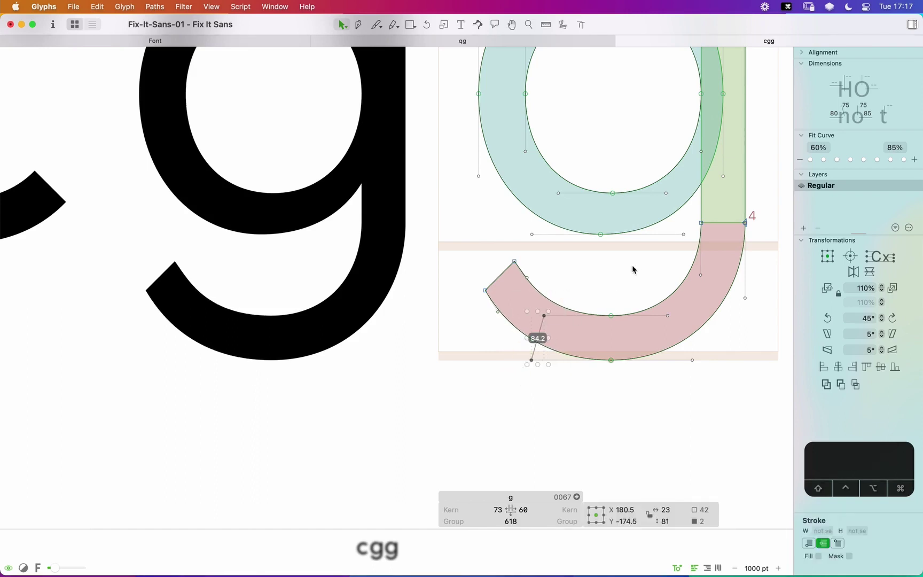
Step: Duplicate the whole tail contour in place and flip the copy horizontally
{"action": "key", "text": "space"}
{"action": "left_click_drag", "start_coordinate": [625, 287], "coordinate": [597, 294]}
{"action": "left_click", "coordinate": [628, 305]}
{"action": "key", "text": "super+c"}
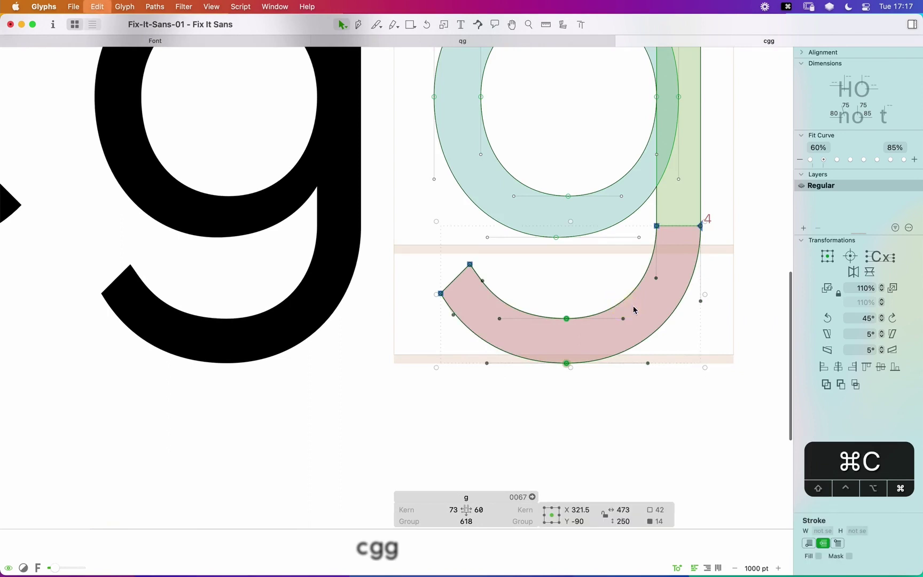
{"action": "left_click", "coordinate": [853, 271]}
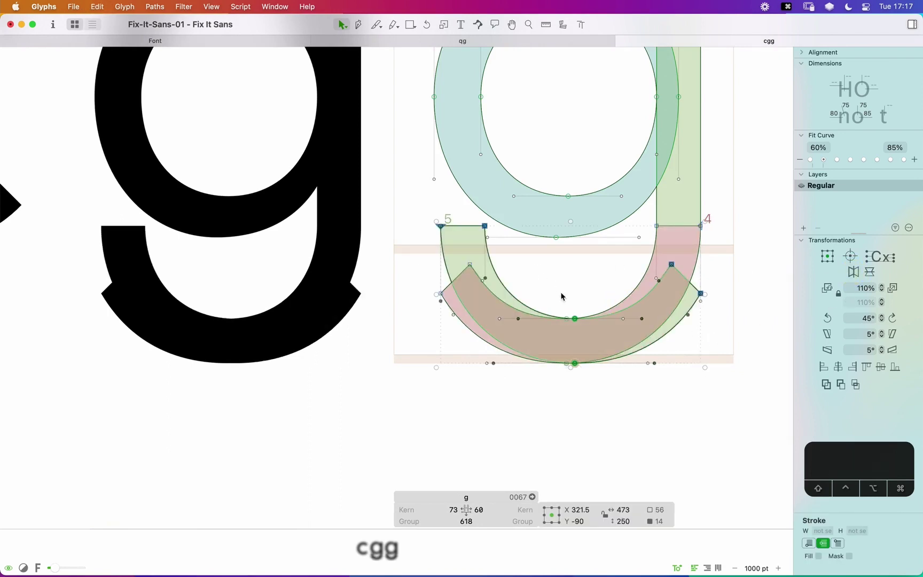
Step: Shift the mirrored tail copy left until its curve lines up with the original tail for comparison
{"action": "key", "text": "shift+Left"}
{"action": "key", "text": "shift+Left"}
{"action": "key", "text": "shift+Left"}
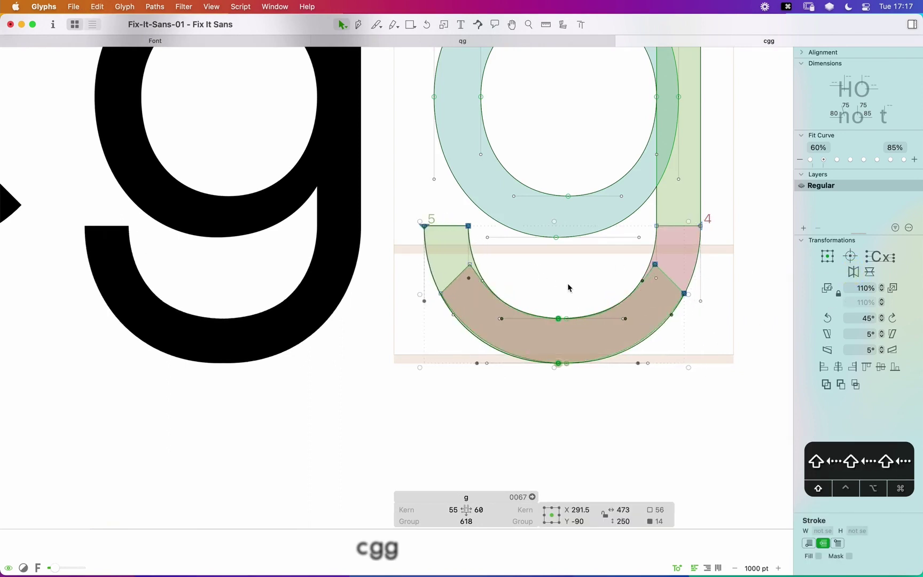
{"action": "key", "text": "Right"}
{"action": "key", "text": "Left"}
{"action": "key", "text": "Left"}
Step: Move the inner corner of the original tail's terminal down and right to shorten it and change the cut angle
{"action": "key", "text": "z"}
{"action": "left_click_drag", "start_coordinate": [593, 243], "coordinate": [359, 402]}
{"action": "key", "text": "v"}
{"action": "left_click", "coordinate": [496, 183]}
{"action": "left_click", "coordinate": [382, 121]}
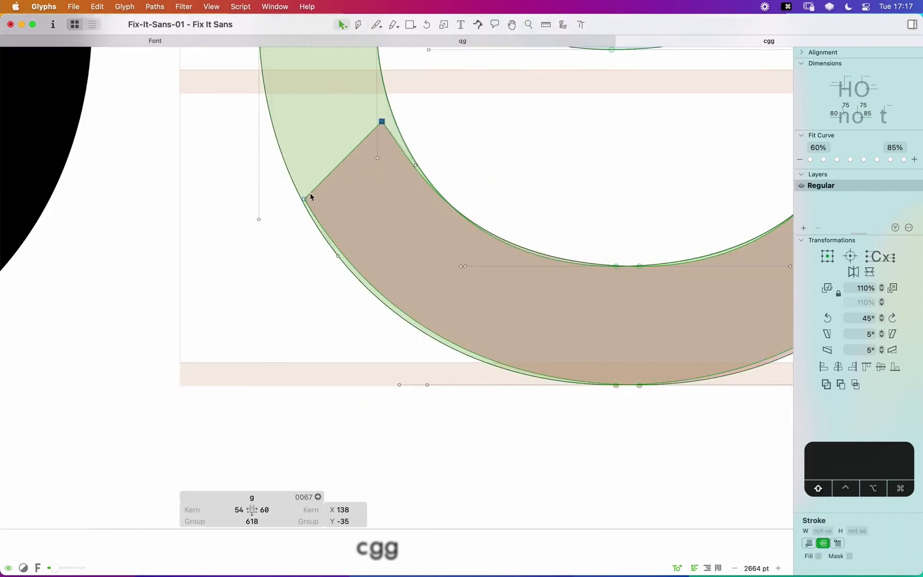
{"action": "left_click", "coordinate": [426, 112]}
{"action": "mouse_move", "coordinate": [382, 123]}
{"action": "left_mouse_down"}
{"action": "mouse_move", "coordinate": [391, 120]}
{"action": "mouse_move", "coordinate": [391, 136]}
{"action": "left_mouse_up"}
{"action": "left_click", "coordinate": [340, 175]}
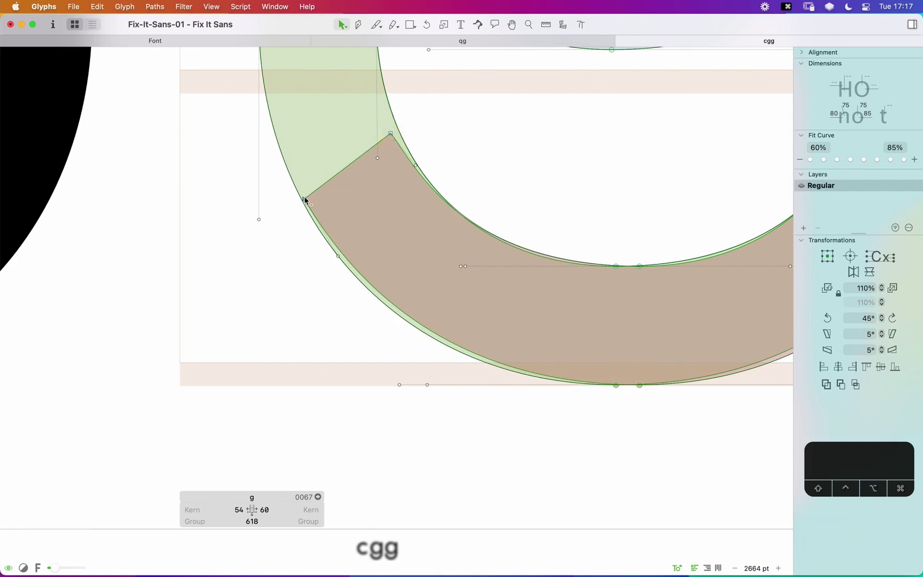
Step: Nudge both terminal corners of the tail together to a centre of X 114.5, Y -63.5
{"action": "left_click", "coordinate": [304, 200]}
{"action": "left_click", "coordinate": [390, 134], "text": "shift"}
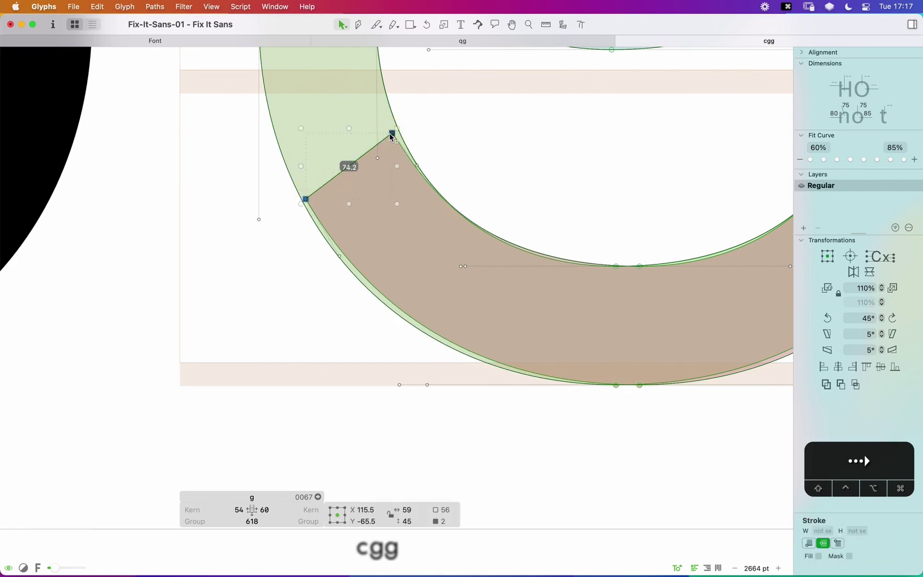
{"action": "key", "text": "Up"}
{"action": "key", "text": "Left"}
{"action": "key", "text": "Up"}
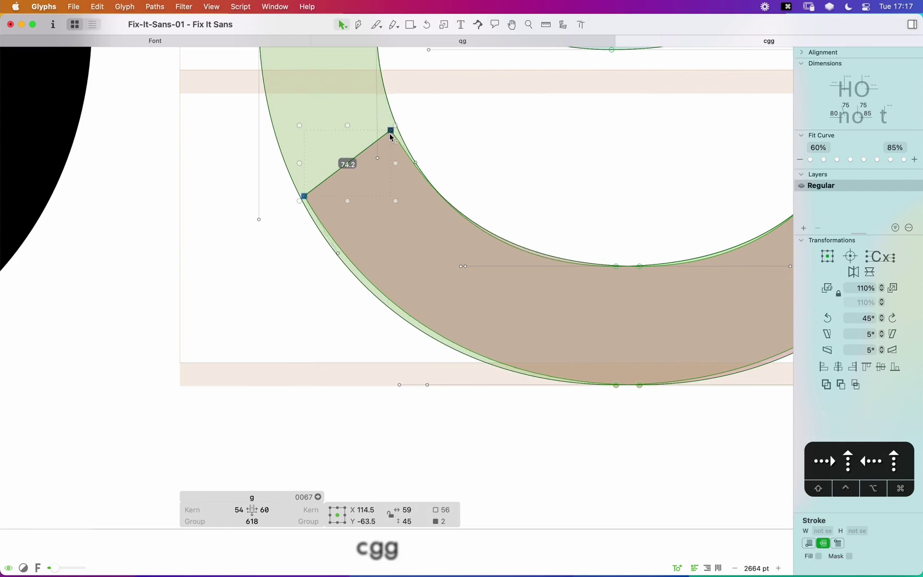
Step: Delete the mirrored tail copy from the g and preview the cgg sample at 500 pt
{"action": "left_click", "coordinate": [656, 169]}
{"action": "key", "text": "cmd+minus"}
{"action": "key", "text": "cmd+minus"}
{"action": "key", "text": "cmd+minus"}
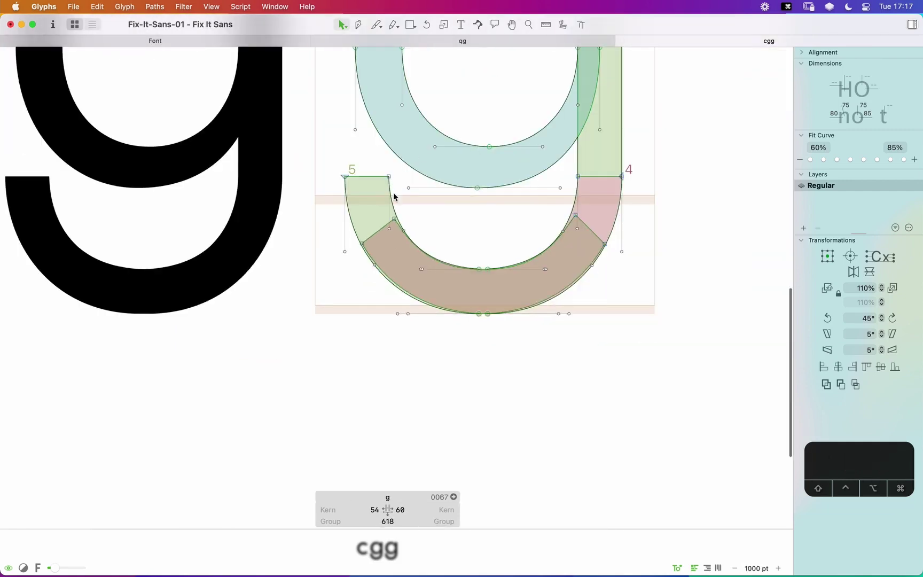
{"action": "double_click", "coordinate": [400, 205]}
{"action": "key", "text": "Escape"}
{"action": "left_click_drag", "start_coordinate": [488, 222], "coordinate": [627, 262]}
{"action": "key", "text": "cmd+minus"}
{"action": "key", "text": "cmd+minus"}
{"action": "key", "text": "space"}
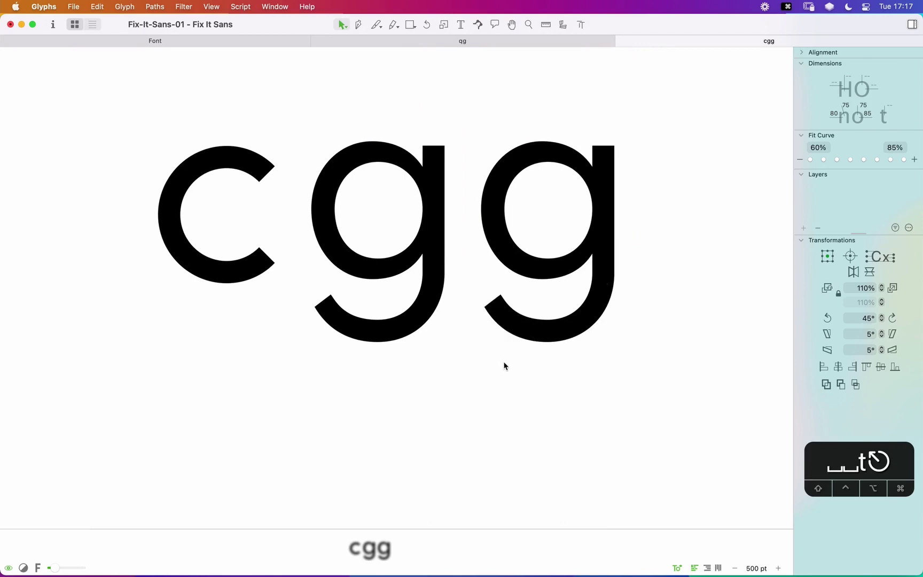
Step: Nudge the inner corner of the tail's terminal together with its handle to a centre of X 154.5, Y -51
{"action": "key", "text": "z"}
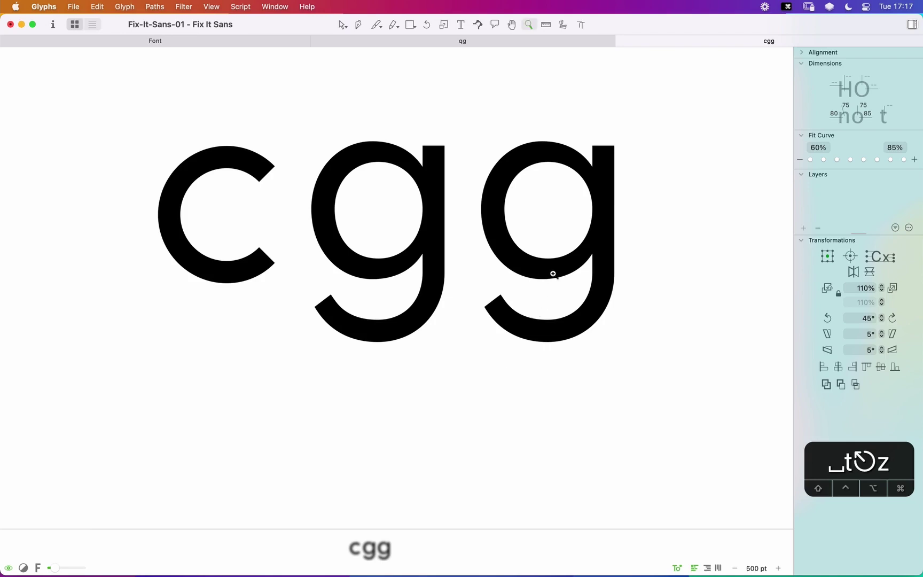
{"action": "left_click_drag", "start_coordinate": [572, 280], "coordinate": [431, 371]}
{"action": "key", "text": "v"}
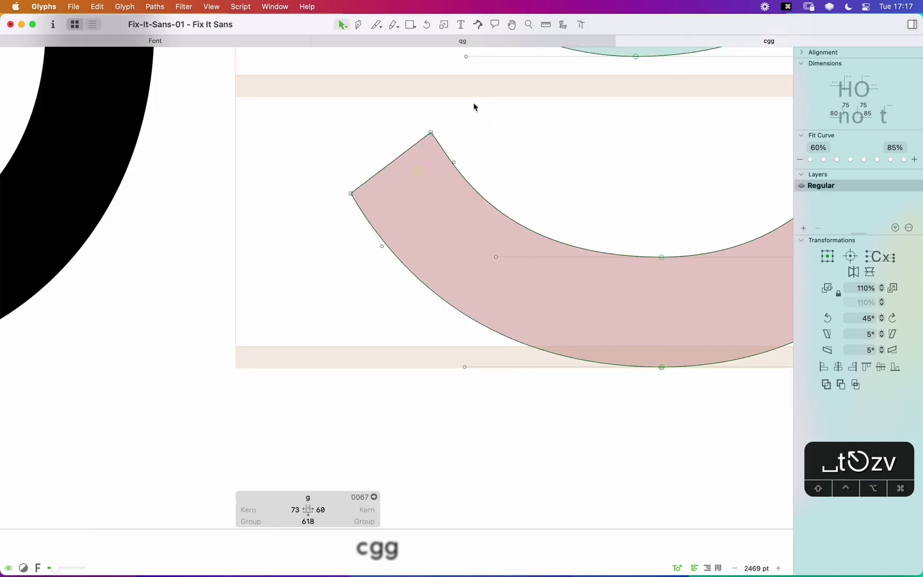
{"action": "left_click_drag", "start_coordinate": [473, 103], "coordinate": [408, 171]}
{"action": "left_click", "coordinate": [496, 257], "text": "shift"}
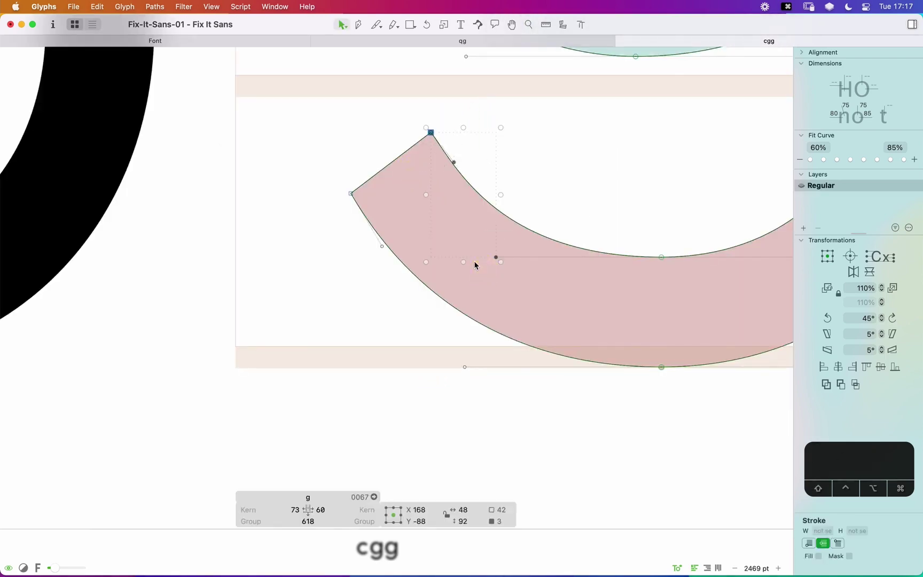
{"action": "left_click", "coordinate": [497, 255], "text": "shift"}
{"action": "key", "text": "Up"}
{"action": "key", "text": "Right"}
{"action": "key", "text": "Up"}
{"action": "key", "text": "Right"}
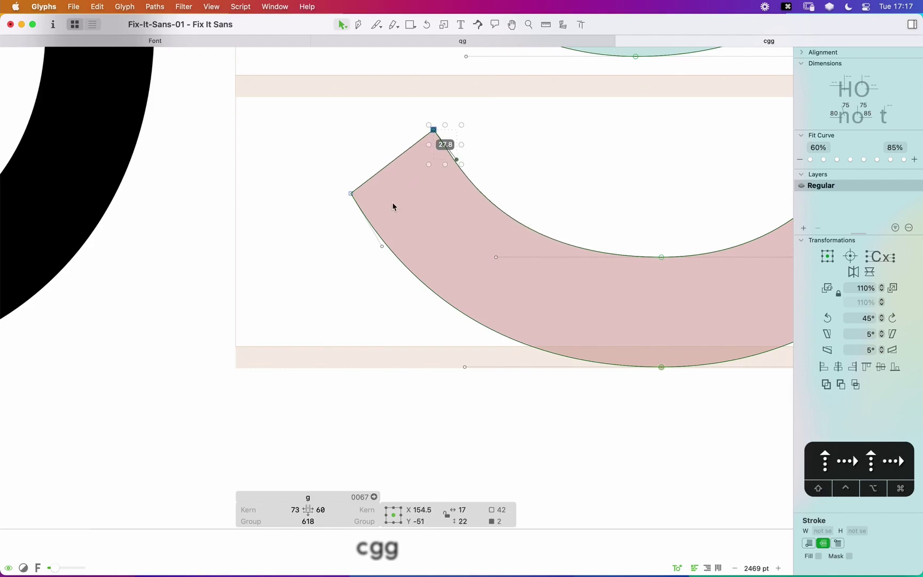
Step: Shorten the left handle of the tail's inner bottom node by moving it to X 197
{"action": "left_click", "coordinate": [468, 295]}
{"action": "left_click", "coordinate": [497, 257]}
{"action": "key", "text": "Right"}
{"action": "key", "text": "Right"}
{"action": "key", "text": "Right"}
{"action": "key", "text": "Right"}
{"action": "key", "text": "Right"}
{"action": "key", "text": "Right"}
{"action": "key", "text": "Right"}
{"action": "key", "text": "Right"}
{"action": "key", "text": "Right"}
{"action": "key", "text": "Right"}
{"action": "key", "text": "Right"}
{"action": "key", "text": "Right"}
{"action": "key", "text": "Right"}
{"action": "key", "text": "Right"}
{"action": "key", "text": "Right"}
{"action": "key", "text": "Right"}
{"action": "key", "text": "Right"}
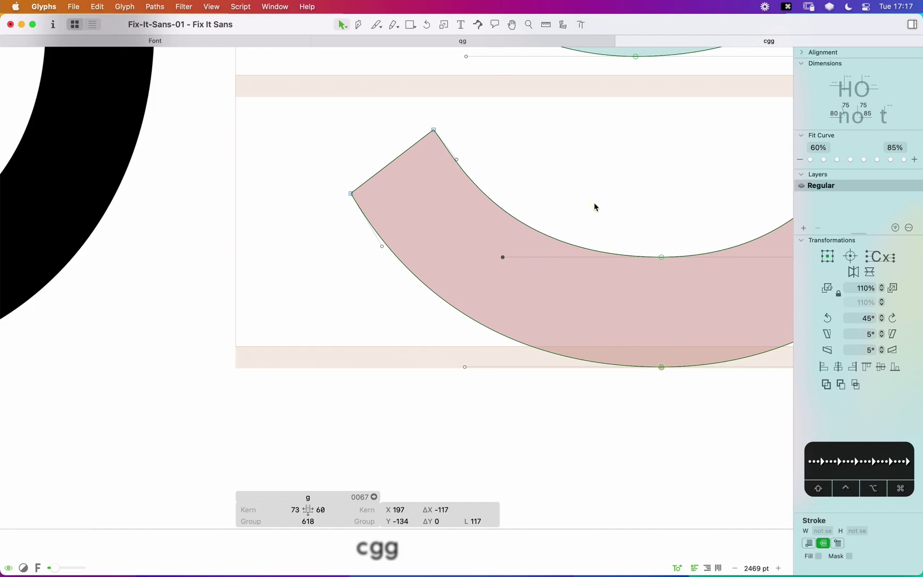
Step: Preview the cgg sample at smaller sizes to examine the g's revised tail beside the c
{"action": "key", "text": "super+minus"}
{"action": "key", "text": "super+minus"}
{"action": "key", "text": "space"}
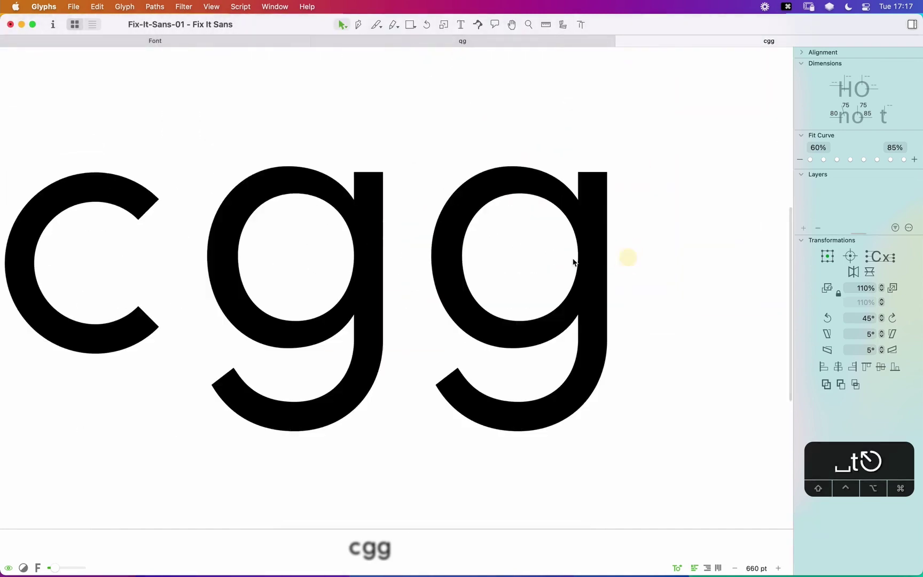
{"action": "key", "text": "space"}
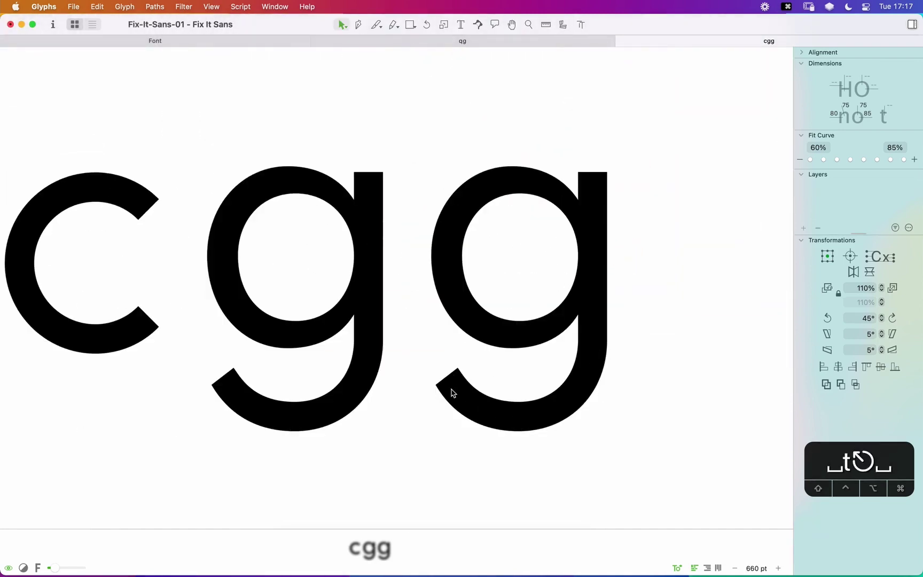
{"action": "key", "text": "super+equal"}
{"action": "key", "text": "super+minus"}
{"action": "key", "text": "super+minus"}
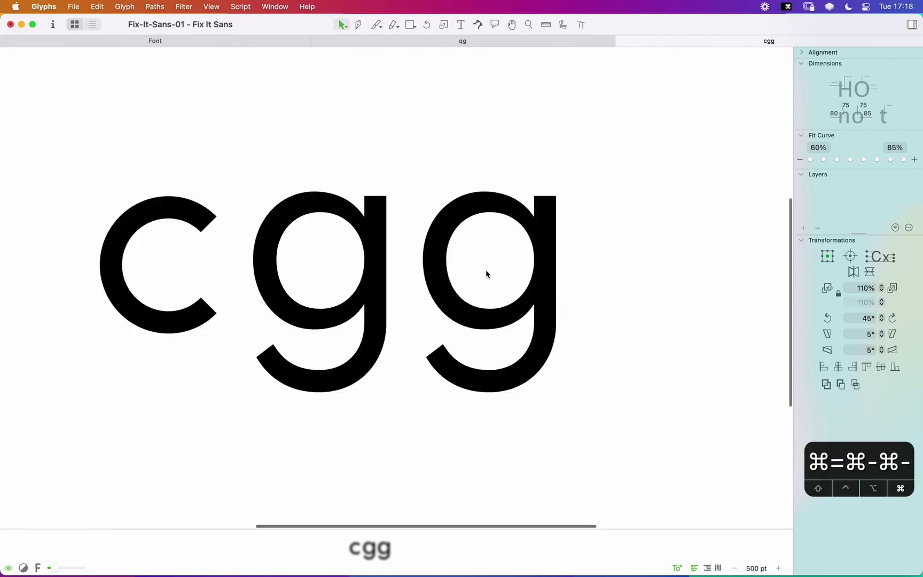
{"action": "key", "text": "space"}
{"action": "left_click_drag", "start_coordinate": [507, 278], "coordinate": [585, 250]}
{"action": "key", "text": "t"}
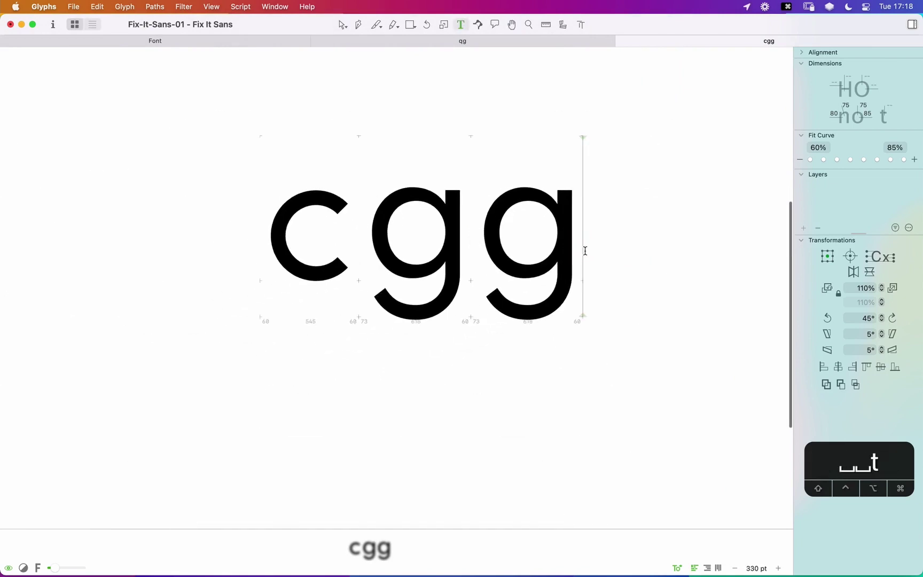
{"action": "key", "text": "Escape"}
Step: Set the g's left sidebearing to 60, preview the spacing, and reopen the last g for editing
{"action": "left_click", "coordinate": [534, 291]}
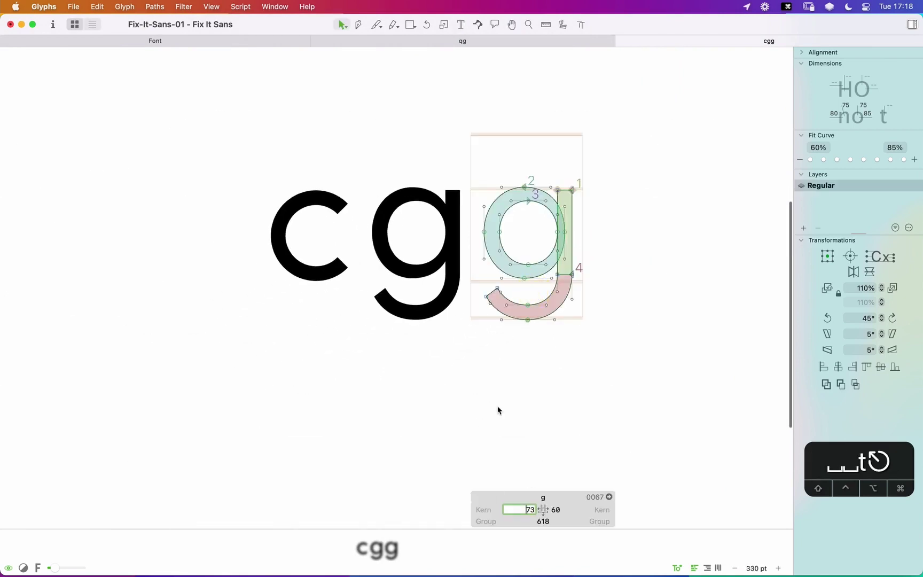
{"action": "type", "text": "60"}
{"action": "key", "text": "Return"}
{"action": "key", "text": "t"}
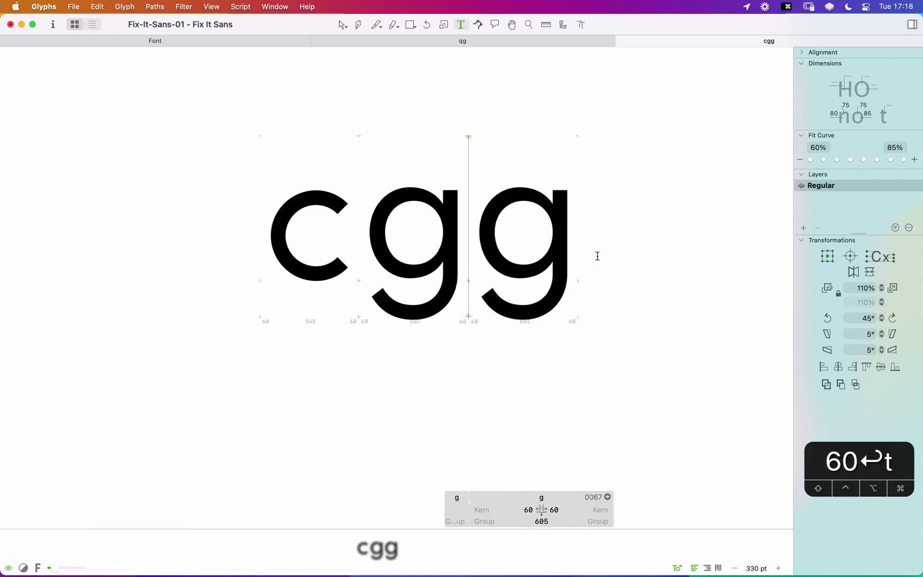
{"action": "key", "text": "Escape"}
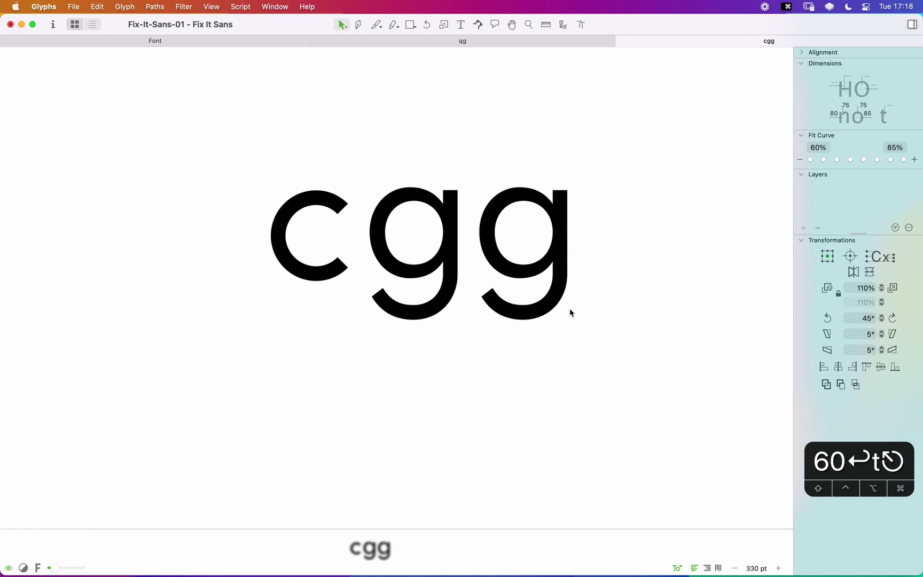
{"action": "double_click", "coordinate": [582, 282]}
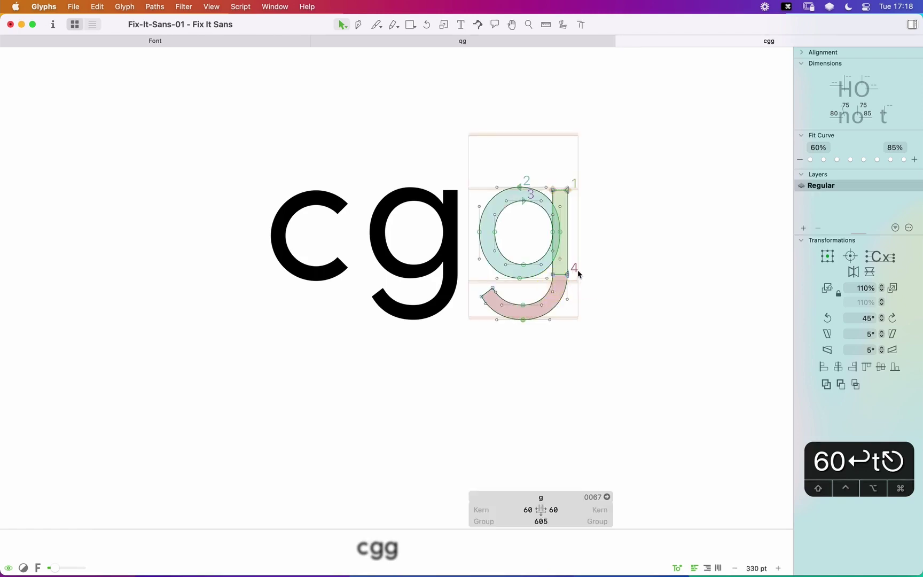
Step: Nudge the two nodes joining the g's tail to its stem up to Y 45, comparing the result in preview
{"action": "left_click_drag", "start_coordinate": [580, 272], "coordinate": [548, 283]}
{"action": "key", "text": "alt+shift+Up"}
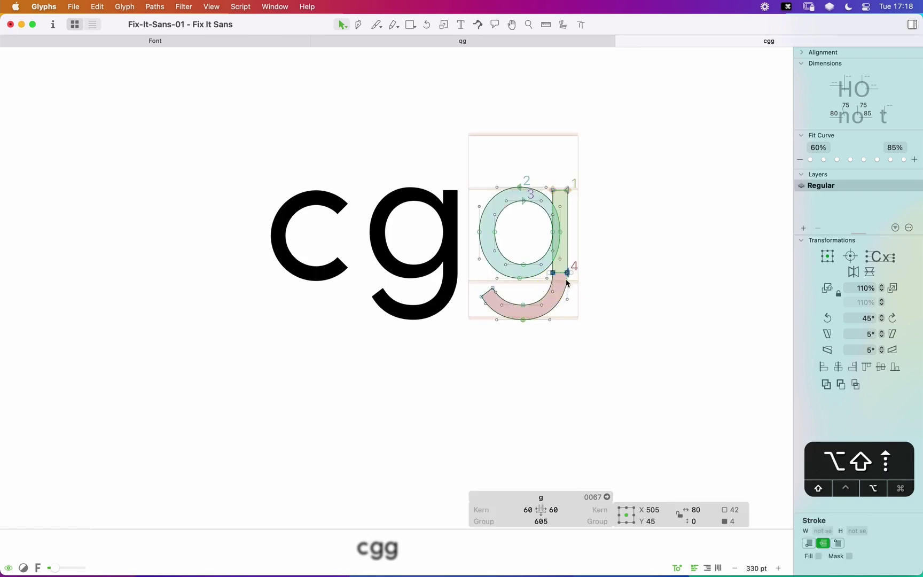
{"action": "key", "text": "space"}
{"action": "key", "text": "alt+shift+Down"}
{"action": "key", "text": "alt+shift+Up"}
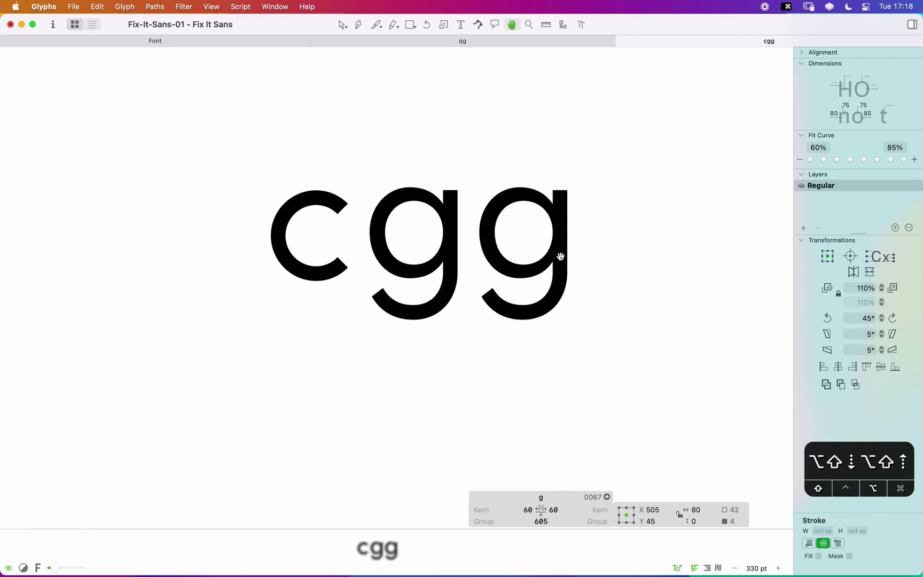
Step: Preview the cgg sample at smaller and larger sizes, comparing the g's tail and terminal with the c
{"action": "key", "text": "t"}
{"action": "left_click", "coordinate": [587, 271]}
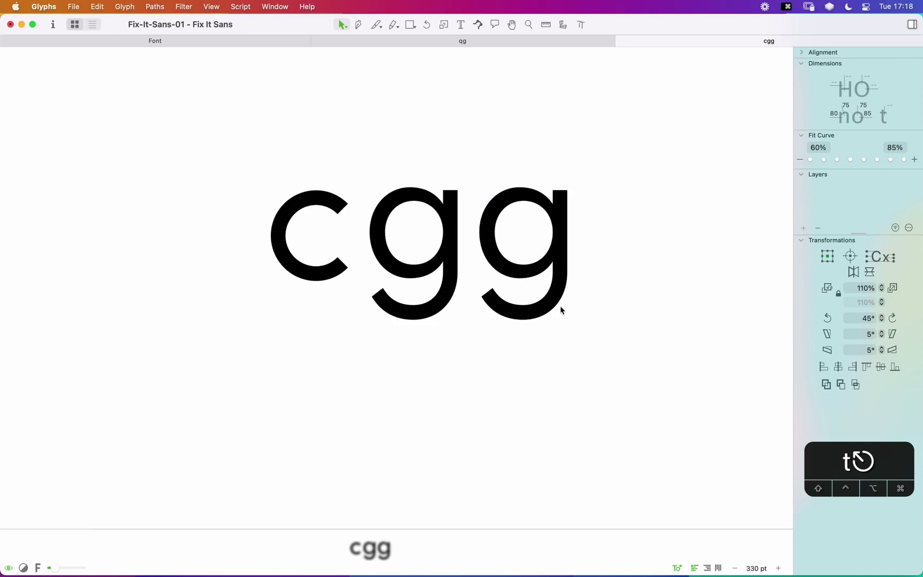
{"action": "key", "text": "super+minus"}
{"action": "key", "text": "super+minus"}
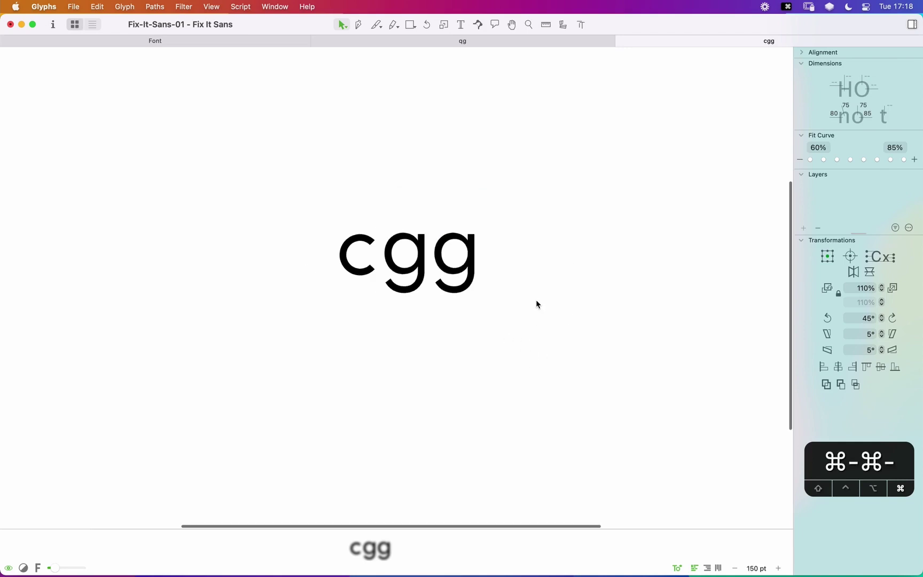
{"action": "left_click", "coordinate": [471, 292]}
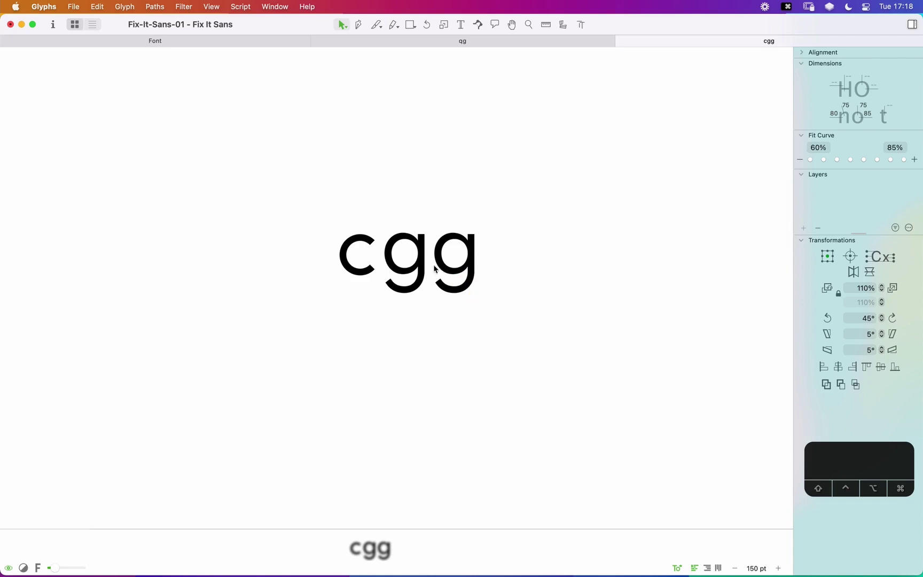
{"action": "key", "text": "z"}
{"action": "left_click_drag", "start_coordinate": [449, 199], "coordinate": [439, 247]}
{"action": "key", "text": "space"}
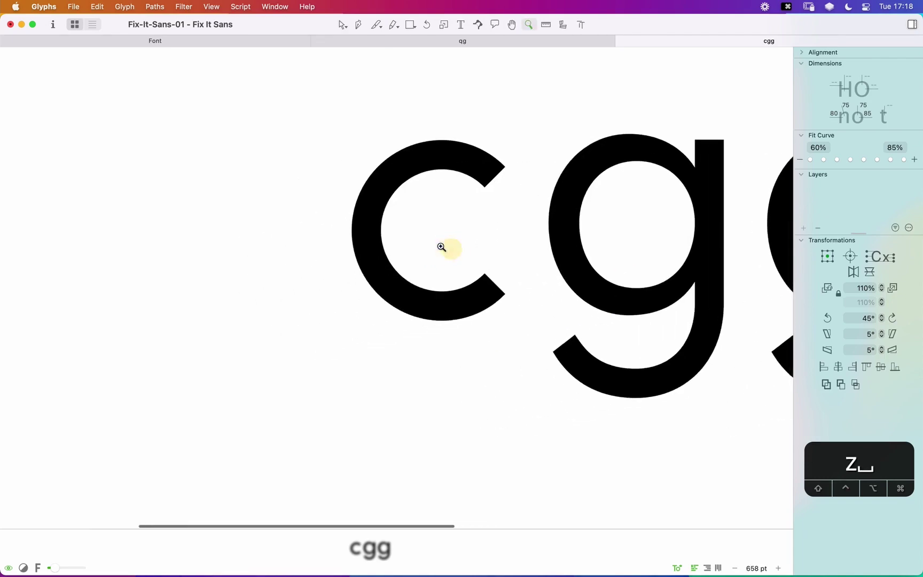
{"action": "key", "text": "w"}
{"action": "key", "text": "space"}
{"action": "left_click_drag", "start_coordinate": [476, 206], "coordinate": [456, 240]}
{"action": "key", "text": "v"}
{"action": "left_click", "coordinate": [463, 231]}
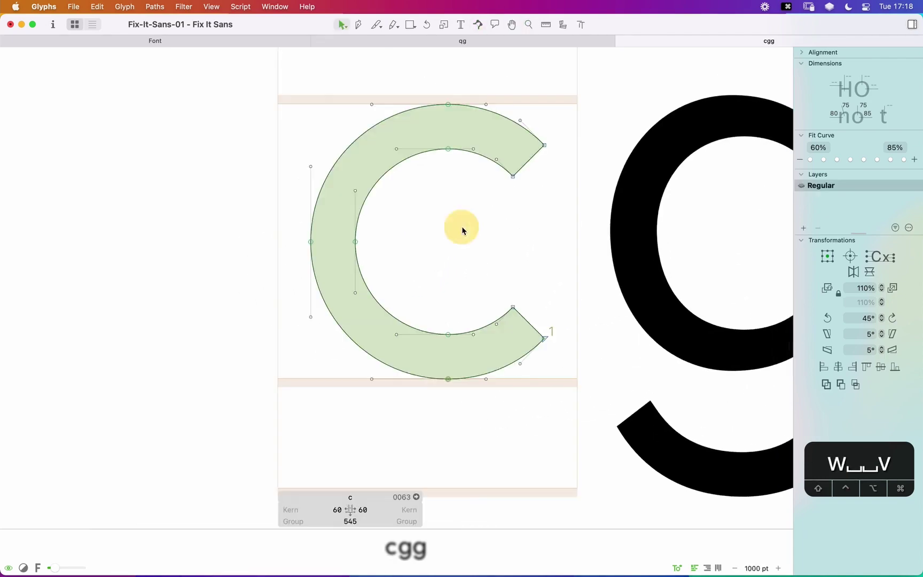
Step: Insert an o before the c in the sample text so it reads ocgg
{"action": "type", "text": "t"}
{"action": "type", "text": "o"}
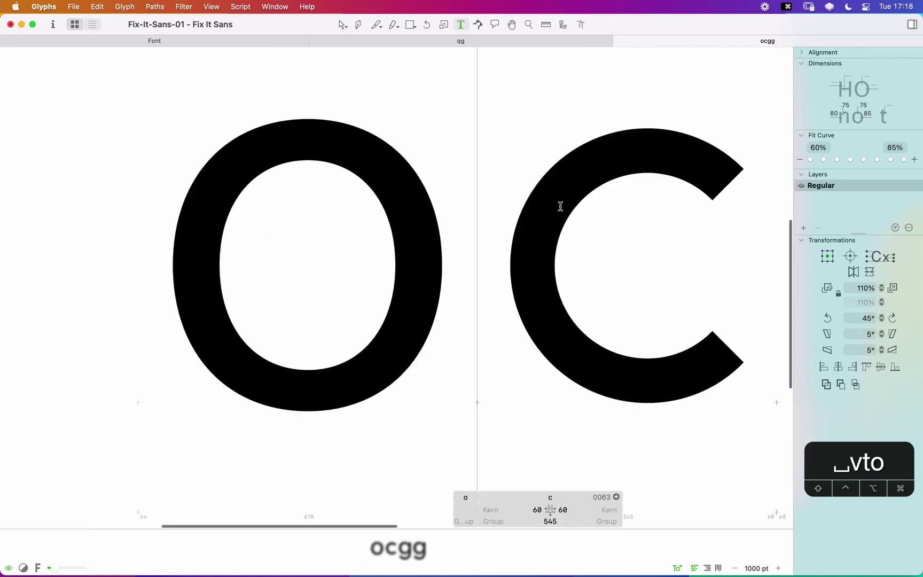
{"action": "key", "text": "super+minus"}
{"action": "key", "text": "super+minus"}
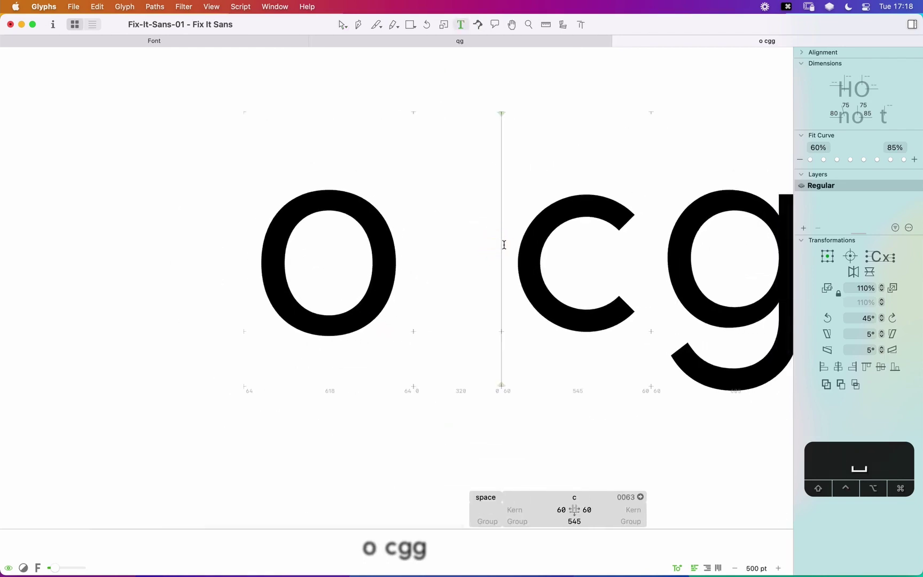
{"action": "key", "text": "BackSpace"}
{"action": "key", "text": "Escape"}
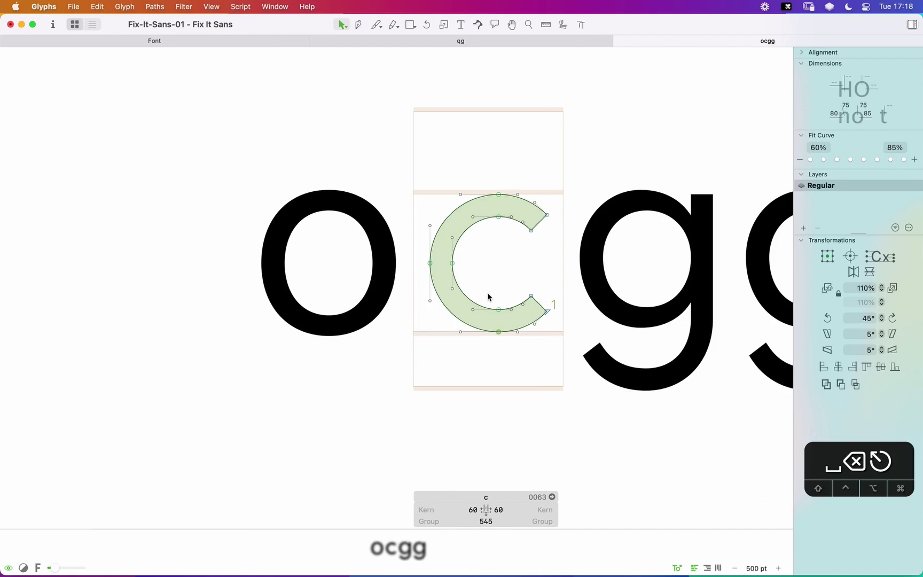
Step: Copy all of the o's outlines and paste them into the c glyph over its existing shape
{"action": "double_click", "coordinate": [350, 269]}
{"action": "key", "text": "super+a"}
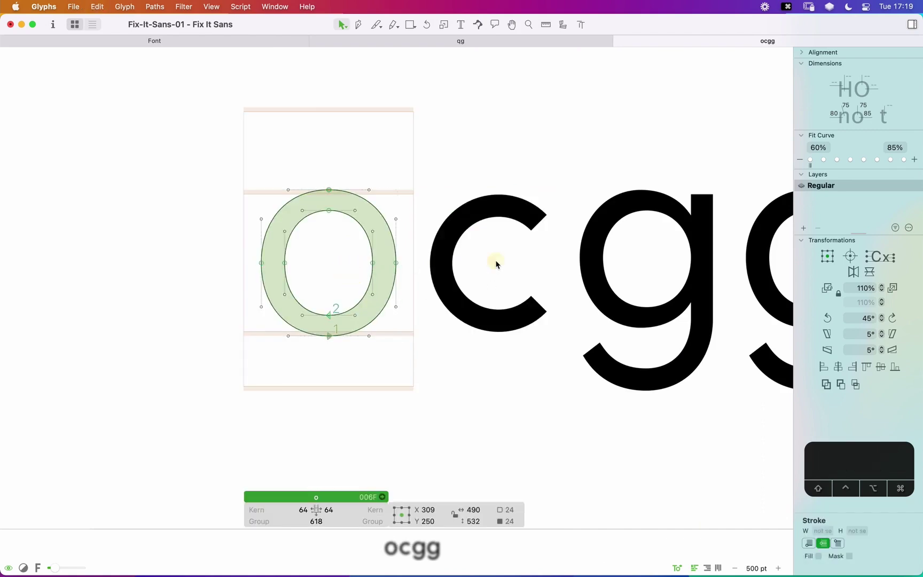
{"action": "key", "text": "super+c"}
{"action": "double_click", "coordinate": [496, 263]}
{"action": "key", "text": "super+v"}
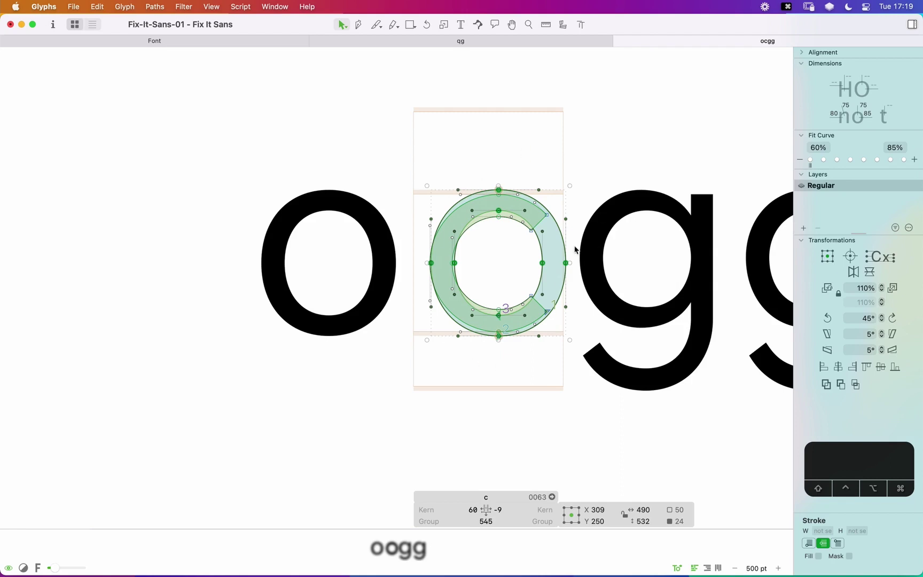
Step: Draw a square of about 158 by 158 units inside the c's counter and rotate it 45°
{"action": "key", "text": "z"}
{"action": "left_click", "coordinate": [592, 171]}
{"action": "key", "text": "e"}
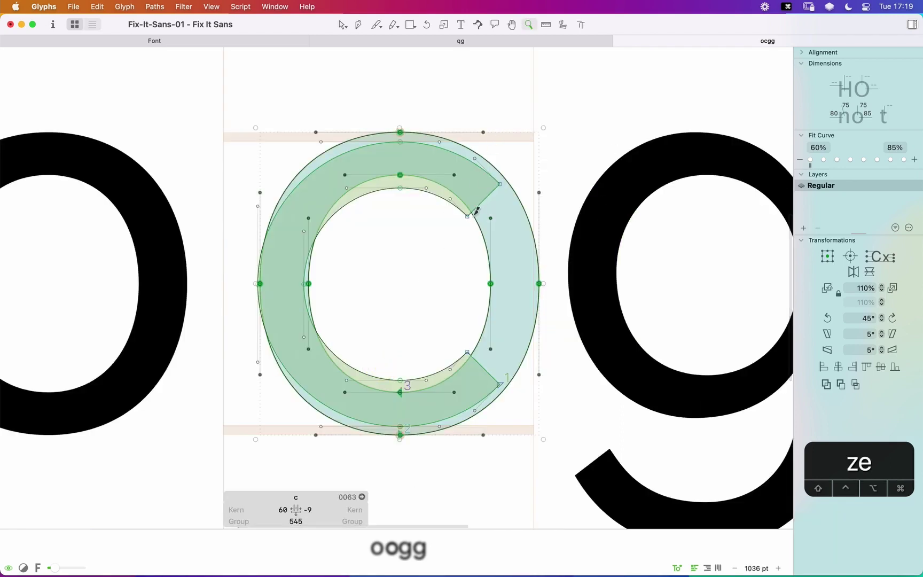
{"action": "left_click", "coordinate": [410, 25]}
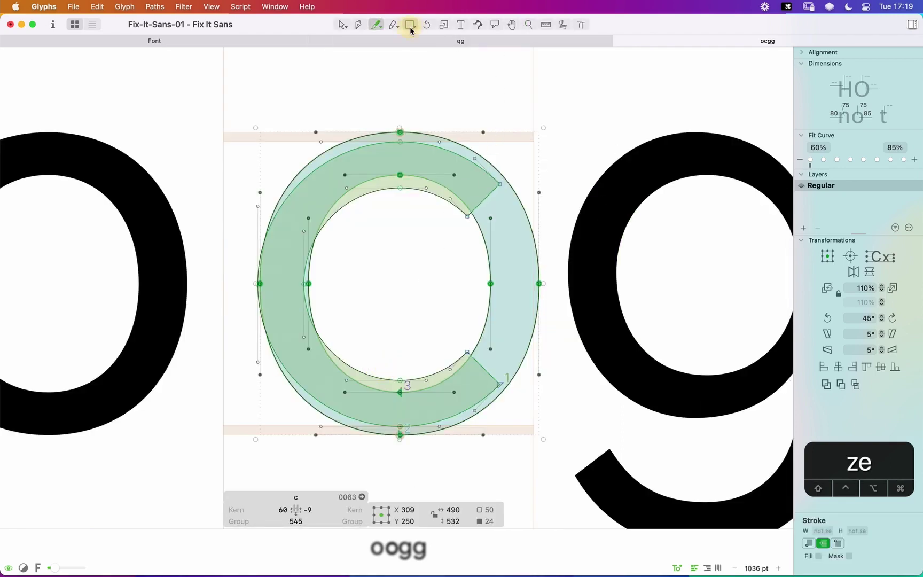
{"action": "mouse_move", "coordinate": [375, 221]}
{"action": "left_mouse_down"}
{"action": "mouse_move", "coordinate": [470, 325]}
{"action": "mouse_move", "coordinate": [466, 312]}
{"action": "left_mouse_up"}
{"action": "key", "text": "v"}
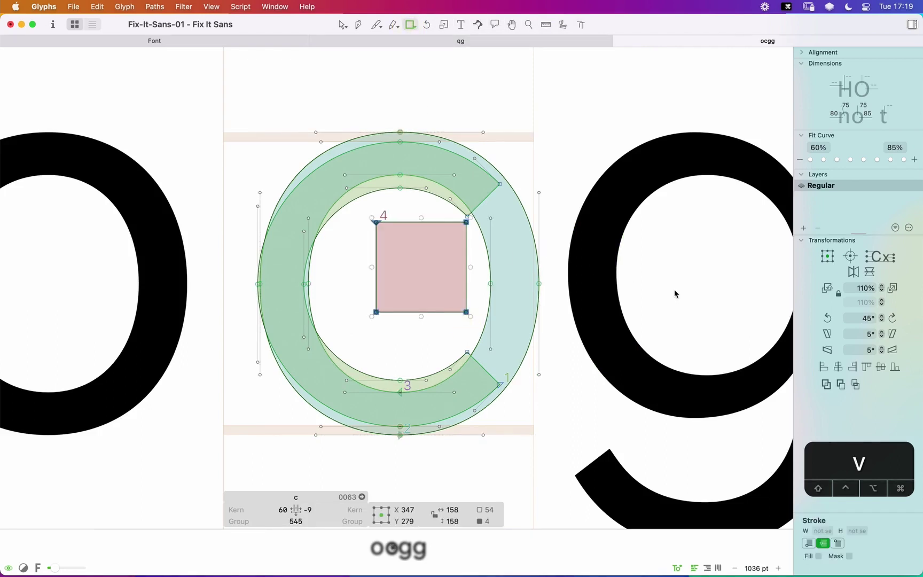
{"action": "left_click", "coordinate": [827, 318]}
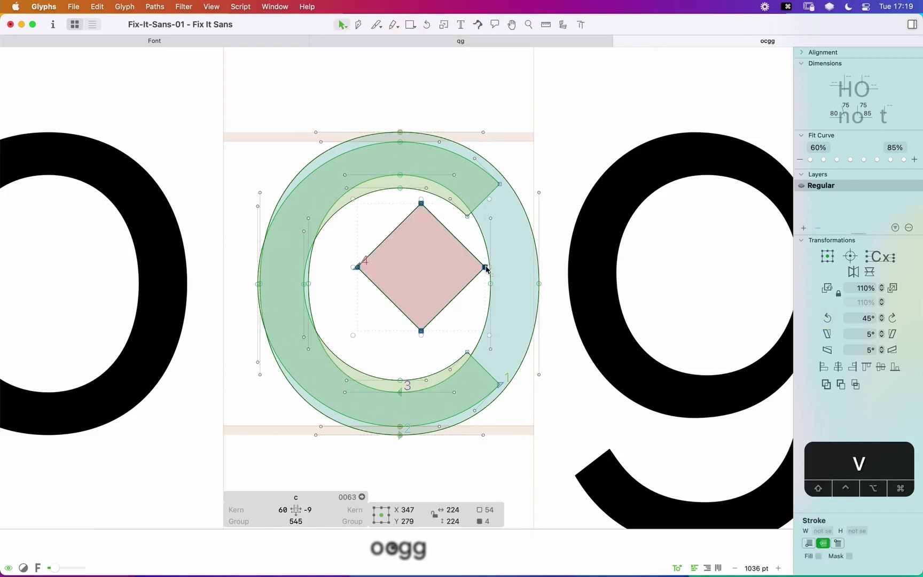
Step: Cut the rotated square out of the c and paste it into the first g
{"action": "left_click_drag", "start_coordinate": [486, 269], "coordinate": [584, 278]}
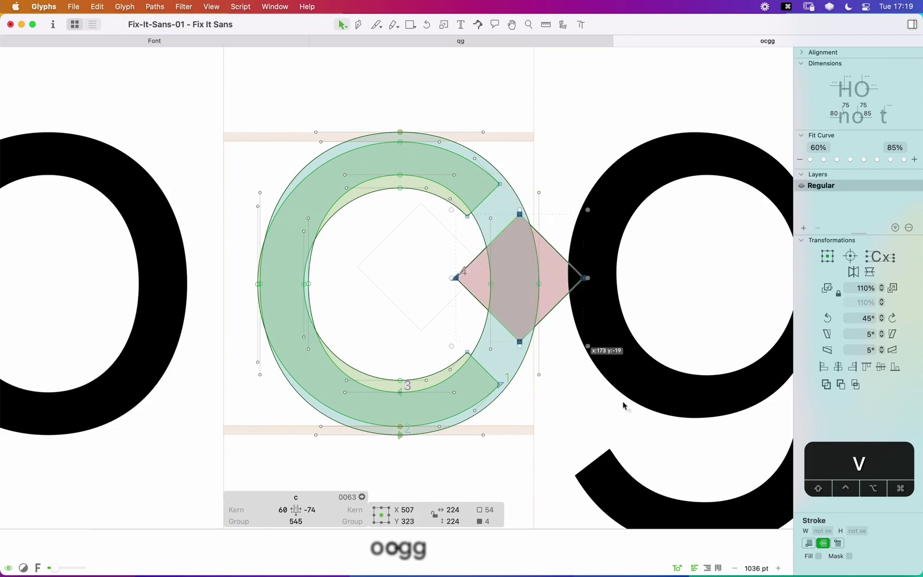
{"action": "left_click_drag", "start_coordinate": [624, 406], "coordinate": [629, 442]}
{"action": "key", "text": "super+x"}
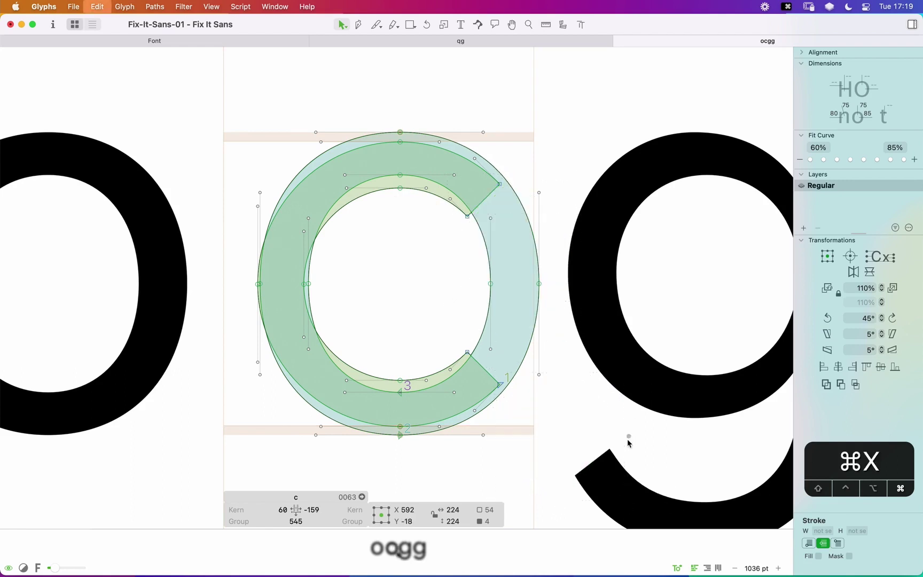
{"action": "scroll", "coordinate": [629, 443], "scroll_direction": "down", "scroll_amount": 5}
{"action": "scroll", "coordinate": [628, 443], "scroll_direction": "right", "scroll_amount": 5}
{"action": "double_click", "coordinate": [565, 367]}
{"action": "key", "text": "super+v"}
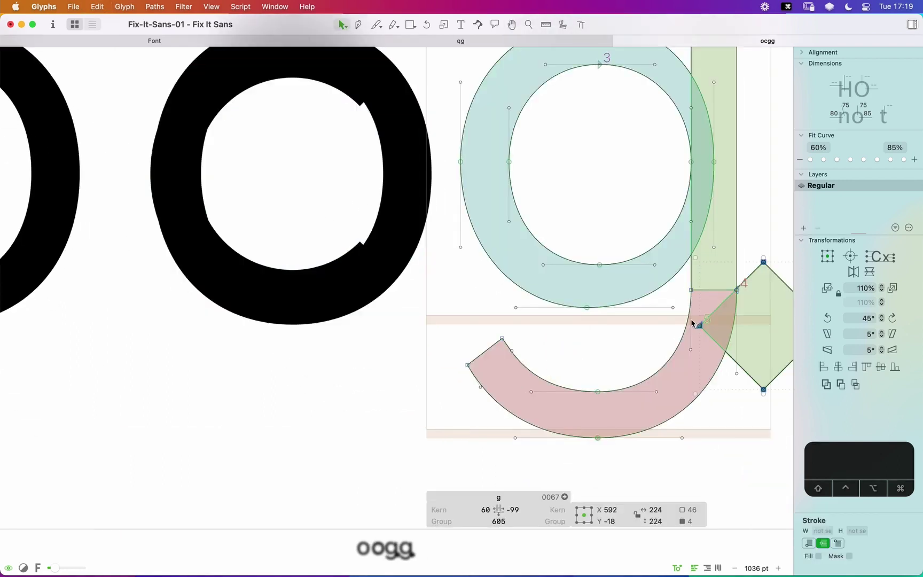
Step: Position the rotated square at the end of the g's tail with its 45° edge on the terminal's inner corner
{"action": "left_click_drag", "start_coordinate": [699, 327], "coordinate": [386, 325]}
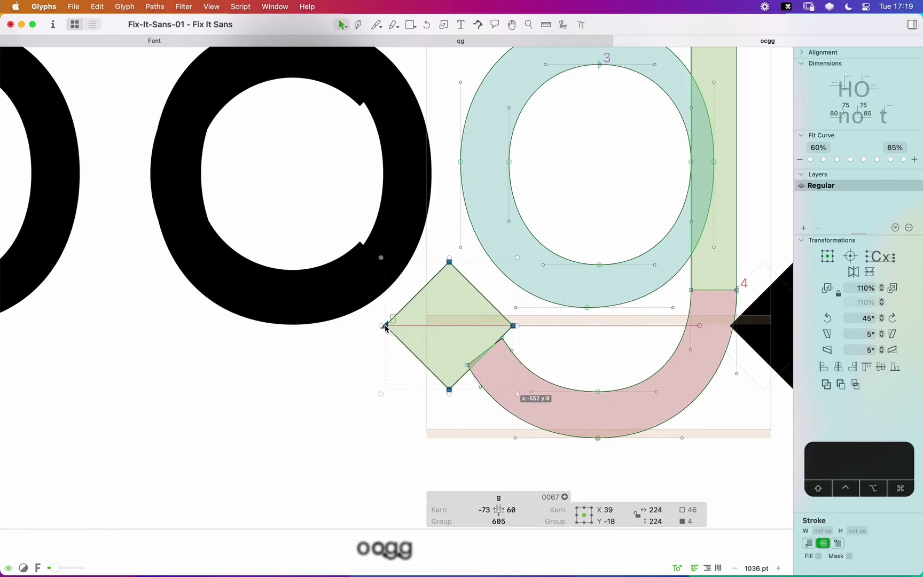
{"action": "key", "text": "z"}
{"action": "left_click_drag", "start_coordinate": [542, 303], "coordinate": [384, 438]}
{"action": "key", "text": "v"}
{"action": "key", "text": "Right"}
{"action": "key", "text": "Right"}
{"action": "key", "text": "Right"}
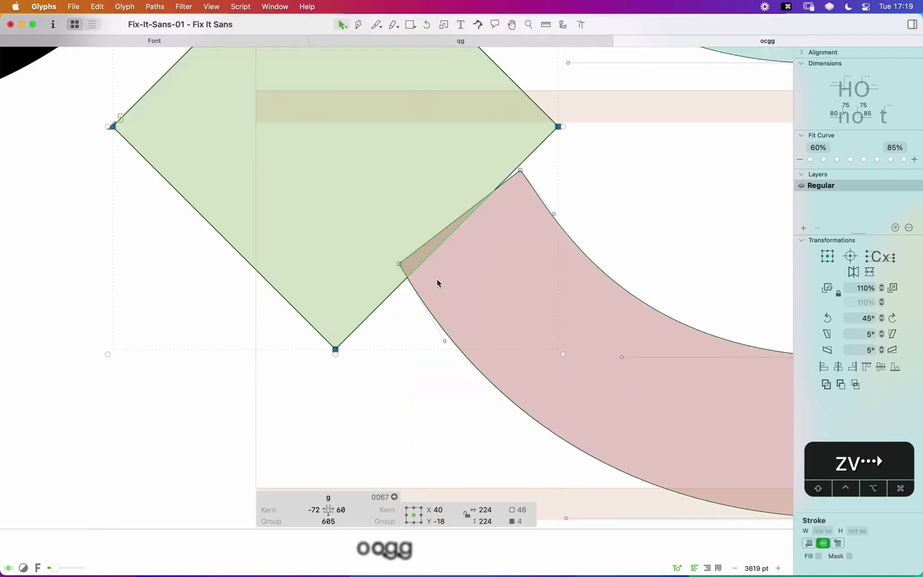
Step: Slide the tail terminal's outer corner onto the square's 45° edge, and delete the square from the g
{"action": "left_click", "coordinate": [399, 263]}
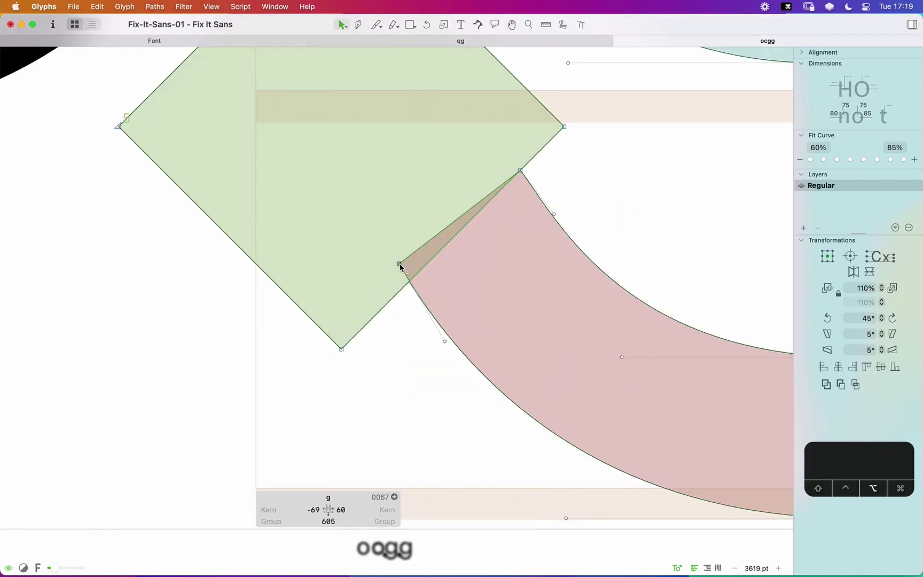
{"action": "left_click_drag", "start_coordinate": [399, 264], "coordinate": [410, 284]}
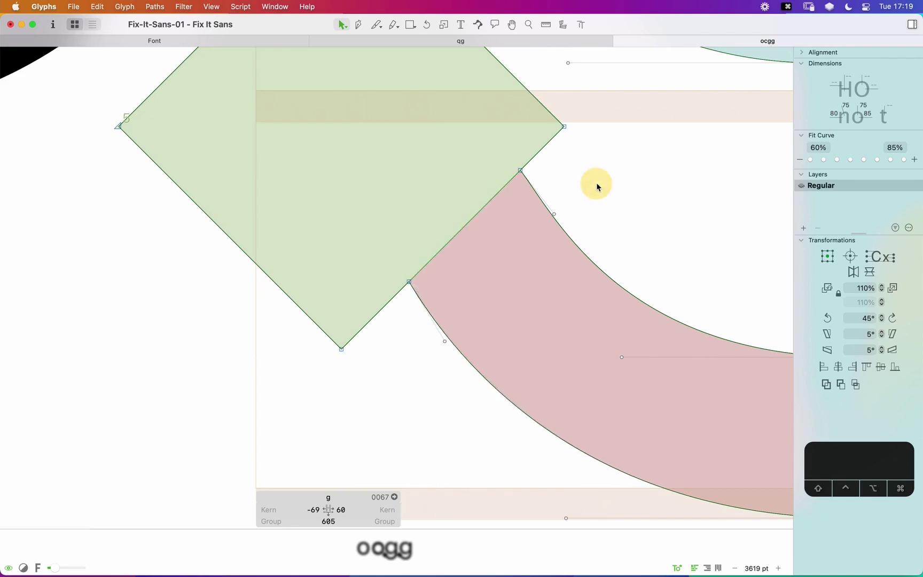
{"action": "key", "text": "super+minus"}
{"action": "key", "text": "super+minus"}
{"action": "key", "text": "super+minus"}
{"action": "double_click", "coordinate": [418, 206]}
{"action": "key", "text": "BackSpace"}
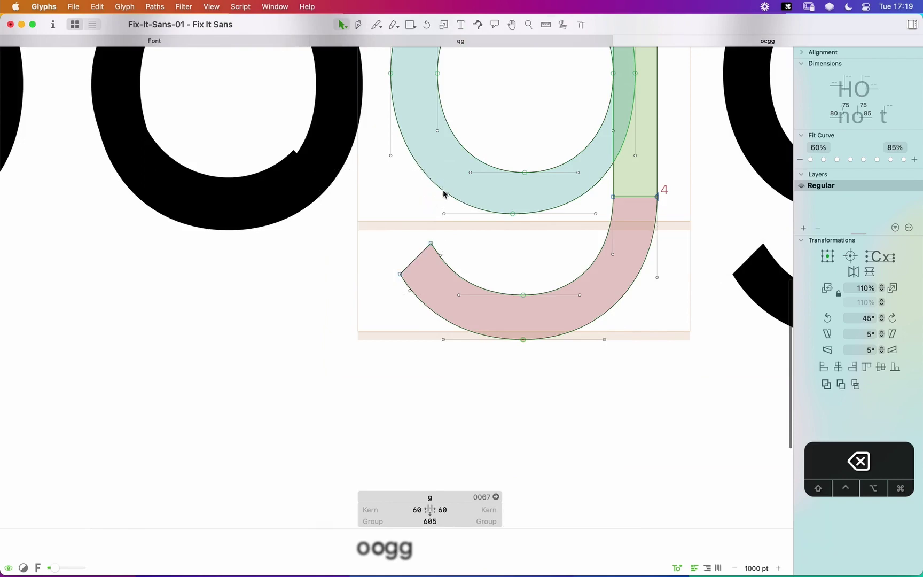
{"action": "key", "text": "super+minus"}
{"action": "key", "text": "space"}
{"action": "left_click_drag", "start_coordinate": [484, 242], "coordinate": [500, 284]}
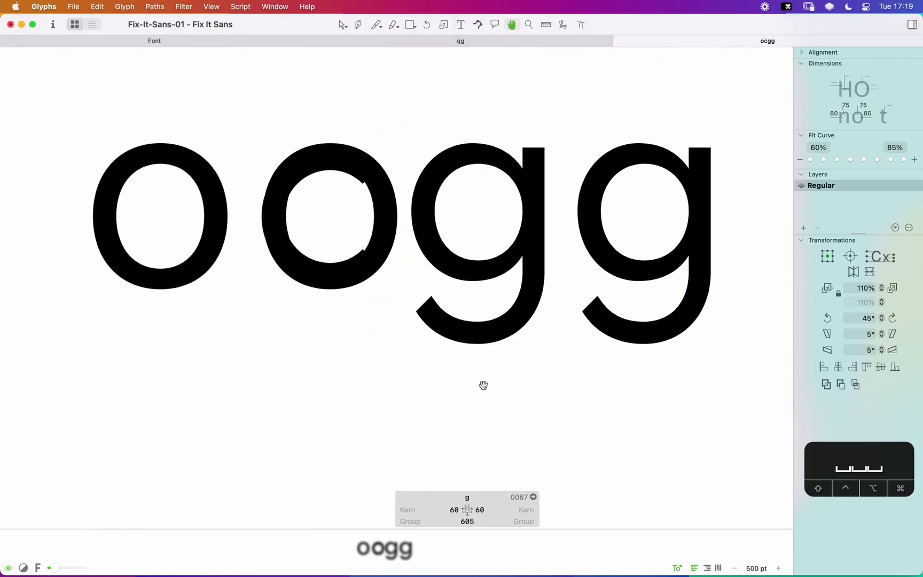
Step: Draw a square of about 421 by 421 units over the lower right of the c and rotate it 45°
{"action": "key", "text": "z"}
{"action": "left_click", "coordinate": [348, 219]}
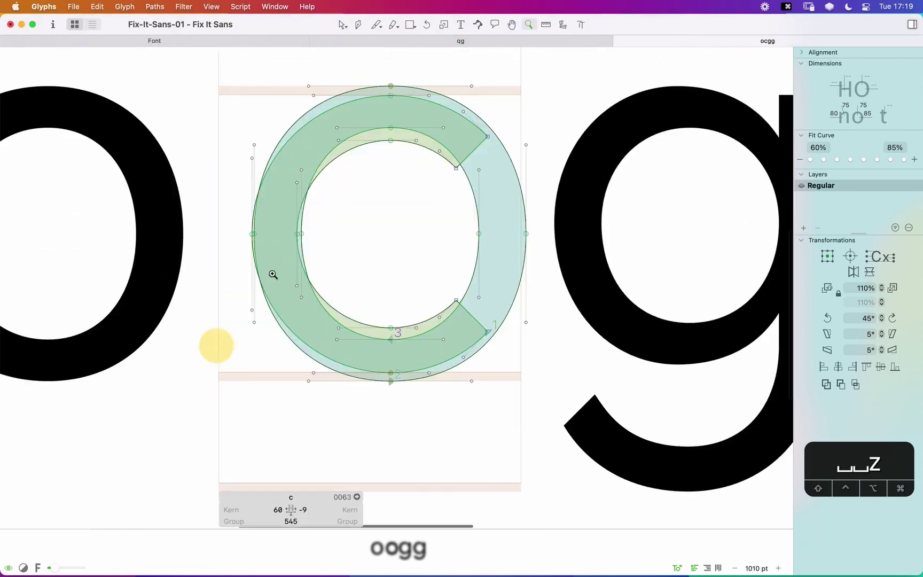
{"action": "left_click", "coordinate": [410, 24]}
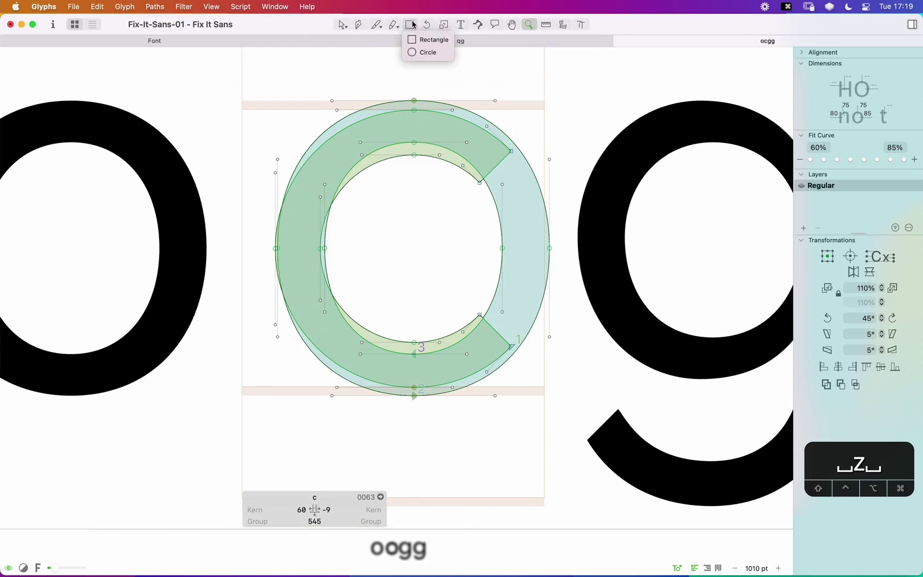
{"action": "left_click", "coordinate": [419, 47]}
{"action": "left_click_drag", "start_coordinate": [387, 183], "coordinate": [620, 417]}
{"action": "key", "text": "v"}
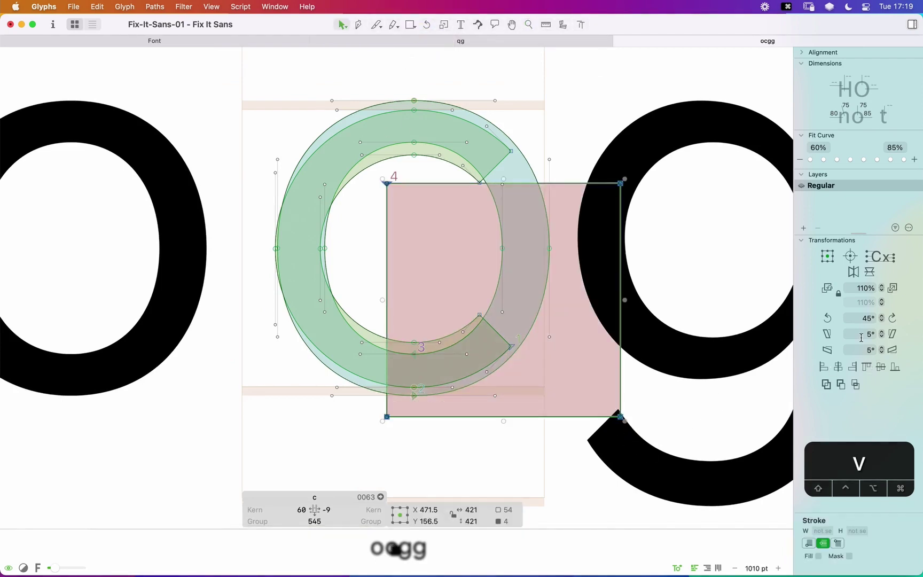
{"action": "left_click", "coordinate": [828, 319]}
Step: Move the rotated square over the c's opening along its terminals, centred at X 607.5, Y 258.5
{"action": "key", "text": "v"}
{"action": "left_click_drag", "start_coordinate": [510, 138], "coordinate": [586, 109]}
{"action": "key", "text": "super+z"}
{"action": "left_click", "coordinate": [421, 220]}
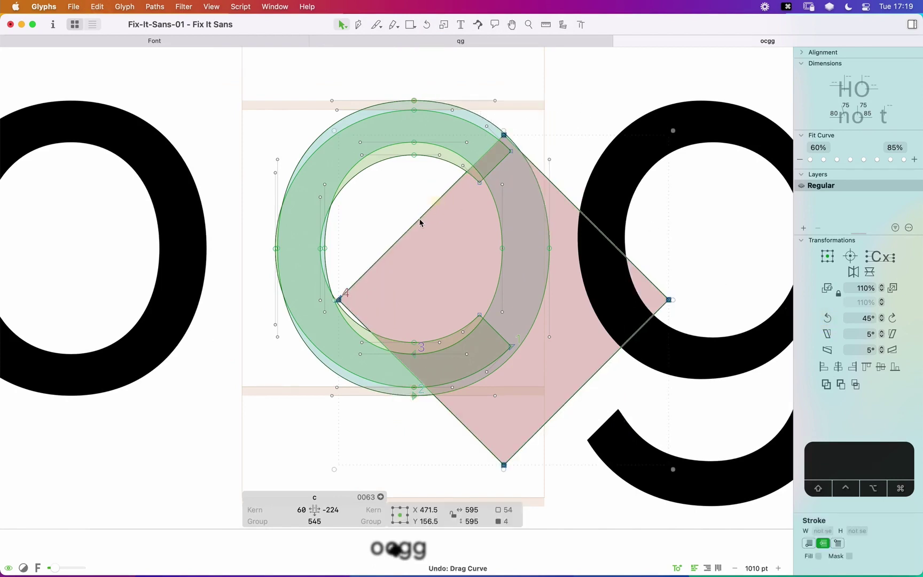
{"action": "left_click", "coordinate": [480, 183]}
{"action": "double_click", "coordinate": [359, 278]}
{"action": "left_click_drag", "start_coordinate": [342, 302], "coordinate": [414, 249]}
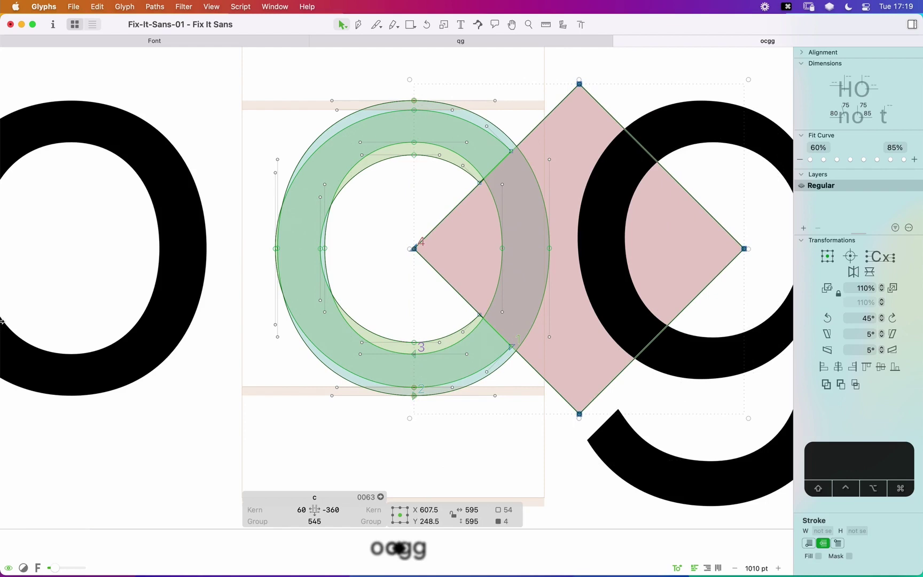
{"action": "key", "text": "Down"}
{"action": "key", "text": "shift+Up"}
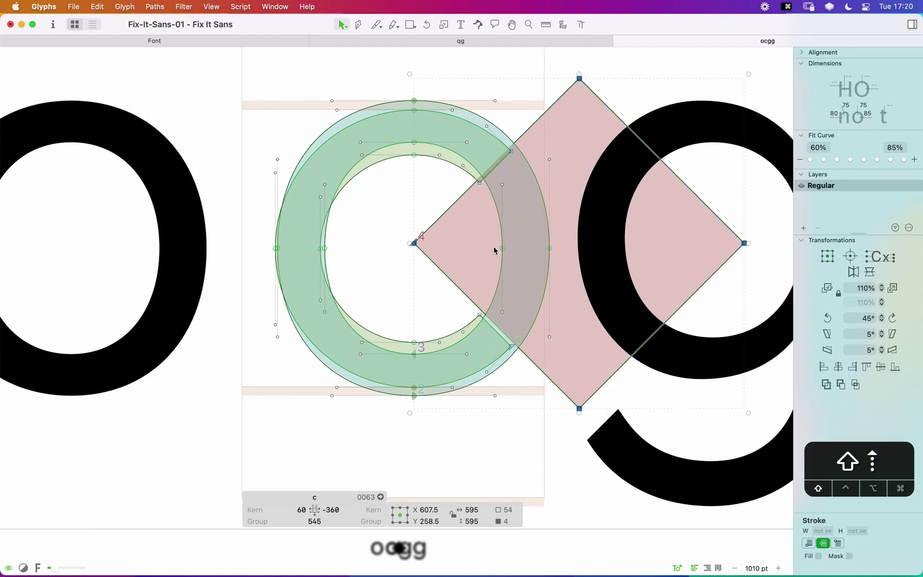
Step: Delete the original c contour, keeping the pasted o outlines and the rotated square
{"action": "double_click", "coordinate": [439, 162]}
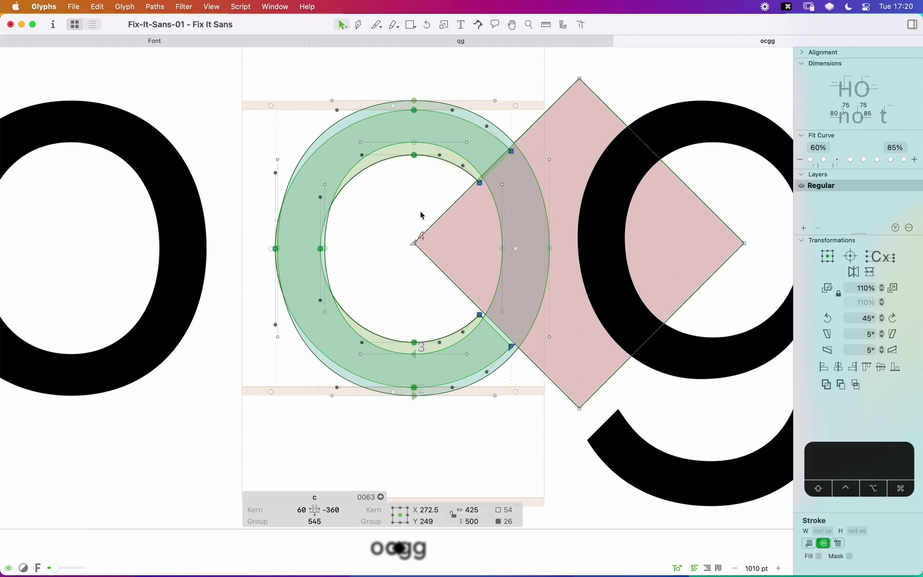
{"action": "key", "text": "BackSpace"}
{"action": "key", "text": "space"}
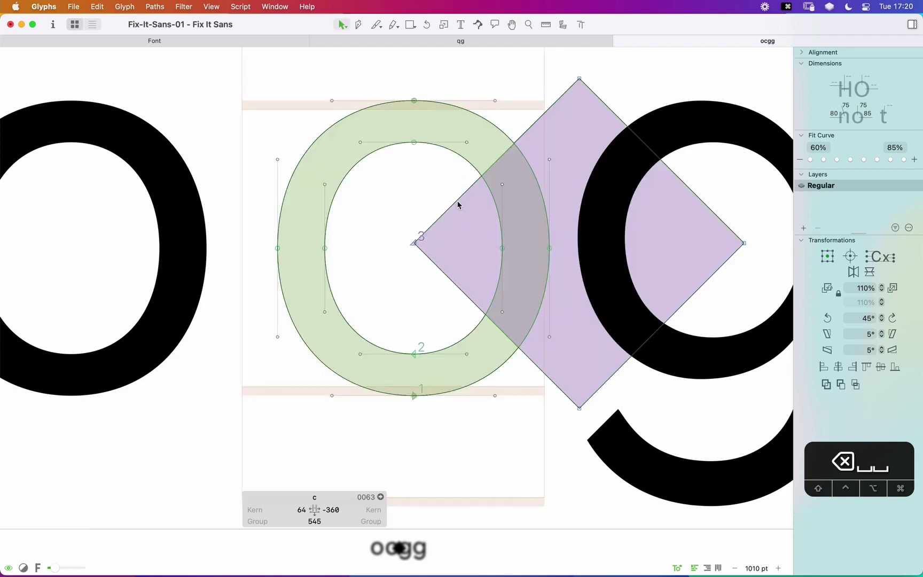
Step: Reverse the rotated square's contour direction and preview how it overlaps the pasted o outlines
{"action": "double_click", "coordinate": [456, 209]}
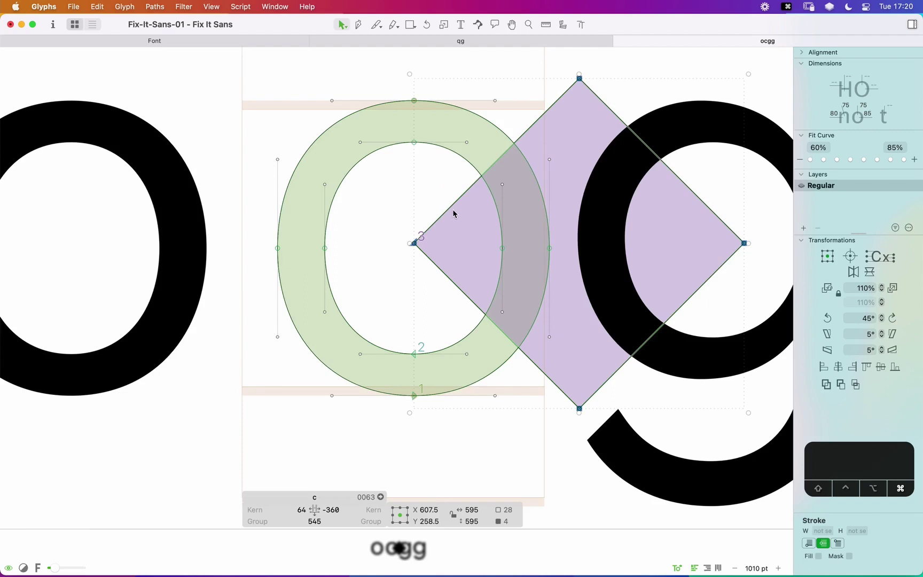
{"action": "key", "text": "super+r"}
{"action": "left_click", "coordinate": [121, 7]}
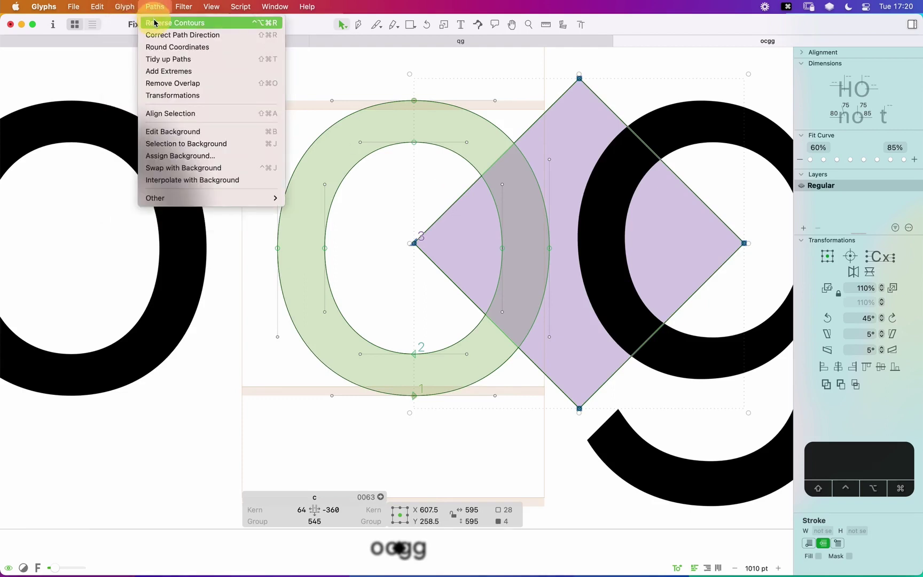
{"action": "left_click", "coordinate": [161, 23]}
{"action": "key", "text": "space"}
{"action": "key", "text": "space"}
{"action": "key", "text": "space"}
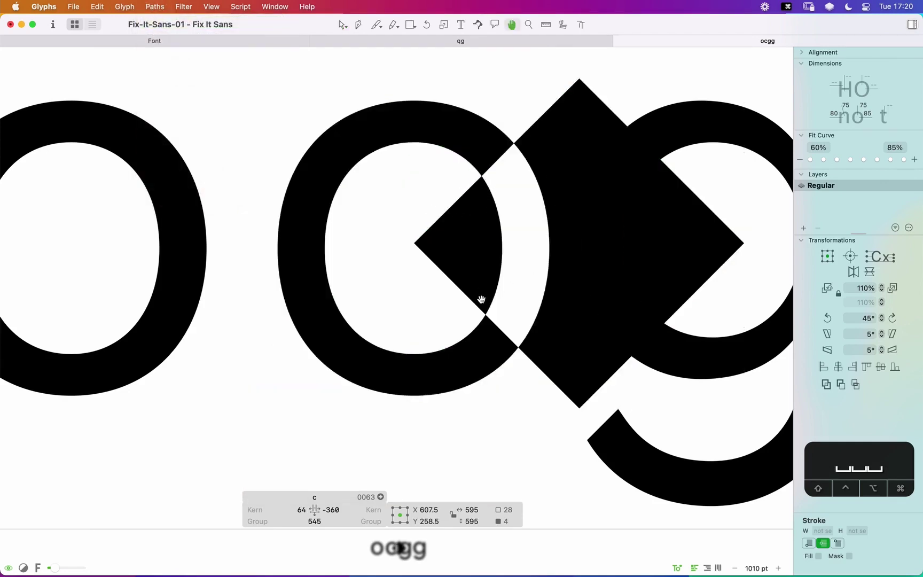
Step: Select all of the c's contours and merge them by removing their overlap
{"action": "left_click", "coordinate": [472, 184]}
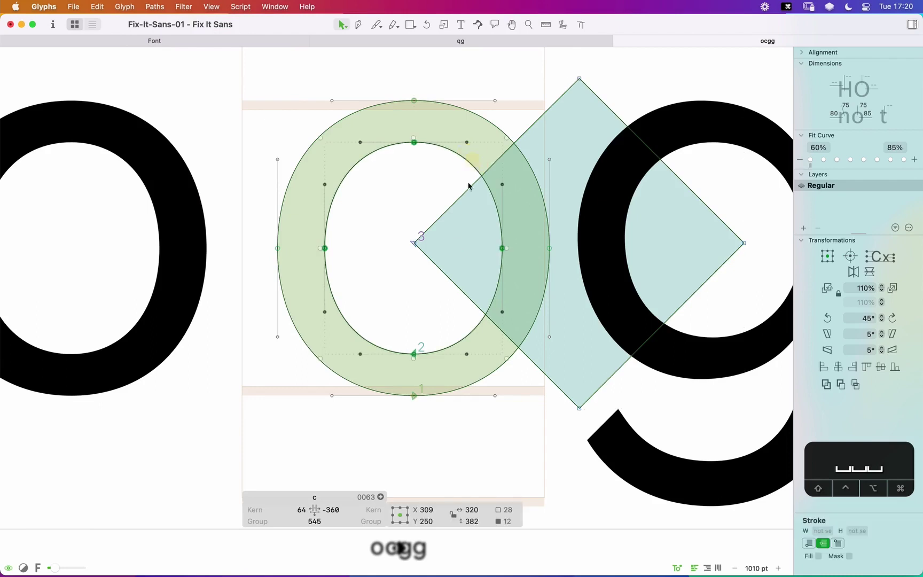
{"action": "double_click", "coordinate": [504, 137]}
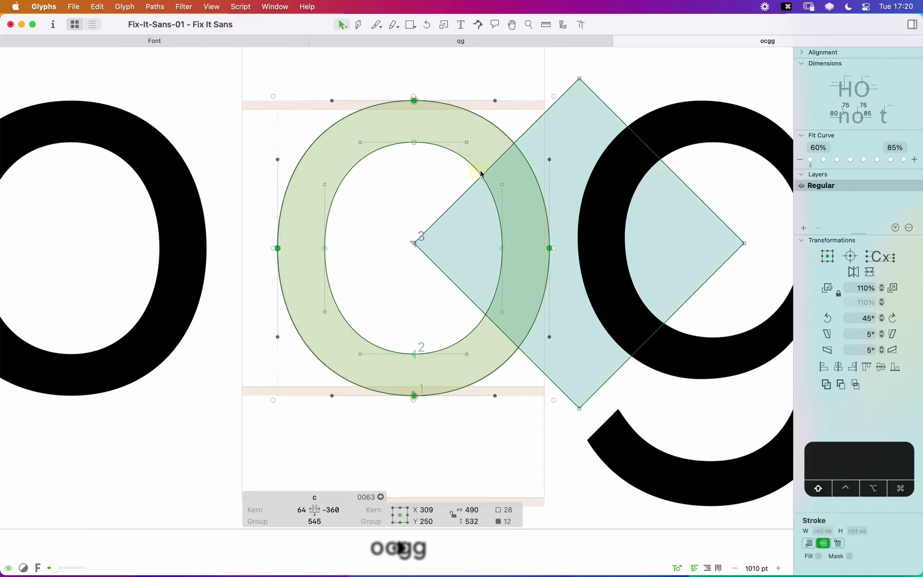
{"action": "key", "text": "super+a"}
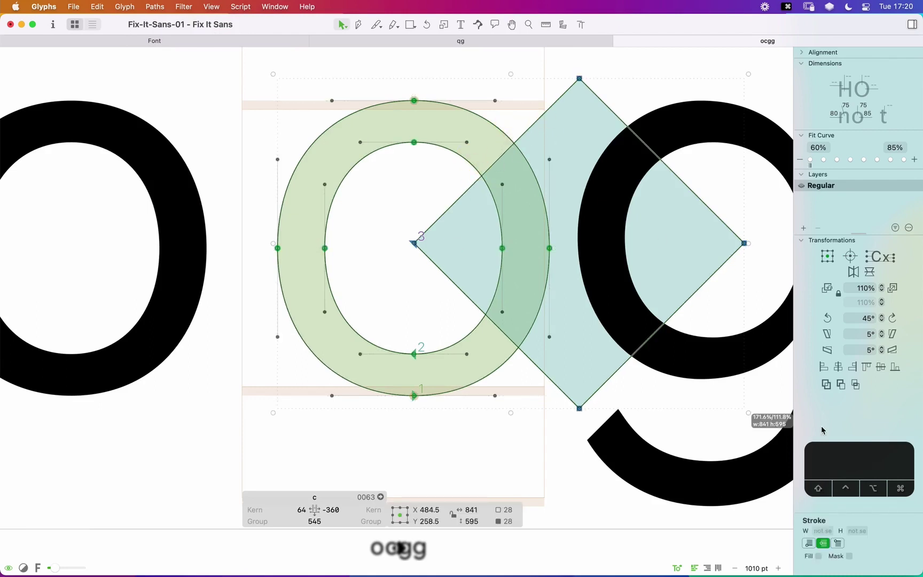
{"action": "left_click", "coordinate": [830, 389]}
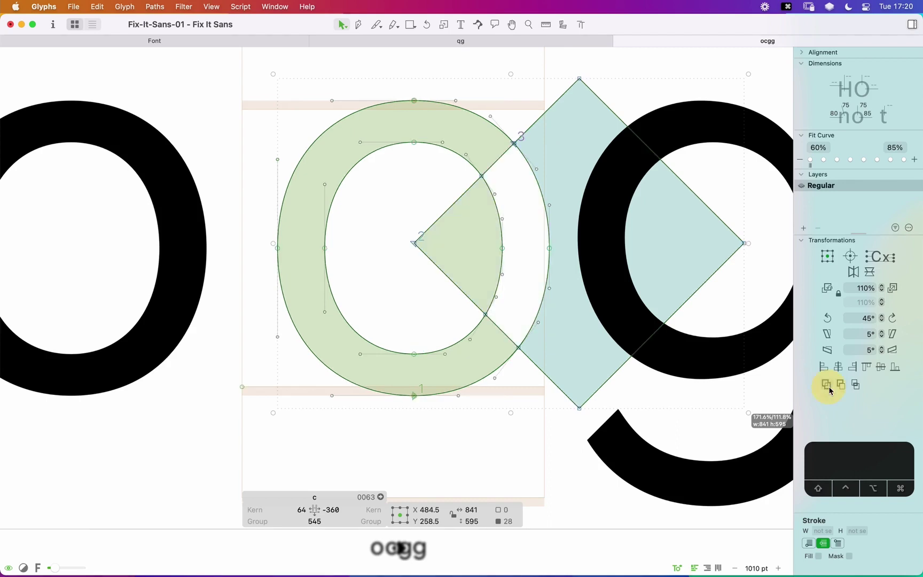
Step: Delete the leftover outer square shape and the wedge inside the counter, leaving only the open c
{"action": "key", "text": "space"}
{"action": "double_click", "coordinate": [543, 197]}
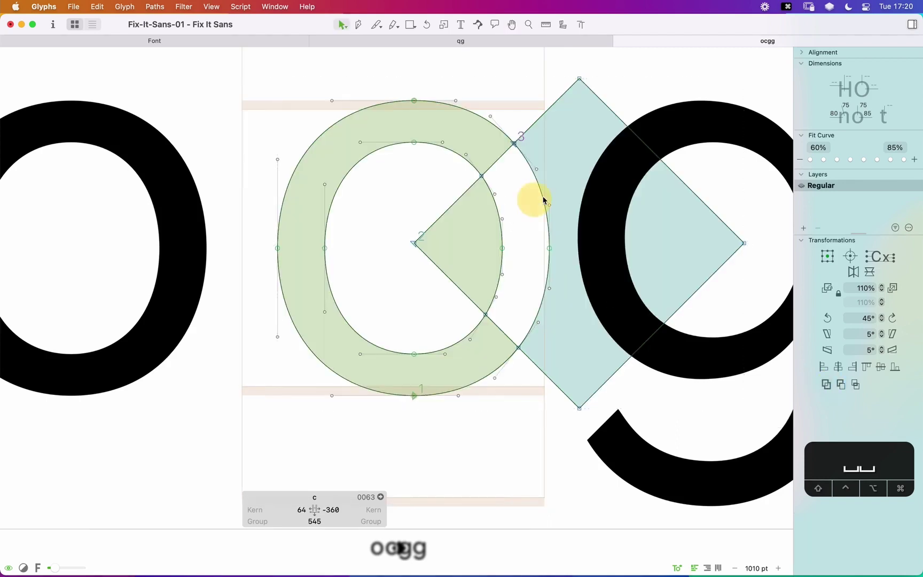
{"action": "key", "text": "BackSpace"}
{"action": "left_click", "coordinate": [519, 213]}
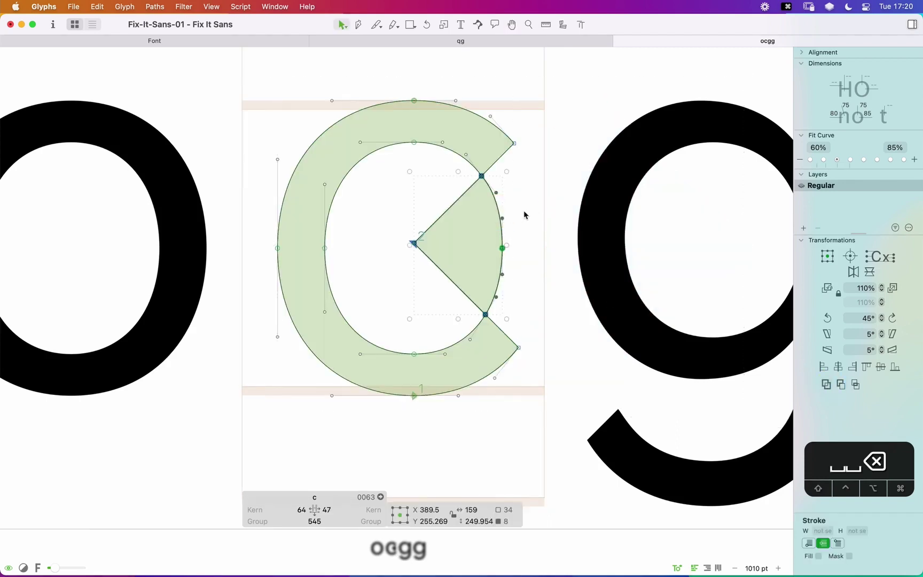
{"action": "key", "text": "BackSpace"}
{"action": "key", "text": "super+minus"}
Step: Examine the cut c beside the o and g, comparing its terminals and stroke weight
{"action": "key", "text": "space"}
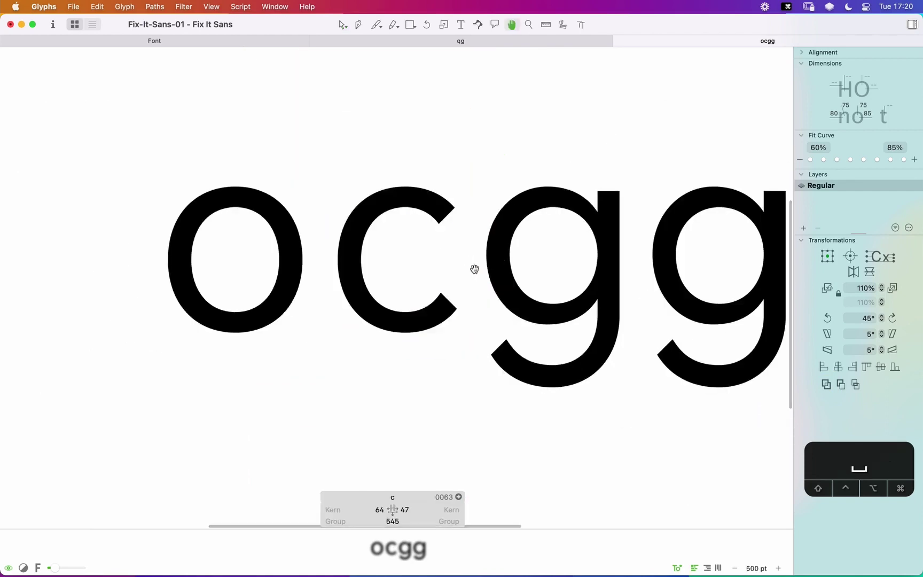
{"action": "scroll", "coordinate": [473, 268], "scroll_direction": "left", "scroll_amount": 1}
{"action": "double_click", "coordinate": [486, 291]}
{"action": "key", "text": "z"}
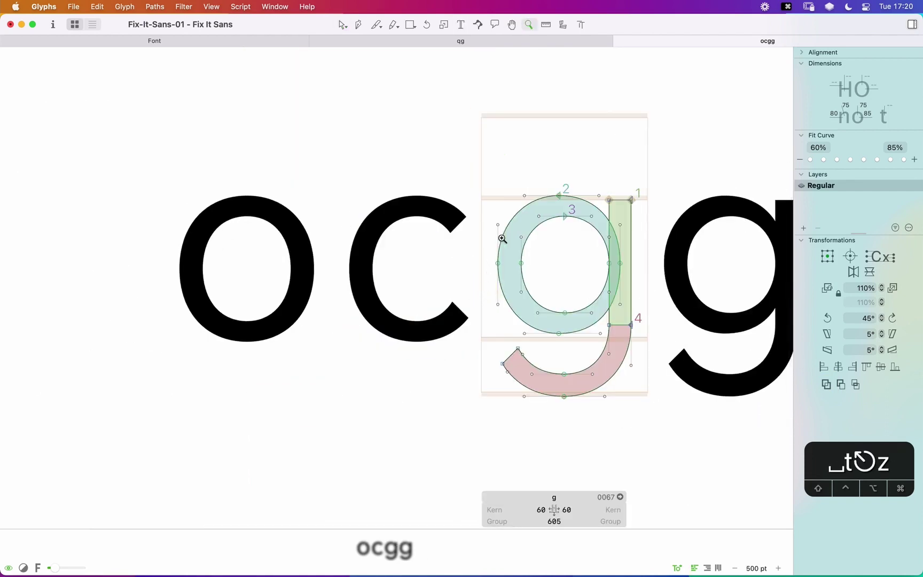
{"action": "left_click_drag", "start_coordinate": [536, 140], "coordinate": [145, 391]}
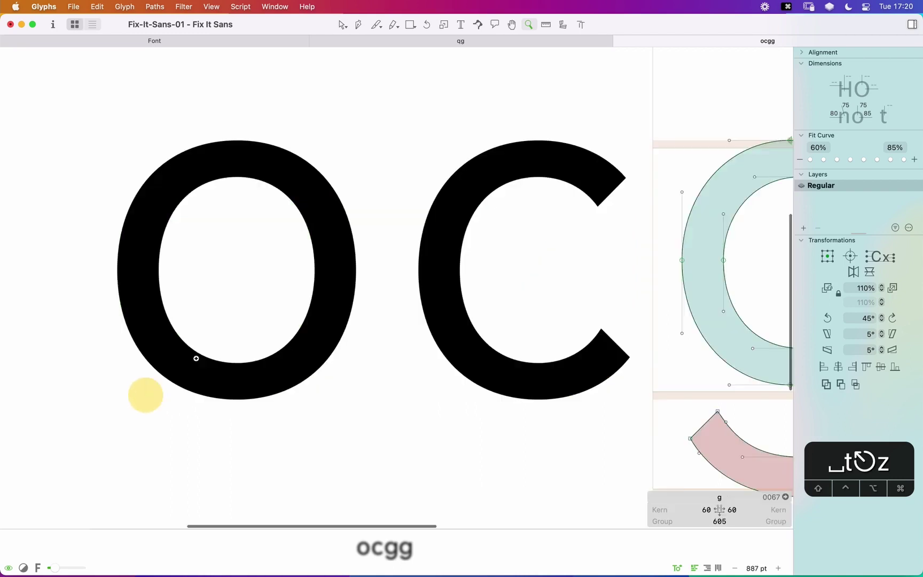
{"action": "key", "text": "v"}
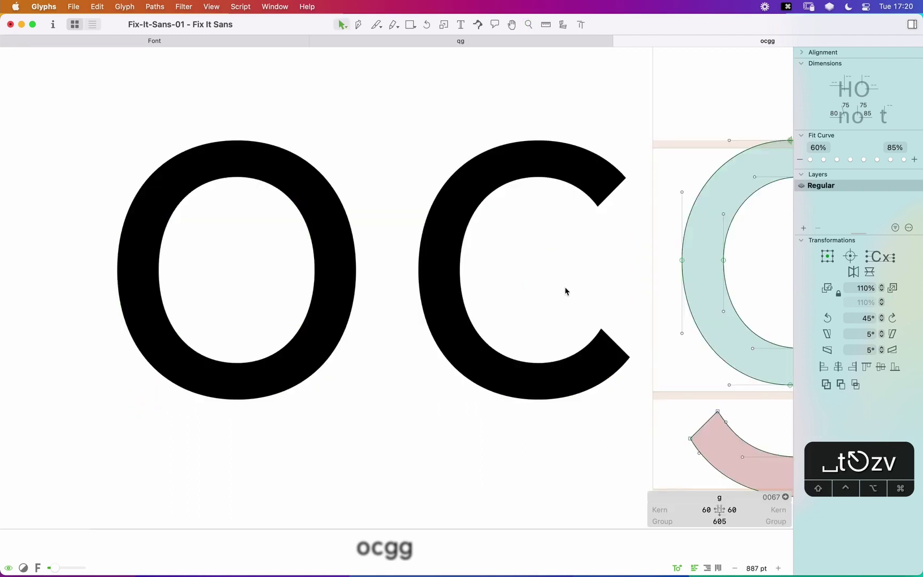
{"action": "double_click", "coordinate": [604, 312]}
{"action": "key", "text": "space"}
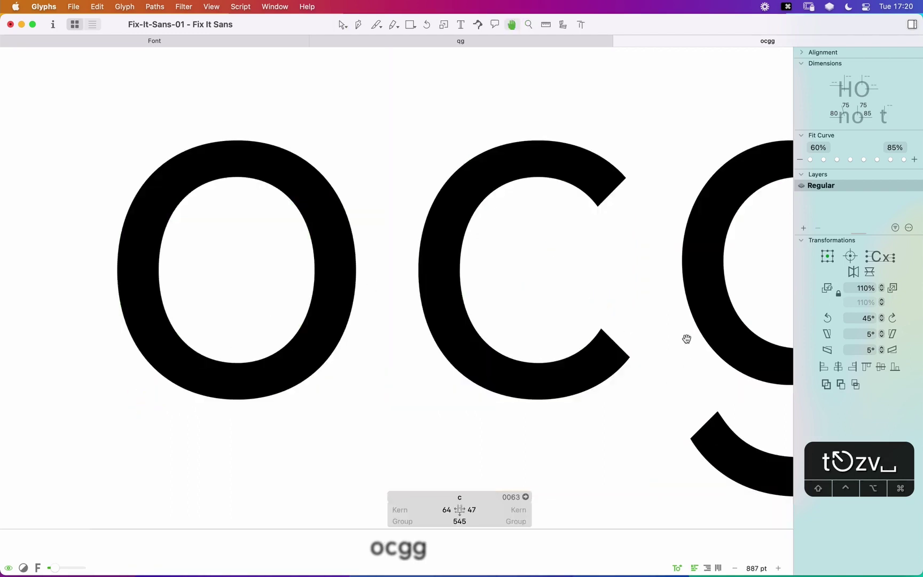
Step: Slide the c's lower terminal inner corner along the 45° cut to X 446, Y 123
{"action": "key", "text": "z"}
{"action": "left_click_drag", "start_coordinate": [606, 280], "coordinate": [480, 382]}
{"action": "key", "text": "v"}
{"action": "left_click", "coordinate": [483, 157]}
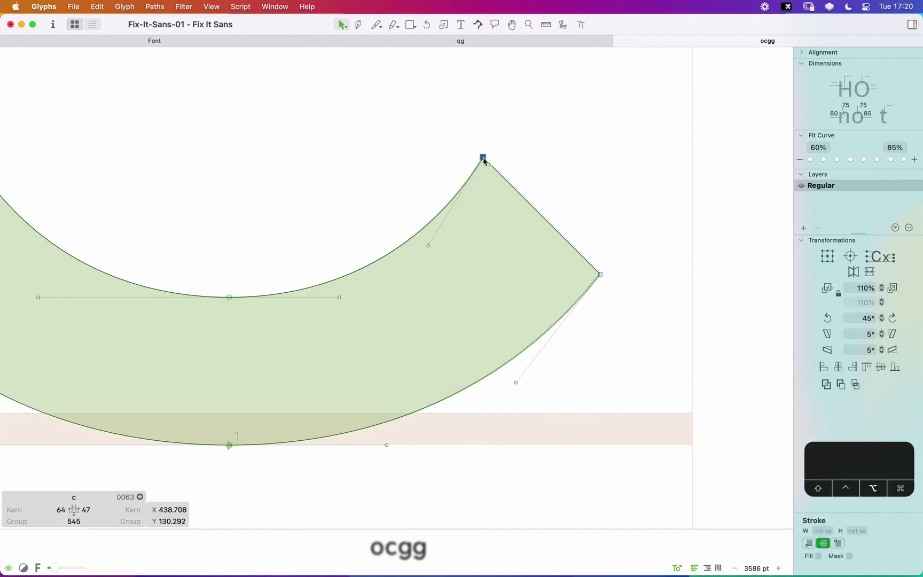
{"action": "left_click_drag", "start_coordinate": [486, 160], "coordinate": [496, 171]}
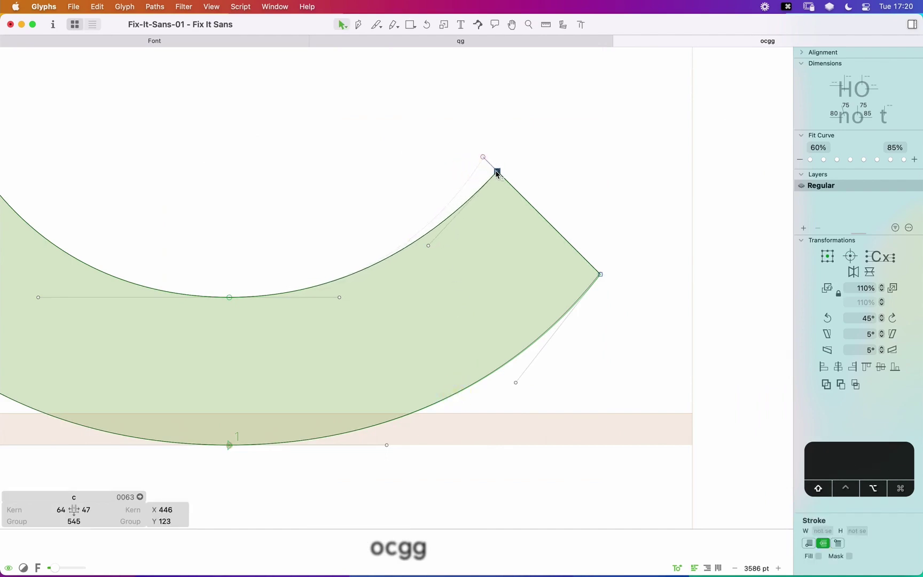
{"action": "left_click_drag", "start_coordinate": [496, 172], "coordinate": [496, 171]}
{"action": "left_click", "coordinate": [533, 149]}
Step: Slide the c's upper terminal inner corner slightly outward along its 45° cut to smooth the inner curve
{"action": "key", "text": "super+minus"}
{"action": "key", "text": "super+minus"}
{"action": "key", "text": "super+minus"}
{"action": "key", "text": "space"}
{"action": "left_click_drag", "start_coordinate": [476, 104], "coordinate": [517, 239]}
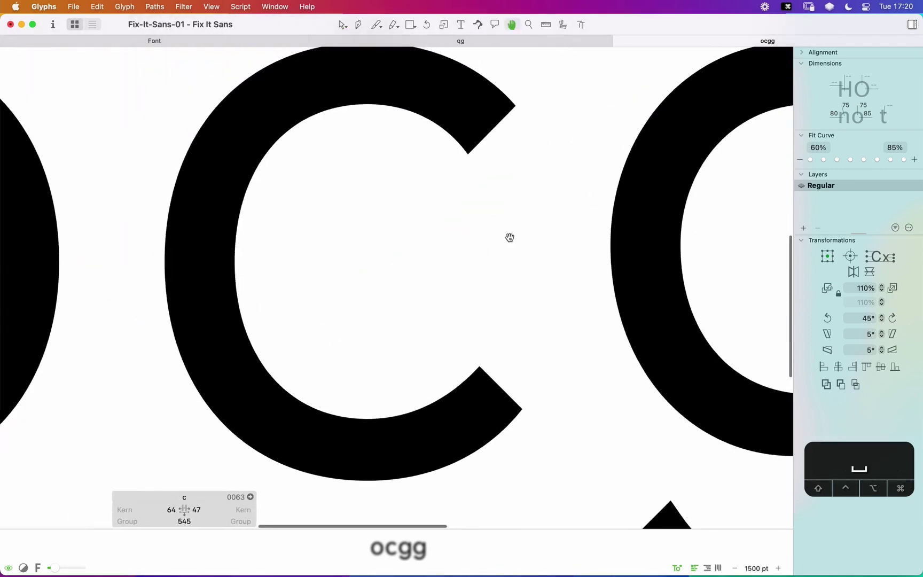
{"action": "key", "text": "z"}
{"action": "left_click_drag", "start_coordinate": [526, 85], "coordinate": [429, 231]}
{"action": "key", "text": "v"}
{"action": "mouse_move", "coordinate": [368, 273]}
{"action": "left_mouse_down"}
{"action": "mouse_move", "coordinate": [377, 261]}
{"action": "mouse_move", "coordinate": [377, 269]}
{"action": "left_mouse_up"}
{"action": "left_click", "coordinate": [377, 270]}
{"action": "left_click", "coordinate": [375, 294]}
Step: Examine the adjusted c terminals at reading distance beside the o and g
{"action": "key", "text": "space"}
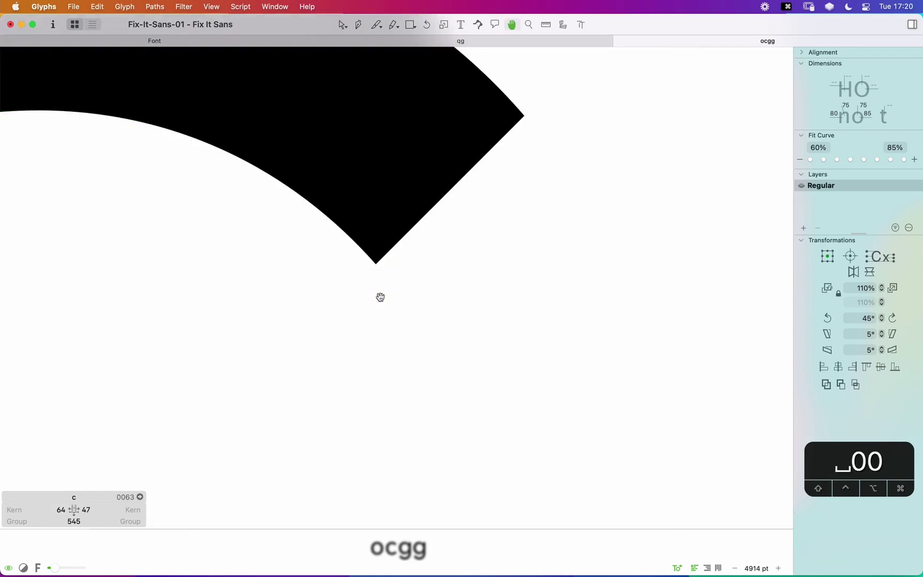
{"action": "key", "text": "super+minus"}
{"action": "key", "text": "super+minus"}
{"action": "key", "text": "super+minus"}
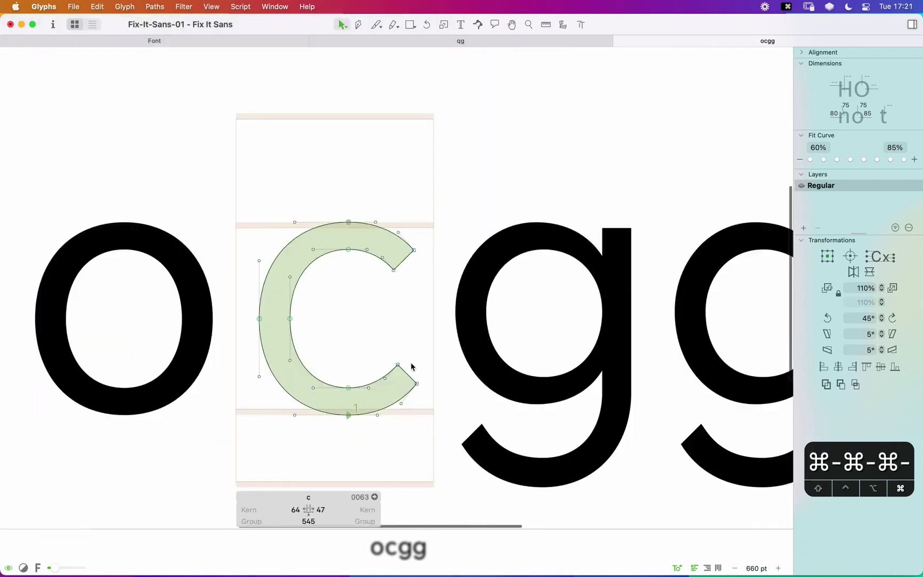
{"action": "key", "text": "space"}
{"action": "left_click_drag", "start_coordinate": [415, 340], "coordinate": [517, 287]}
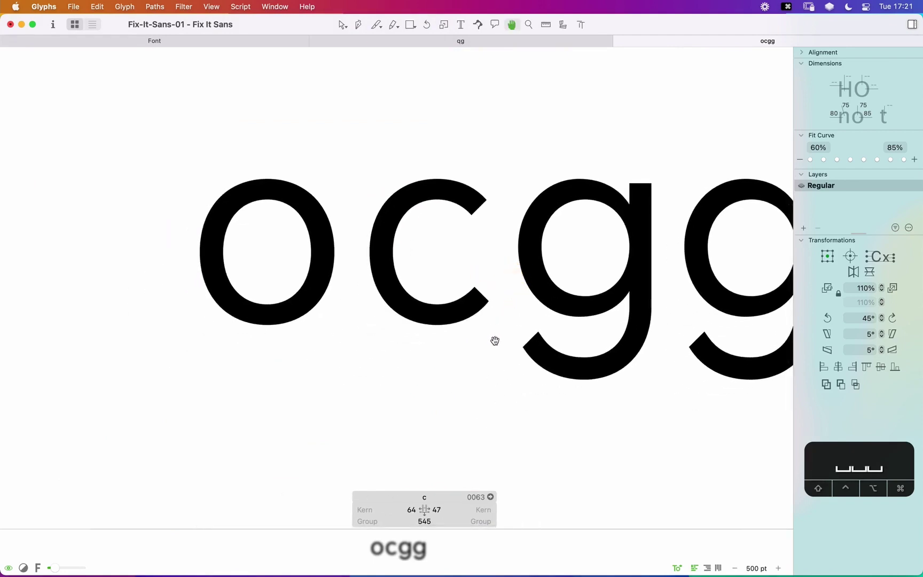
{"action": "left_click", "coordinate": [492, 239]}
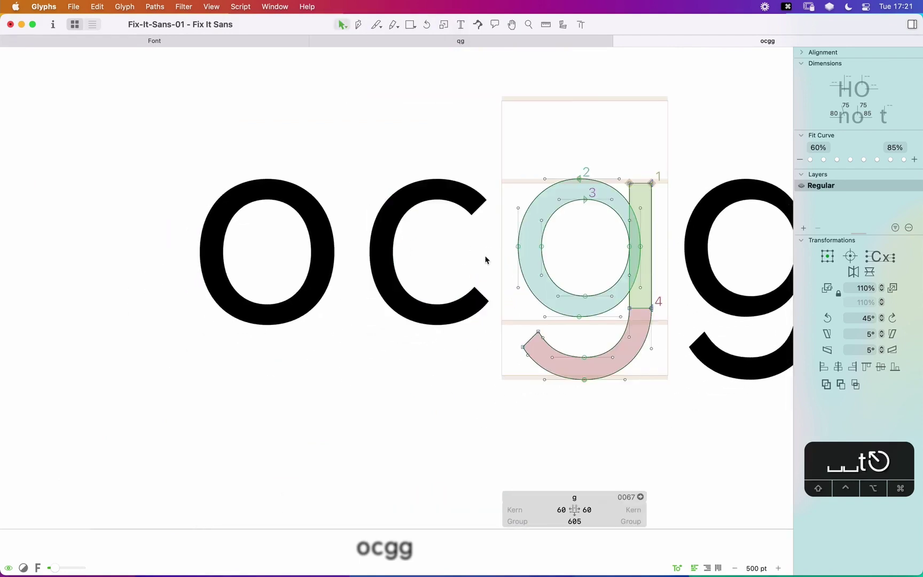
{"action": "left_click", "coordinate": [489, 261]}
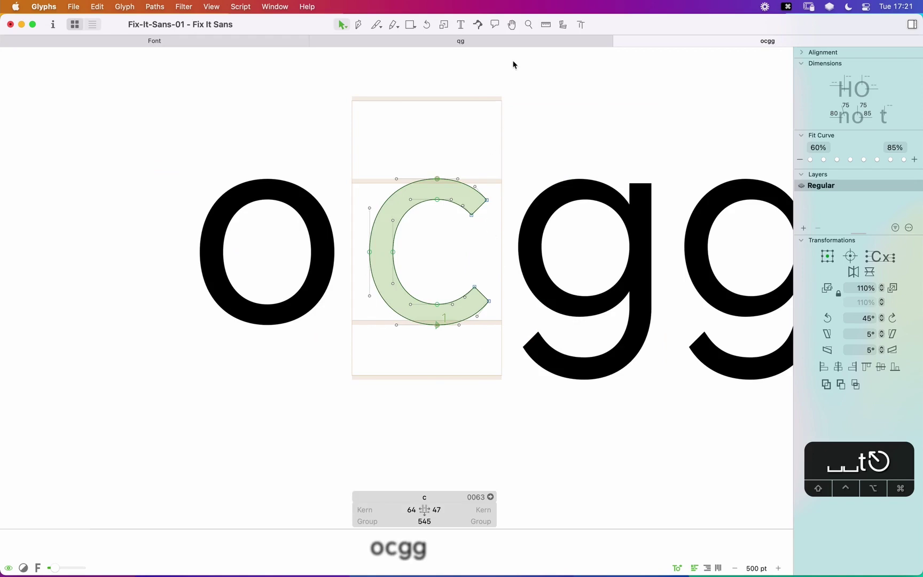
Step: Draw a vertical rectangle of about 249 by 554 units just outside the c's opening
{"action": "left_click", "coordinate": [411, 24]}
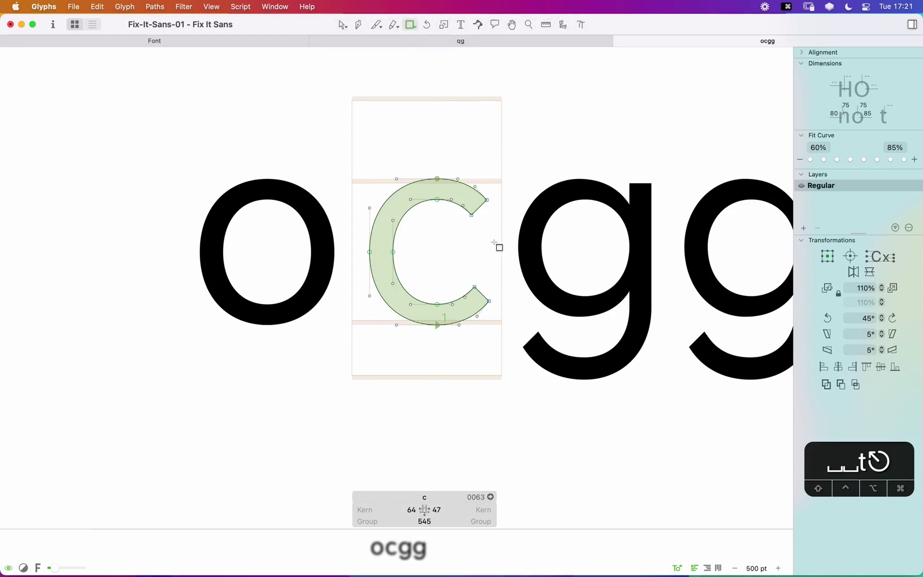
{"action": "left_click_drag", "start_coordinate": [491, 324], "coordinate": [559, 171]}
{"action": "key", "text": "z"}
{"action": "left_click", "coordinate": [571, 222]}
{"action": "key", "text": "v"}
{"action": "left_click", "coordinate": [421, 253]}
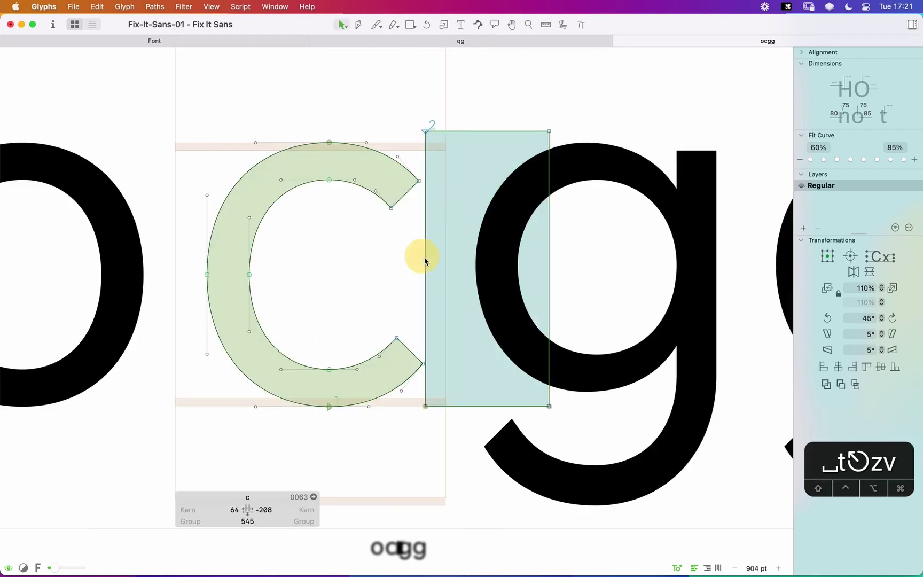
Step: Nudge the rectangle 5 units left so its edge meets the c's lower terminal, and compare both terminals against it
{"action": "left_click", "coordinate": [425, 266]}
{"action": "key", "text": "Left"}
{"action": "key", "text": "Left"}
{"action": "key", "text": "Left"}
{"action": "key", "text": "Left"}
{"action": "key", "text": "Left"}
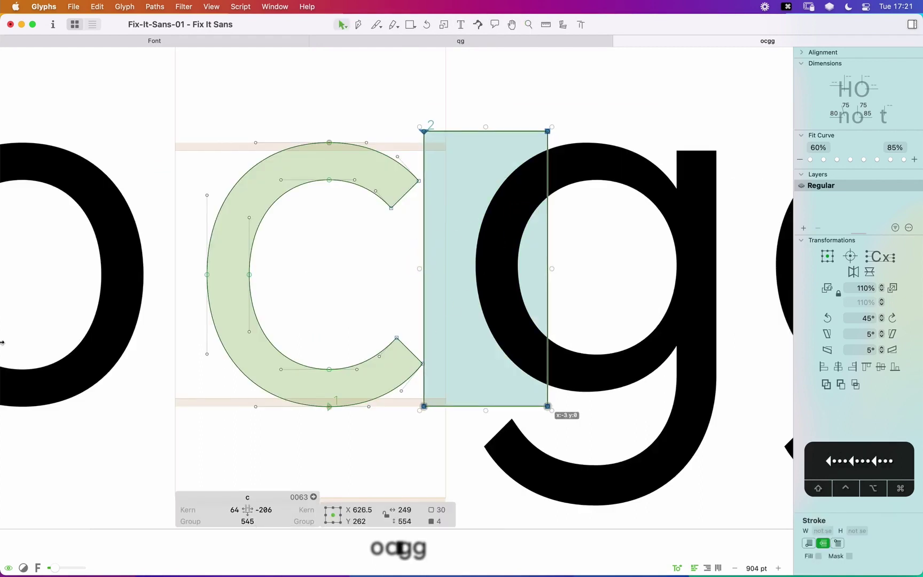
{"action": "key", "text": "space"}
{"action": "left_click_drag", "start_coordinate": [376, 251], "coordinate": [457, 233]}
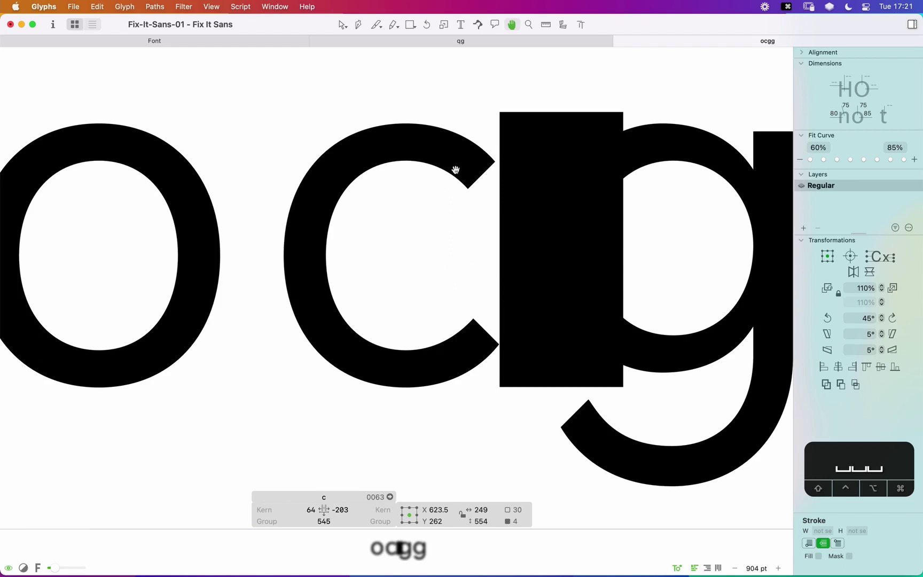
{"action": "key", "text": "v"}
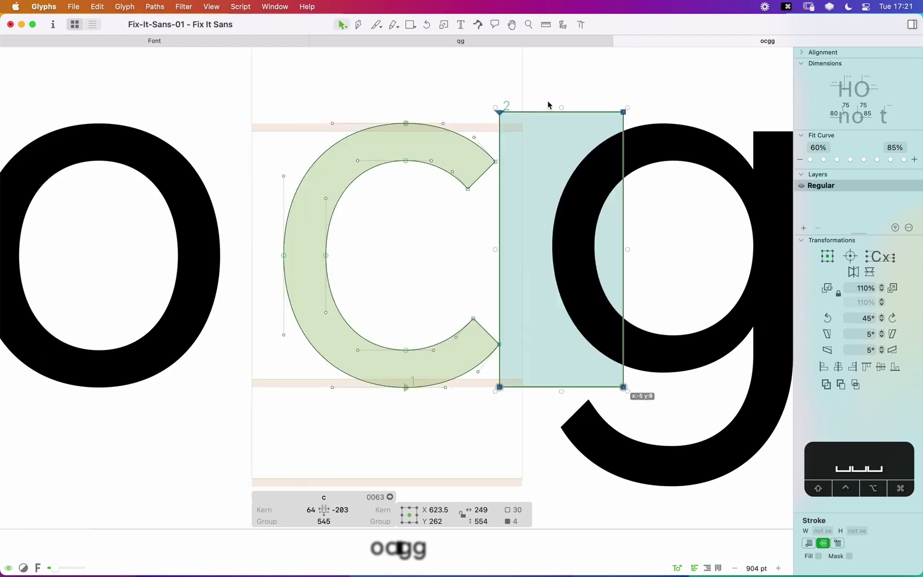
{"action": "key", "text": "super+minus"}
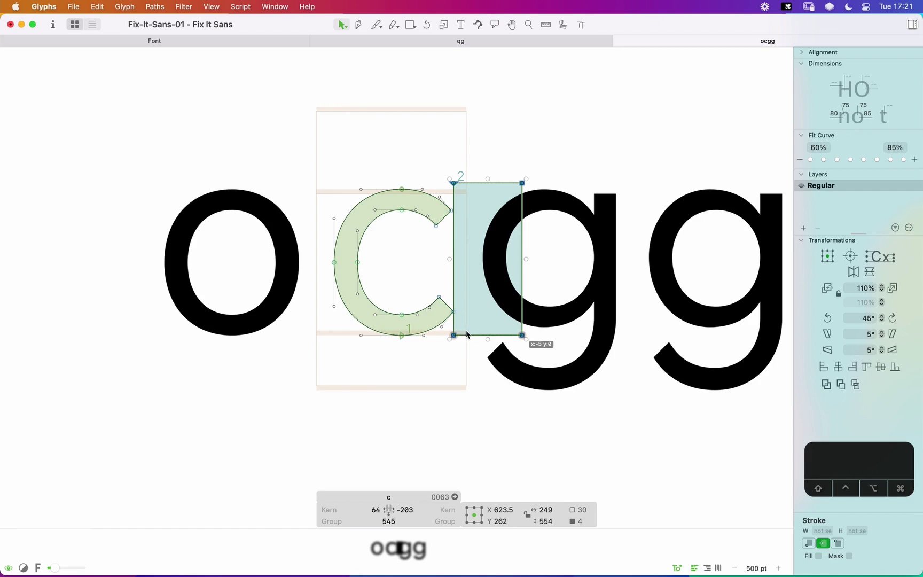
{"action": "left_click", "coordinate": [476, 191]}
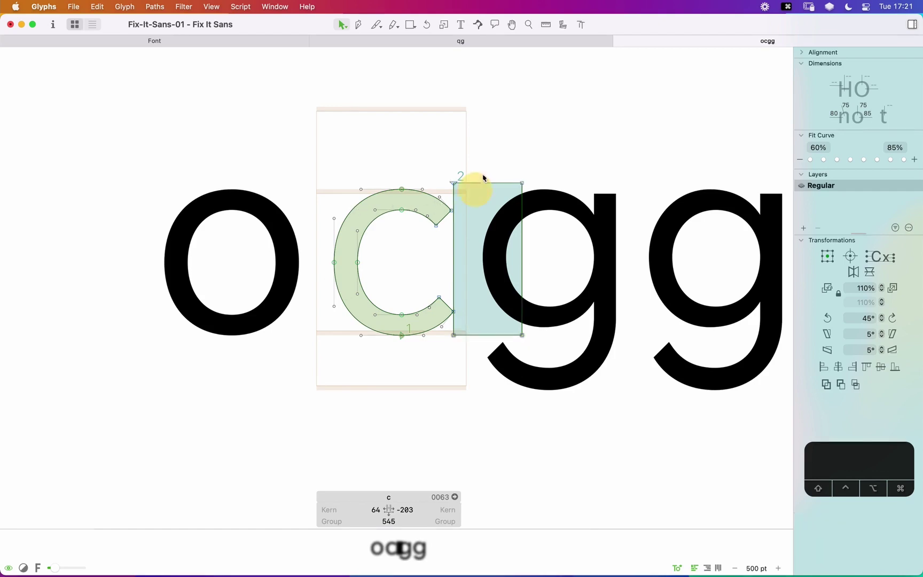
{"action": "left_click", "coordinate": [521, 184]}
Step: Remove both g letters from the sample text, leaving only the o and c
{"action": "key", "text": "t"}
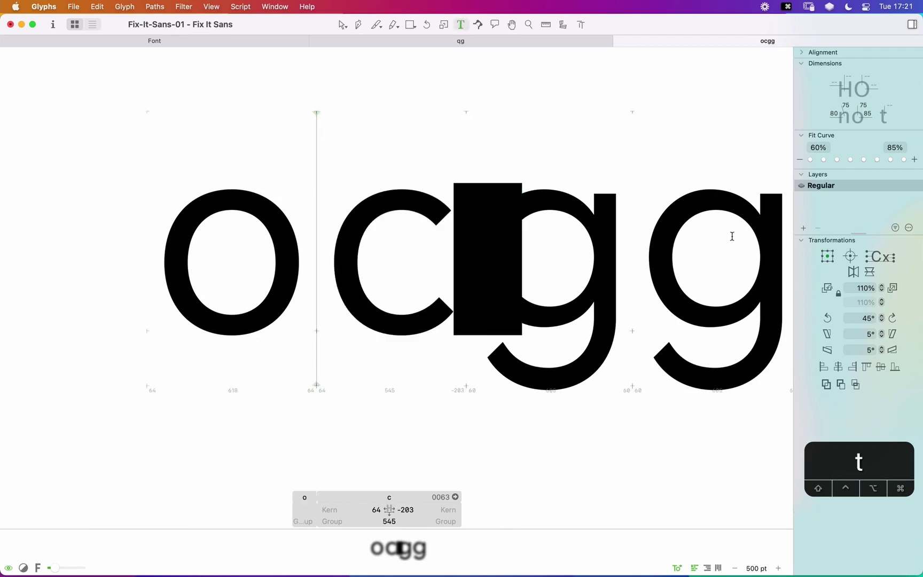
{"action": "key", "text": "BackSpace"}
{"action": "key", "text": "BackSpace"}
{"action": "key", "text": "Escape"}
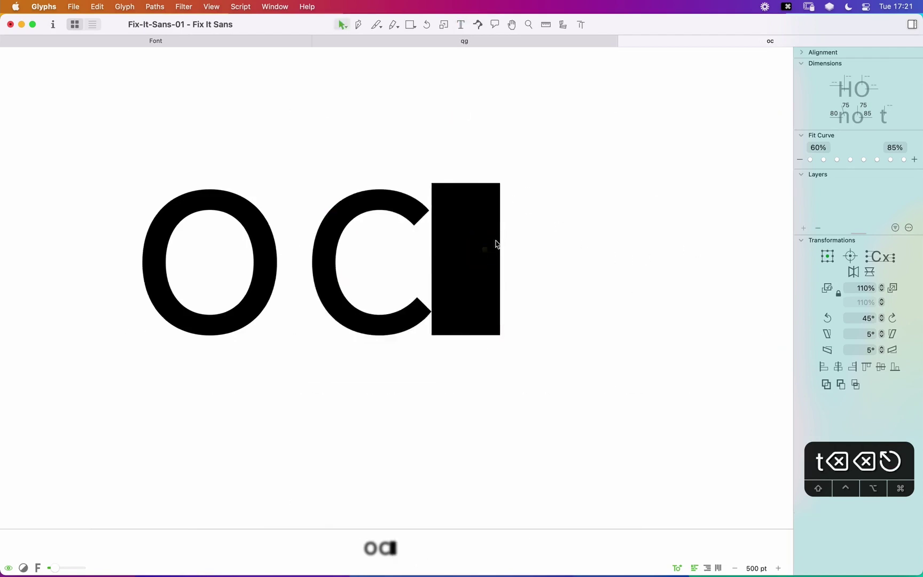
Step: Reopen the c for editing and move the rectangle away from its opening, centred at X 847.5, Y 262
{"action": "double_click", "coordinate": [451, 239]}
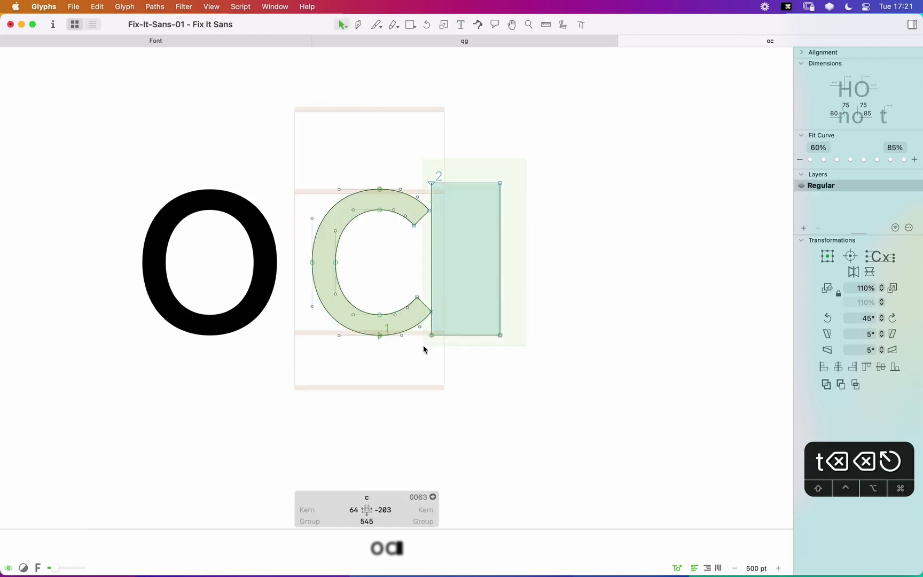
{"action": "left_click", "coordinate": [505, 270]}
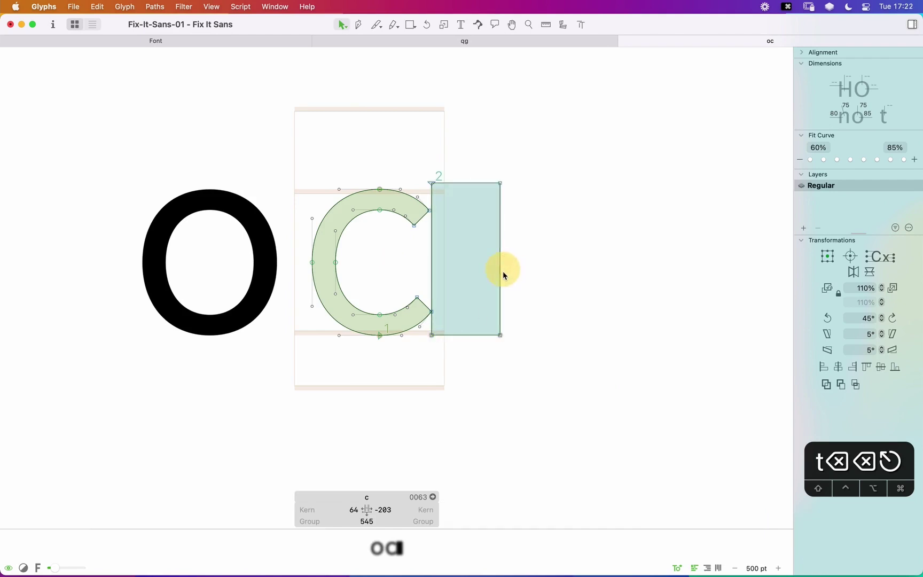
{"action": "left_click_drag", "start_coordinate": [503, 272], "coordinate": [573, 281]}
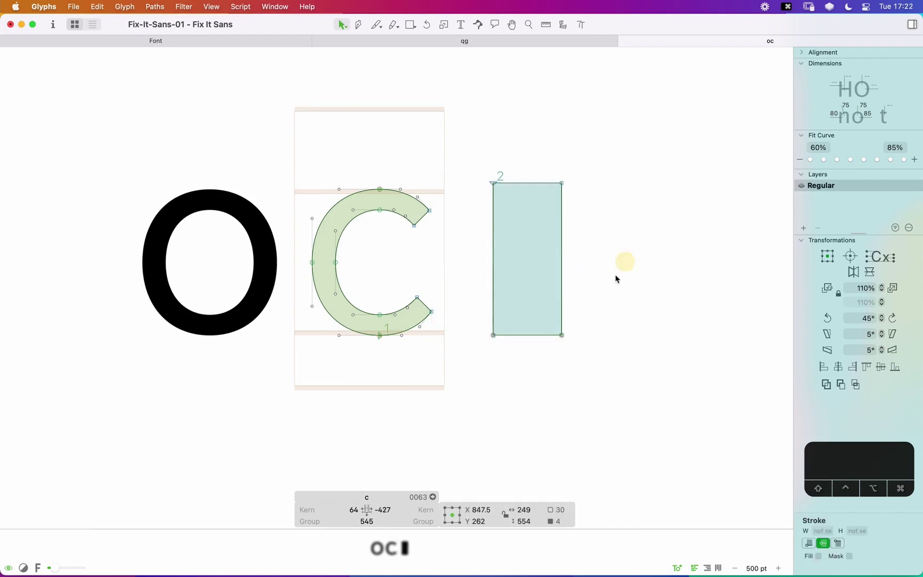
{"action": "left_click", "coordinate": [615, 274]}
Step: Spread the rectangle's two lower corners outward into a trapezoid, bringing the lower outer corner to X 1042, Y -15
{"action": "left_click", "coordinate": [561, 335]}
{"action": "key", "text": "shift+Right"}
{"action": "key", "text": "shift+Right"}
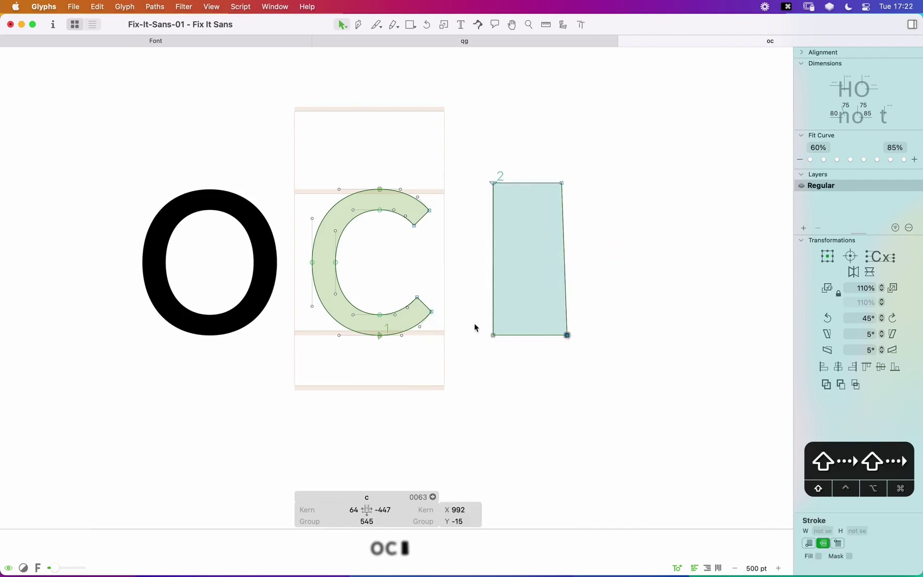
{"action": "key", "text": "shift+Left"}
{"action": "key", "text": "shift+Left"}
{"action": "key", "text": "shift+Left"}
{"action": "left_click", "coordinate": [537, 372]}
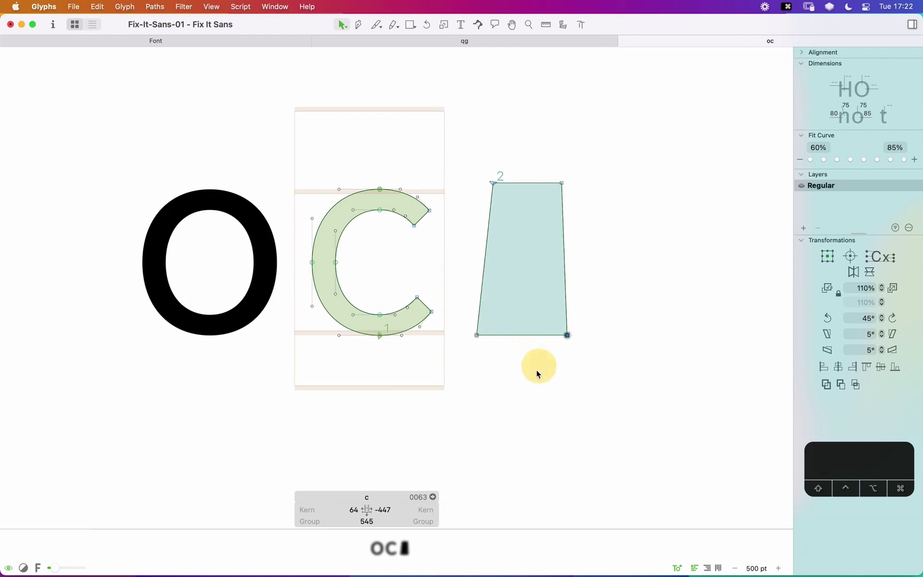
{"action": "key", "text": "shift+Right"}
{"action": "key", "text": "shift+Right"}
{"action": "key", "text": "shift+Right"}
{"action": "left_click", "coordinate": [556, 363]}
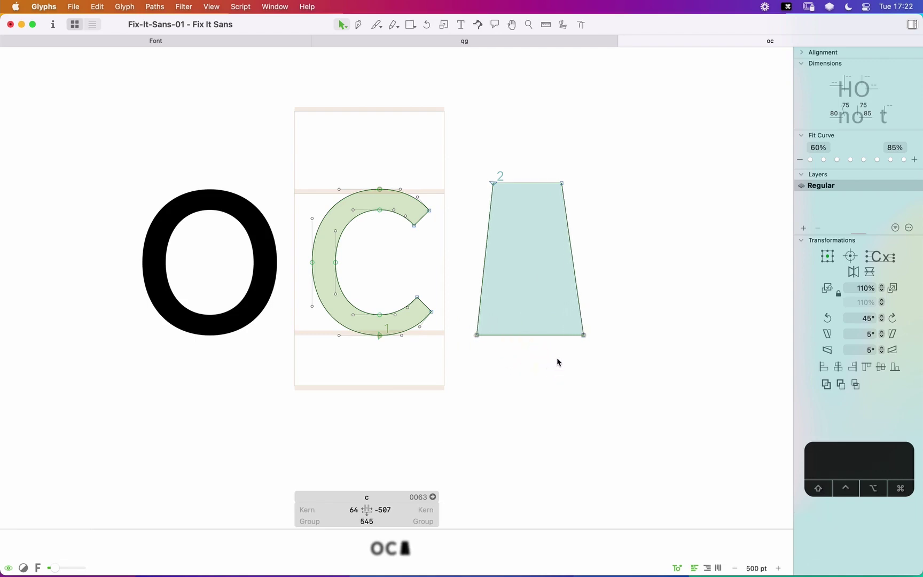
{"action": "left_click_drag", "start_coordinate": [607, 299], "coordinate": [556, 375]}
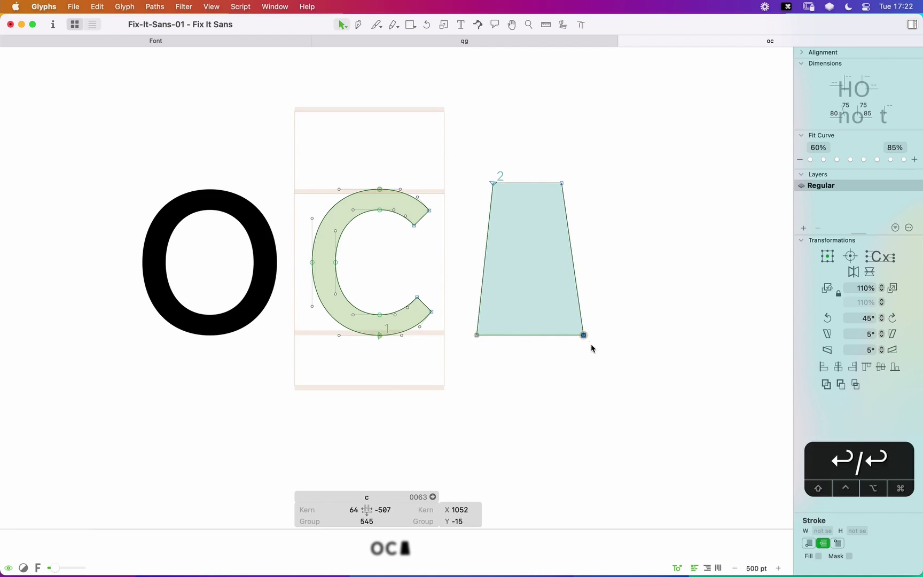
{"action": "key", "text": "shift+Left"}
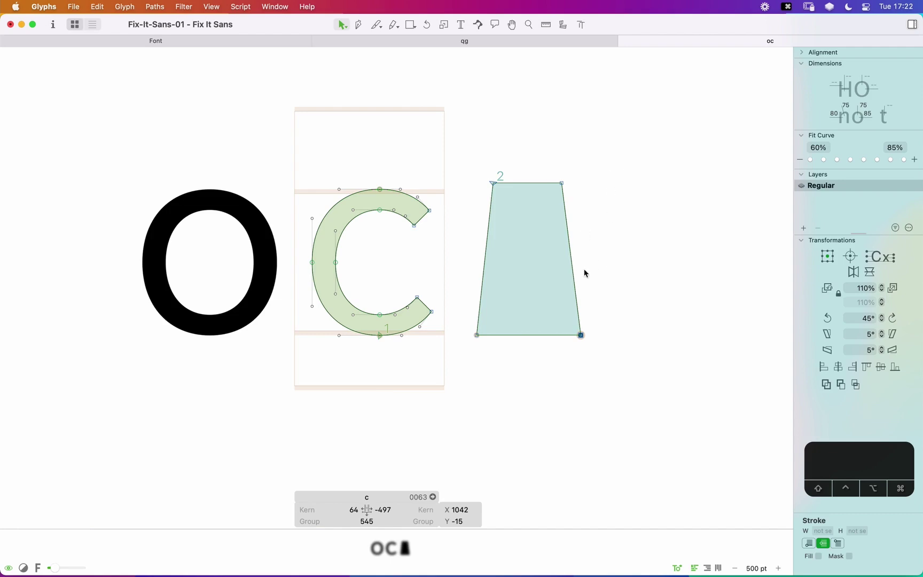
Step: Delete the trapezoid beside the c and set both of the c's sidebearings to 60
{"action": "left_click_drag", "start_coordinate": [611, 141], "coordinate": [476, 364]}
{"action": "key", "text": "BackSpace"}
{"action": "left_click", "coordinate": [343, 510]}
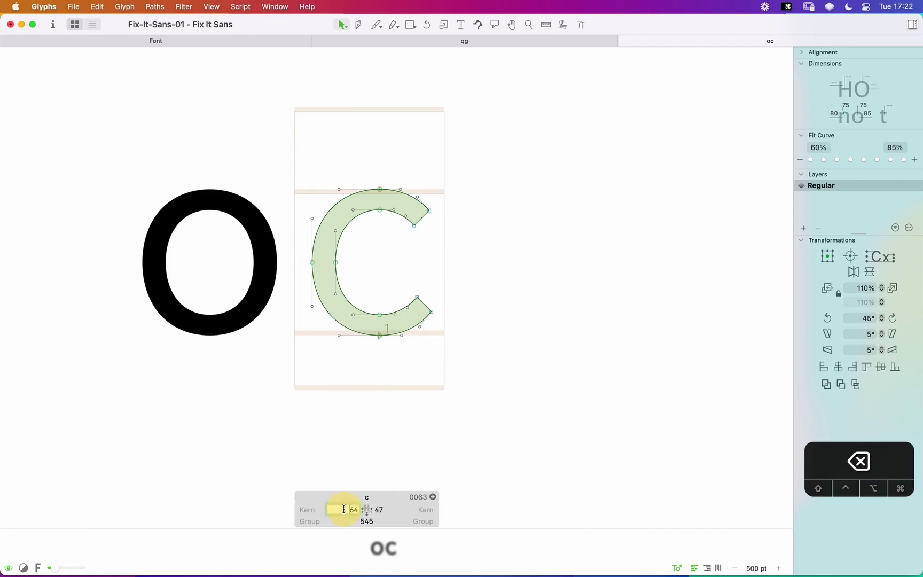
{"action": "type", "text": "60"}
{"action": "key", "text": "Tab"}
{"action": "type", "text": "60"}
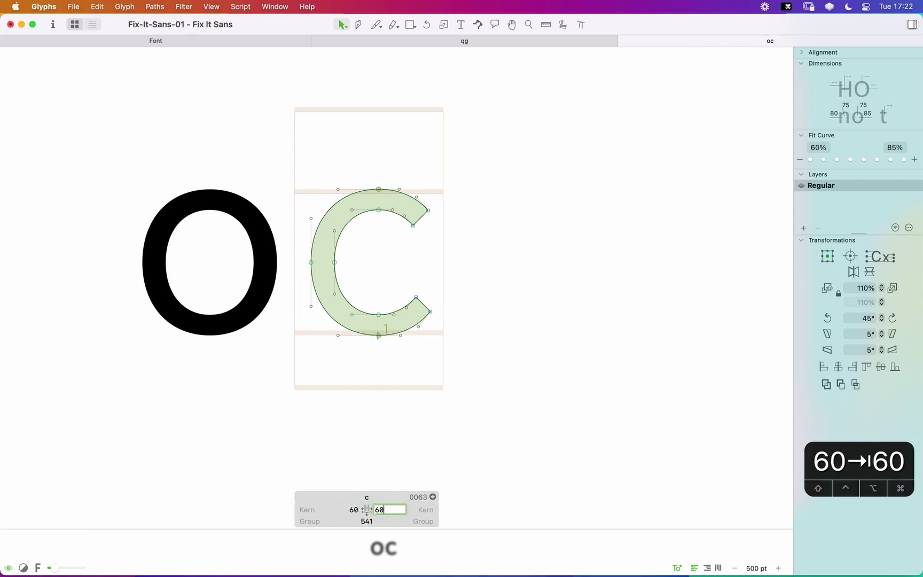
{"action": "key", "text": "Return"}
{"action": "key", "text": "t"}
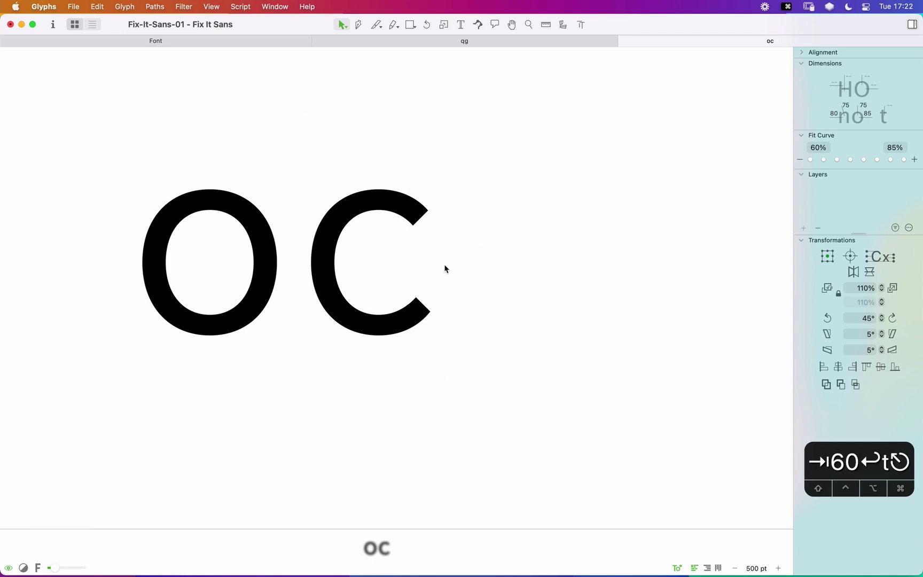
Step: Slice a thin 45° sliver off the end of the c's upper terminal and delete the cut-off piece
{"action": "double_click", "coordinate": [408, 240]}
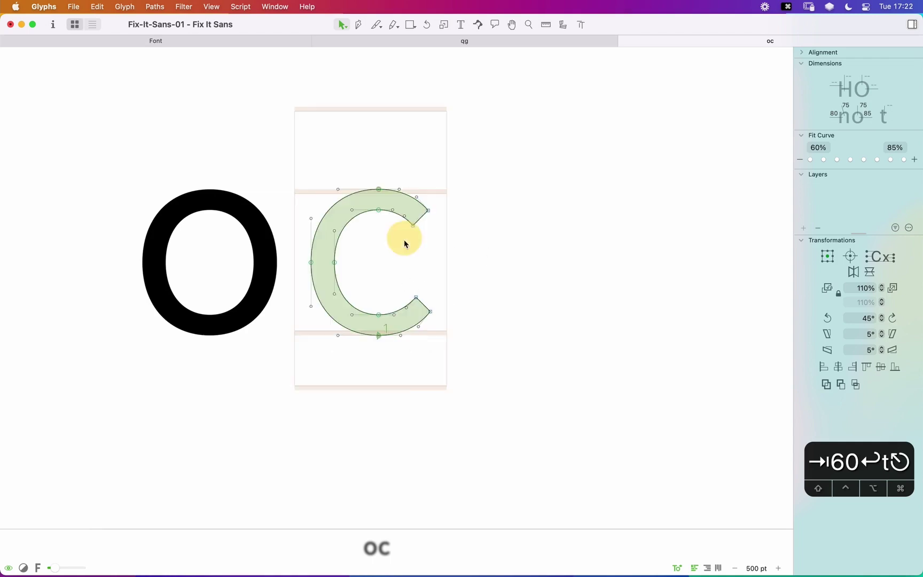
{"action": "key", "text": "z"}
{"action": "left_click_drag", "start_coordinate": [470, 157], "coordinate": [383, 226]}
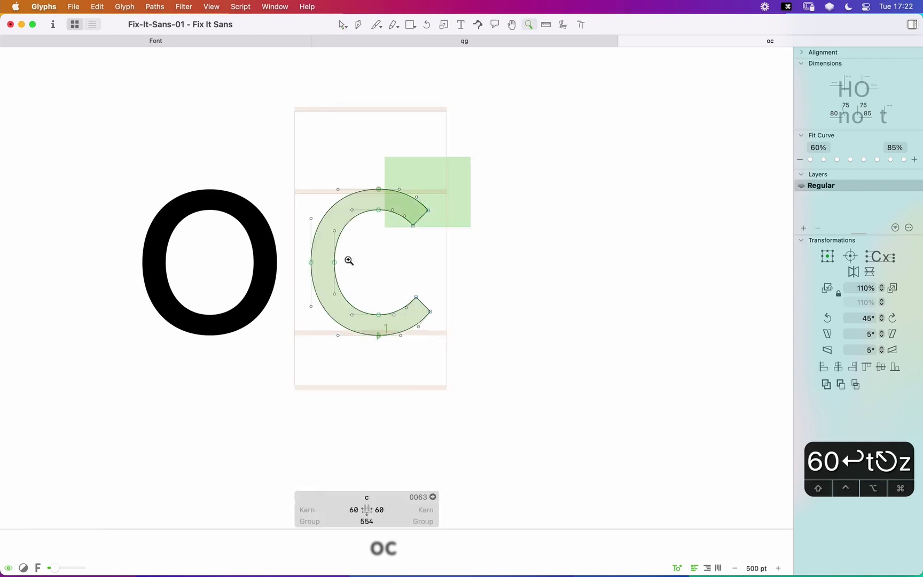
{"action": "key", "text": "space"}
{"action": "key", "text": "e"}
{"action": "mouse_move", "coordinate": [425, 262]}
{"action": "left_mouse_down"}
{"action": "mouse_move", "coordinate": [538, 165]}
{"action": "mouse_move", "coordinate": [524, 162]}
{"action": "mouse_move", "coordinate": [534, 227]}
{"action": "mouse_move", "coordinate": [496, 181]}
{"action": "mouse_move", "coordinate": [524, 178]}
{"action": "left_mouse_up"}
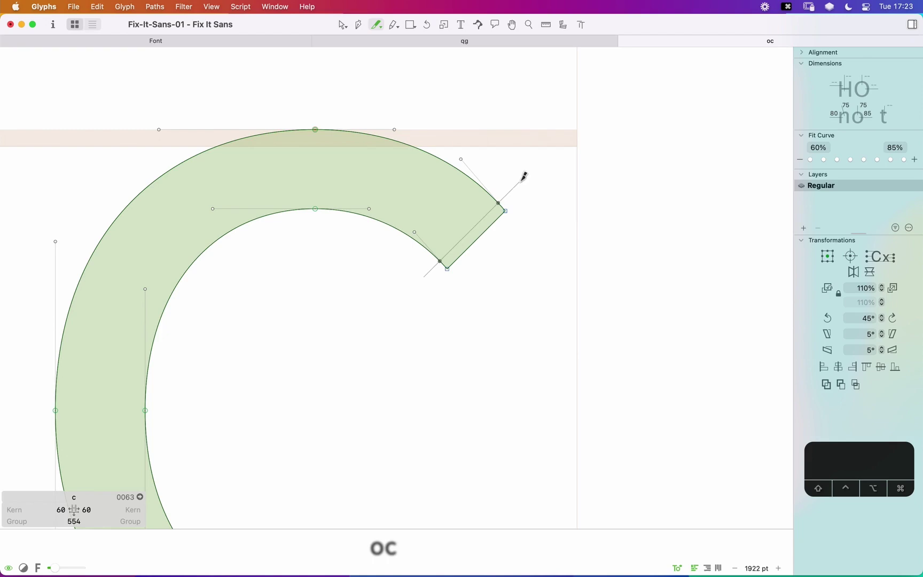
{"action": "left_click_drag", "start_coordinate": [524, 177], "coordinate": [524, 178]}
{"action": "key", "text": "v"}
{"action": "left_click", "coordinate": [494, 230]}
{"action": "key", "text": "BackSpace"}
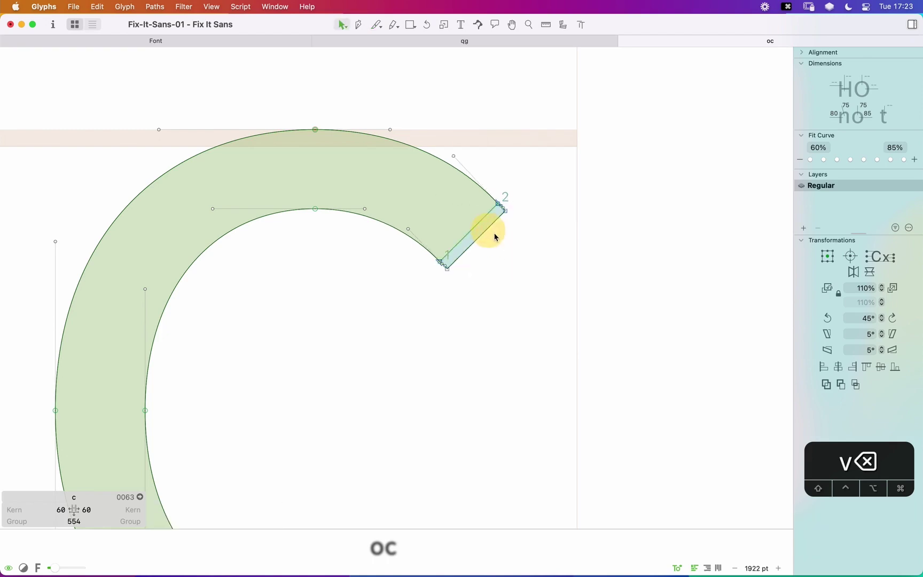
Step: Add an e after the c in the sample text so it reads oce
{"action": "key", "text": "super+minus"}
{"action": "key", "text": "super+minus"}
{"action": "key", "text": "space"}
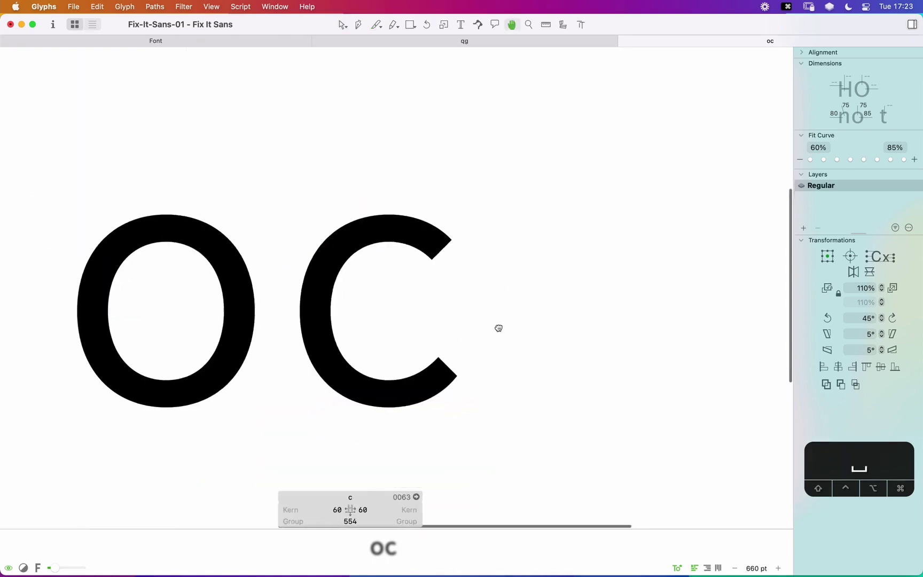
{"action": "left_click_drag", "start_coordinate": [497, 325], "coordinate": [509, 295]}
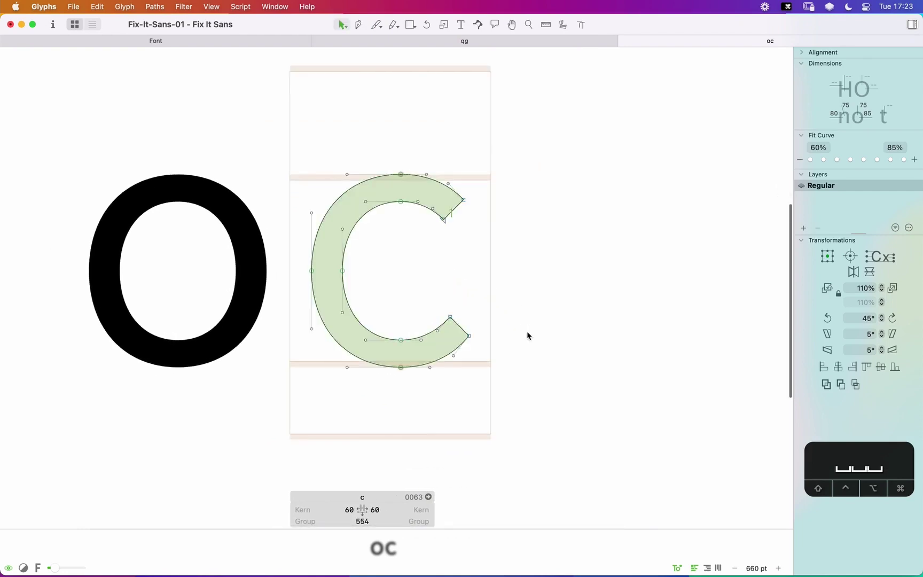
{"action": "key", "text": "t"}
{"action": "key", "text": "super+minus"}
{"action": "key", "text": "super+minus"}
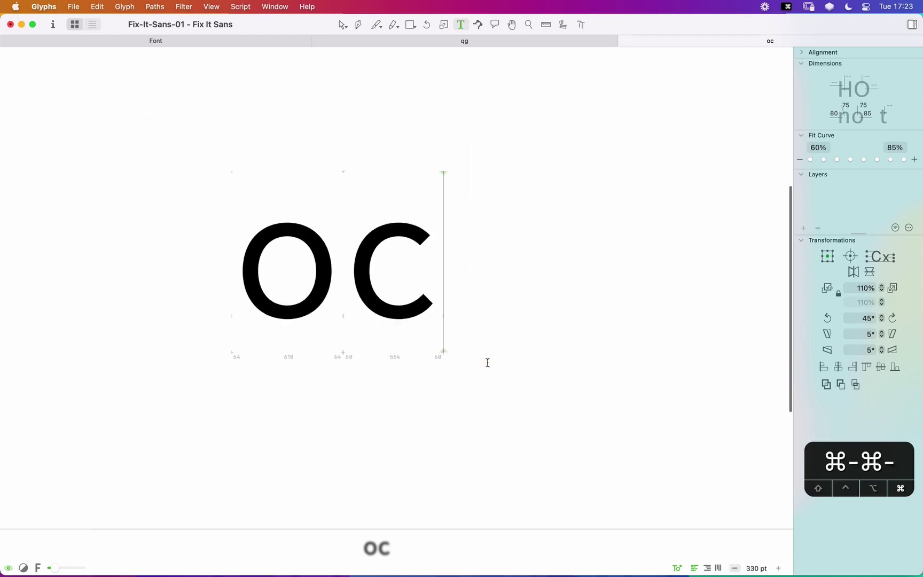
{"action": "type", "text": "e"}
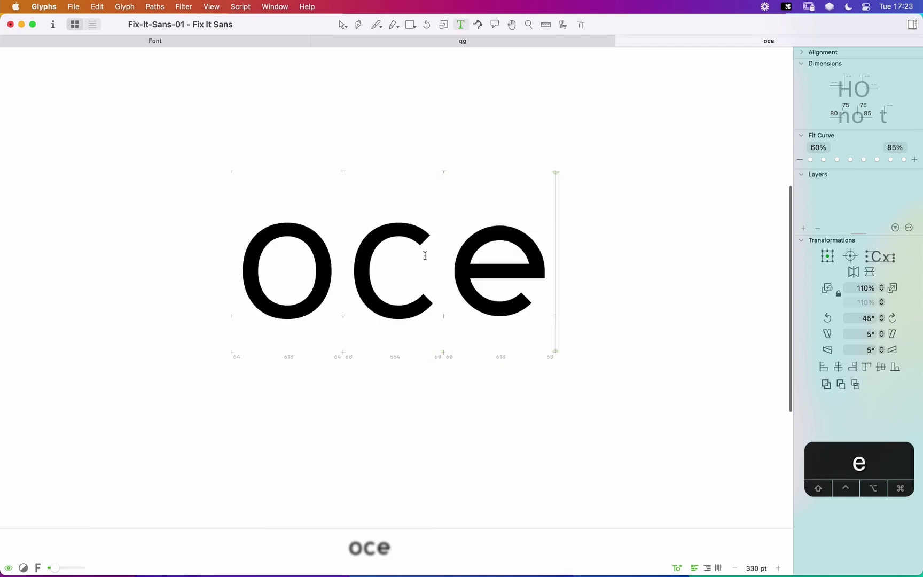
{"action": "key", "text": "Escape"}
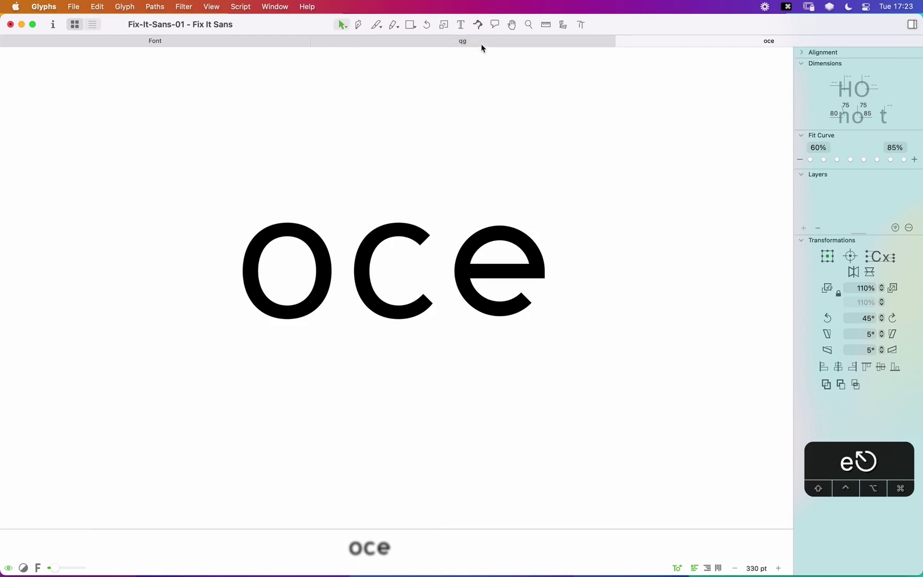
Step: Close the qg tab, look closer at the o, c and e, and go to the font overview
{"action": "left_click", "coordinate": [320, 41]}
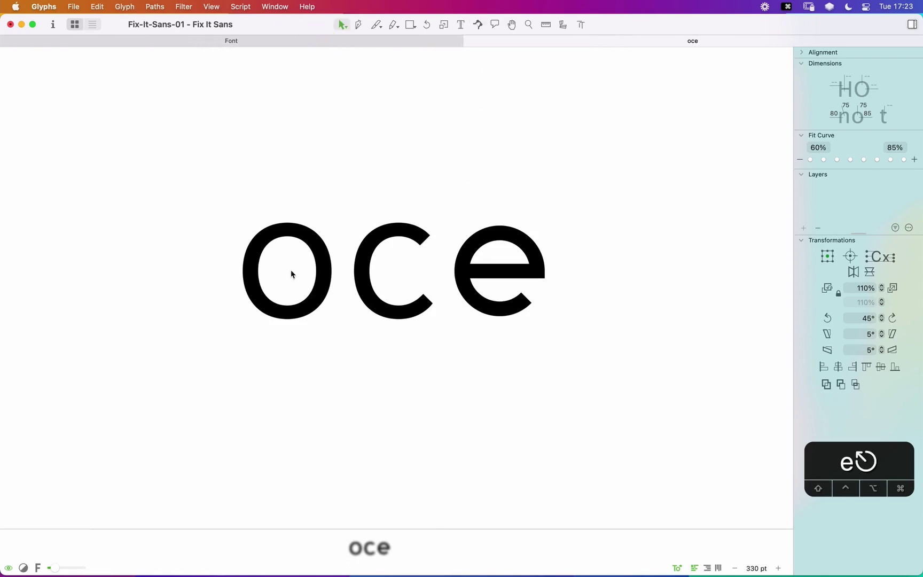
{"action": "key", "text": "z"}
{"action": "left_click", "coordinate": [265, 347]}
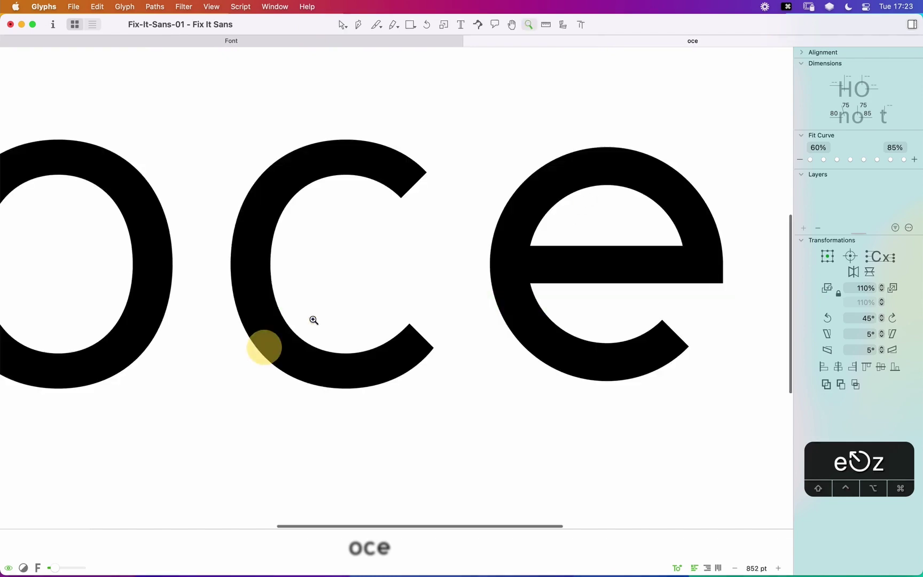
{"action": "key", "text": "super+minus"}
{"action": "key", "text": "super+minus"}
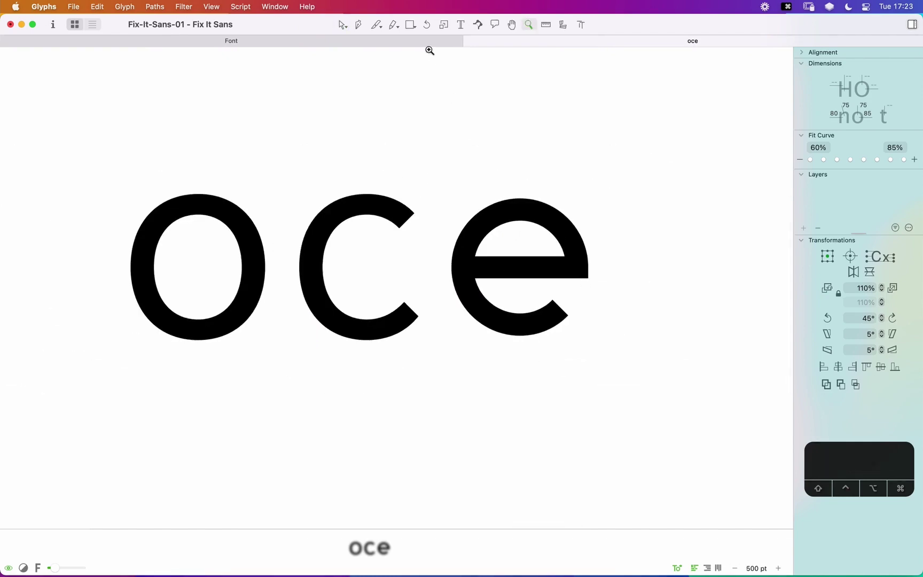
{"action": "left_click", "coordinate": [424, 42]}
{"action": "left_click", "coordinate": [299, 211], "text": "super"}
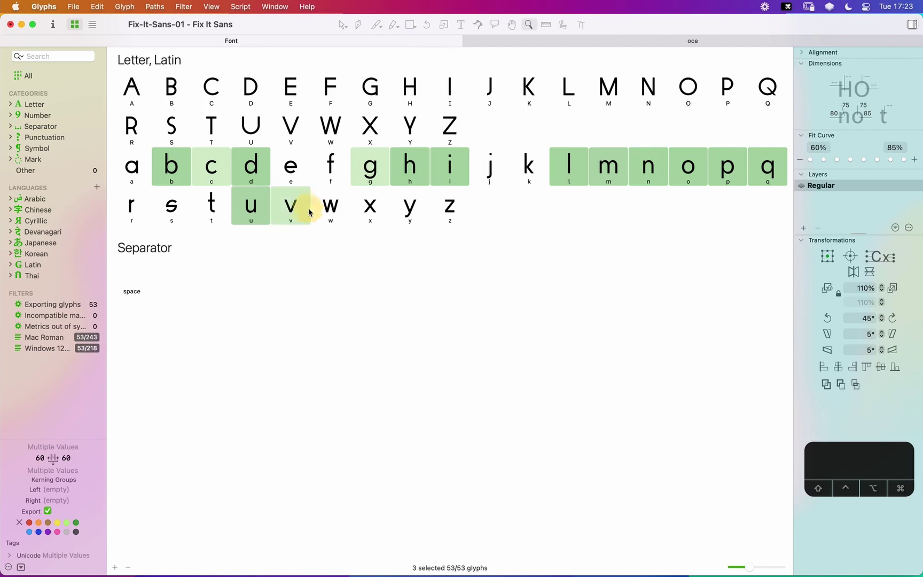
{"action": "left_click", "coordinate": [195, 173], "text": "super"}
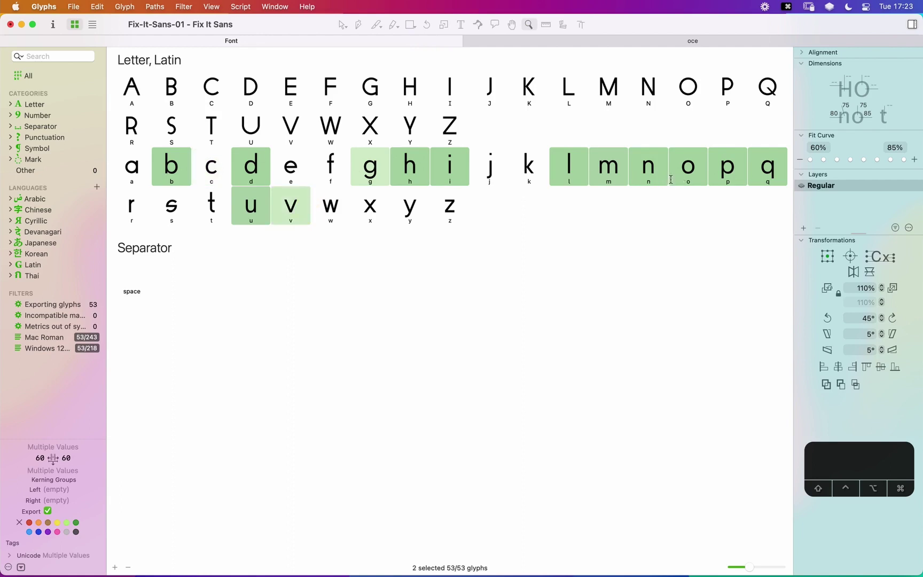
{"action": "left_click", "coordinate": [371, 166], "text": "super"}
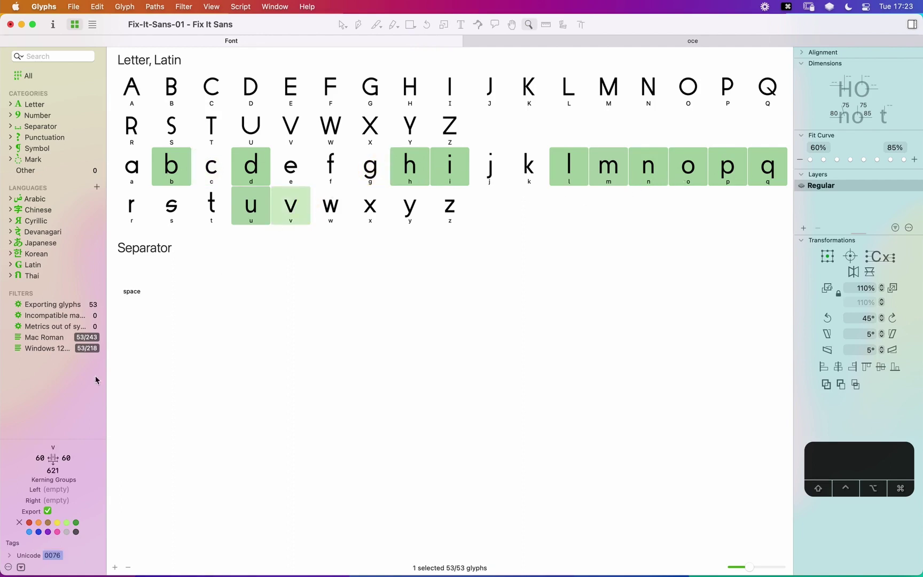
{"action": "left_click", "coordinate": [76, 523]}
{"action": "key", "text": "super+z"}
{"action": "left_click", "coordinate": [353, 214]}
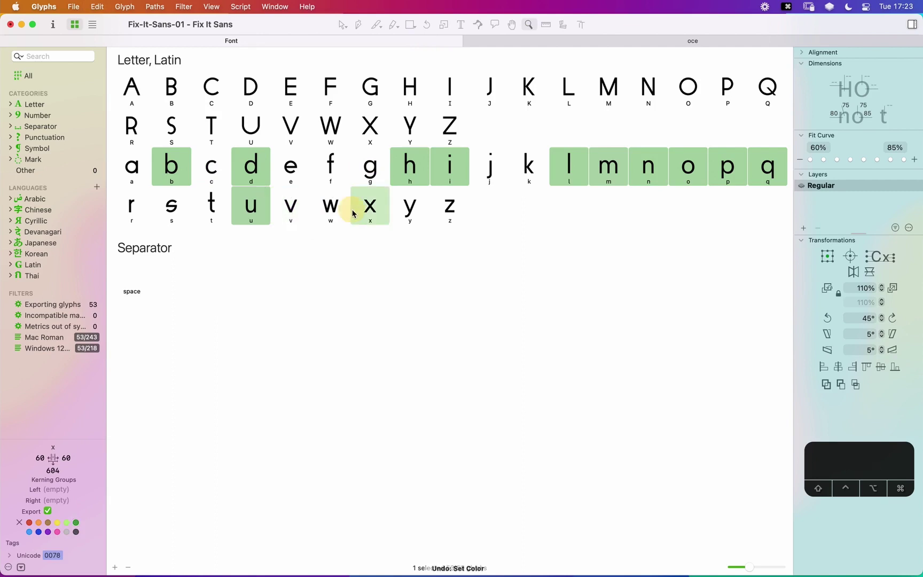
Step: Mark the lowercase g and c glyphs with the dark green colour label
{"action": "left_click", "coordinate": [371, 170]}
{"action": "left_click", "coordinate": [213, 167], "text": "super"}
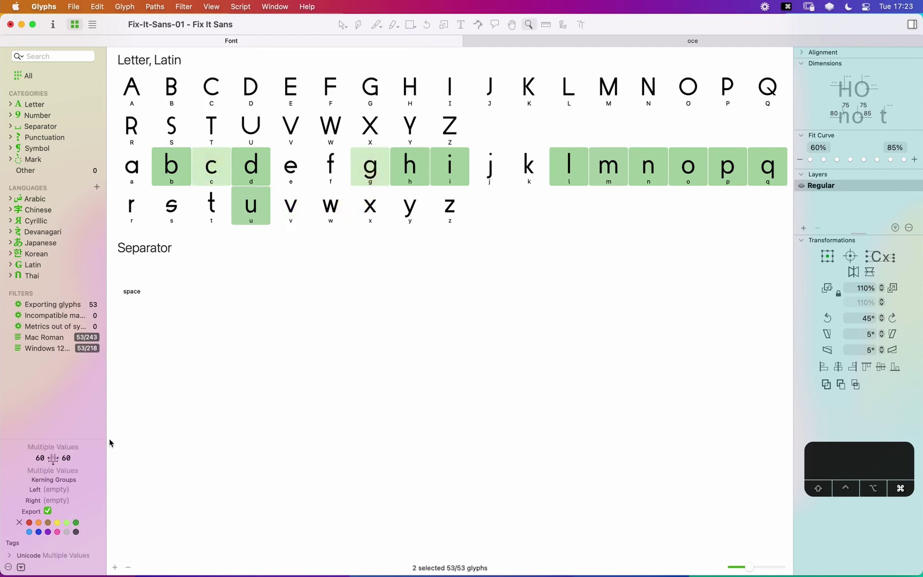
{"action": "left_click", "coordinate": [76, 522]}
{"action": "left_click", "coordinate": [305, 214]}
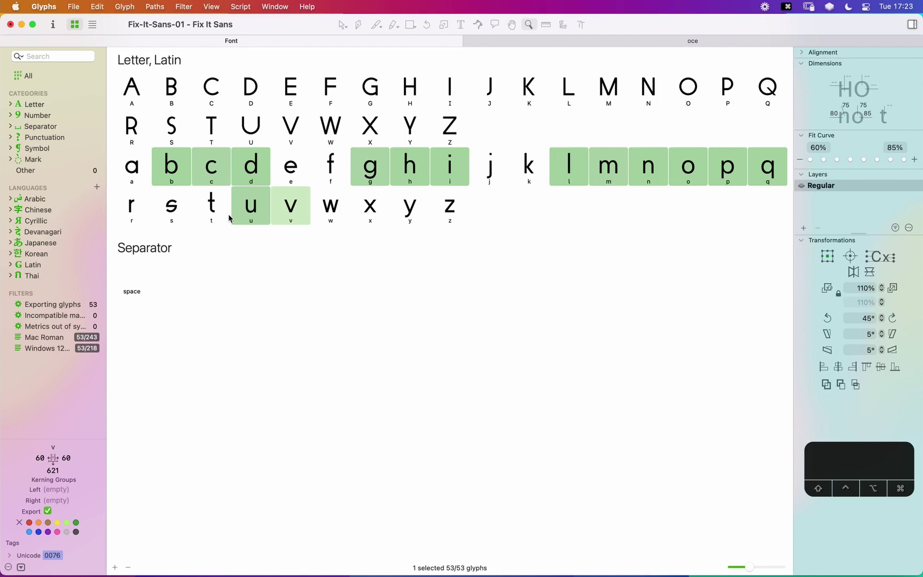
{"action": "left_click", "coordinate": [294, 169]}
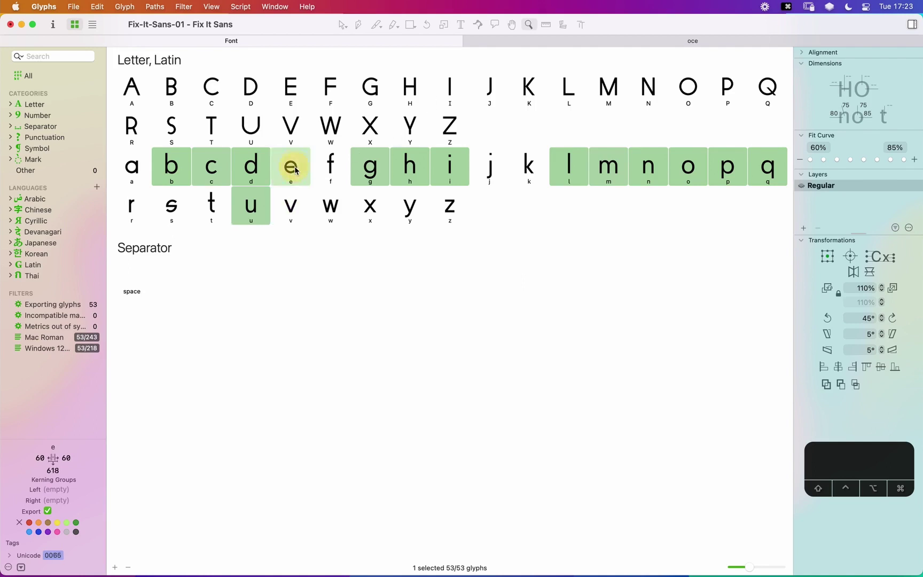
Step: Return to the oce sample, open the e for editing and delete its round bowl path, keeping the crossbar
{"action": "left_click", "coordinate": [536, 43]}
{"action": "key", "text": "v"}
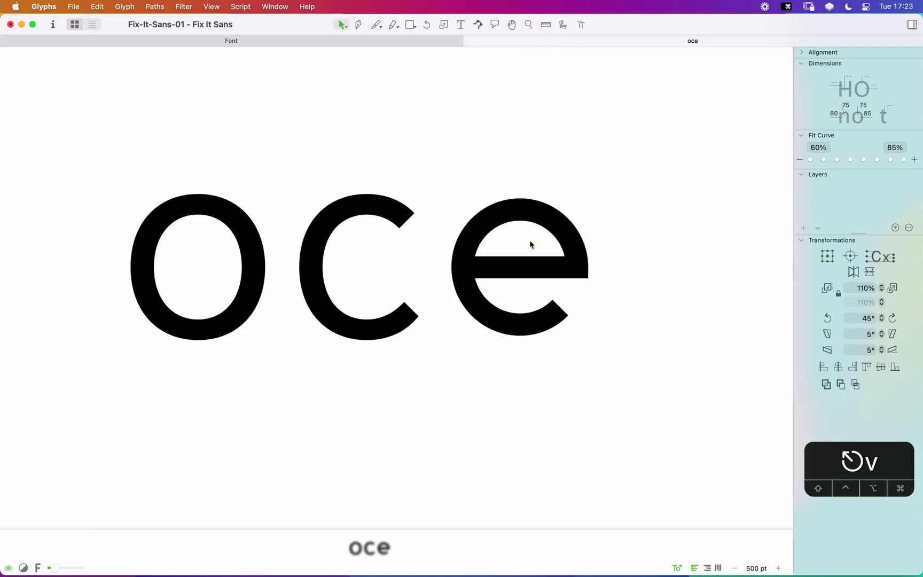
{"action": "left_click", "coordinate": [531, 242]}
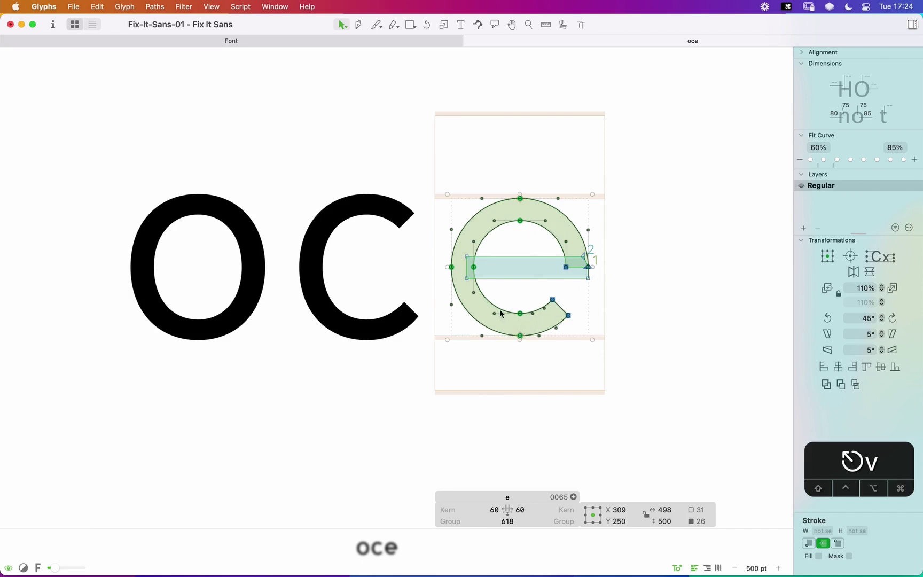
{"action": "key", "text": "BackSpace"}
Step: Copy the whole c outline and paste it into the e around the crossbar
{"action": "double_click", "coordinate": [374, 263]}
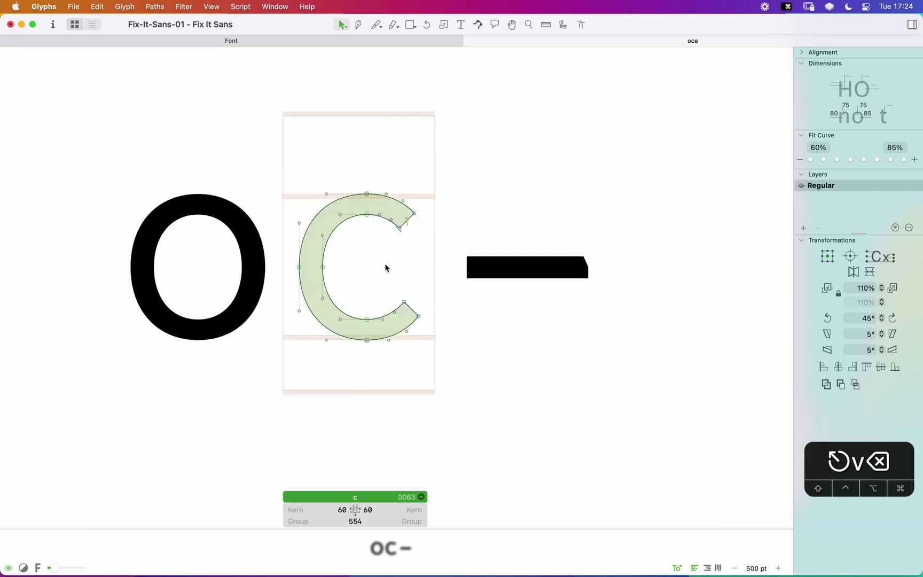
{"action": "left_click_drag", "start_coordinate": [454, 156], "coordinate": [289, 373]}
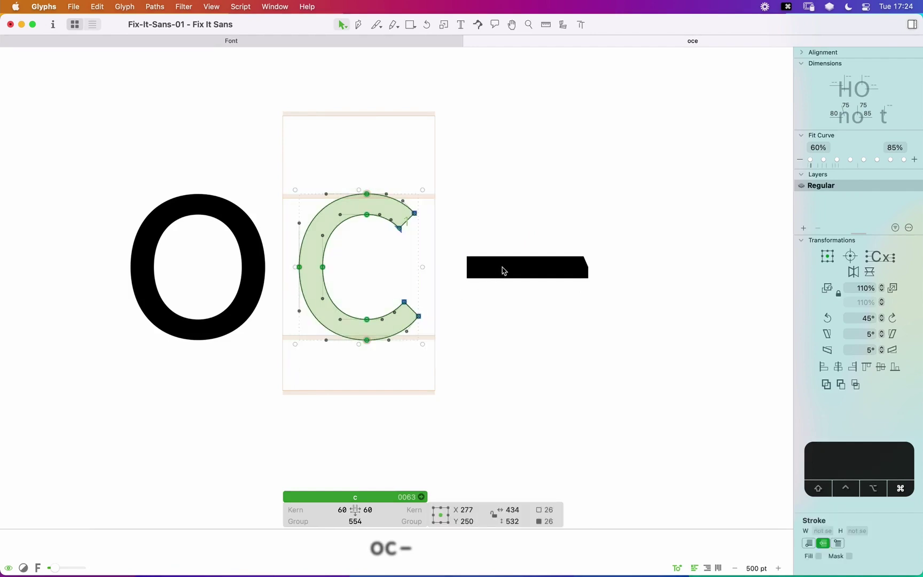
{"action": "key", "text": "cmd+c"}
{"action": "double_click", "coordinate": [519, 230]}
{"action": "key", "text": "cmd+v"}
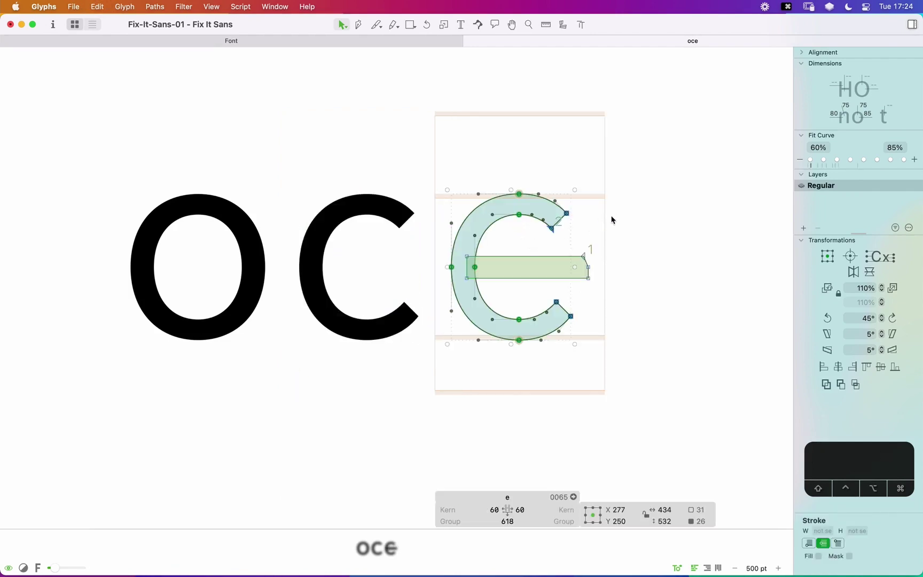
Step: Remove the upper terminal of the pasted c inside the e, cutting the stroke back to its topmost nodes
{"action": "key", "text": "space"}
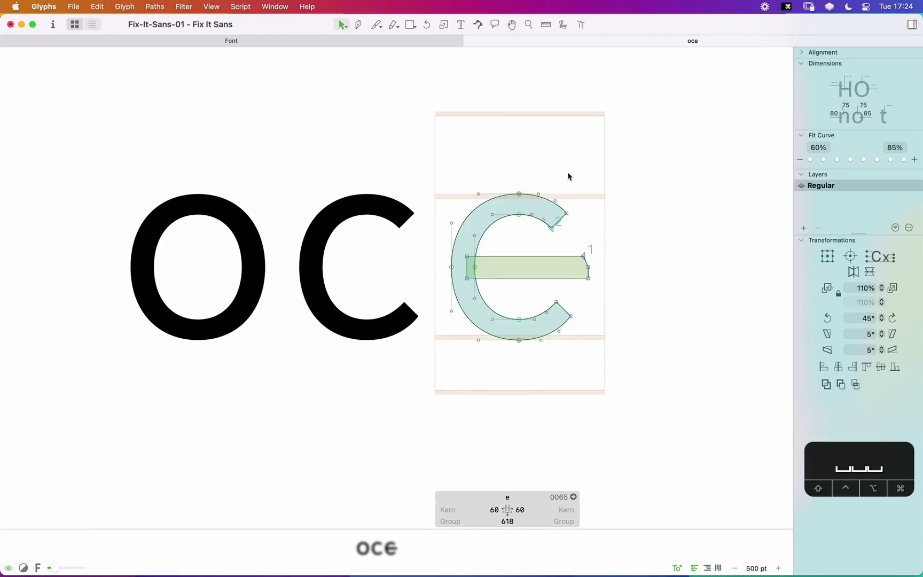
{"action": "left_click_drag", "start_coordinate": [569, 177], "coordinate": [529, 240]}
{"action": "key", "text": "BackSpace"}
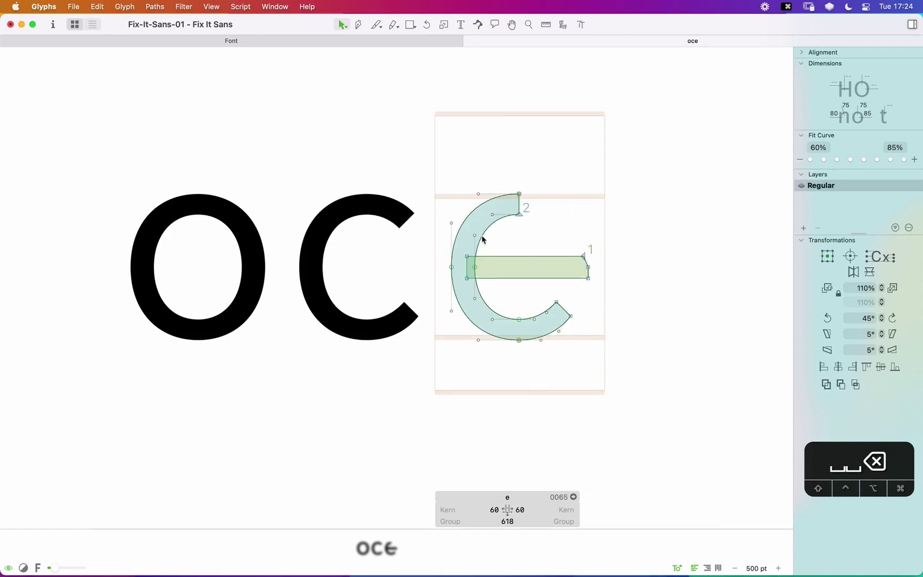
Step: Copy the inner and outer curves of the o's upper-right quarter and paste them into the e
{"action": "double_click", "coordinate": [210, 257]}
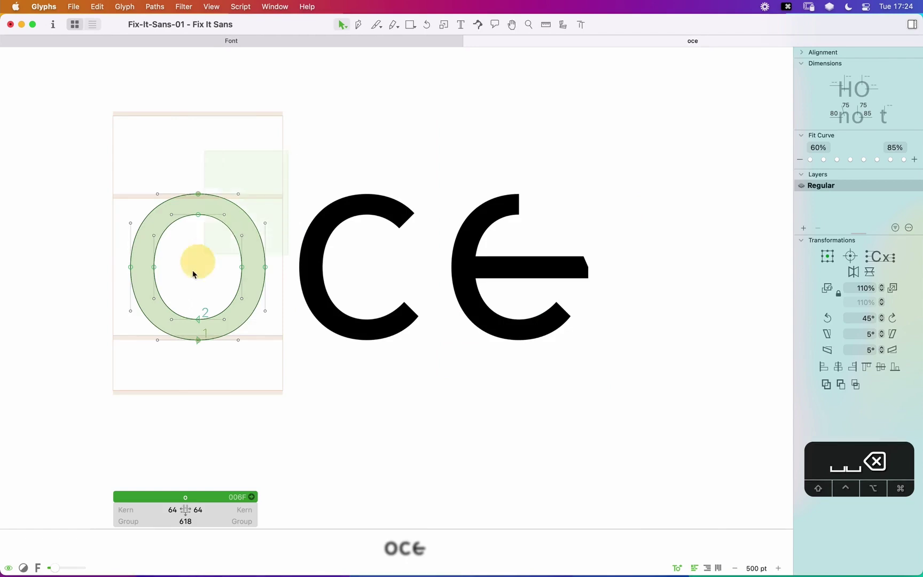
{"action": "left_click_drag", "start_coordinate": [190, 274], "coordinate": [272, 188]}
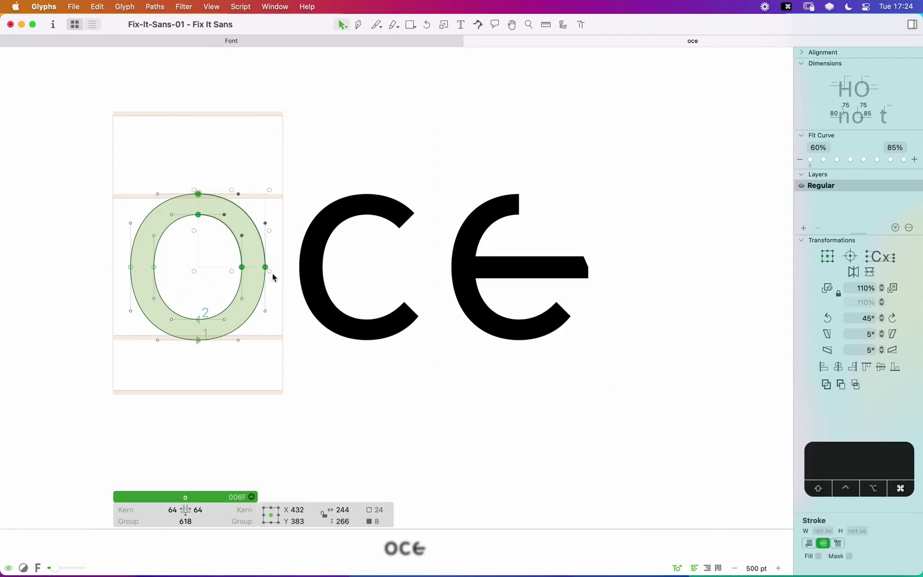
{"action": "double_click", "coordinate": [563, 225]}
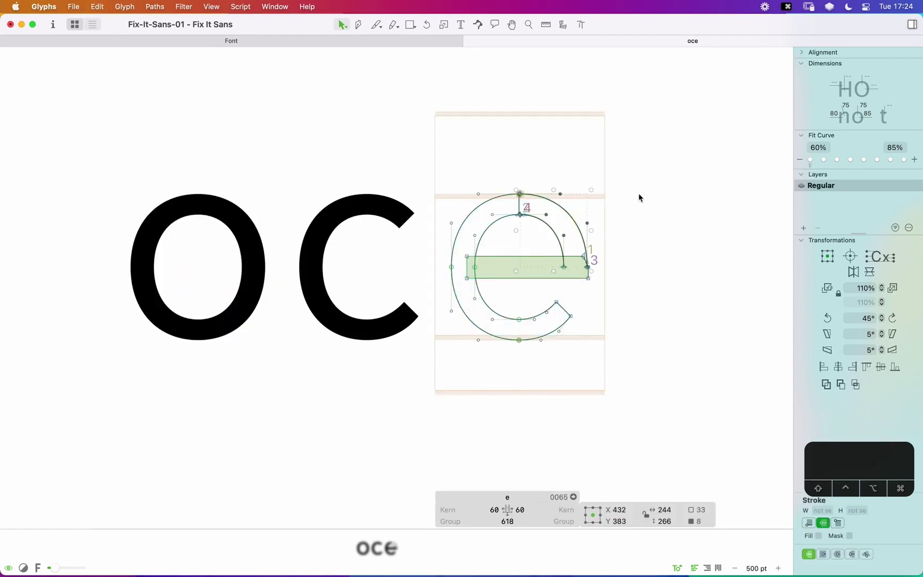
{"action": "key", "text": "x"}
{"action": "left_click_drag", "start_coordinate": [638, 193], "coordinate": [404, 335]}
{"action": "left_click", "coordinate": [602, 276]}
{"action": "key", "text": "z"}
{"action": "key", "text": "v"}
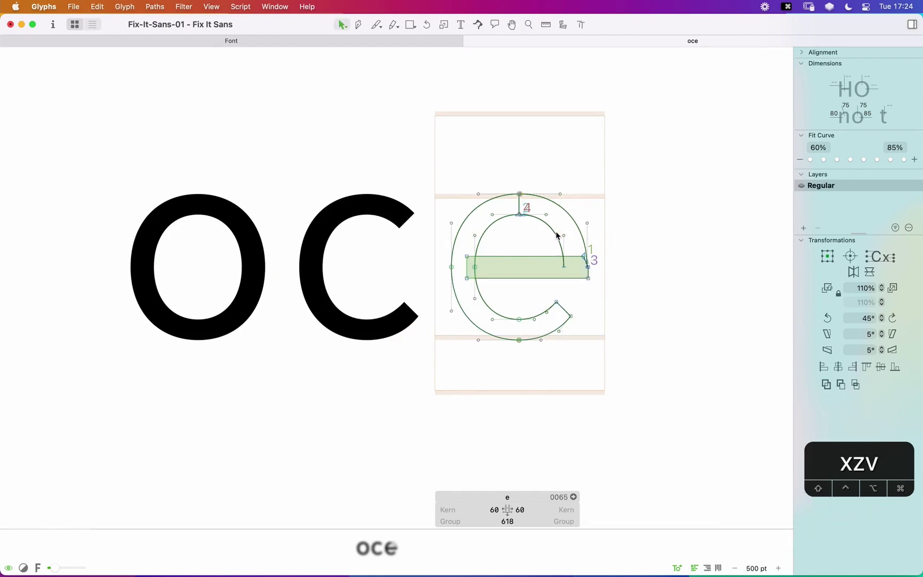
Step: Move the two pasted quarter curves horizontally clear of the e's bowl, just beyond its right sidebearing
{"action": "left_click", "coordinate": [556, 235]}
{"action": "left_click_drag", "start_coordinate": [569, 222], "coordinate": [686, 222]}
{"action": "left_click", "coordinate": [709, 171]}
Step: Close the two quarter curves into one filled shape by joining their lower ends and upper ends with the Pen tool
{"action": "key", "text": "z"}
{"action": "key", "text": "z"}
{"action": "left_click_drag", "start_coordinate": [724, 145], "coordinate": [495, 309]}
{"action": "key", "text": "p"}
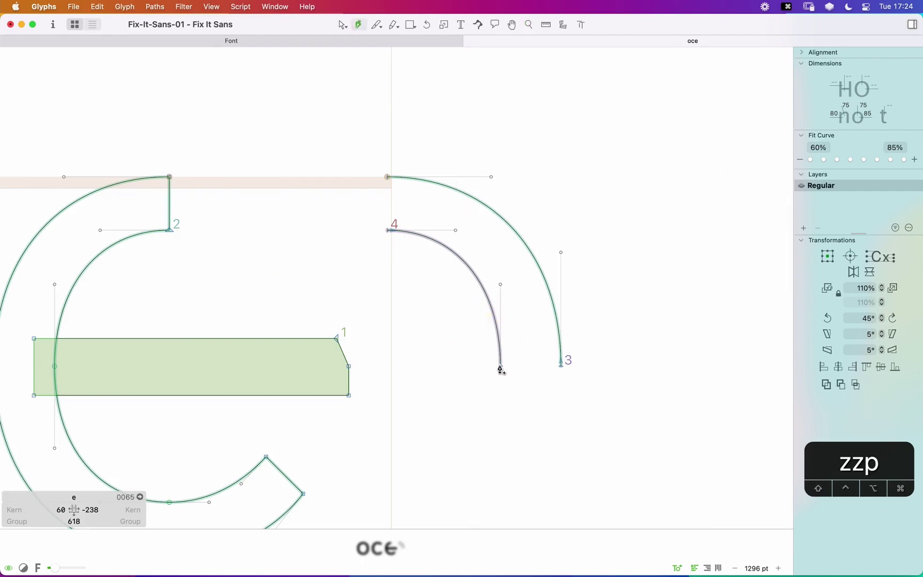
{"action": "left_click", "coordinate": [500, 367]}
{"action": "left_click", "coordinate": [561, 366]}
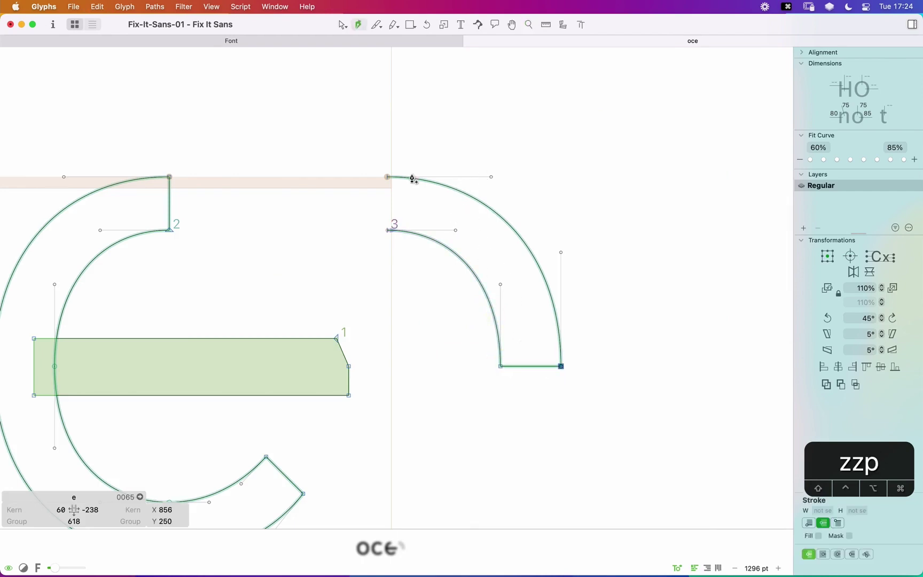
{"action": "left_click", "coordinate": [387, 177]}
{"action": "left_click", "coordinate": [389, 233]}
{"action": "key", "text": "v"}
Step: Shift the closed quarter left to centre X 428, so it butts against the open top end of the e's stroke
{"action": "left_click", "coordinate": [423, 272]}
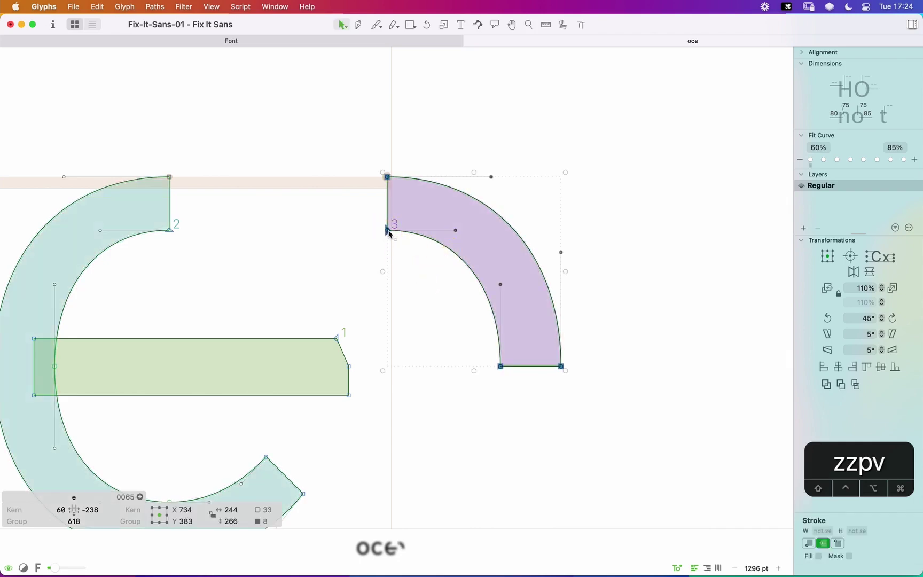
{"action": "left_click_drag", "start_coordinate": [389, 233], "coordinate": [178, 231]}
{"action": "key", "text": "Left"}
{"action": "key", "text": "Left"}
{"action": "key", "text": "Left"}
{"action": "key", "text": "Left"}
{"action": "key", "text": "Left"}
{"action": "key", "text": "Left"}
{"action": "key", "text": "Left"}
{"action": "key", "text": "Left"}
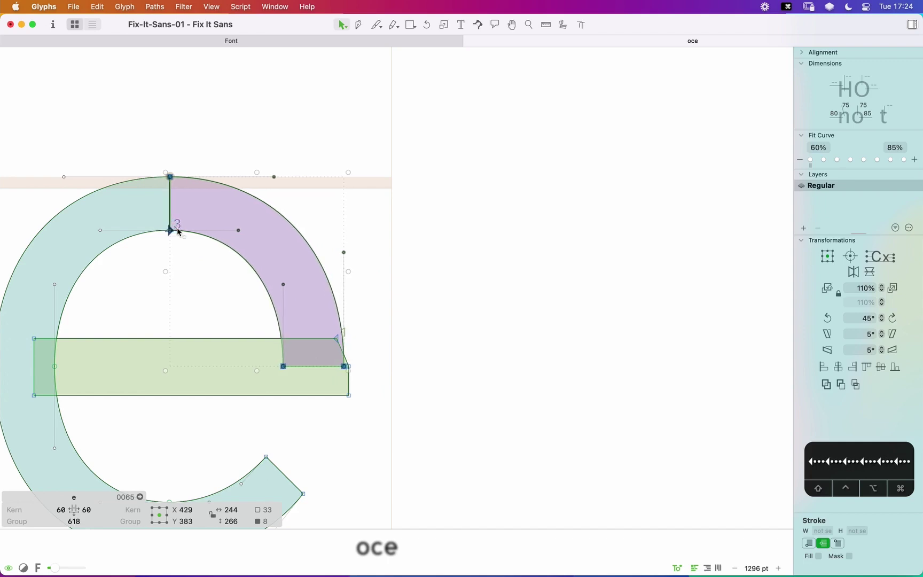
{"action": "key", "text": "Left"}
{"action": "key", "text": "Left"}
{"action": "key", "text": "Right"}
Step: Select the pasted quarter and the c-shaped stroke and unite them into one path, excluding the crossbar
{"action": "key", "text": "space"}
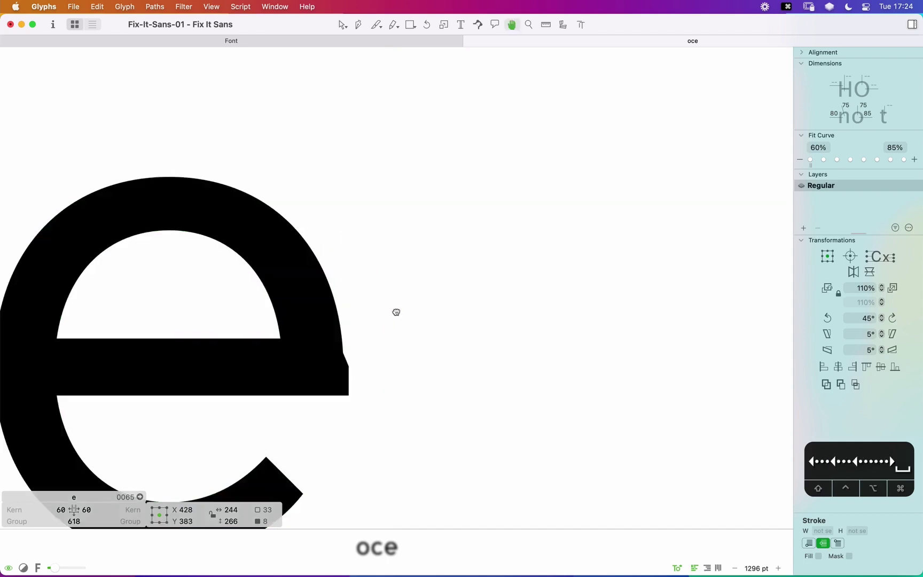
{"action": "left_click_drag", "start_coordinate": [396, 312], "coordinate": [603, 165]}
{"action": "left_click", "coordinate": [453, 145]}
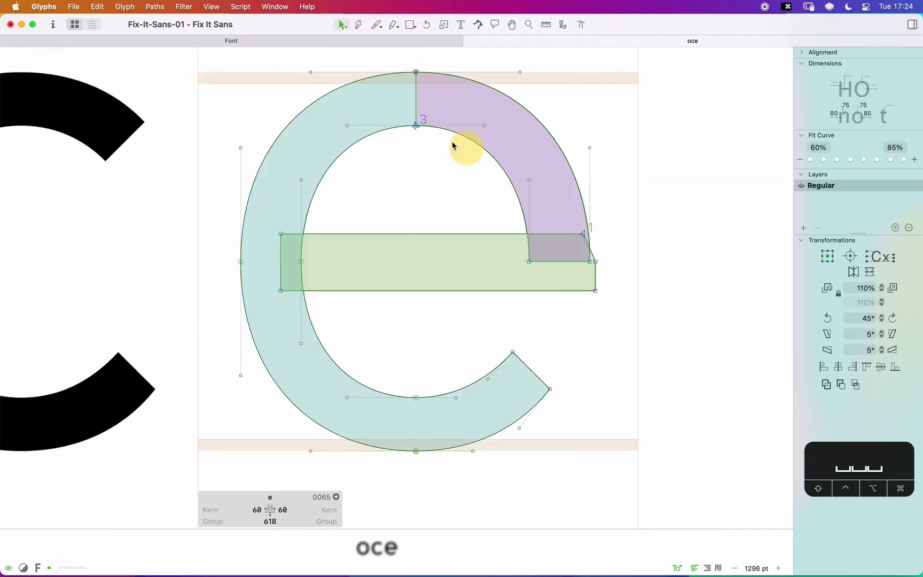
{"action": "left_click", "coordinate": [458, 140]}
{"action": "left_click", "coordinate": [376, 141]}
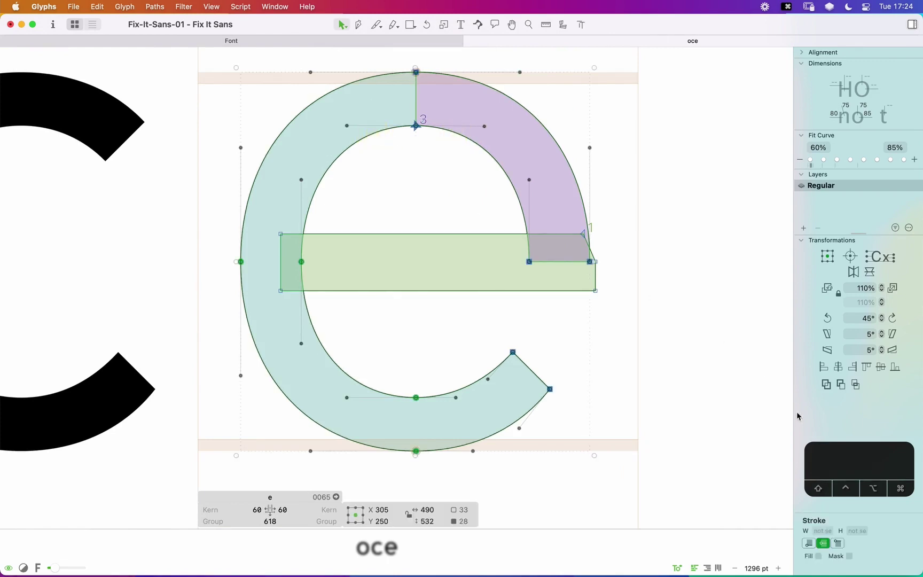
{"action": "left_click", "coordinate": [826, 384]}
Step: Shift the crossbar 8 units left to align its right end with the bowl's outer edge
{"action": "key", "text": "space"}
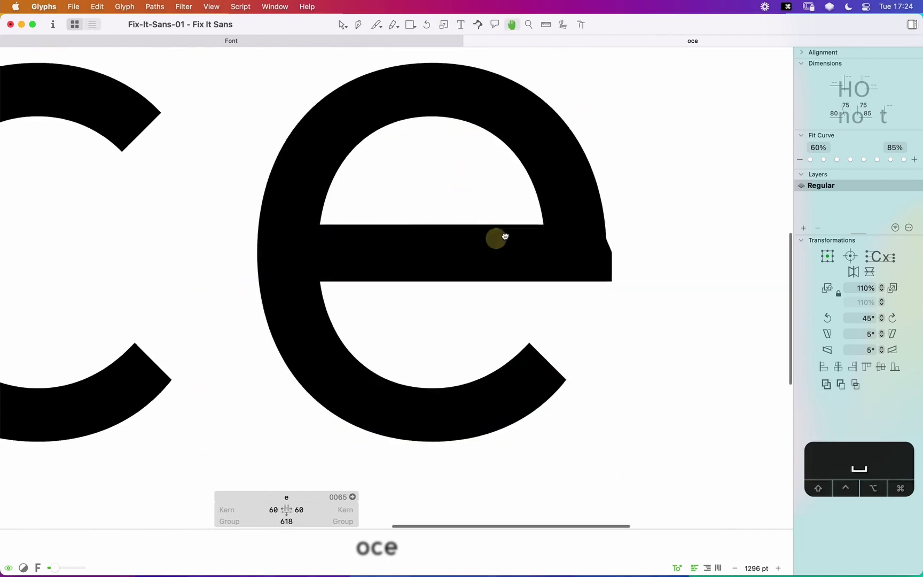
{"action": "left_click_drag", "start_coordinate": [504, 237], "coordinate": [517, 232]}
{"action": "left_click", "coordinate": [602, 287], "text": "shift"}
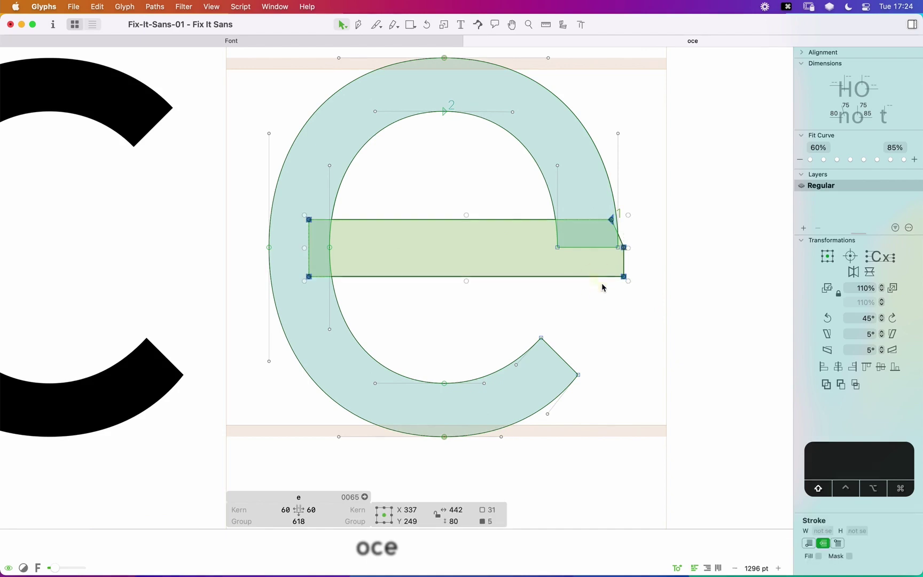
{"action": "key", "text": "Left"}
{"action": "key", "text": "Left"}
{"action": "key", "text": "Left"}
{"action": "key", "text": "Left"}
{"action": "key", "text": "Left"}
{"action": "key", "text": "Left"}
{"action": "key", "text": "Left"}
{"action": "key", "text": "space"}
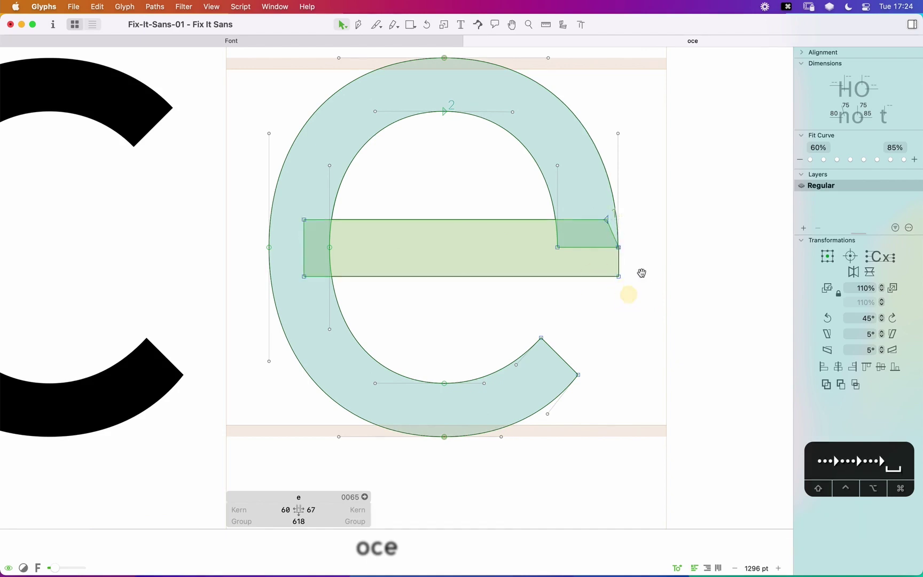
{"action": "left_click_drag", "start_coordinate": [648, 216], "coordinate": [548, 297]}
{"action": "key", "text": "z"}
{"action": "key", "text": "v"}
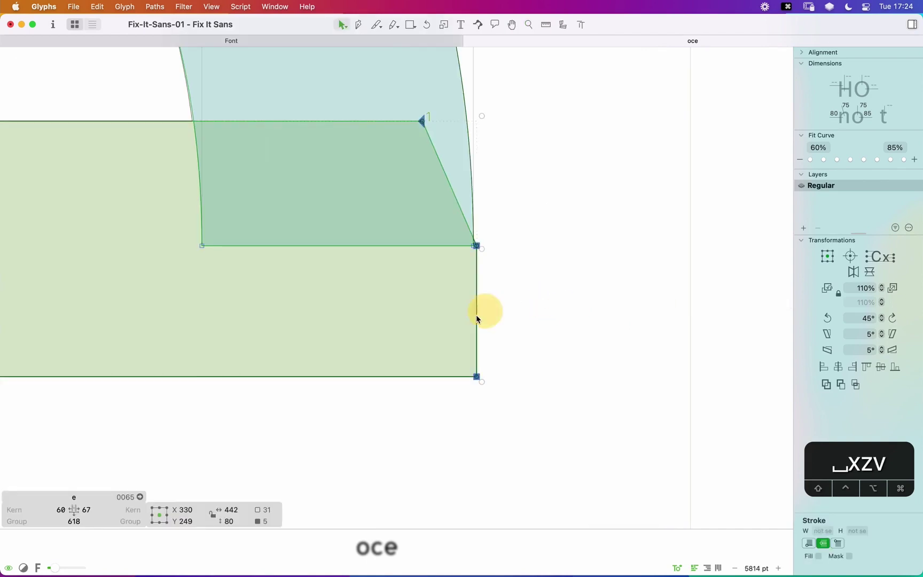
{"action": "key", "text": "Left"}
{"action": "key", "text": "super+minus"}
{"action": "key", "text": "super+minus"}
{"action": "key", "text": "super+minus"}
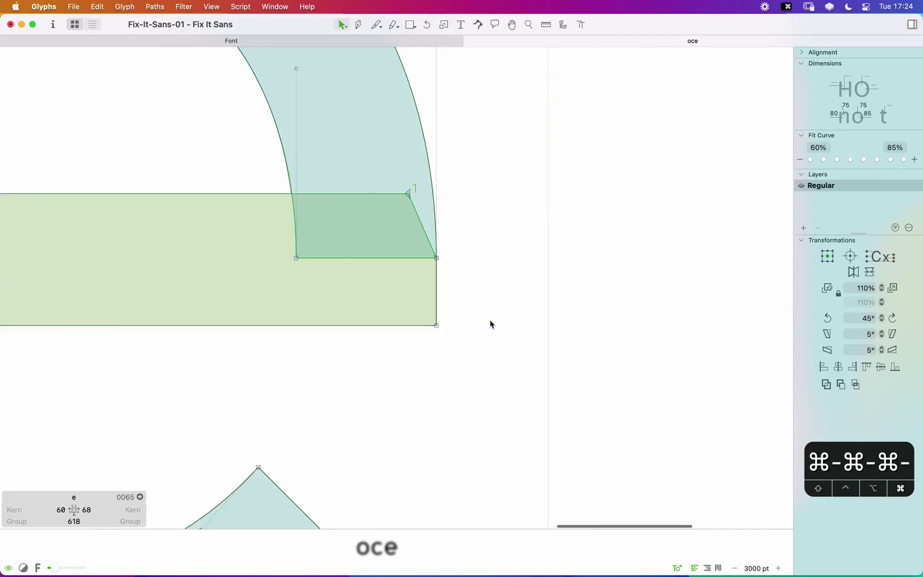
Step: Compare the rebuilt e with the o and c in the whole oce sample, with and without the solid preview
{"action": "key", "text": "space"}
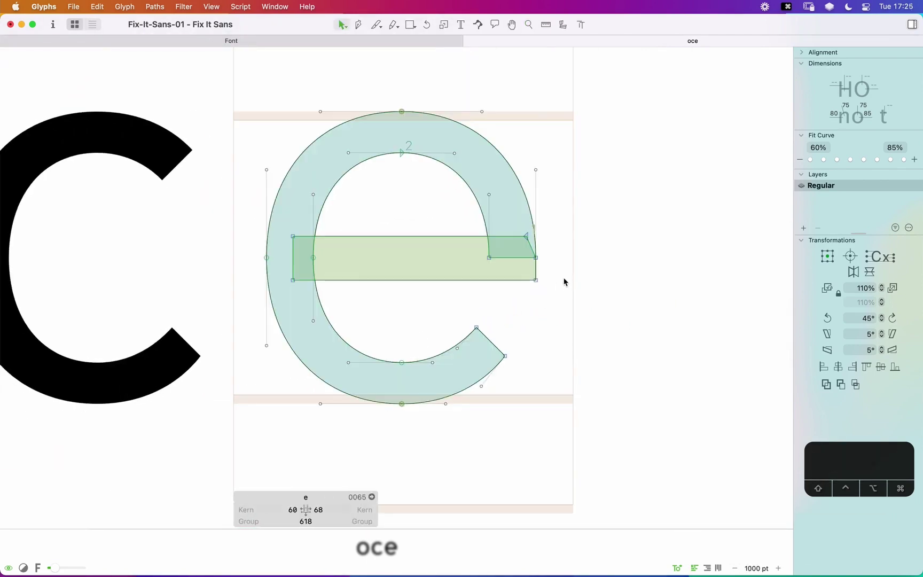
{"action": "key", "text": "super+minus"}
{"action": "key", "text": "super+minus"}
{"action": "key", "text": "super+equal"}
{"action": "key", "text": "space"}
{"action": "left_click_drag", "start_coordinate": [584, 292], "coordinate": [597, 290]}
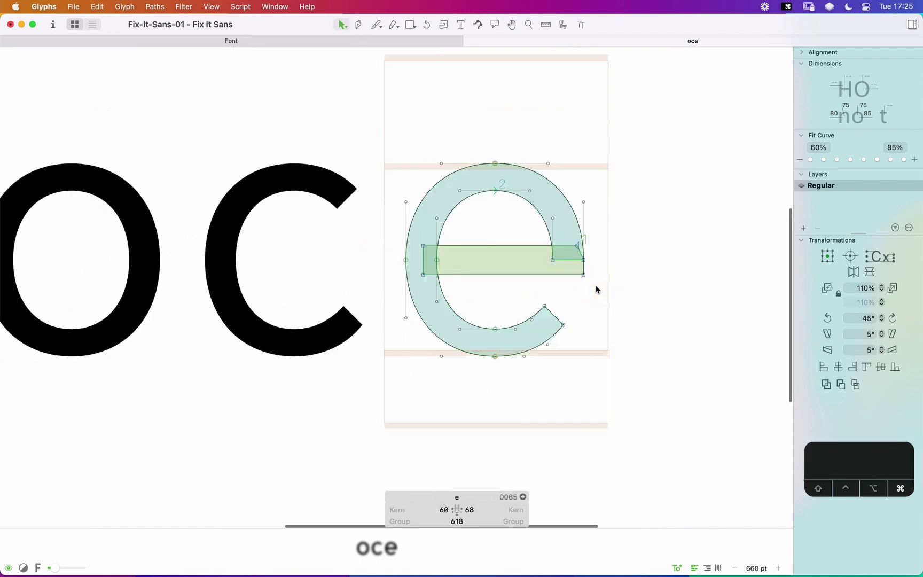
{"action": "key", "text": "super+minus"}
{"action": "key", "text": "space"}
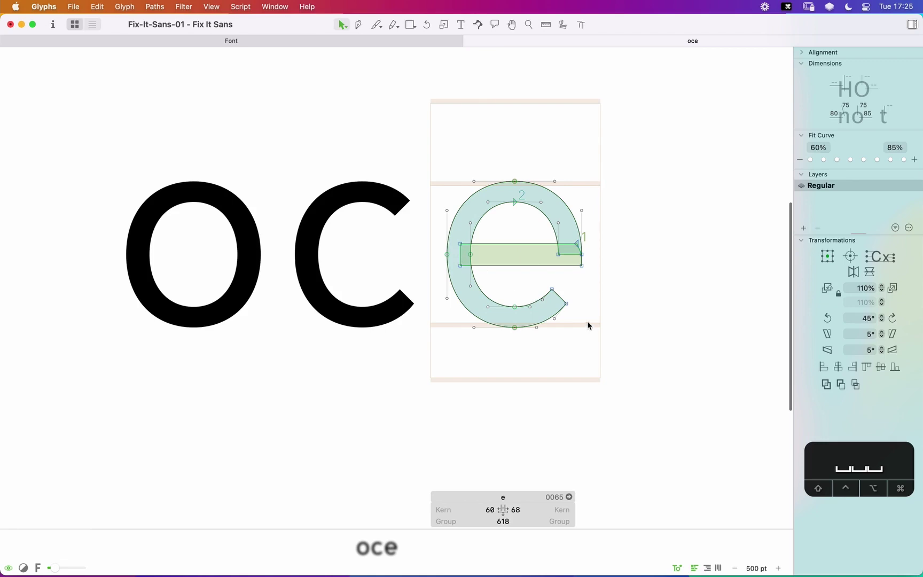
Step: Narrow the e by shifting its top nodes 10 units left and the bowl's right side with the crossbar end 20 units left
{"action": "left_click_drag", "start_coordinate": [607, 128], "coordinate": [512, 276]}
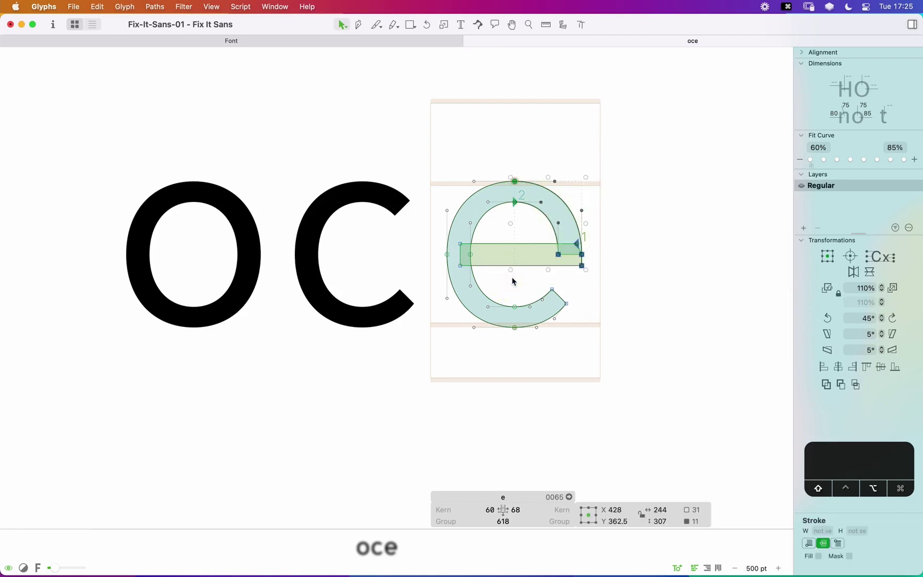
{"action": "key", "text": "alt+shift+Left"}
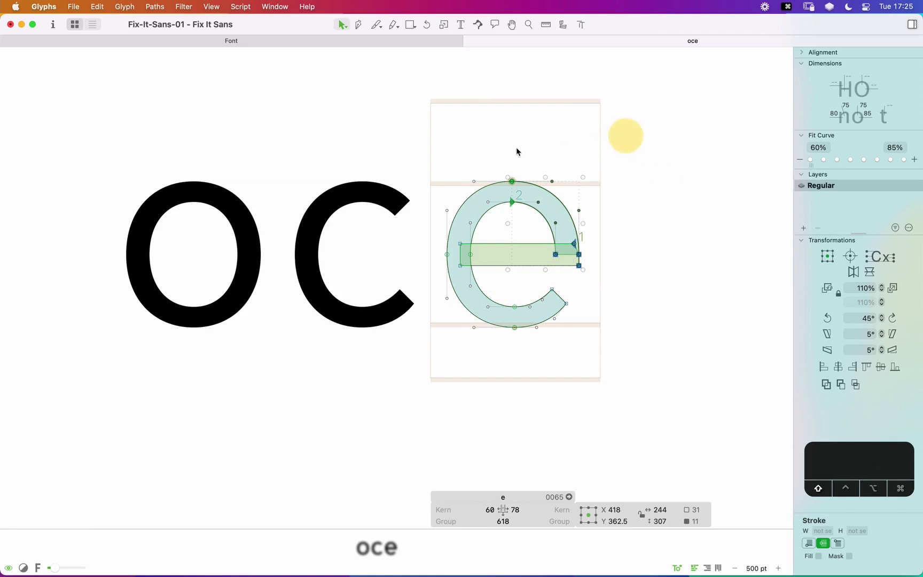
{"action": "left_click_drag", "start_coordinate": [518, 151], "coordinate": [491, 220], "text": "shift"}
{"action": "key", "text": "shift+Left"}
{"action": "key", "text": "shift+space"}
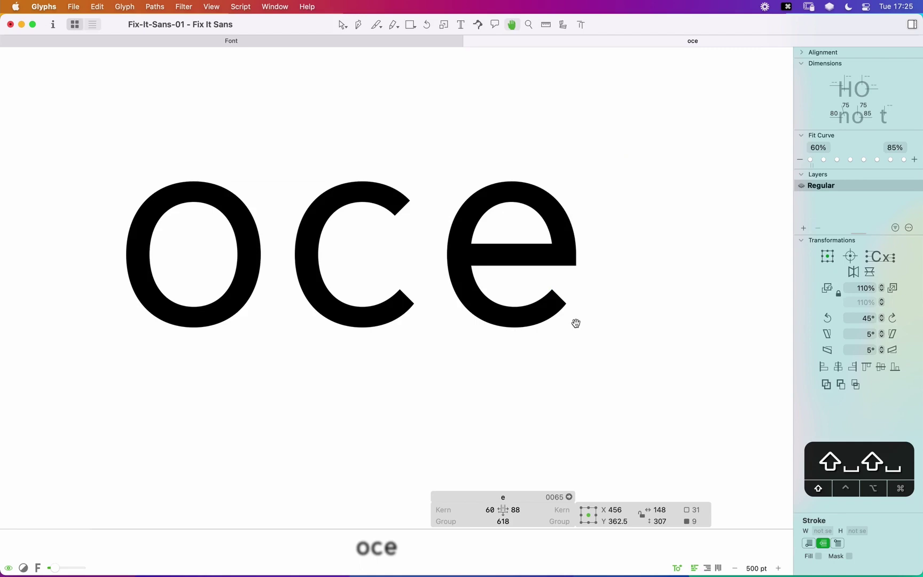
Step: Lower the crossbar of the e by 5 units to centre Y 244
{"action": "key", "text": "z"}
{"action": "left_click_drag", "start_coordinate": [638, 180], "coordinate": [346, 381]}
{"action": "key", "text": "v"}
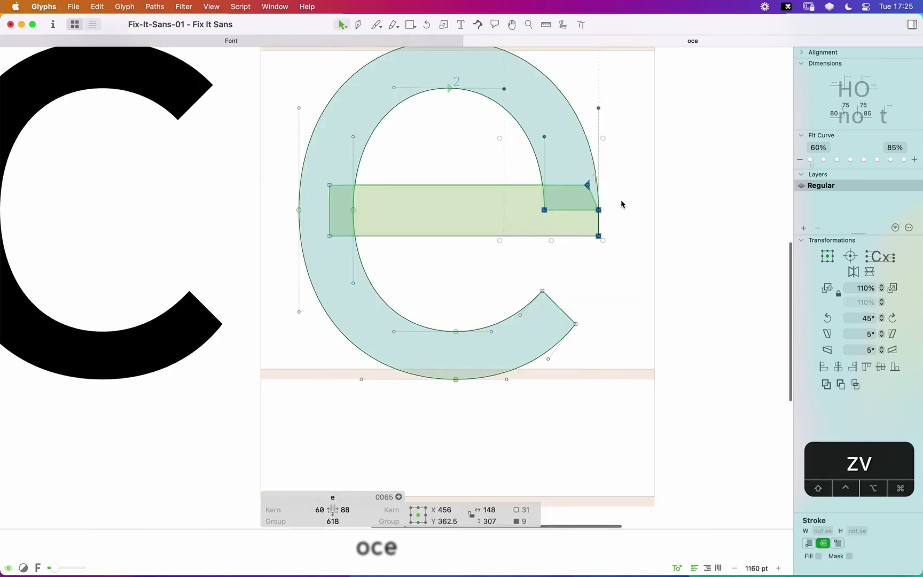
{"action": "left_click", "coordinate": [621, 204]}
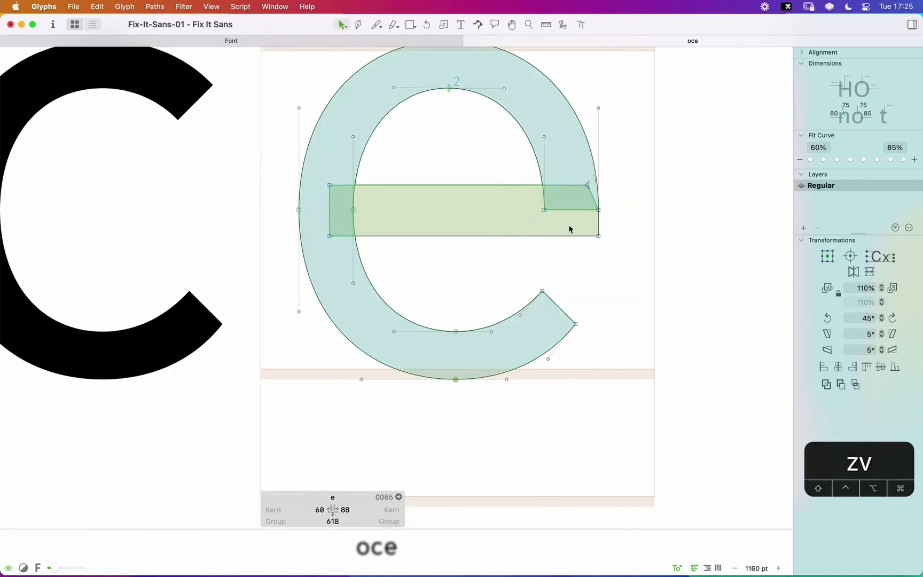
{"action": "double_click", "coordinate": [500, 185]}
{"action": "key", "text": "shift+Down"}
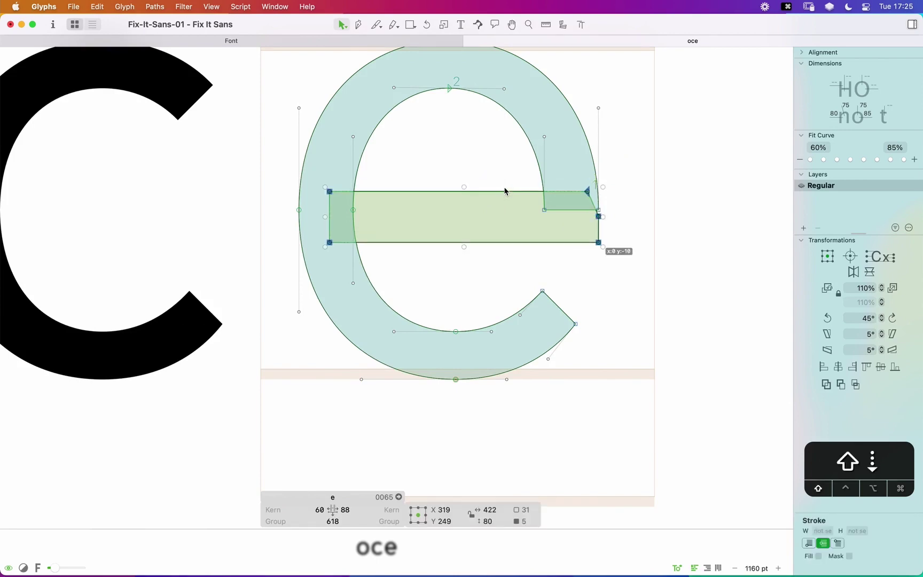
{"action": "key", "text": "shift+Up"}
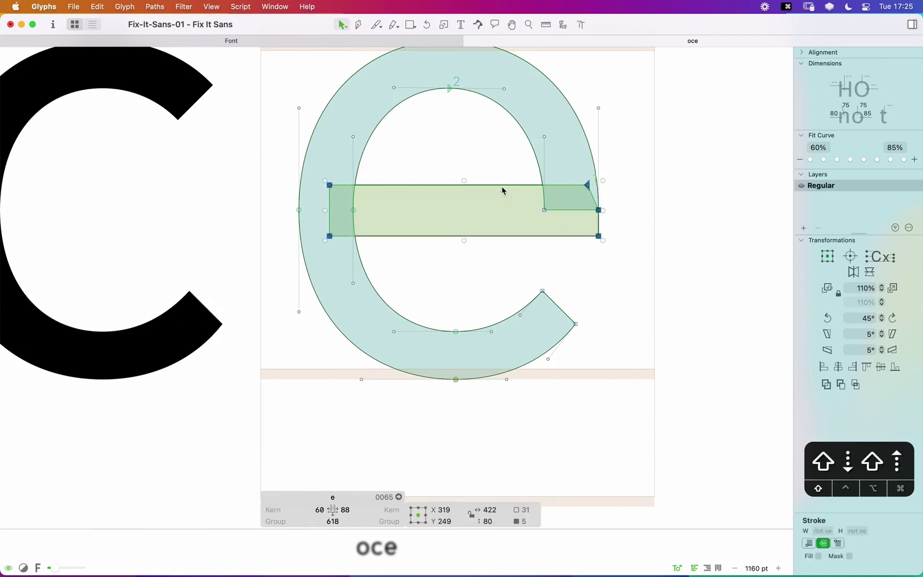
{"action": "key", "text": "shift+Down"}
{"action": "key", "text": "Up"}
{"action": "key", "text": "Up"}
{"action": "key", "text": "Up"}
{"action": "key", "text": "Up"}
{"action": "key", "text": "Up"}
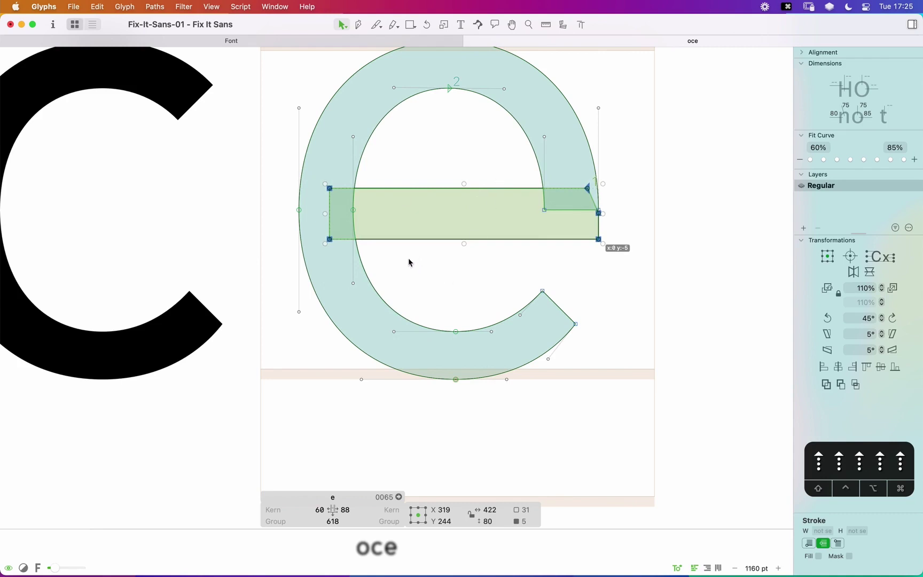
{"action": "left_click", "coordinate": [475, 281]}
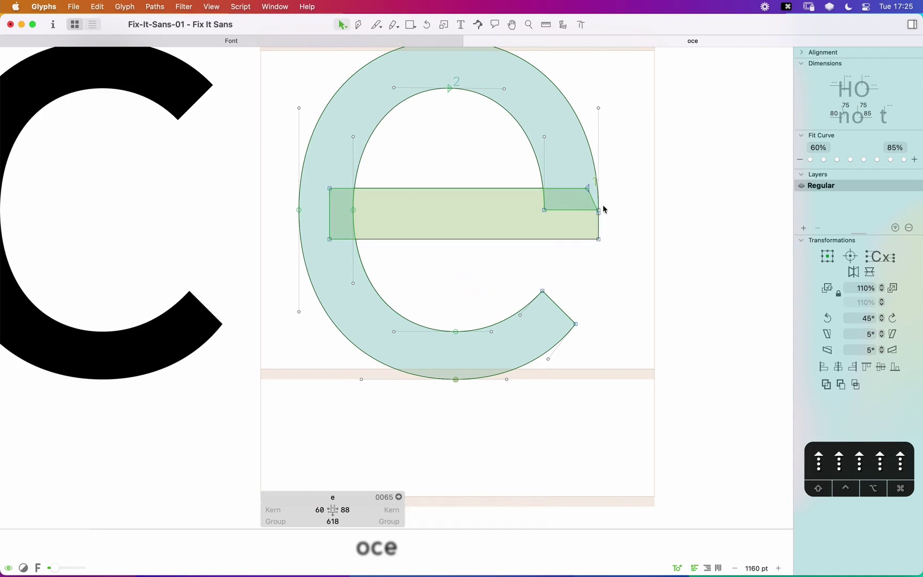
Step: Lower both end nodes of the bowl's right stroke to Y 245, matching the crossbar's corner node
{"action": "left_click_drag", "start_coordinate": [599, 211], "coordinate": [600, 214]}
{"action": "key", "text": "super+z"}
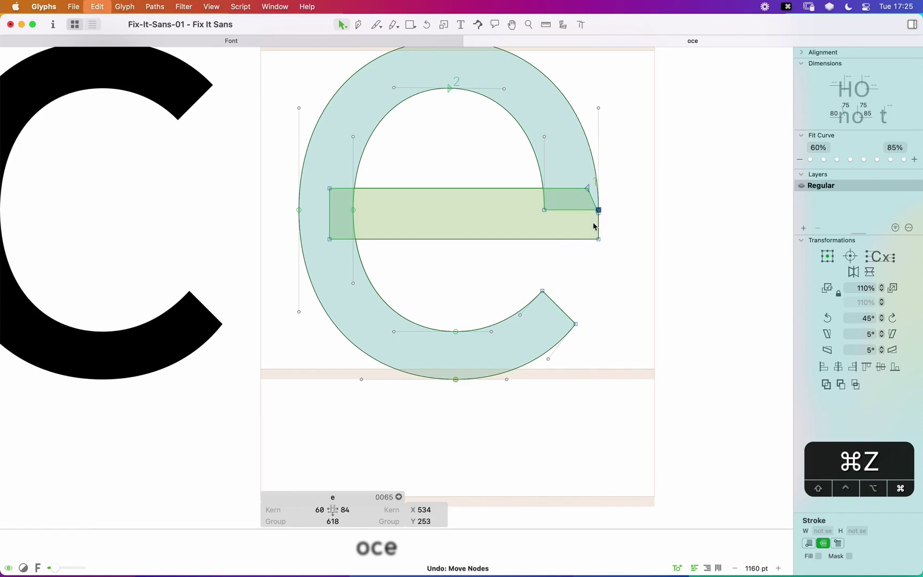
{"action": "left_click", "coordinate": [544, 210], "text": "shift"}
{"action": "key", "text": "alt+Down"}
{"action": "key", "text": "alt+Down"}
{"action": "key", "text": "alt+Down"}
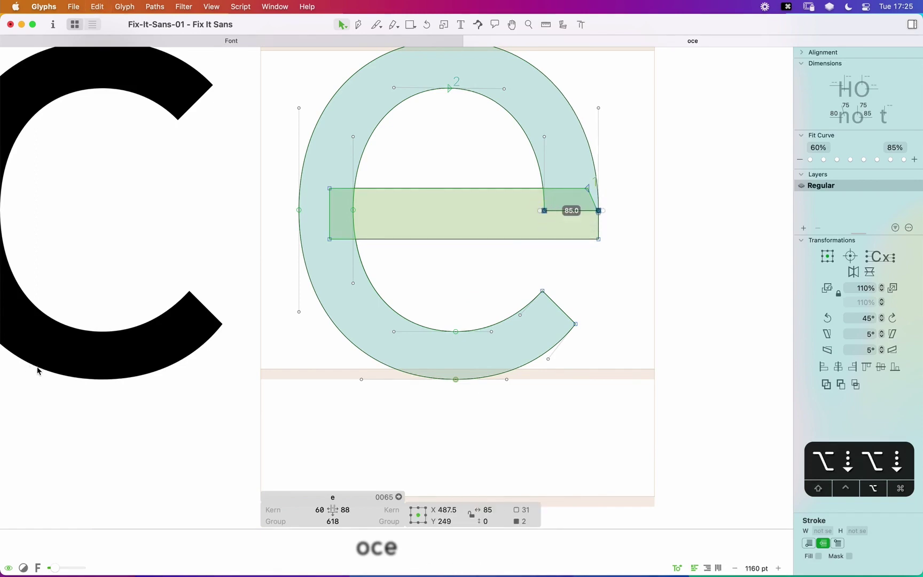
{"action": "key", "text": "alt+Down"}
{"action": "key", "text": "space"}
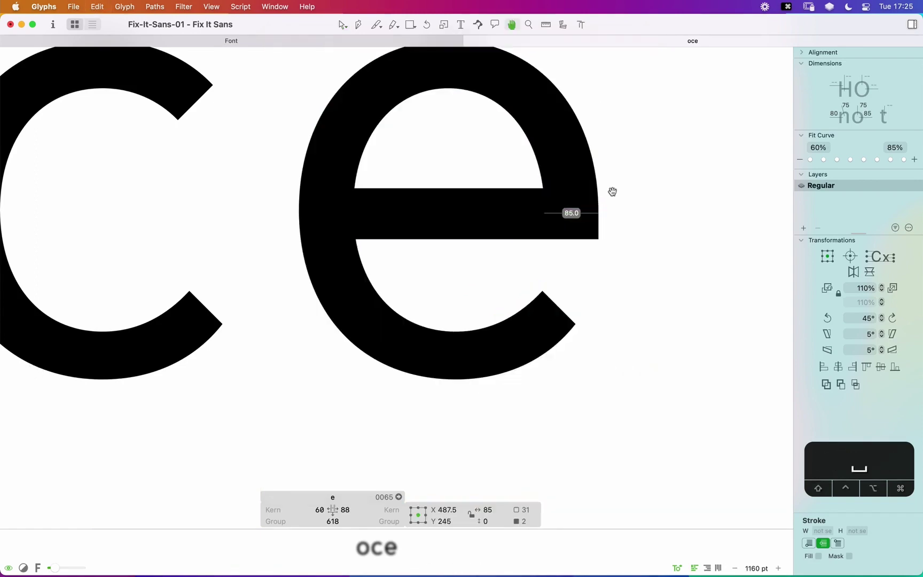
{"action": "key", "text": "z"}
{"action": "left_click", "coordinate": [586, 223]}
{"action": "key", "text": "v"}
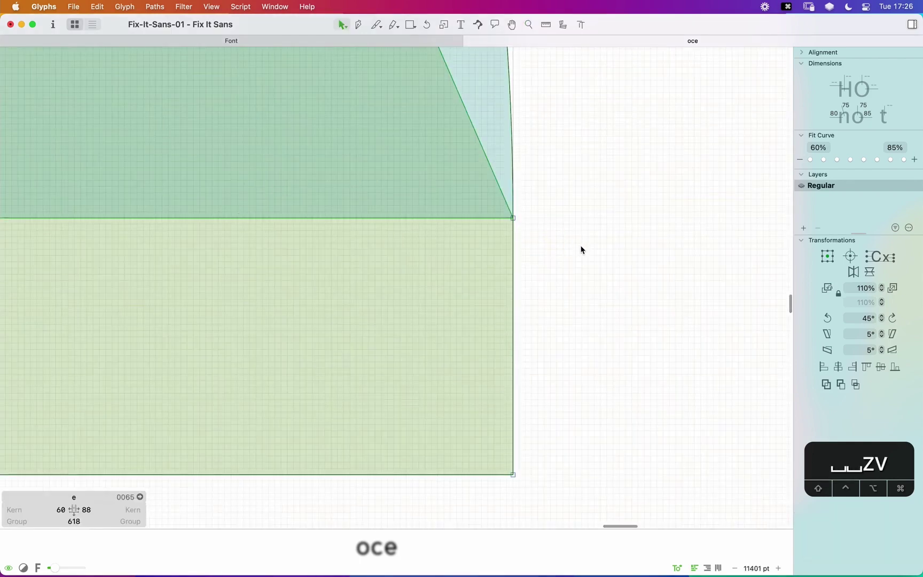
Step: Shift the e's lower terminal, with its end nodes and curve handles, 20 units right to centre X 448
{"action": "key", "text": "super+minus"}
{"action": "key", "text": "super+minus"}
{"action": "key", "text": "super+minus"}
{"action": "key", "text": "super+minus"}
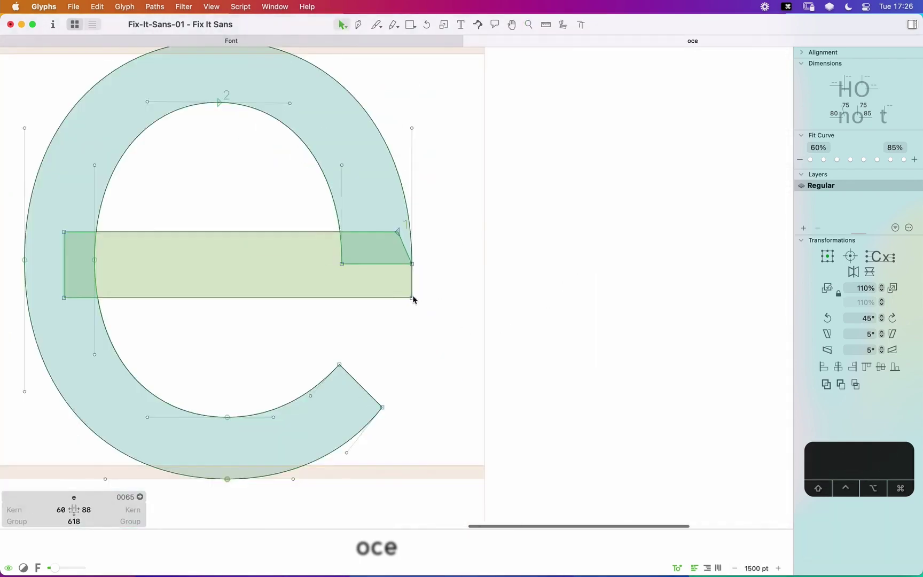
{"action": "key", "text": "space"}
{"action": "left_click_drag", "start_coordinate": [548, 312], "coordinate": [410, 459]}
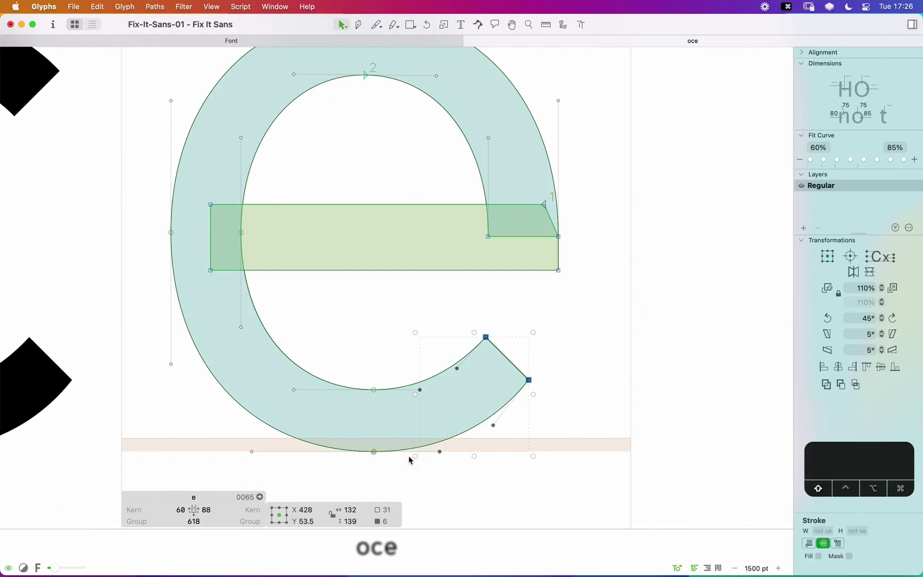
{"action": "key", "text": "shift+Right"}
{"action": "key", "text": "shift+Right"}
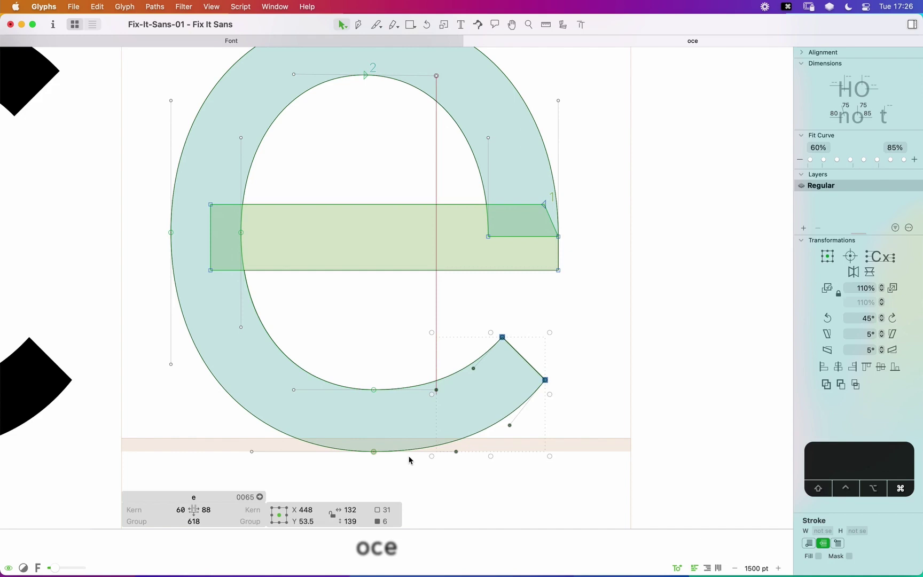
Step: Insert a second e into the edit view text so that it reads "ocee"
{"action": "scroll", "coordinate": [469, 257], "scroll_direction": "down", "scroll_amount": 3}
{"action": "key", "text": "space"}
{"action": "left_click_drag", "start_coordinate": [486, 260], "coordinate": [538, 268]}
{"action": "type", "text": "te"}
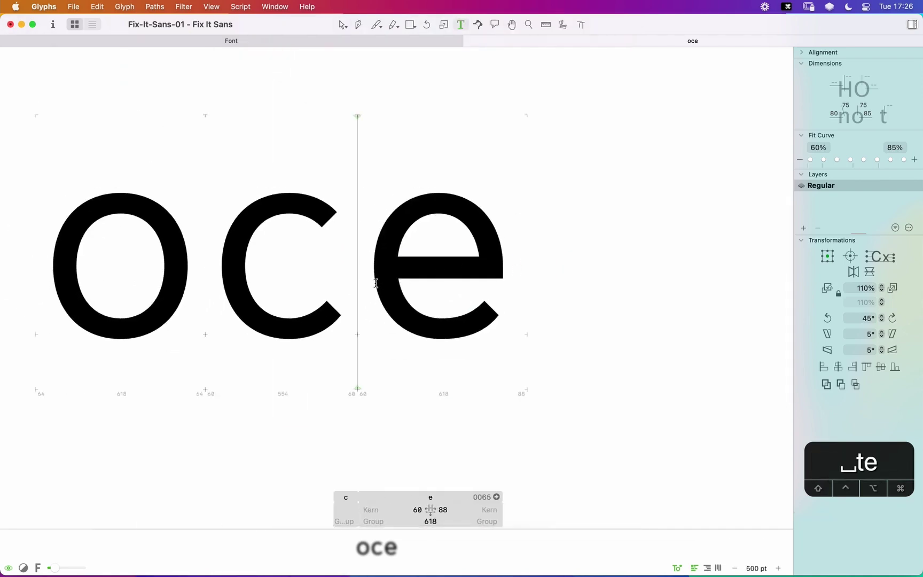
{"action": "key", "text": "Escape"}
Step: Shift the e's lower terminal, with its end nodes and curve handles, 5 units right to centre X 453
{"action": "key", "text": "space"}
{"action": "left_click_drag", "start_coordinate": [623, 254], "coordinate": [518, 245]}
{"action": "key", "text": "z"}
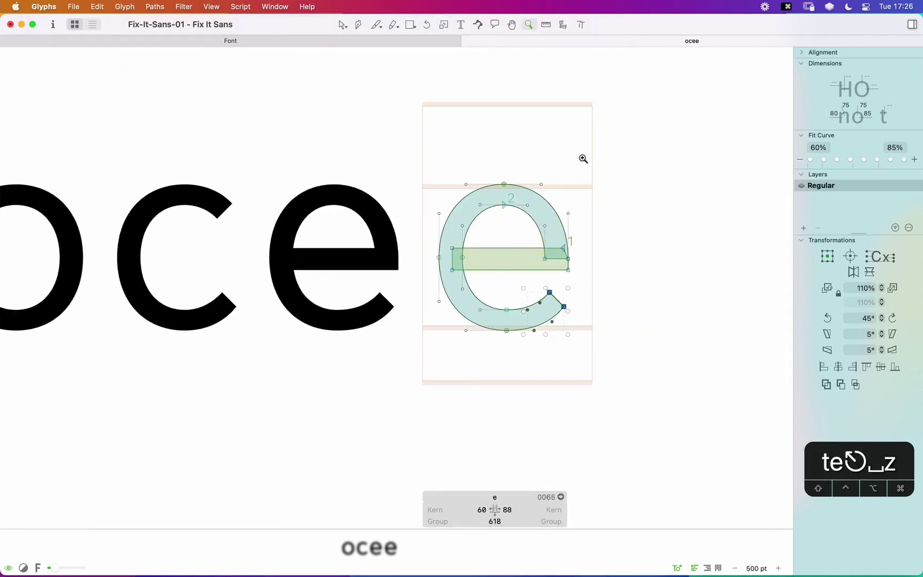
{"action": "left_click_drag", "start_coordinate": [634, 130], "coordinate": [226, 390]}
{"action": "key", "text": "v"}
{"action": "left_click_drag", "start_coordinate": [645, 322], "coordinate": [553, 424]}
{"action": "key", "text": "shift+Right"}
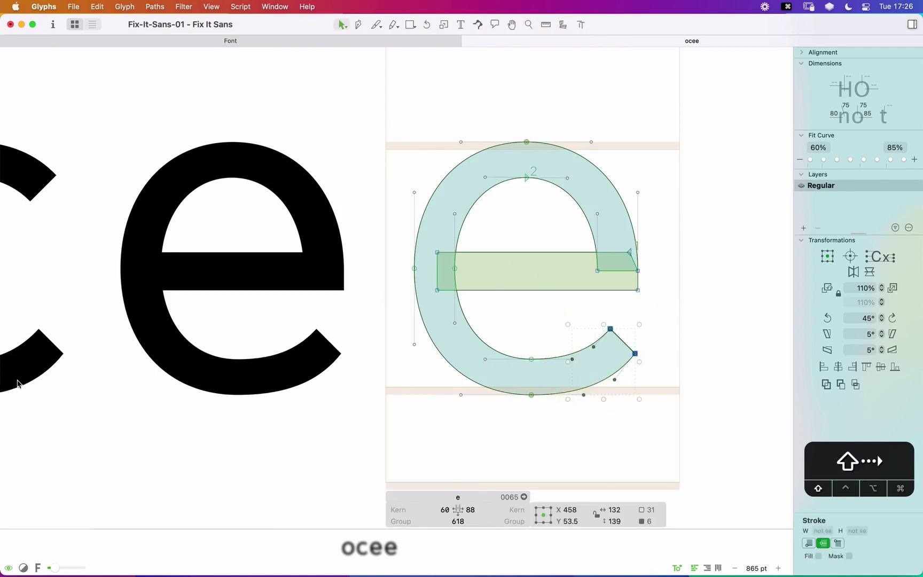
{"action": "key", "text": "shift+Left"}
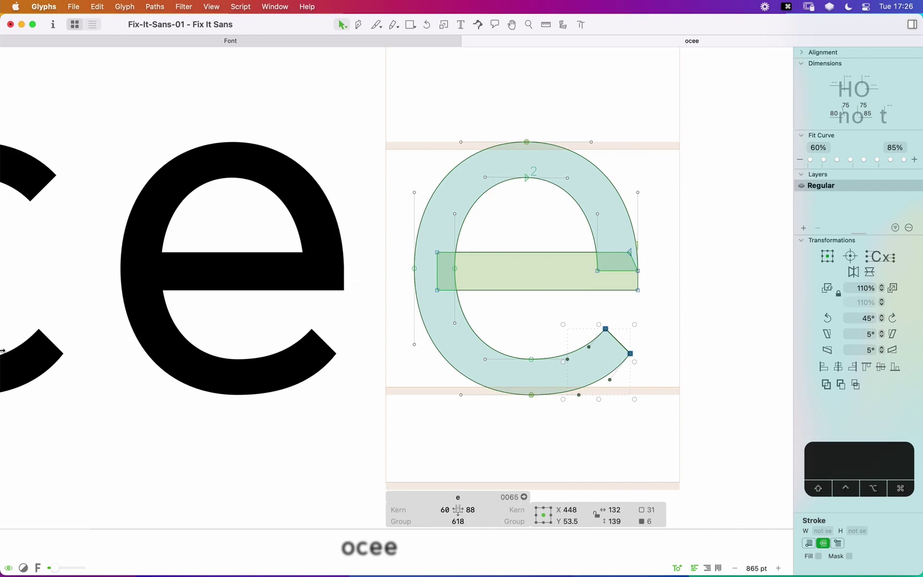
{"action": "key", "text": "Right"}
{"action": "key", "text": "Right"}
{"action": "key", "text": "Right"}
{"action": "key", "text": "Right"}
{"action": "key", "text": "Right"}
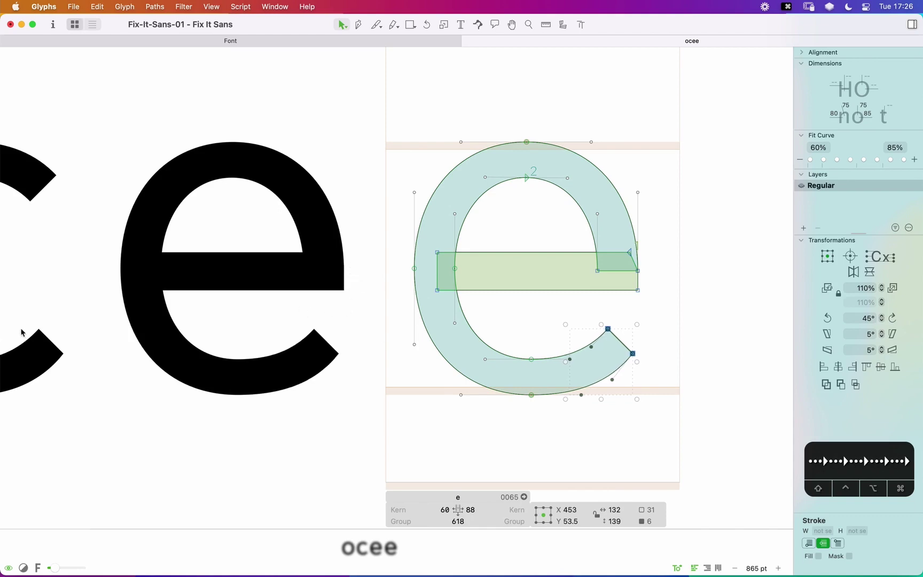
Step: Raise the two end nodes of the e's lower terminal to centre Y 122
{"action": "left_click", "coordinate": [648, 331]}
{"action": "left_click_drag", "start_coordinate": [600, 357], "coordinate": [610, 400]}
{"action": "key", "text": "shift+Up"}
{"action": "key", "text": "shift+Up"}
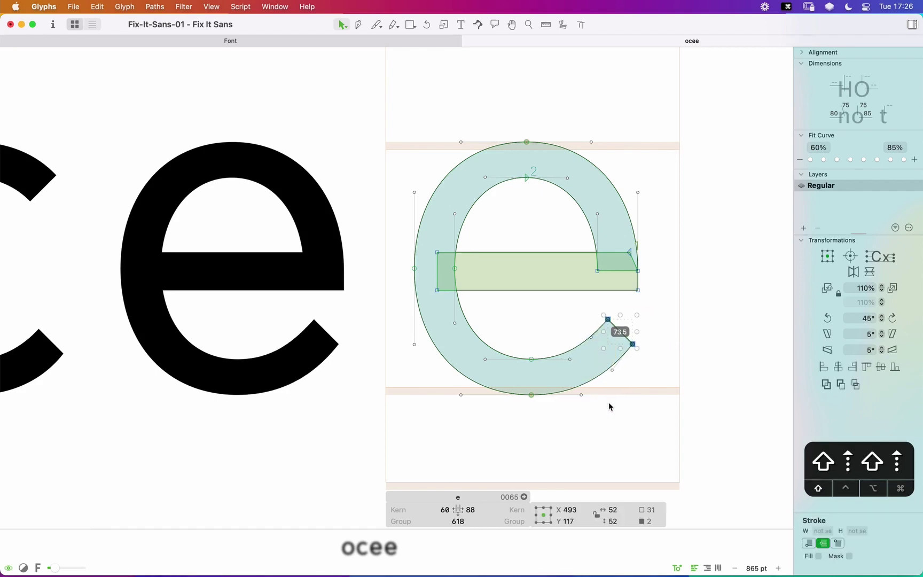
{"action": "key", "text": "shift+Up"}
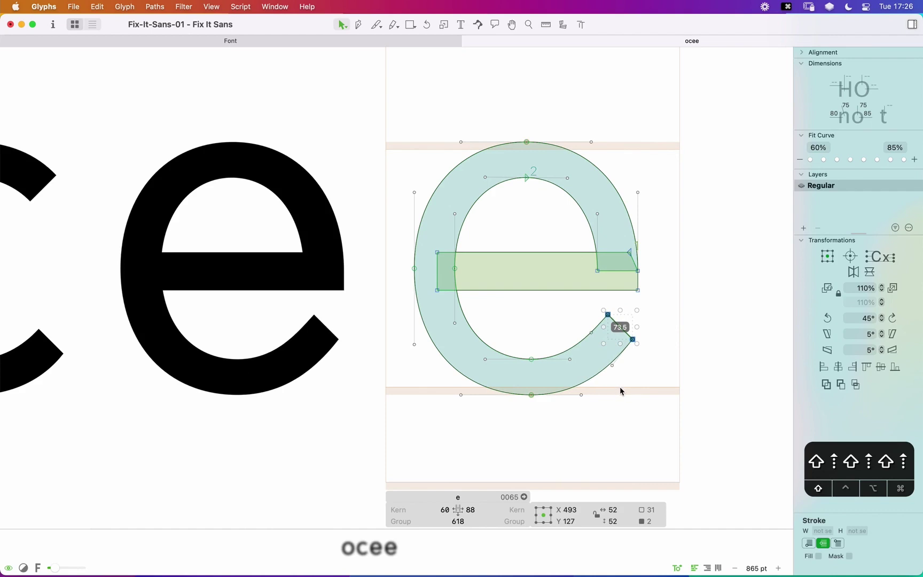
{"action": "key", "text": "shift+Down"}
{"action": "key", "text": "Up"}
{"action": "key", "text": "Up"}
{"action": "key", "text": "Up"}
{"action": "key", "text": "Up"}
{"action": "key", "text": "Up"}
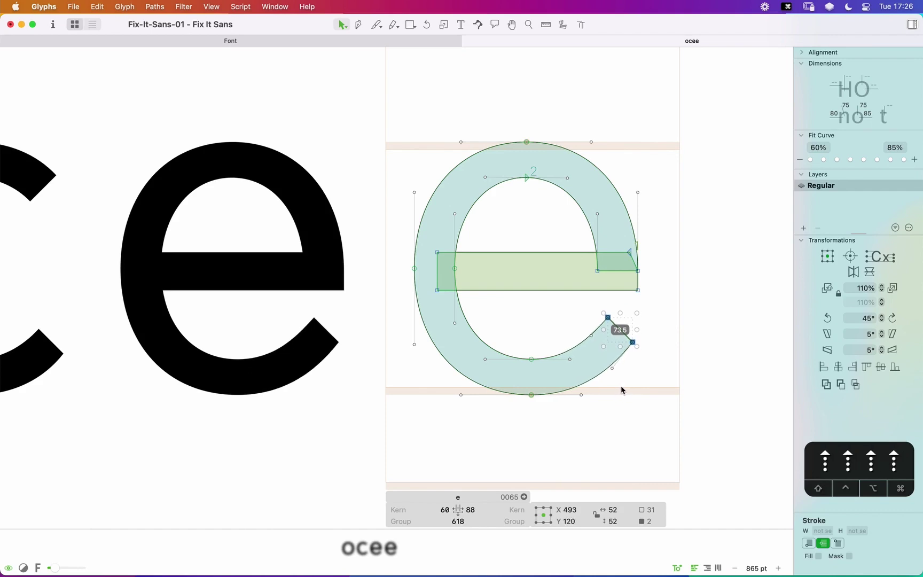
Step: Lower the lower terminal's two end nodes by 10 units to centre Y 112 and preview the filled shape
{"action": "key", "text": "space"}
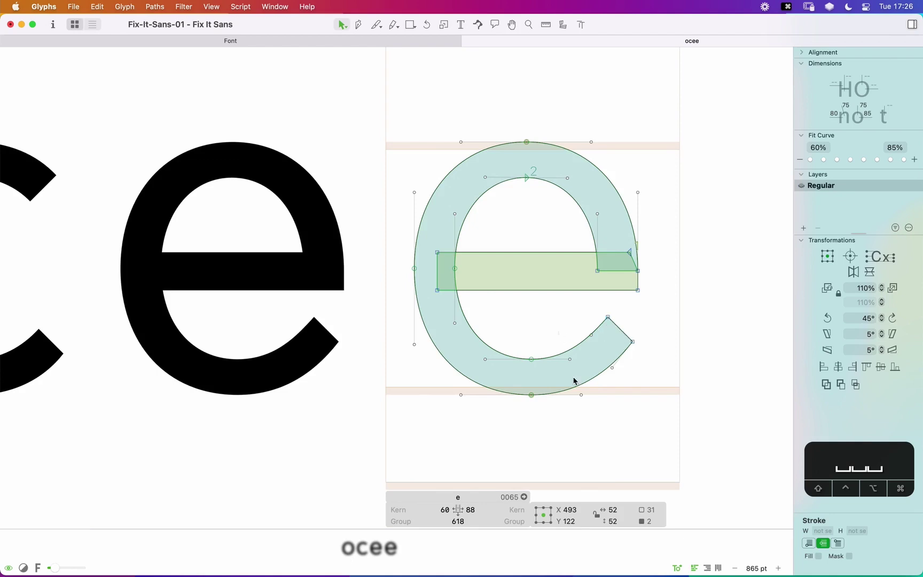
{"action": "left_click", "coordinate": [582, 328]}
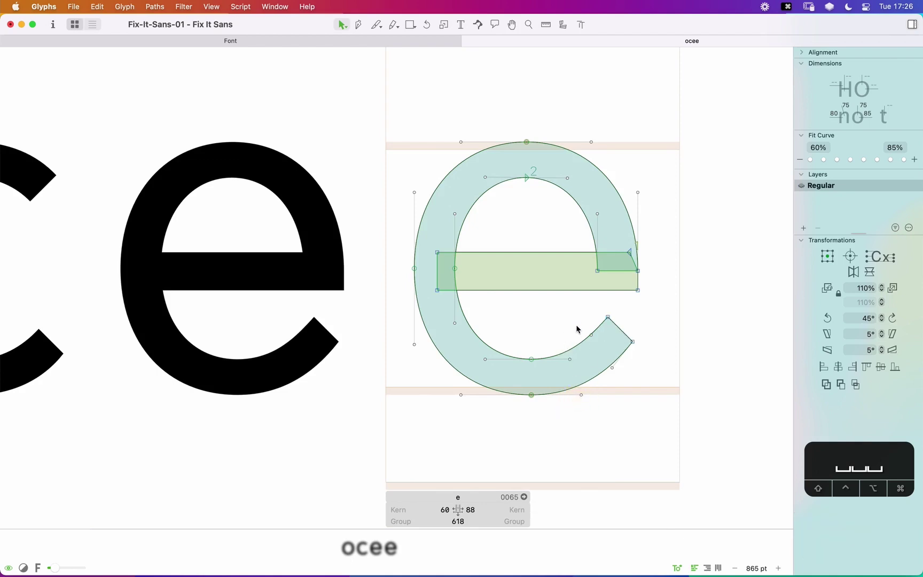
{"action": "left_click", "coordinate": [615, 323]}
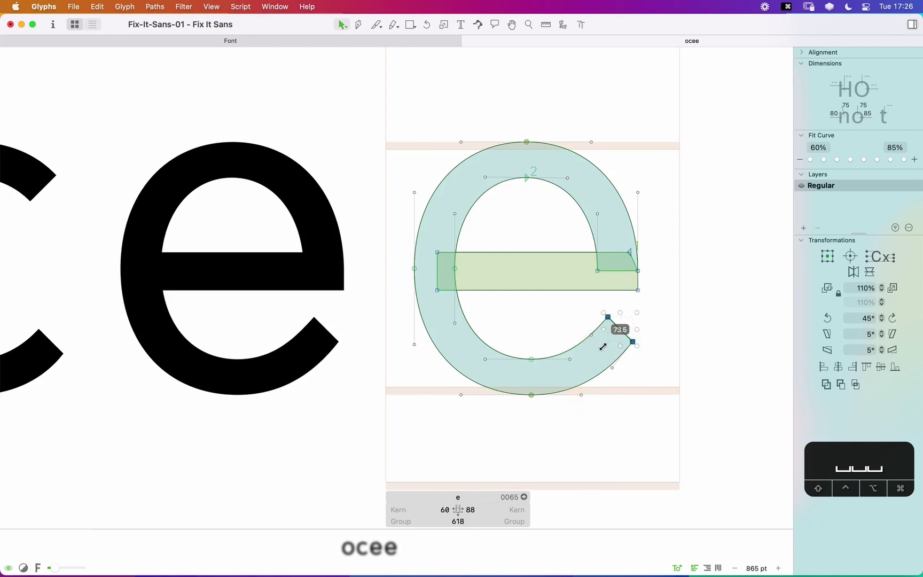
{"action": "key", "text": "shift+Down"}
{"action": "key", "text": "space"}
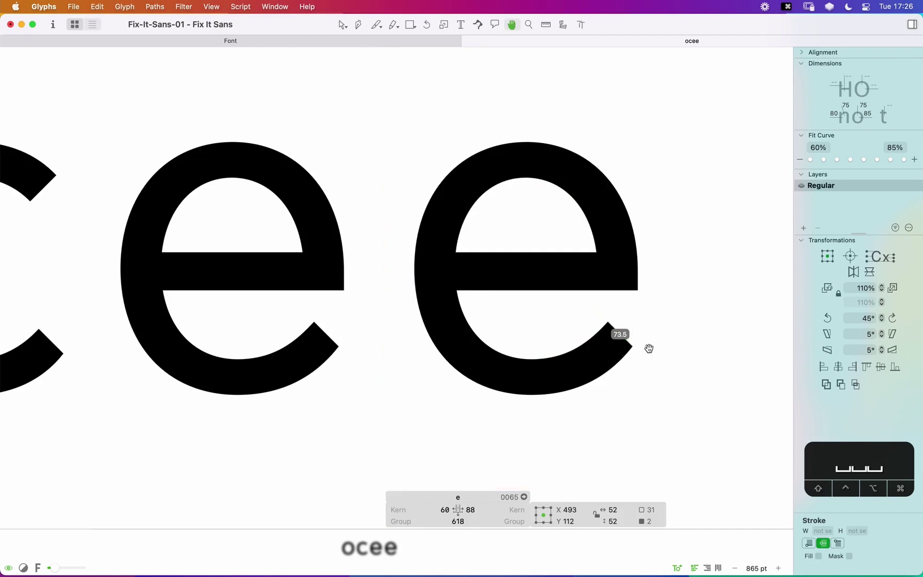
Step: Move the two curve handles between the e's bottom nodes and the terminal right to centre X 403
{"action": "left_click_drag", "start_coordinate": [561, 340], "coordinate": [585, 414]}
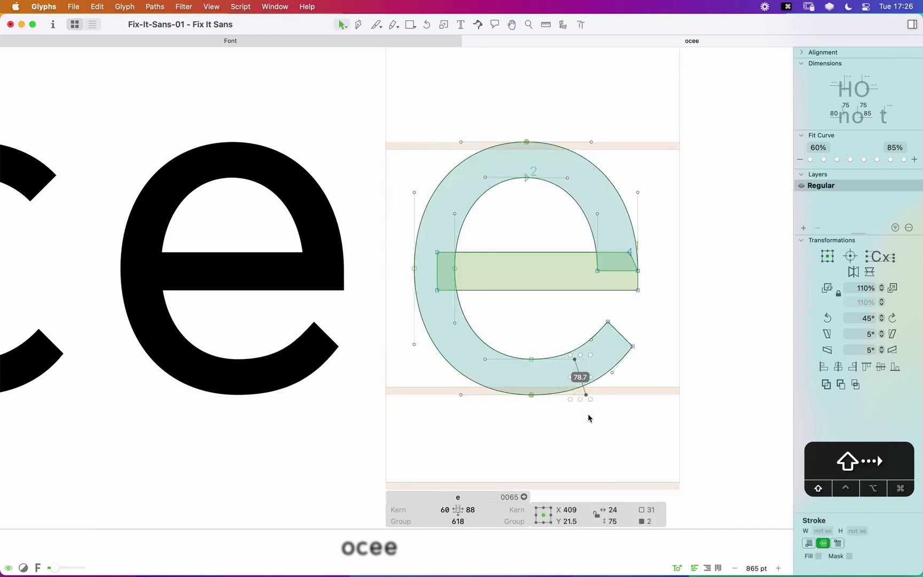
{"action": "key", "text": "shift+Left"}
{"action": "key", "text": "shift+Right"}
{"action": "key", "text": "shift+Left"}
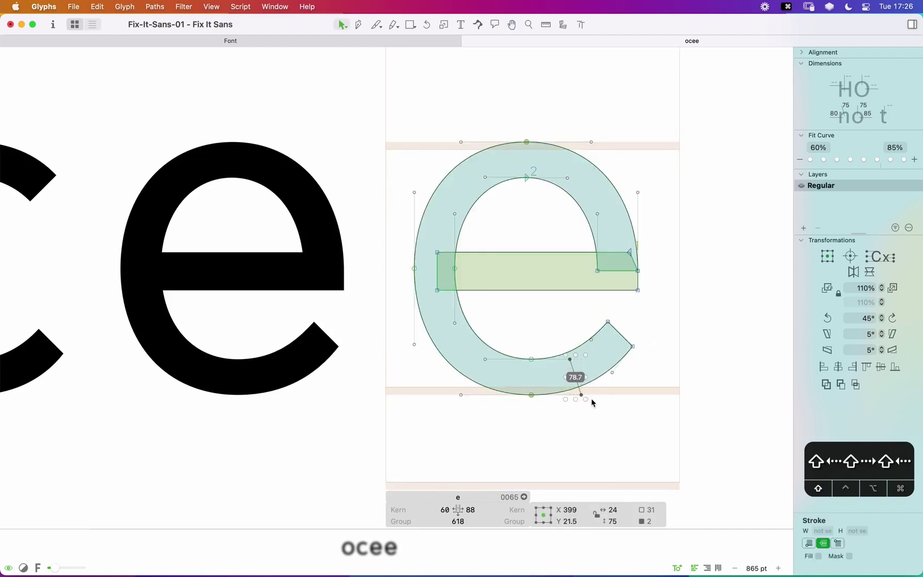
{"action": "key", "text": "Right"}
{"action": "key", "text": "Right"}
{"action": "key", "text": "Right"}
{"action": "key", "text": "Right"}
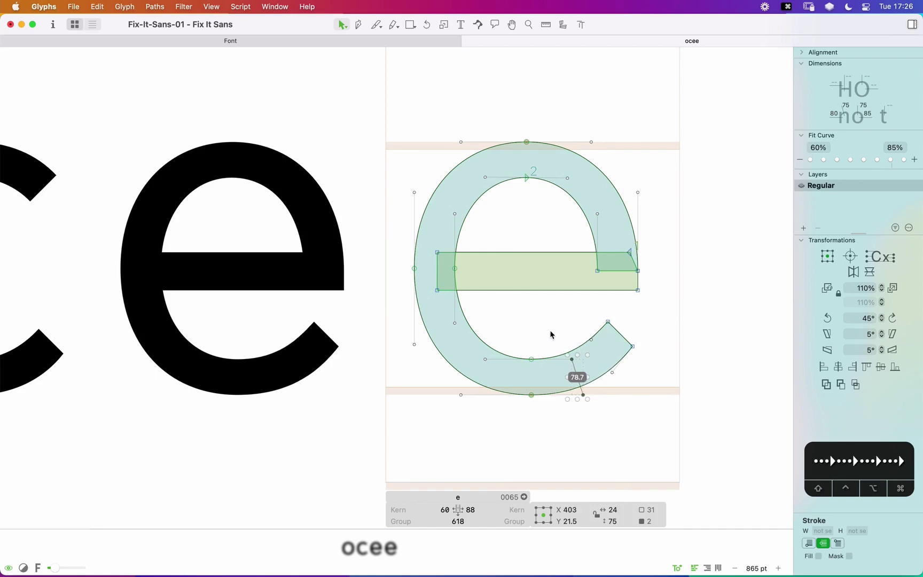
Step: Slide the e's two bottom extreme nodes right to X 313 while keeping their handles in place, and preview the result
{"action": "key", "text": "shift"}
{"action": "left_click", "coordinate": [515, 427]}
{"action": "key", "text": "alt+Tab"}
{"action": "key", "text": "alt+Tab"}
{"action": "key", "text": "alt+Tab"}
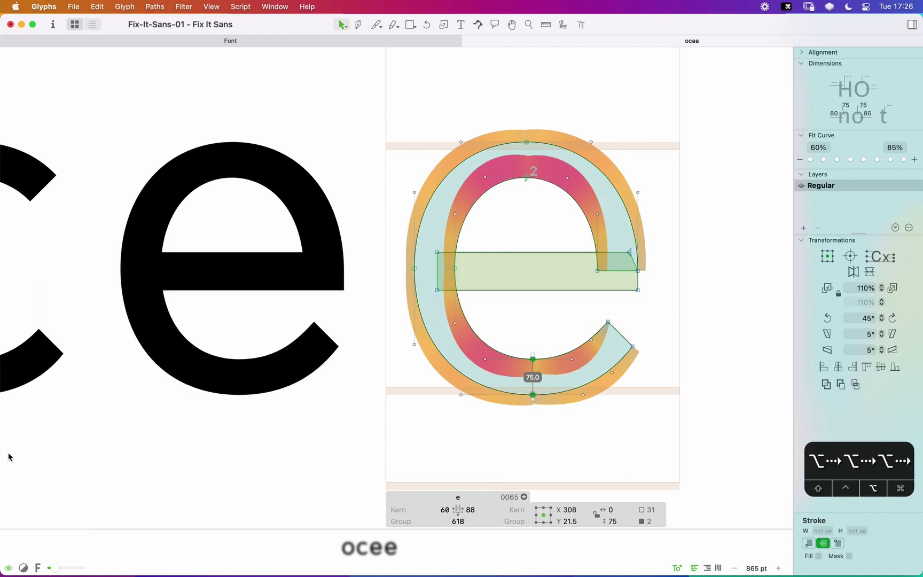
{"action": "key", "text": "alt+Right"}
{"action": "key", "text": "alt+Right"}
{"action": "key", "text": "alt+Left"}
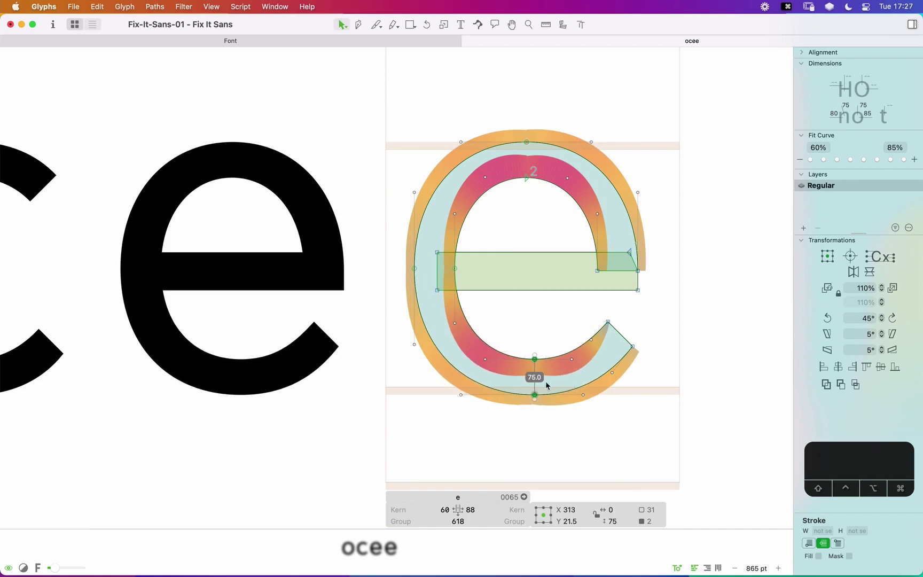
{"action": "key", "text": "v"}
{"action": "key", "text": "space"}
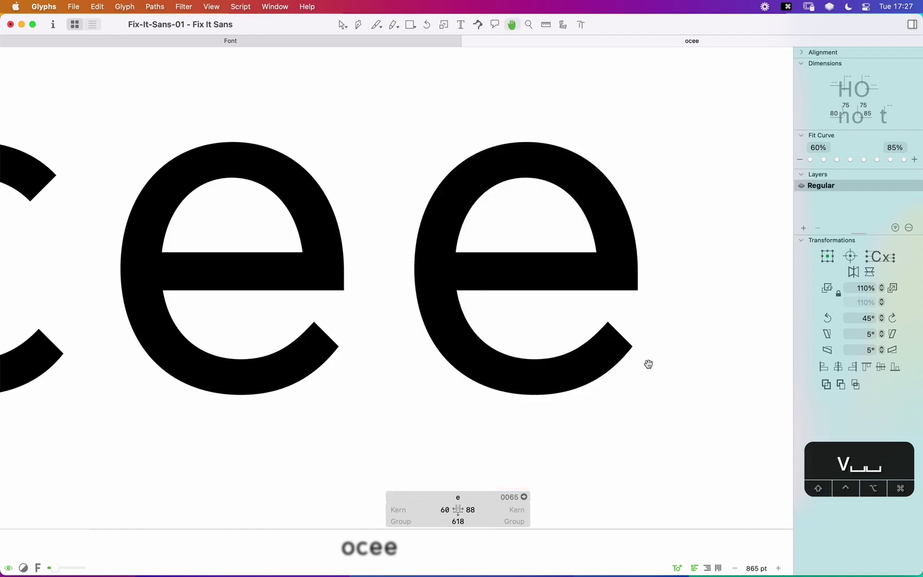
{"action": "key", "text": "space"}
Step: Try to nudge the inner corner node of the e's lower terminal to X 469, Y 136, keeping its handle in place
{"action": "key", "text": "z"}
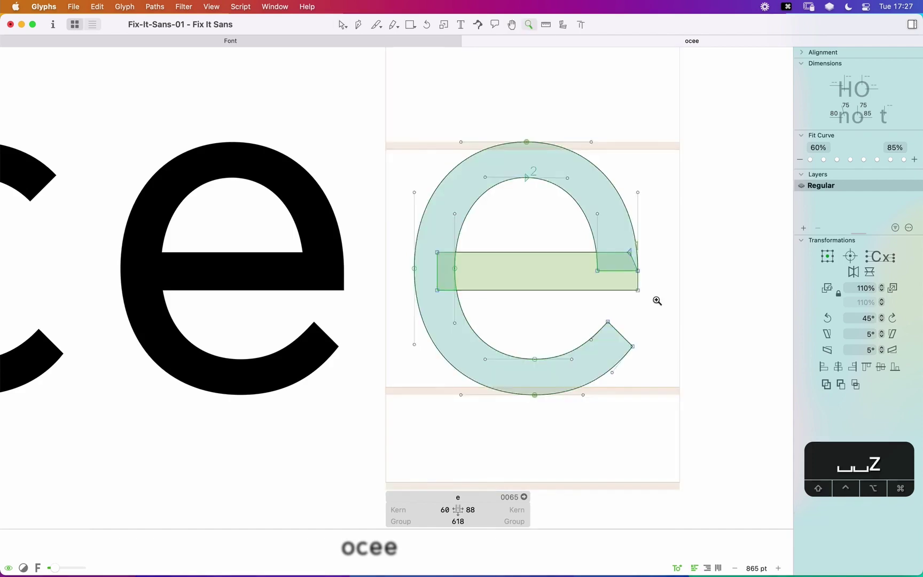
{"action": "left_click", "coordinate": [637, 309]}
{"action": "key", "text": "v"}
{"action": "left_click", "coordinate": [486, 175]}
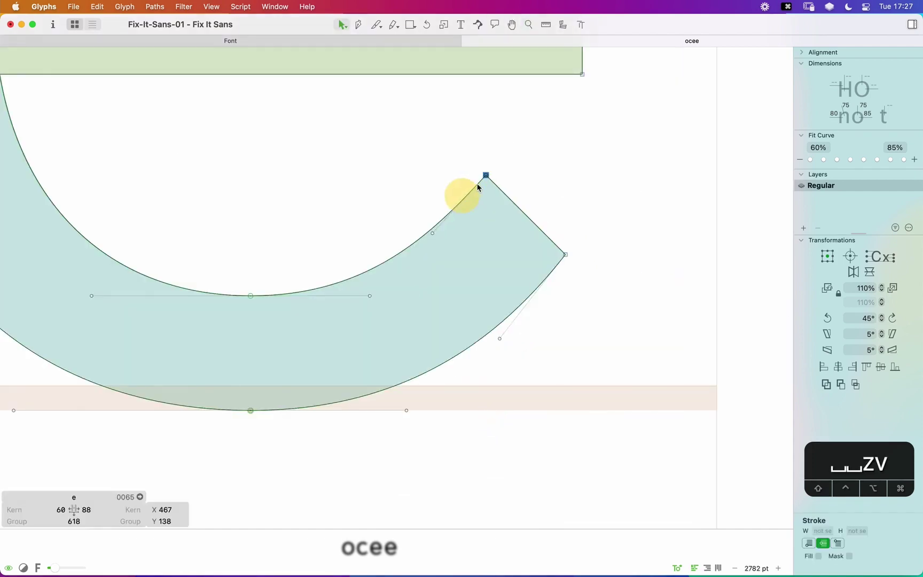
{"action": "key", "text": "alt+Down"}
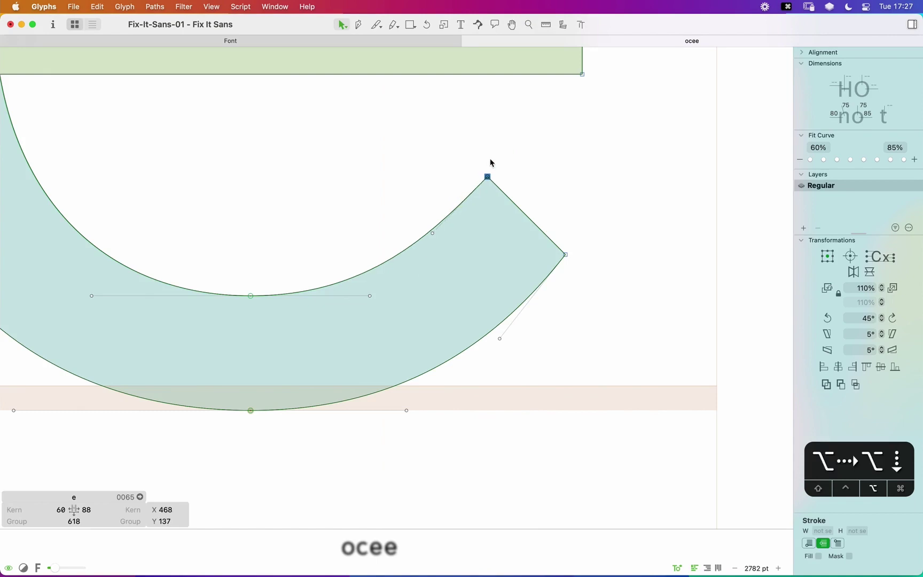
{"action": "key", "text": "alt+Right"}
{"action": "key", "text": "super+minus"}
{"action": "key", "text": "super+minus"}
{"action": "key", "text": "super+minus"}
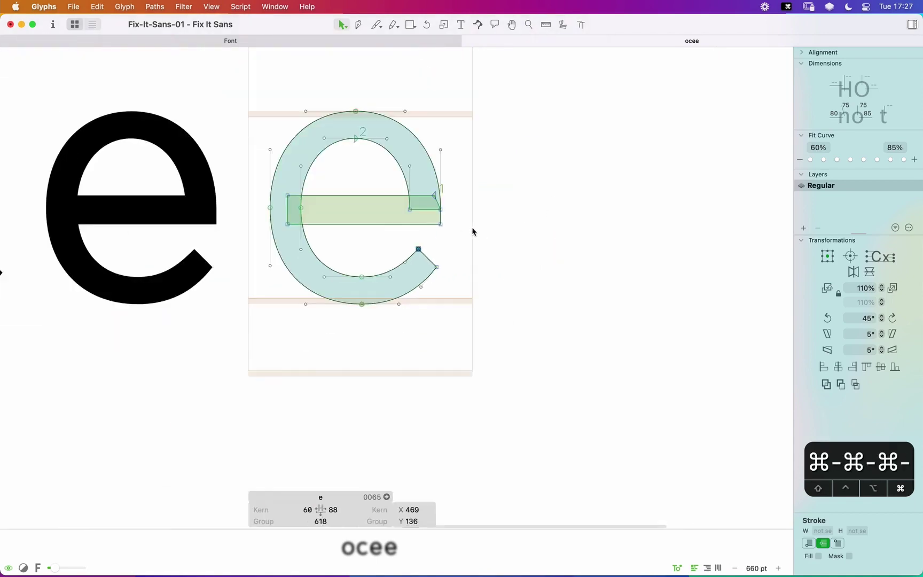
{"action": "key", "text": "space"}
{"action": "left_click_drag", "start_coordinate": [556, 243], "coordinate": [607, 253]}
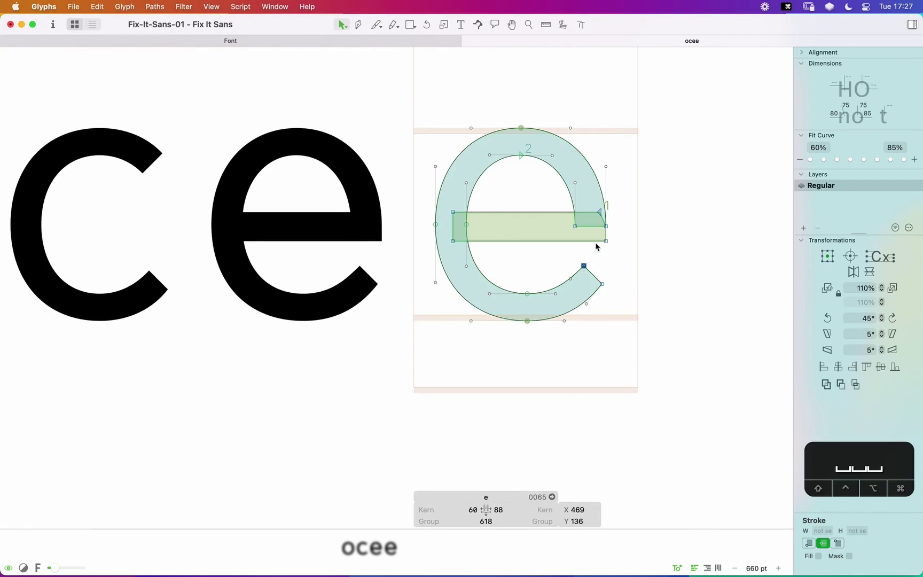
Step: Undo the nudges of the terminal's inner corner node and preview the c and e shapes together
{"action": "key", "text": "super+z"}
{"action": "key", "text": "super+z"}
{"action": "key", "text": "space"}
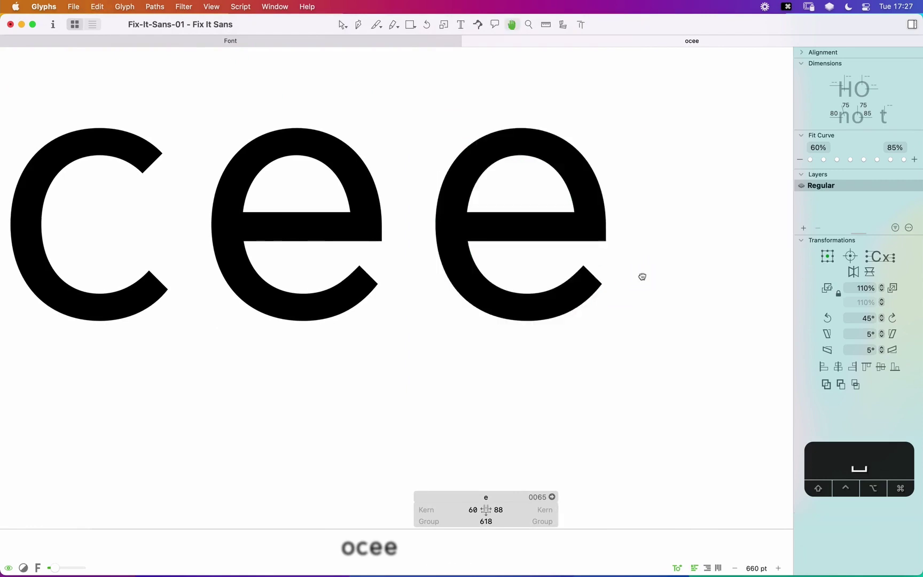
{"action": "left_click_drag", "start_coordinate": [642, 277], "coordinate": [676, 286]}
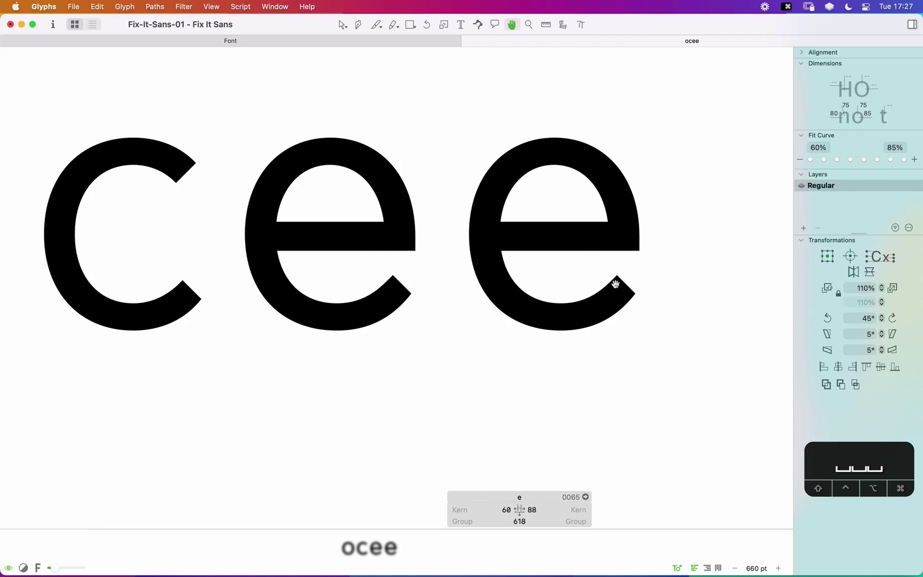
{"action": "left_click_drag", "start_coordinate": [515, 277], "coordinate": [615, 305]}
Step: Set the right sidebearing of the e to 60 and view the spacing of the whole word
{"action": "key", "text": "super+minus"}
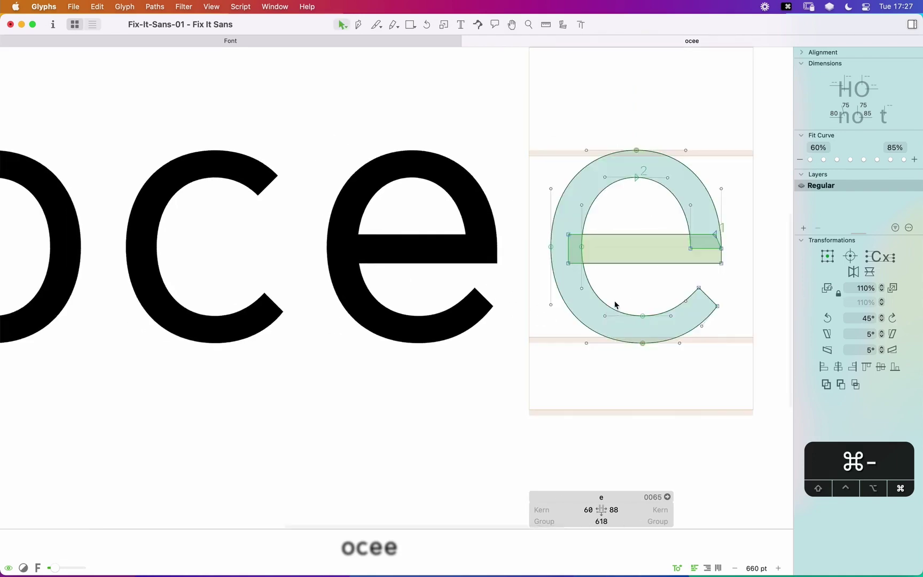
{"action": "left_click", "coordinate": [530, 509]}
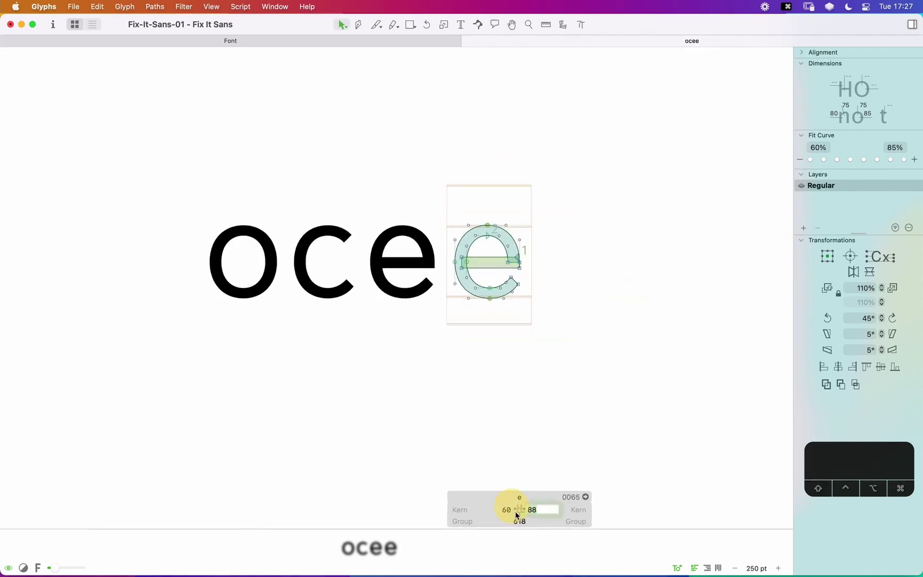
{"action": "type", "text": "60"}
{"action": "key", "text": "Return"}
{"action": "key", "text": "t"}
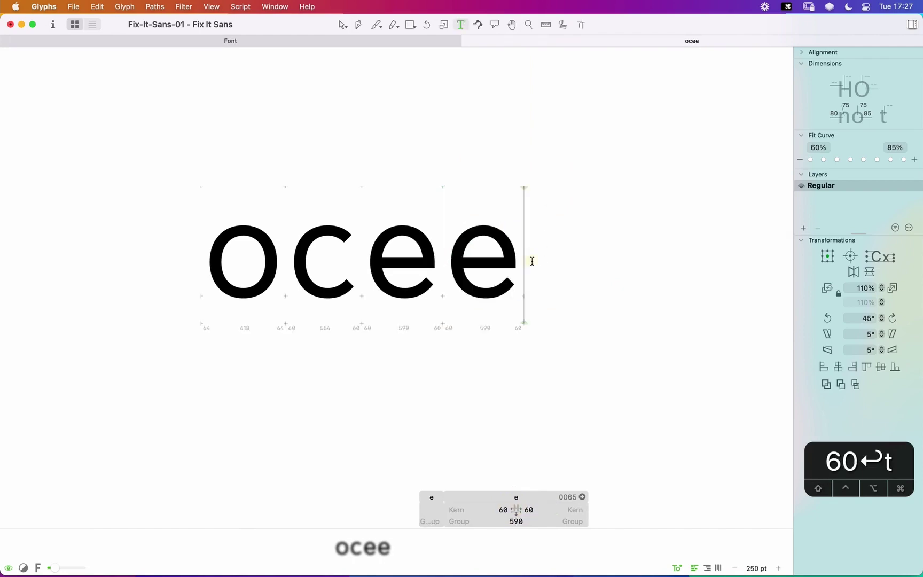
{"action": "key", "text": "Escape"}
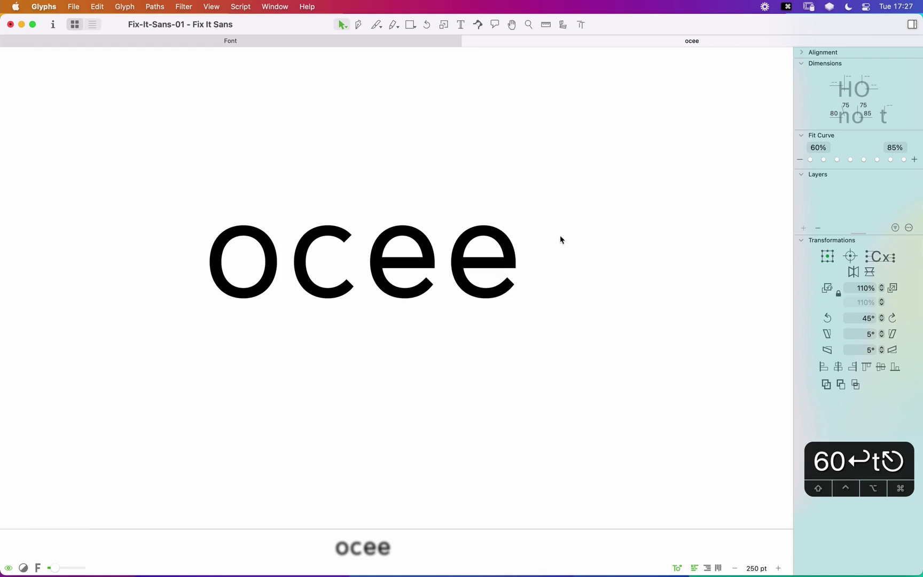
Step: Try to widen the first e by shifting all nodes of its right half 60 units right to centre X 516
{"action": "key", "text": "z"}
{"action": "left_click", "coordinate": [378, 240]}
{"action": "key", "text": "space"}
{"action": "left_click_drag", "start_coordinate": [430, 267], "coordinate": [470, 256]}
{"action": "key", "text": "v"}
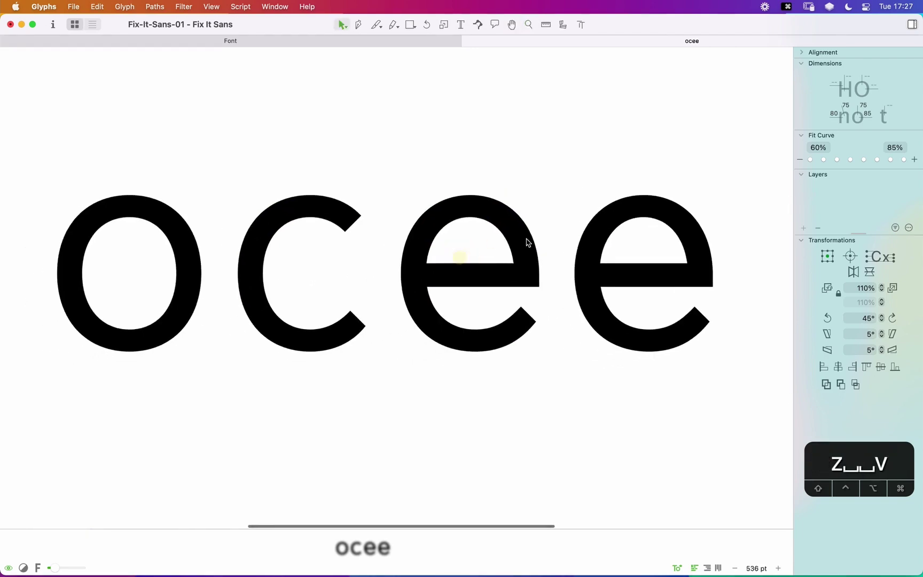
{"action": "double_click", "coordinate": [482, 251]}
{"action": "left_click_drag", "start_coordinate": [556, 152], "coordinate": [485, 380]}
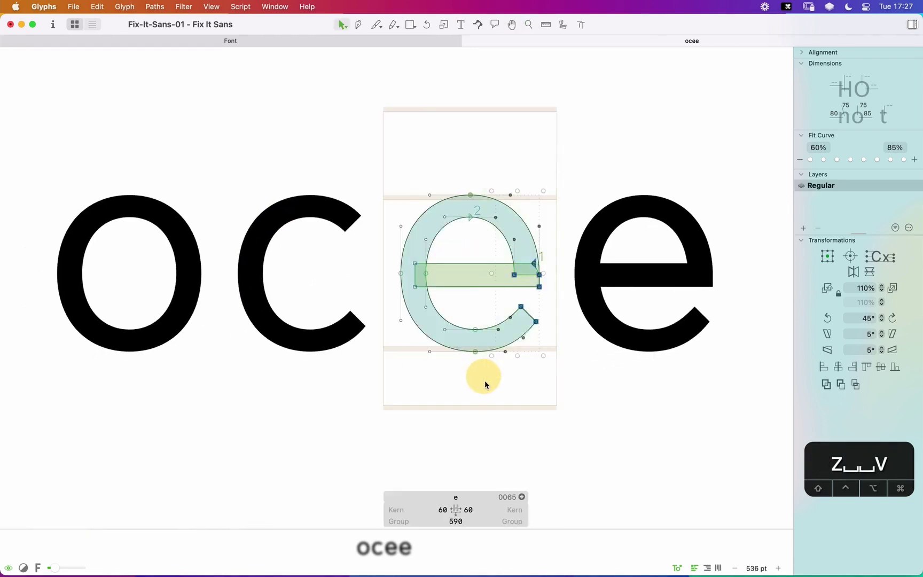
{"action": "key", "text": "shift+Right"}
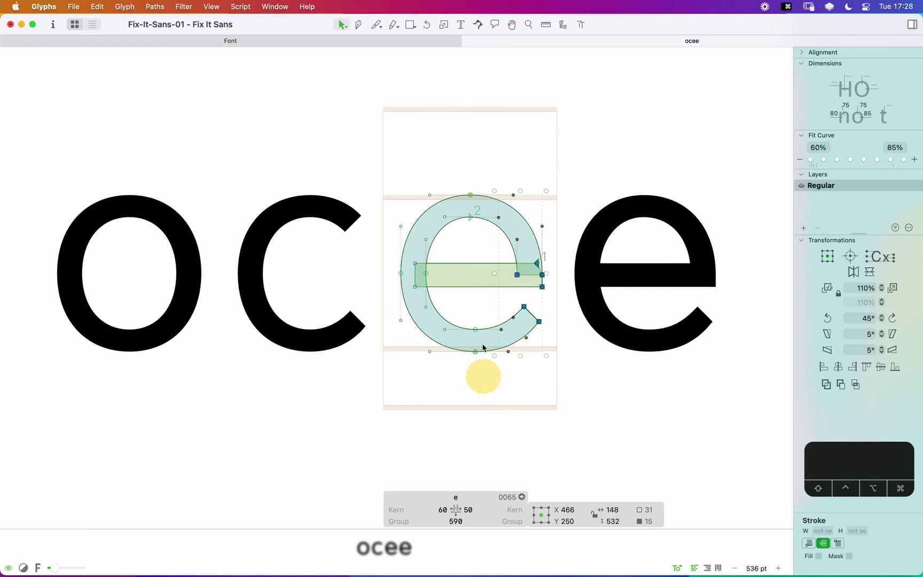
{"action": "key", "text": "space"}
{"action": "key", "text": "shift+Right"}
{"action": "key", "text": "shift+Right"}
{"action": "key", "text": "shift+Right"}
{"action": "key", "text": "shift+Right"}
{"action": "key", "text": "shift+Right"}
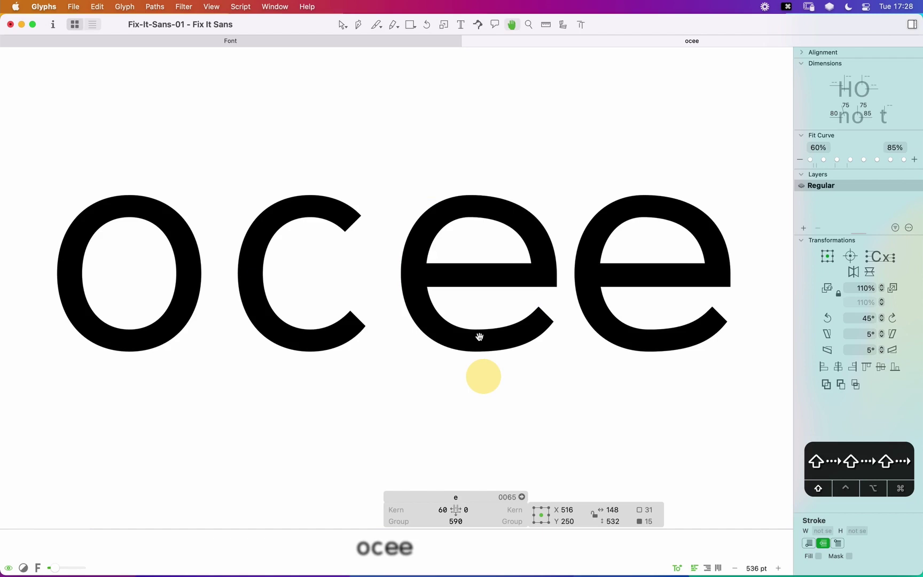
Step: Undo the widening moves of the e's right half and the right sidebearing change
{"action": "key", "text": "super+z"}
{"action": "key", "text": "super+z"}
{"action": "key", "text": "super+z"}
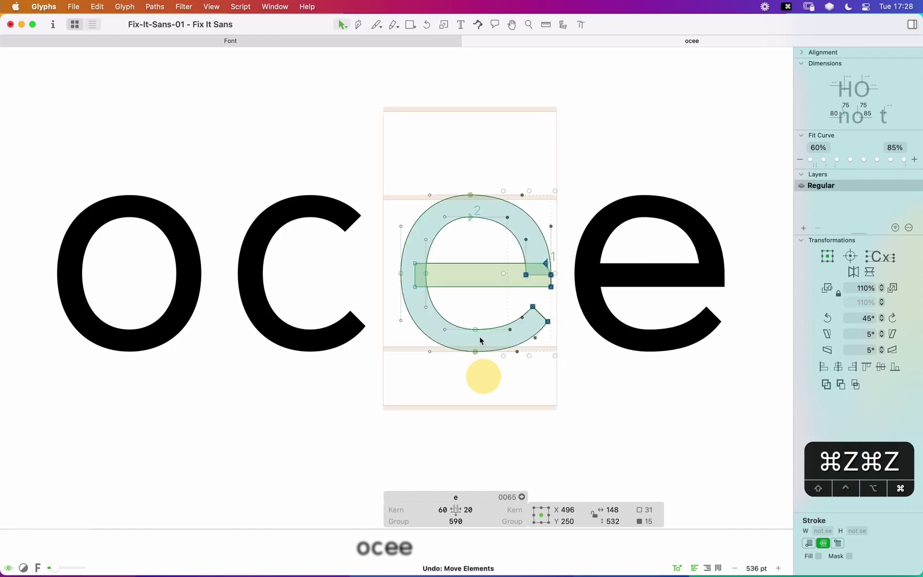
{"action": "key", "text": "super+z"}
{"action": "key", "text": "super+z"}
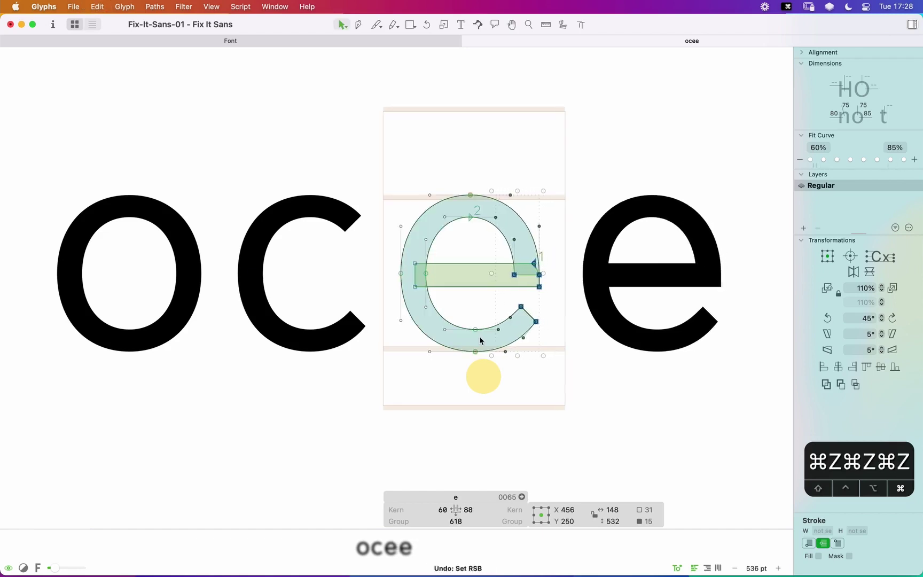
Step: Move the selected right-half nodes of the first e 10 units right to centre X 466 and preview the word
{"action": "key", "text": "shift+Right"}
{"action": "key", "text": "space"}
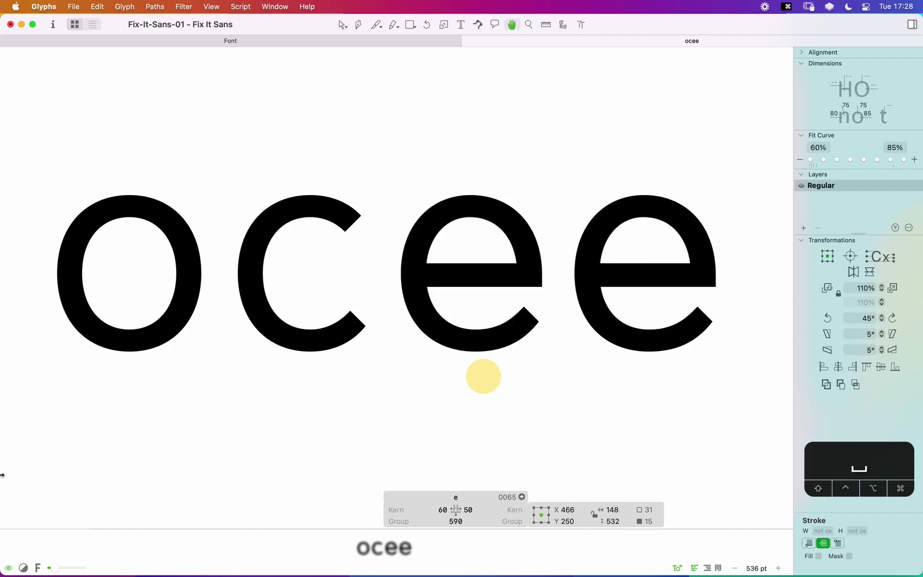
{"action": "key", "text": "super+minus"}
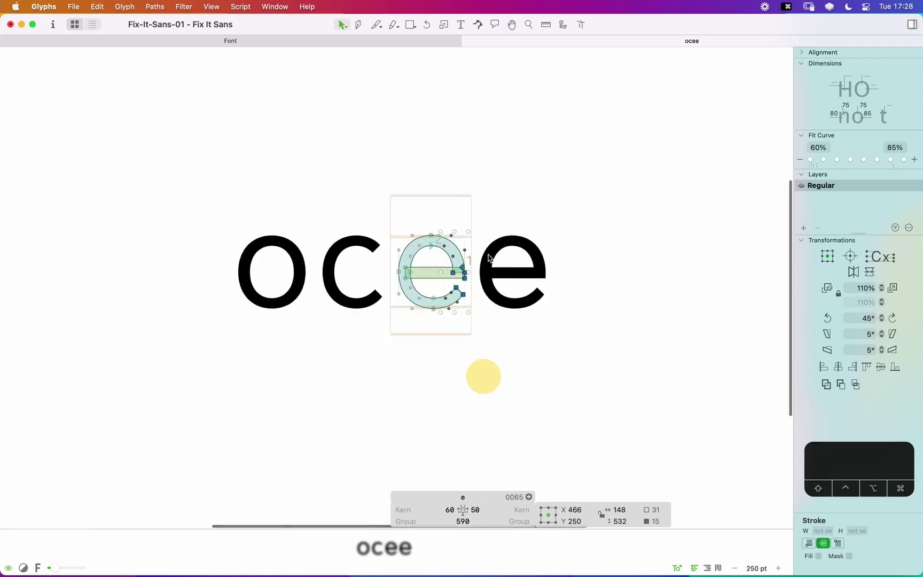
{"action": "key", "text": "t"}
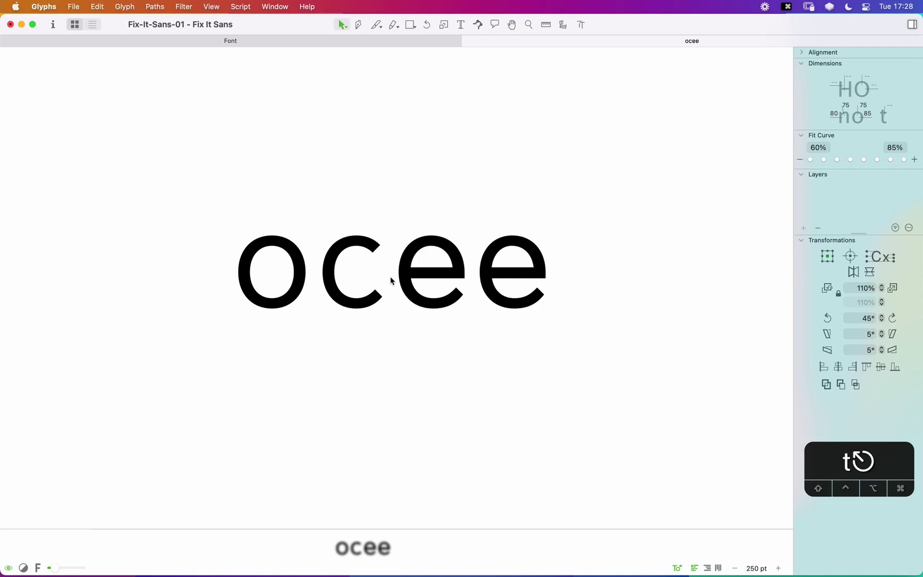
Step: Shift the right half of the first e 5 units left to centre X 461 and view the spacing of the word
{"action": "double_click", "coordinate": [434, 262]}
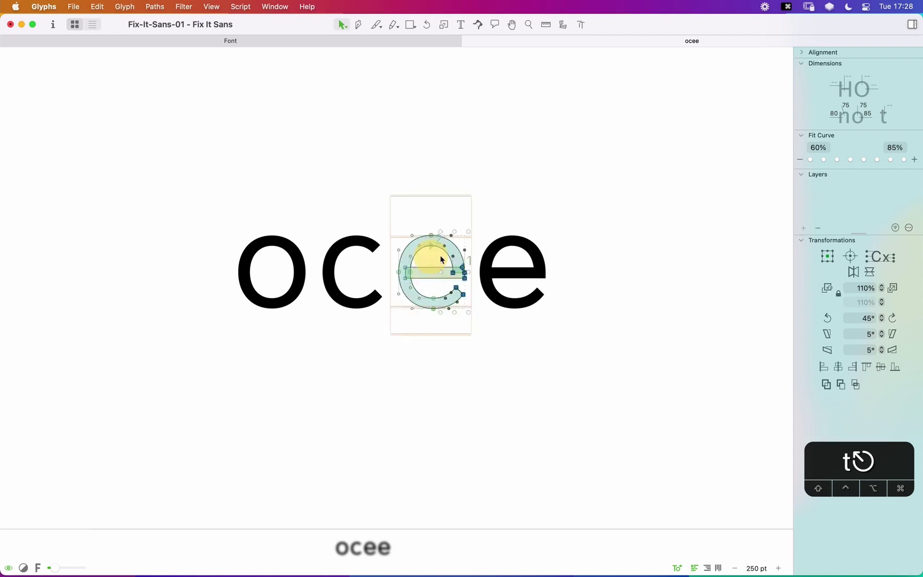
{"action": "left_click_drag", "start_coordinate": [472, 263], "coordinate": [444, 316]}
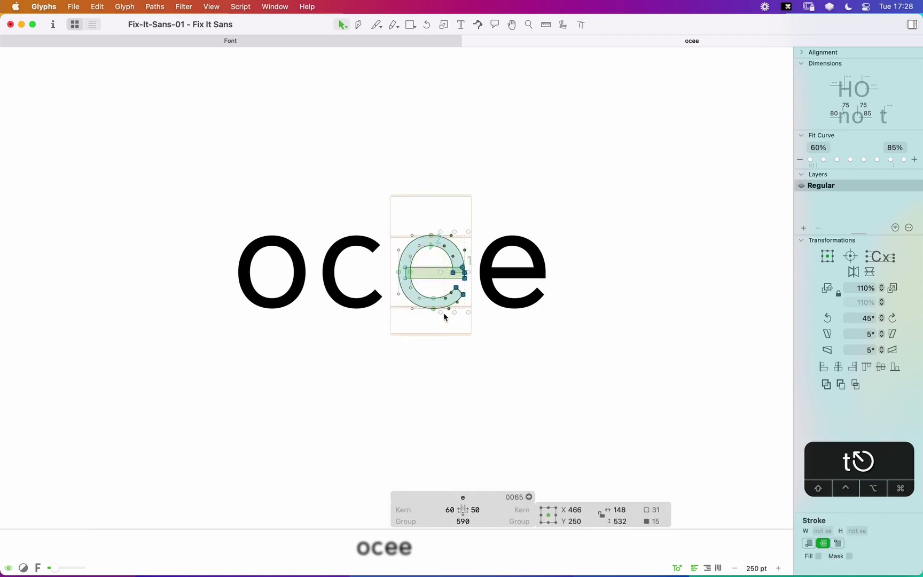
{"action": "key", "text": "Left"}
{"action": "key", "text": "Left"}
{"action": "key", "text": "Left"}
{"action": "key", "text": "Left"}
{"action": "key", "text": "Left"}
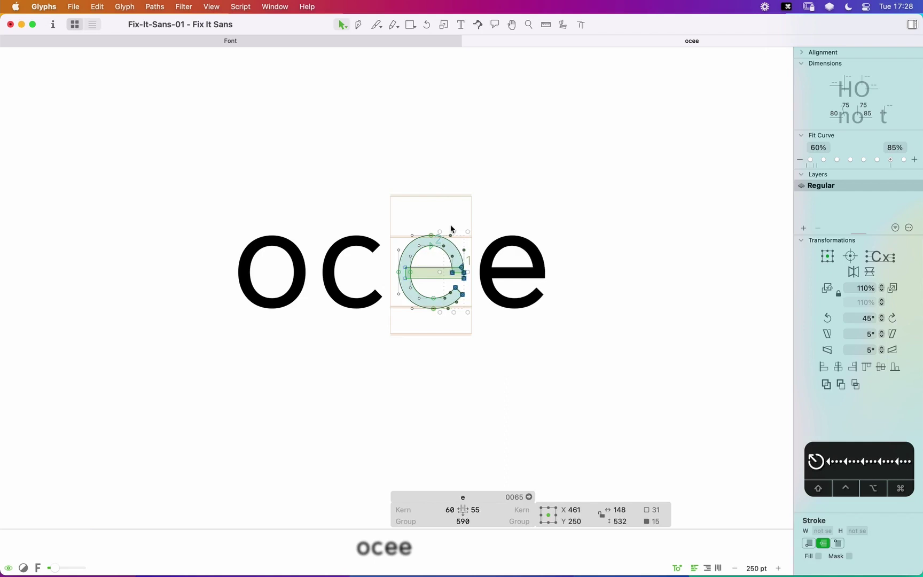
{"action": "key", "text": "y"}
{"action": "left_click", "coordinate": [471, 278]}
{"action": "key", "text": "t"}
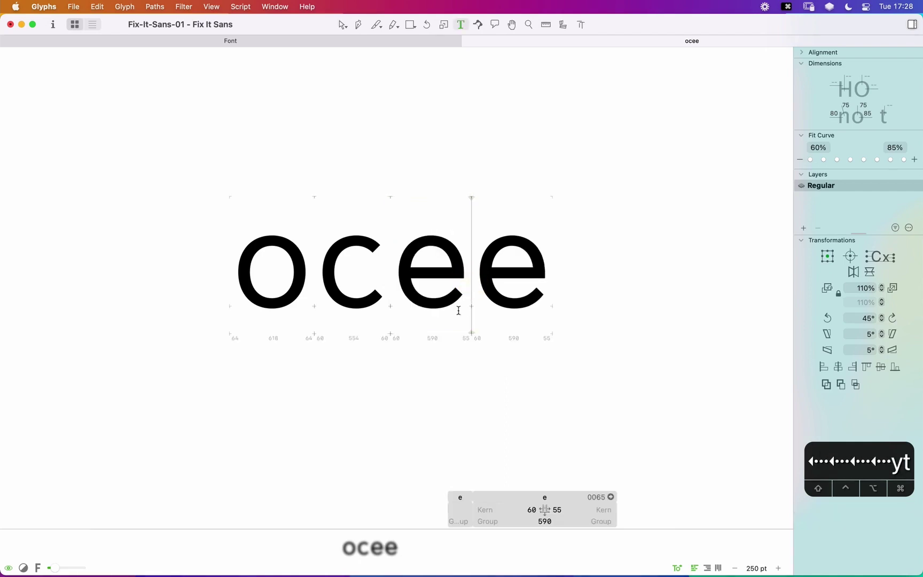
{"action": "key", "text": "Escape"}
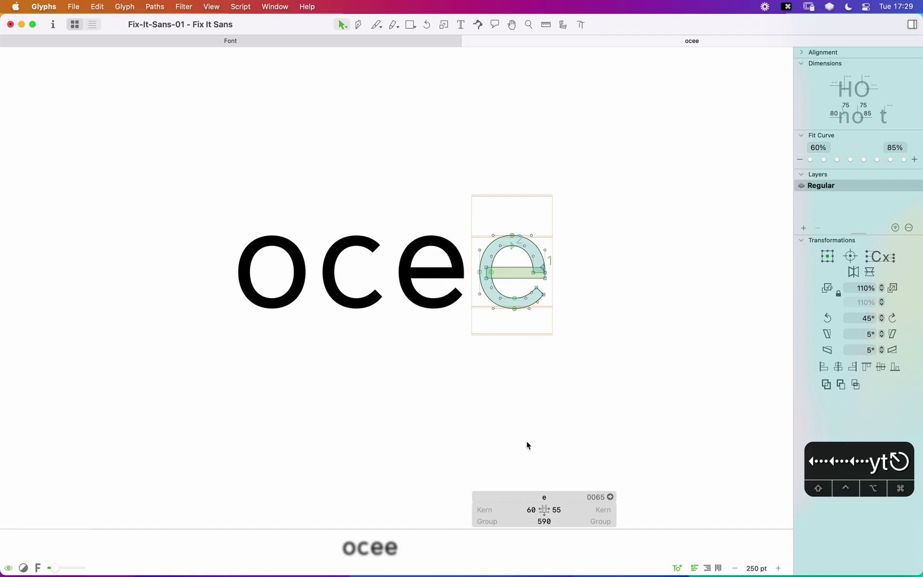
Step: Try to set the right sidebearing of the last e to 60
{"action": "left_click", "coordinate": [557, 510]}
{"action": "type", "text": "60"}
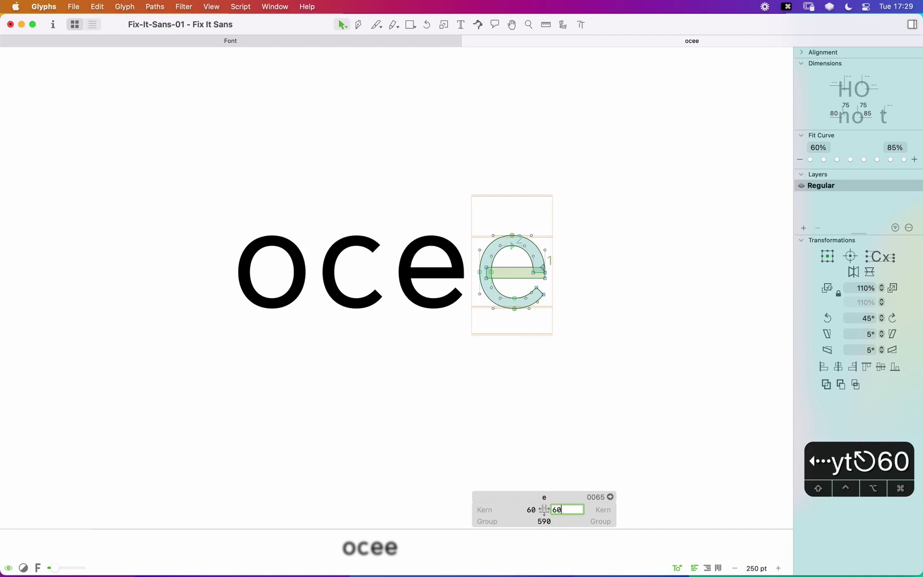
{"action": "key", "text": "Return"}
{"action": "key", "text": "y"}
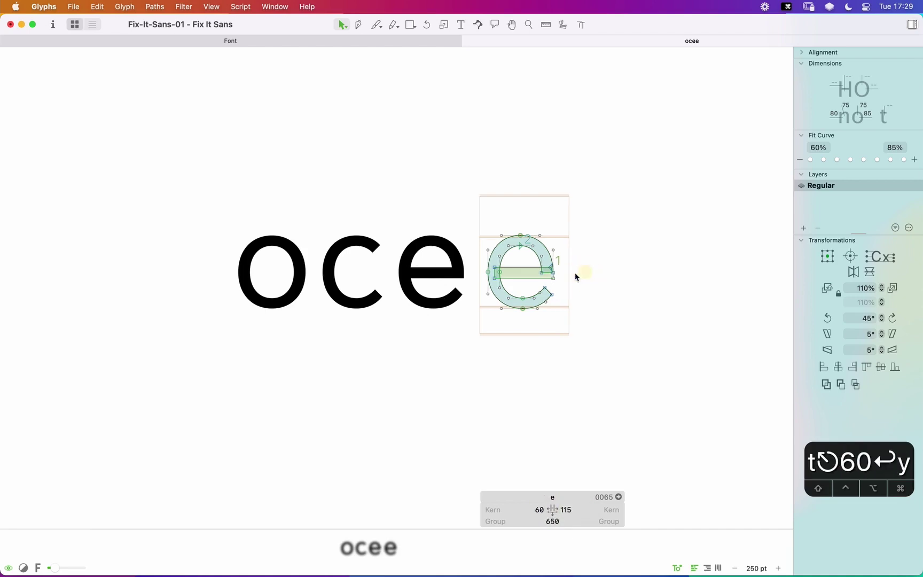
{"action": "left_click", "coordinate": [570, 508]}
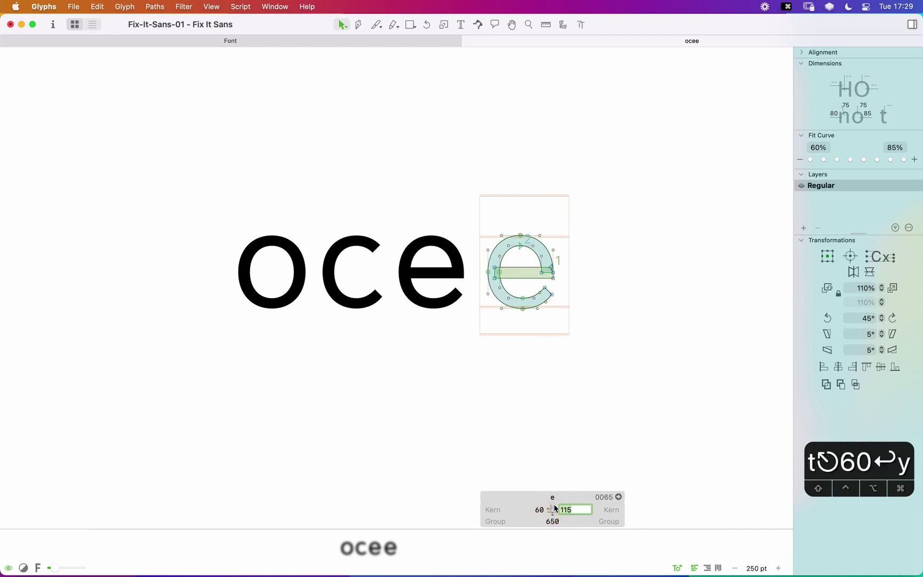
{"action": "type", "text": "60"}
{"action": "key", "text": "Return"}
Step: Set the right sidebearing of the e to 60 and preview the whole word at a smaller size
{"action": "left_click", "coordinate": [580, 513]}
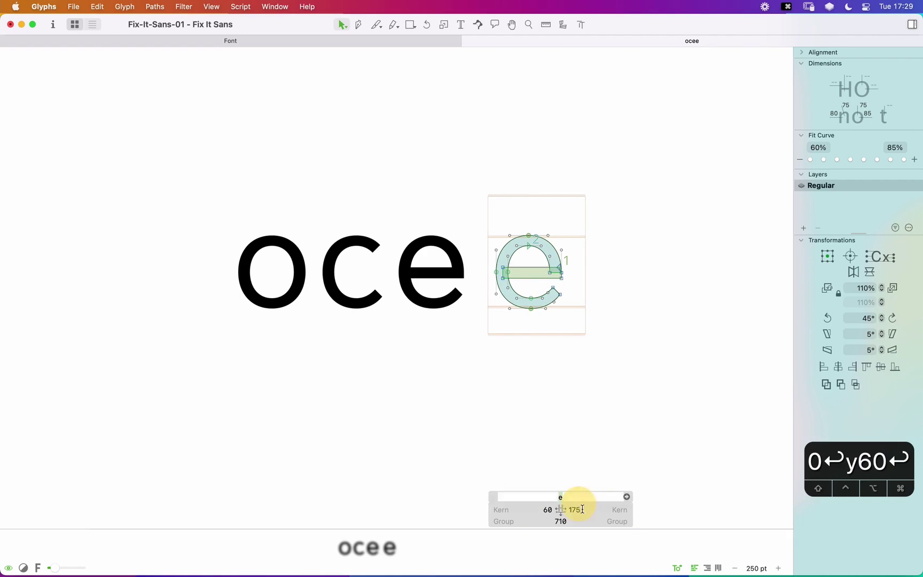
{"action": "type", "text": "60"}
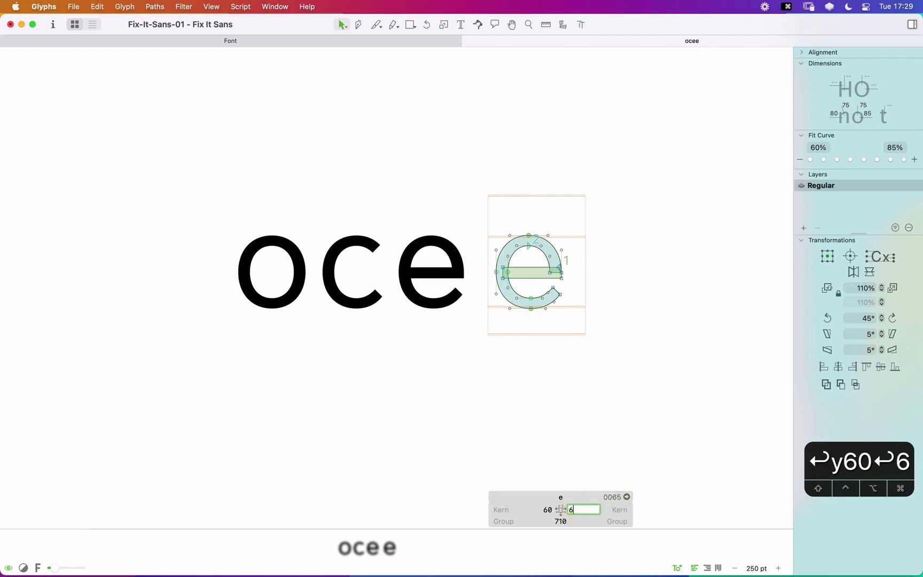
{"action": "key", "text": "Return"}
{"action": "key", "text": "t"}
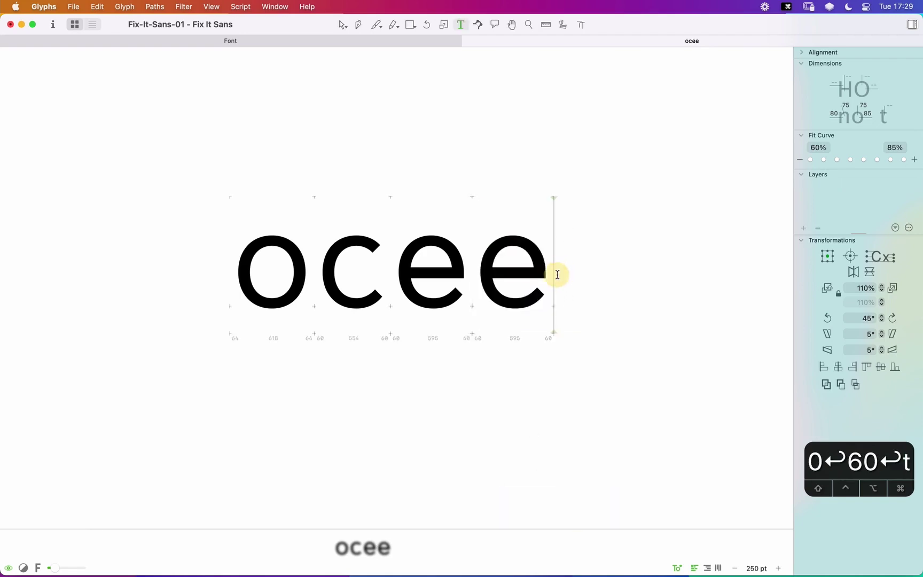
{"action": "key", "text": "Escape"}
{"action": "key", "text": "super+minus"}
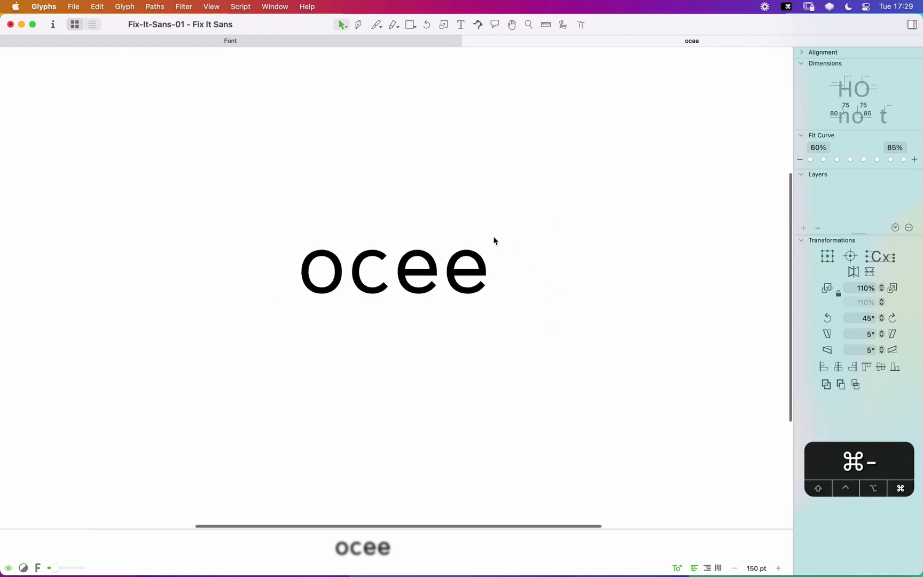
{"action": "key", "text": "space"}
{"action": "left_click_drag", "start_coordinate": [535, 205], "coordinate": [550, 235]}
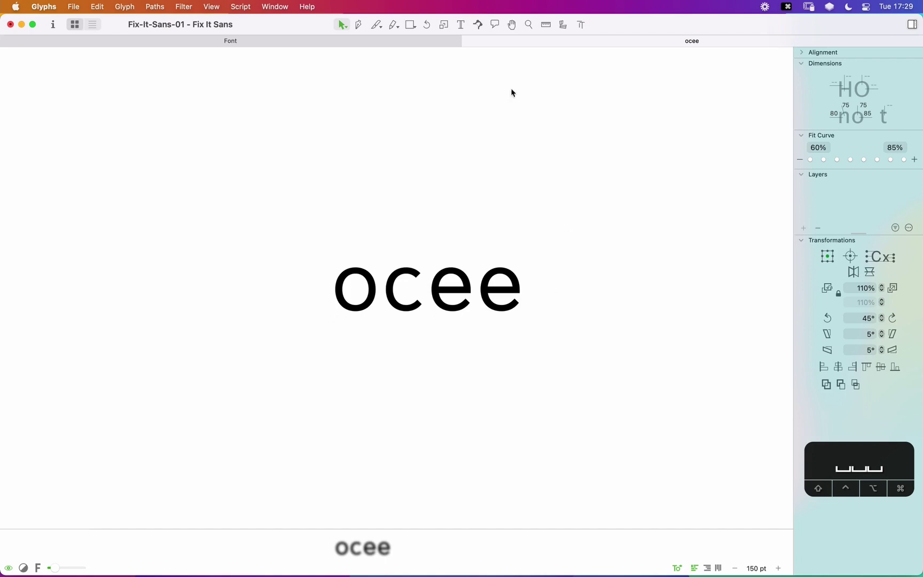
Step: Mark the lowercase e dark green in the font overview
{"action": "left_click", "coordinate": [468, 42]}
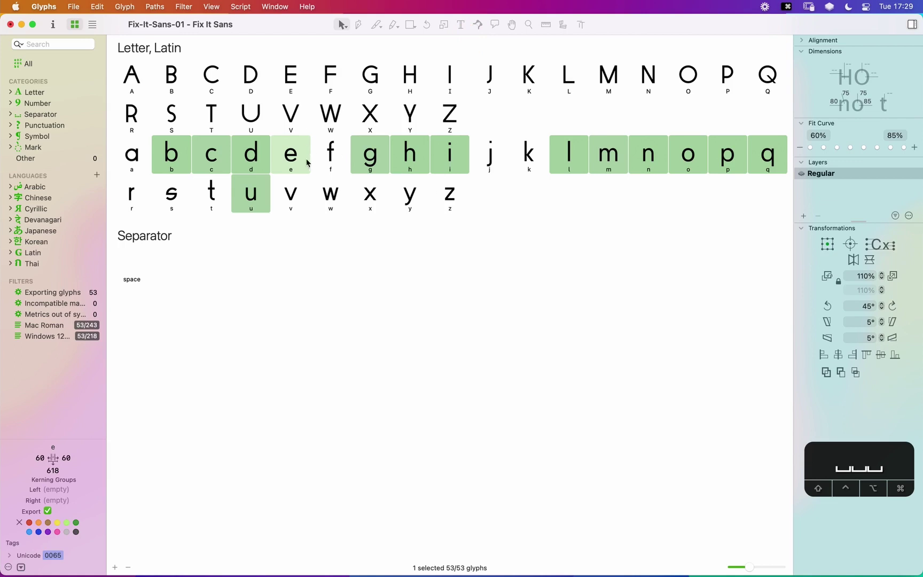
{"action": "left_click", "coordinate": [76, 523]}
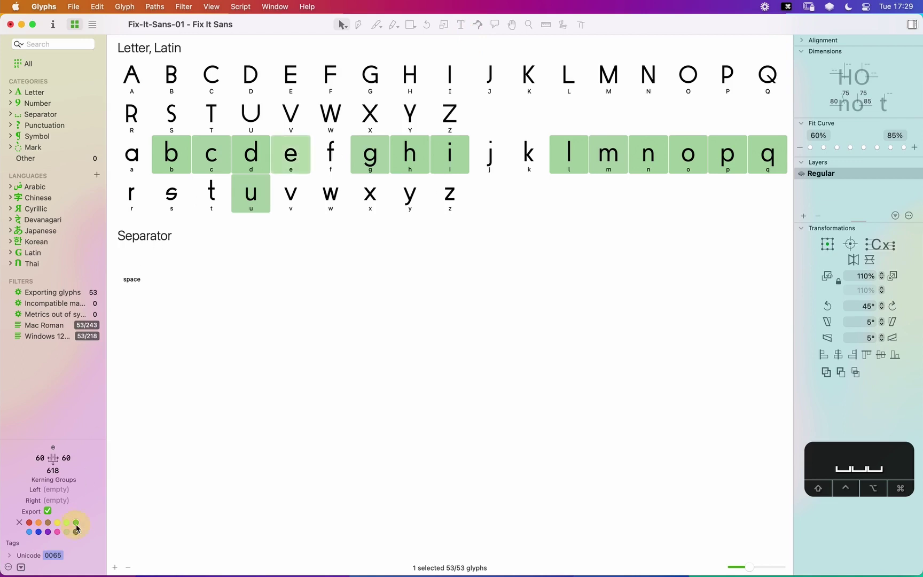
{"action": "left_click", "coordinate": [309, 198]}
{"action": "left_click", "coordinate": [368, 203]}
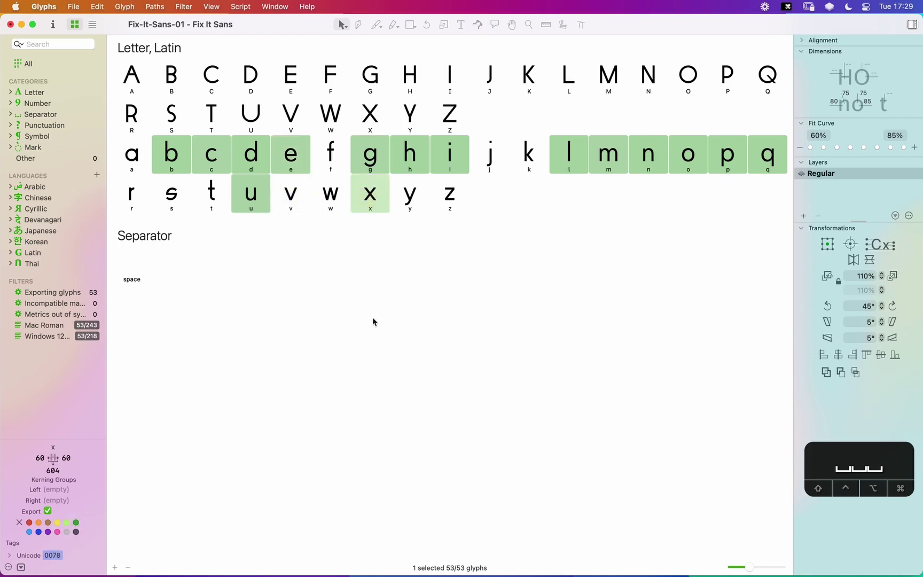